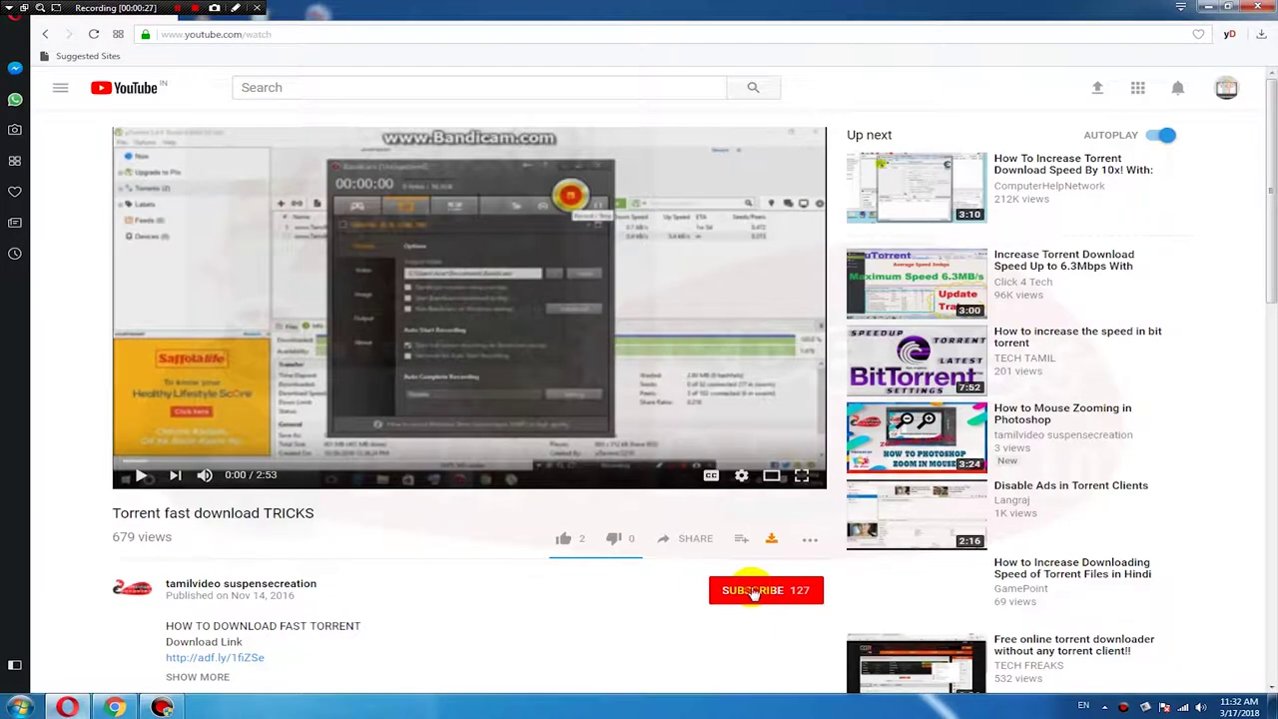
Step: Subscribe to the channel with the notification bell on, like the video, close IrfanView and return to Photoshop
left_click(753, 592)
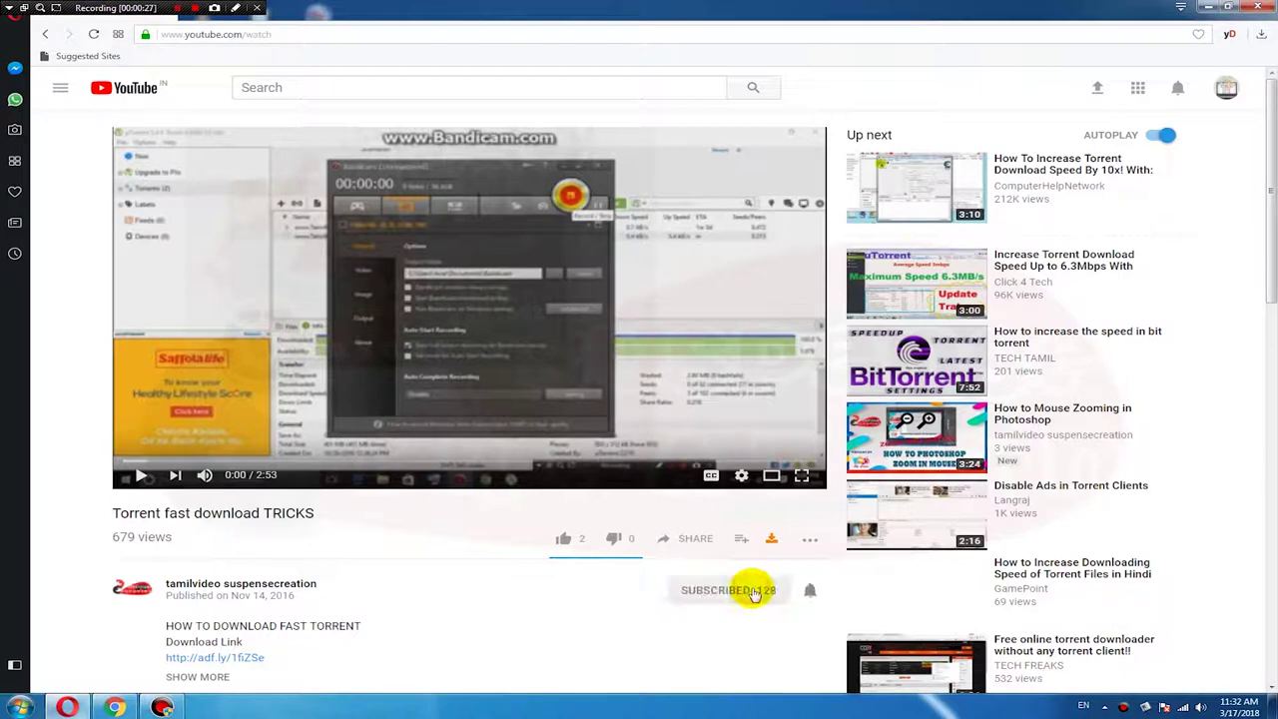
left_click(811, 592)
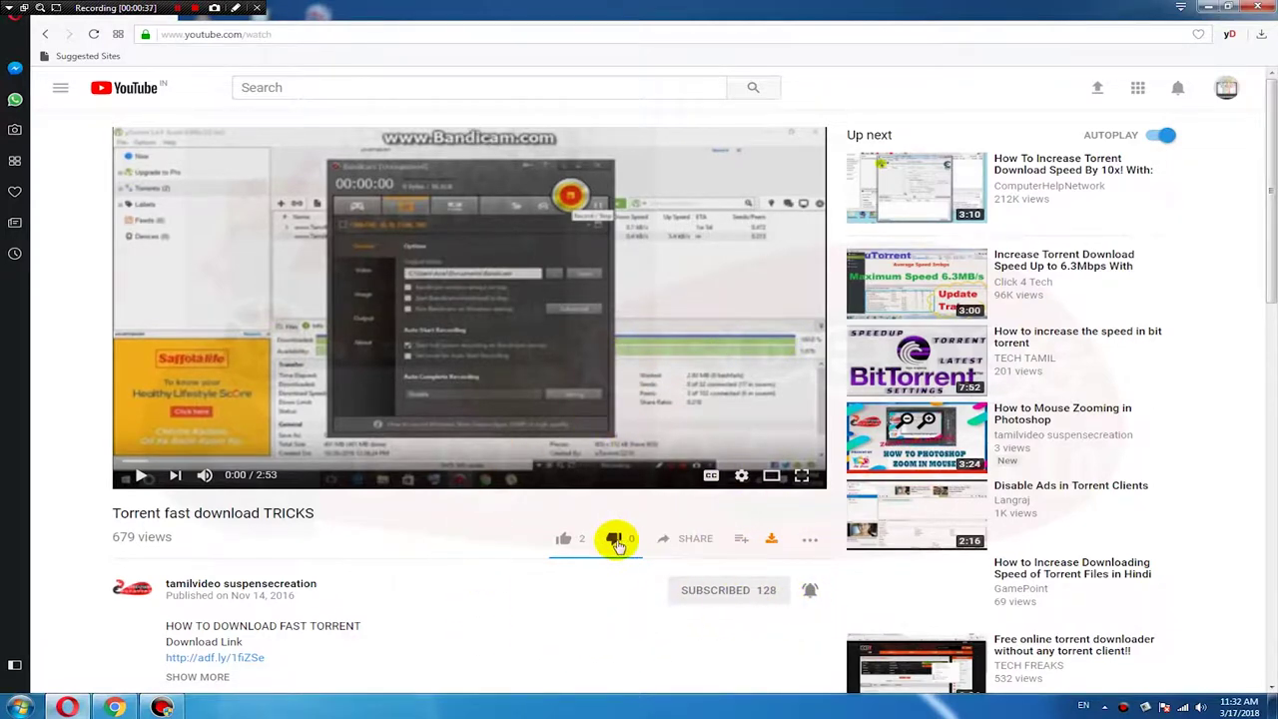
left_click(563, 538)
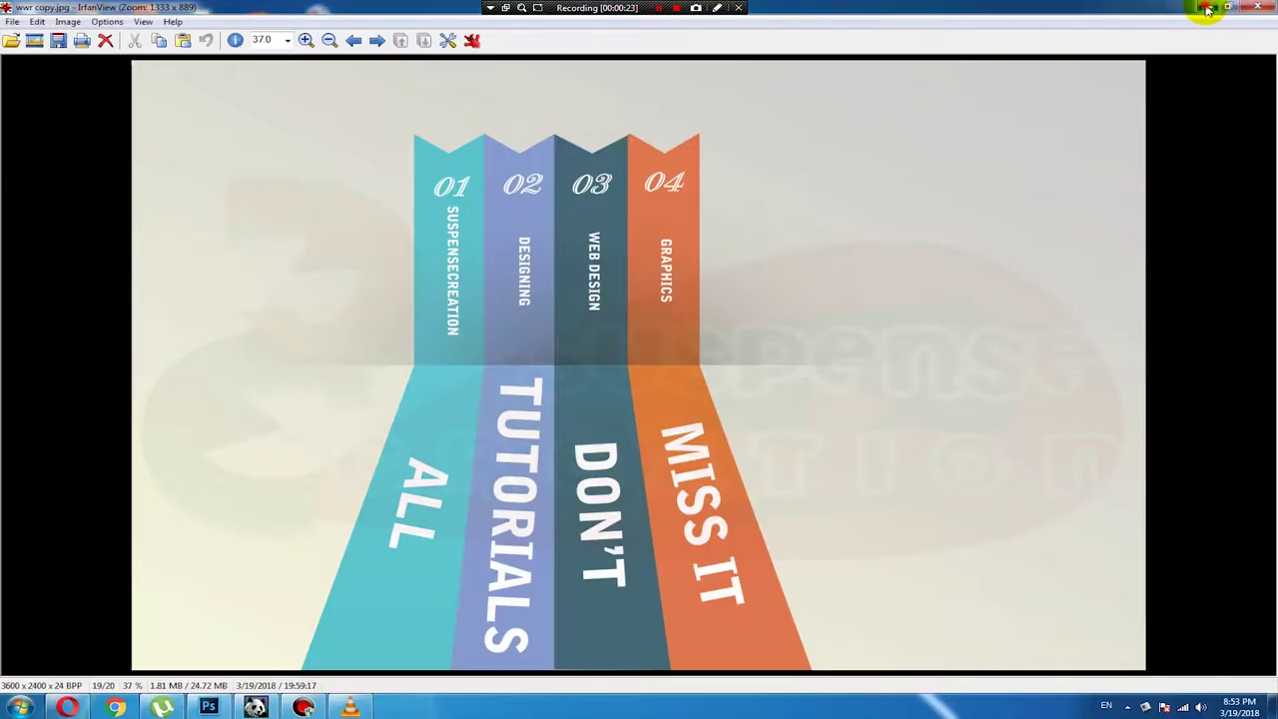
left_click(1198, 9)
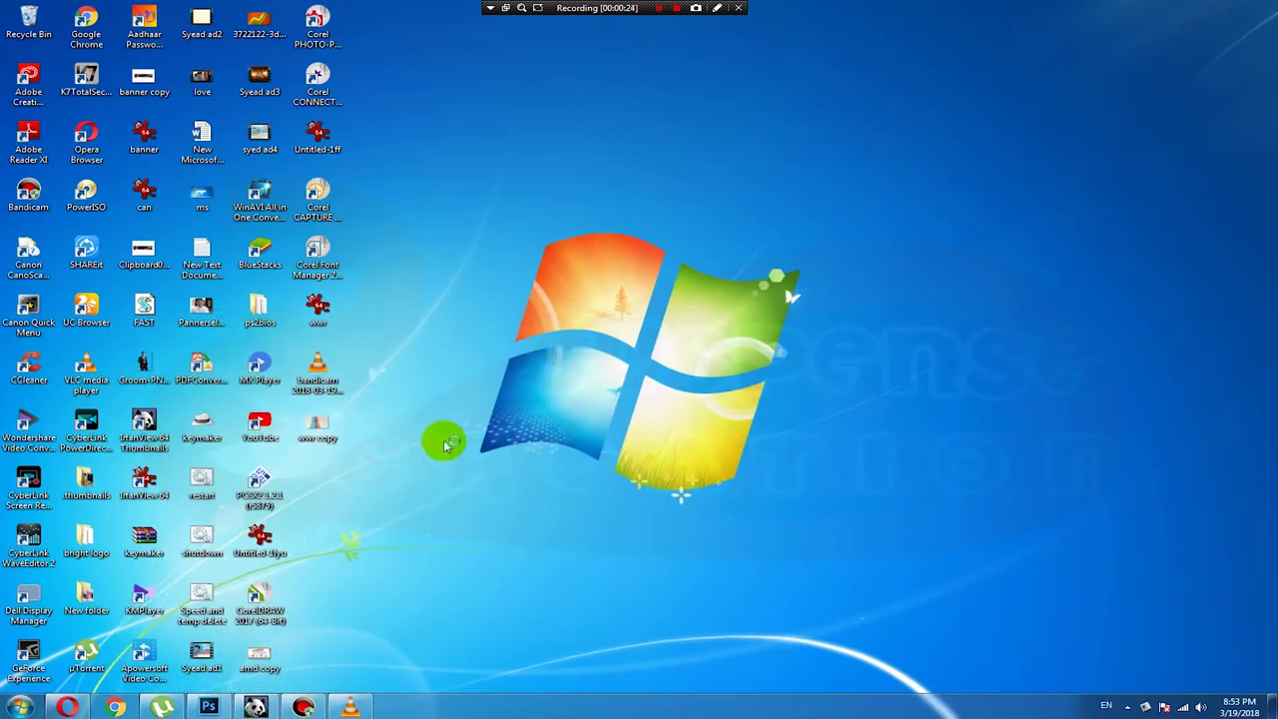
left_click(210, 707)
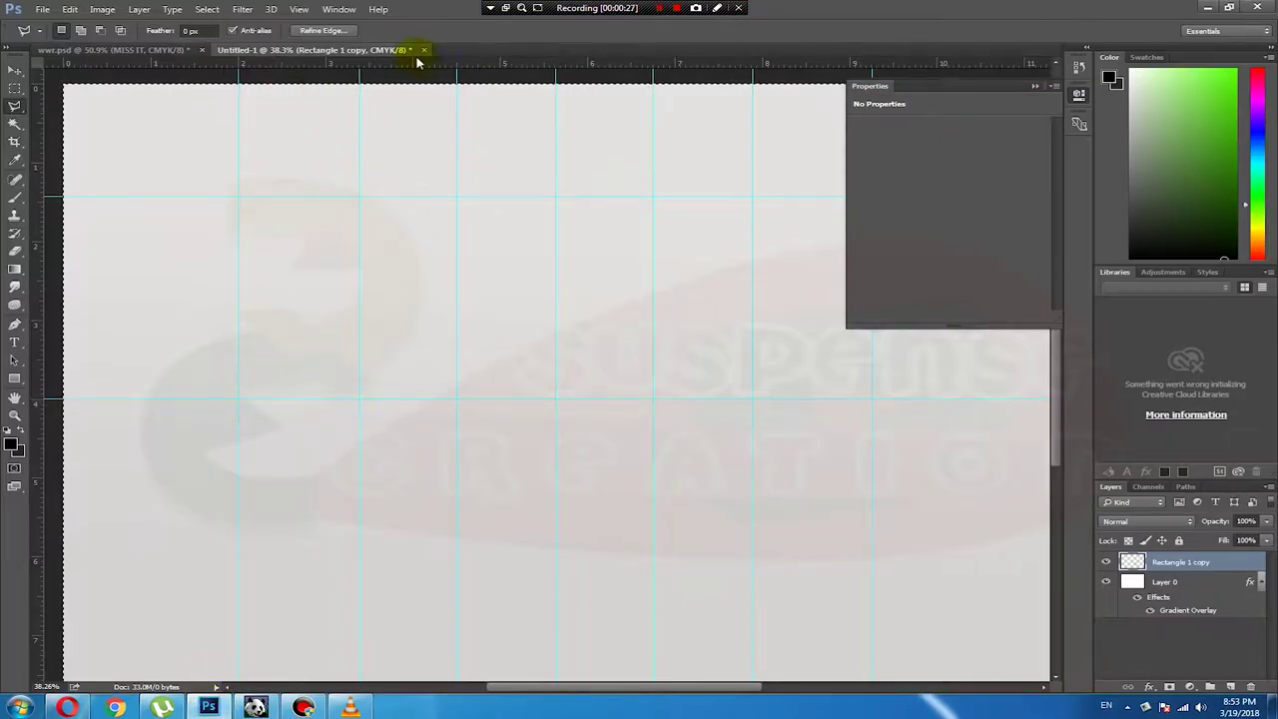
Step: Close Untitled-1 without saving and start a new 12 × 8 inch, 300 ppi CMYK document
left_click(426, 51)
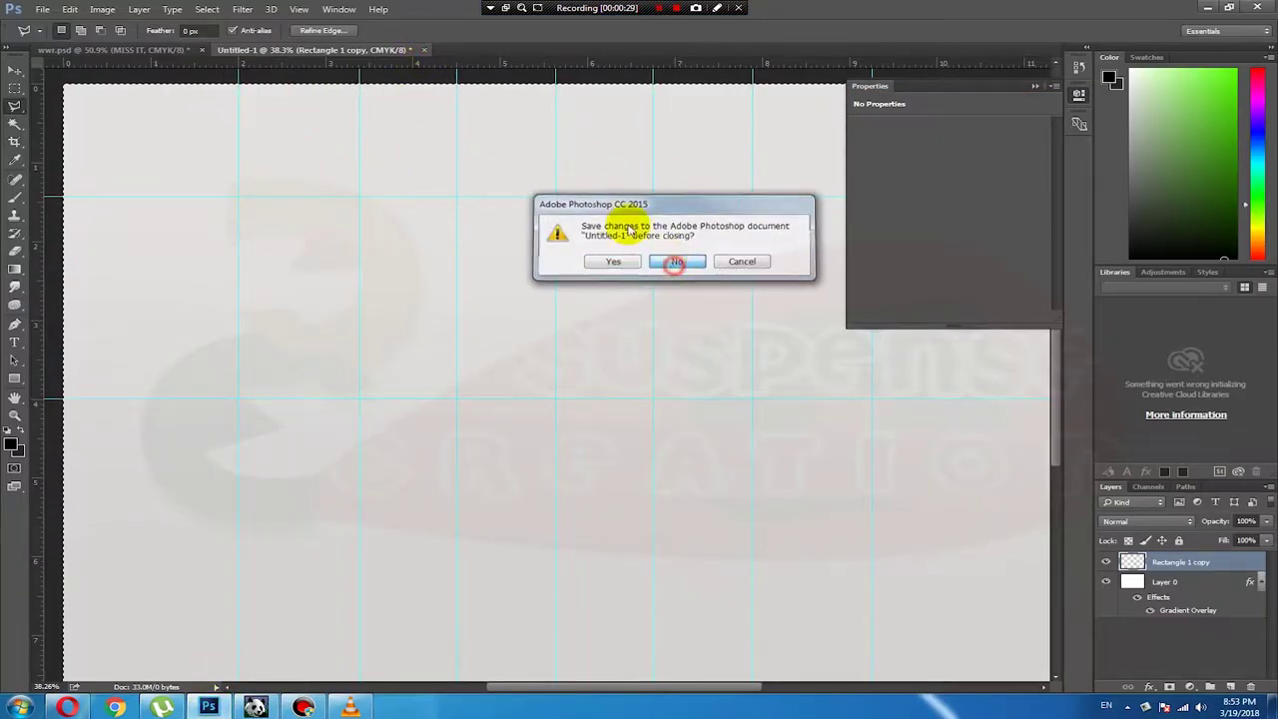
left_click(676, 262)
key("ctrl+0")
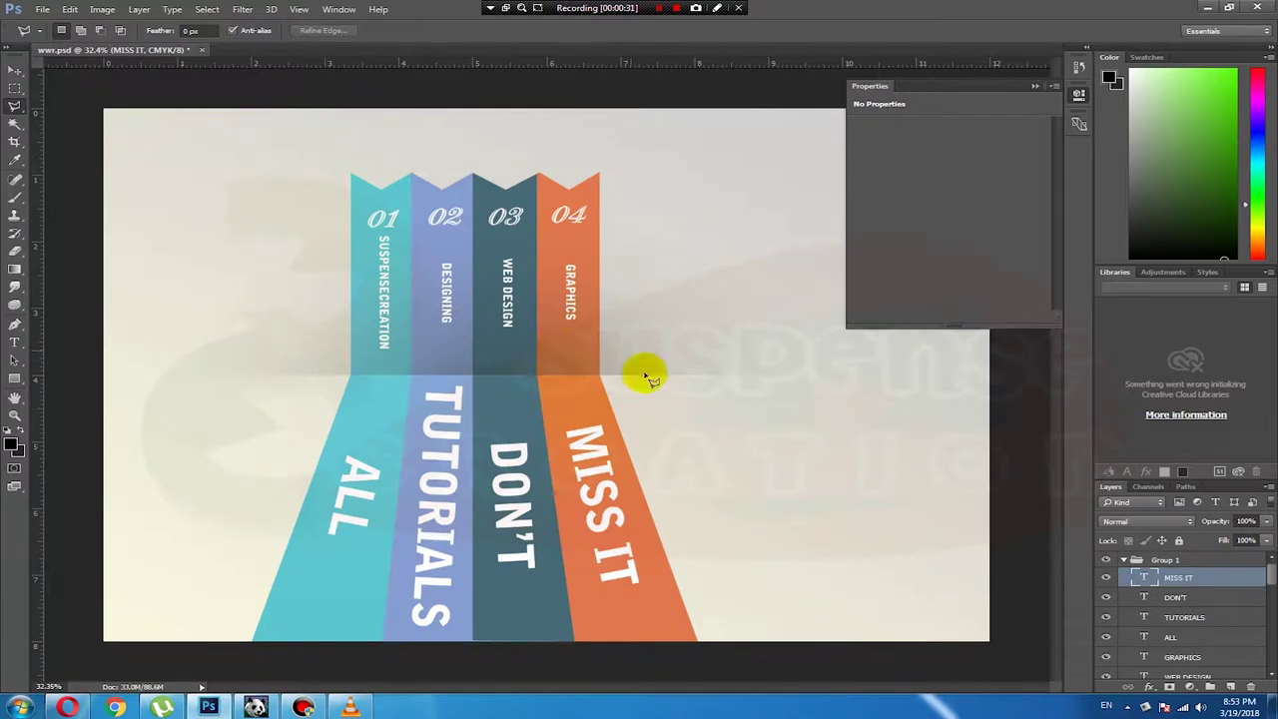
key("ctrl+n")
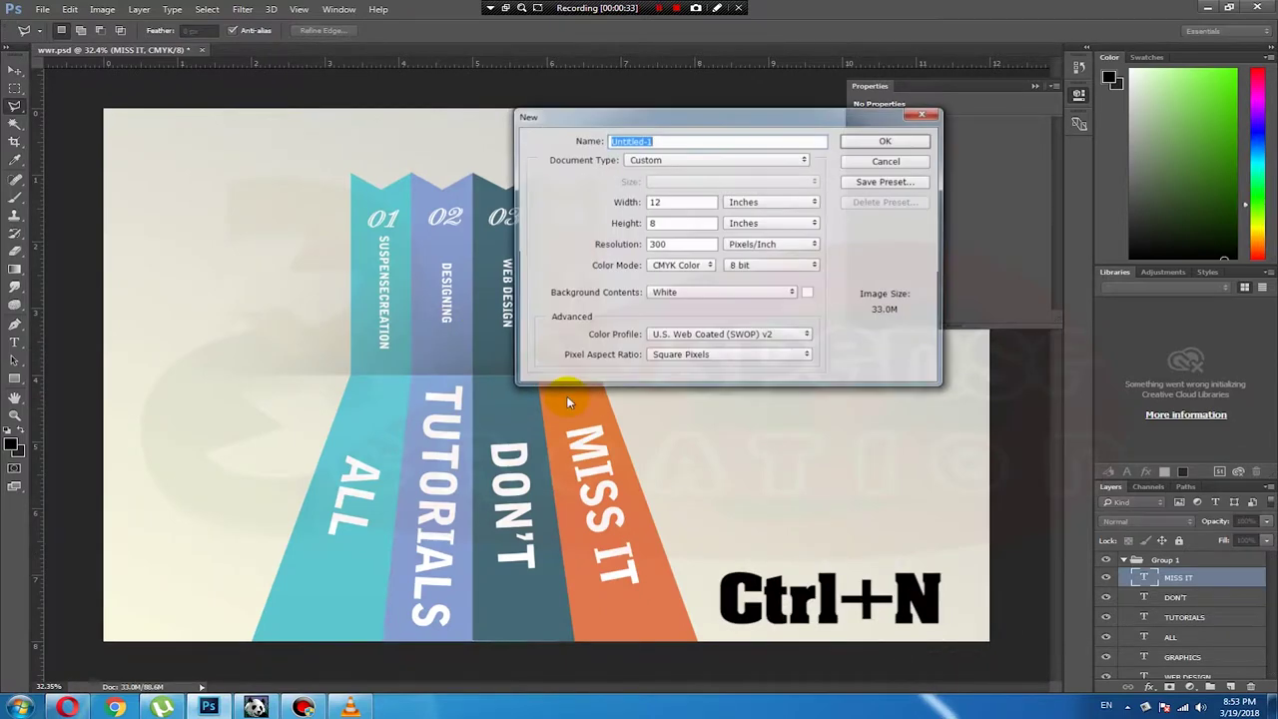
Step: Create the 12 × 8 inch document and convert its Background into Layer 0
left_click(874, 141)
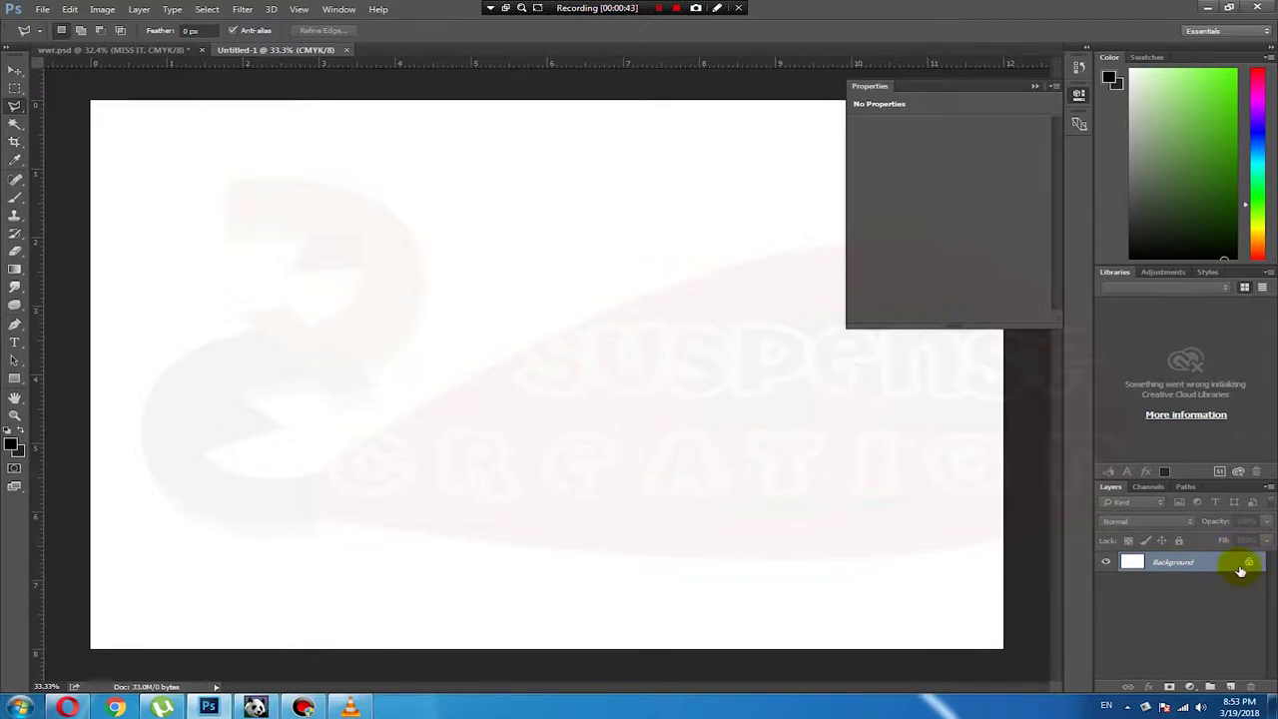
right_click(1237, 562)
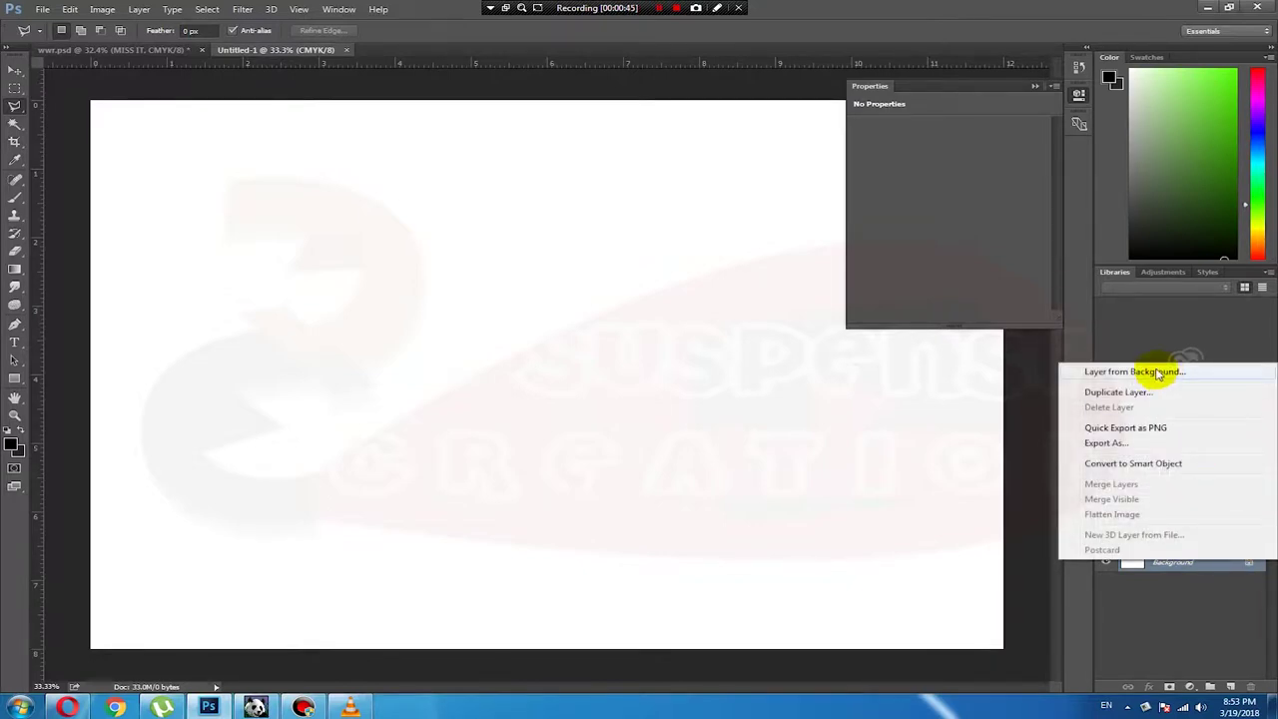
left_click(1141, 373)
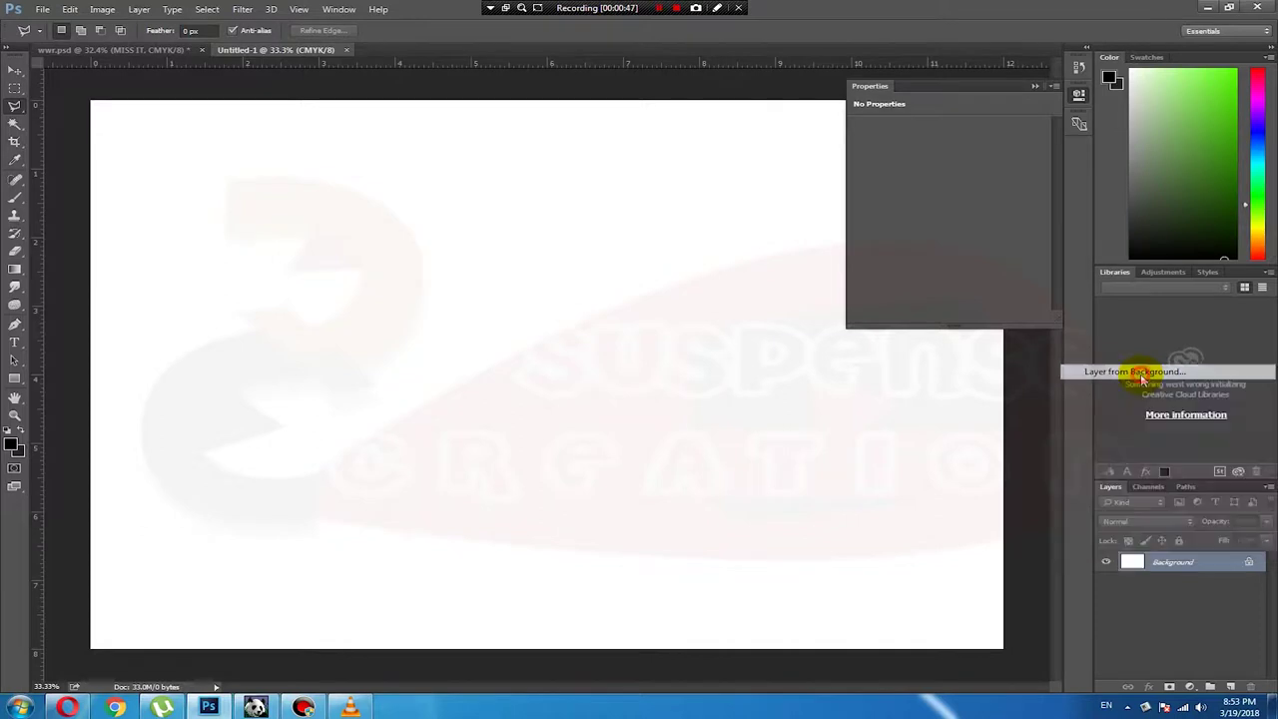
left_click(770, 225)
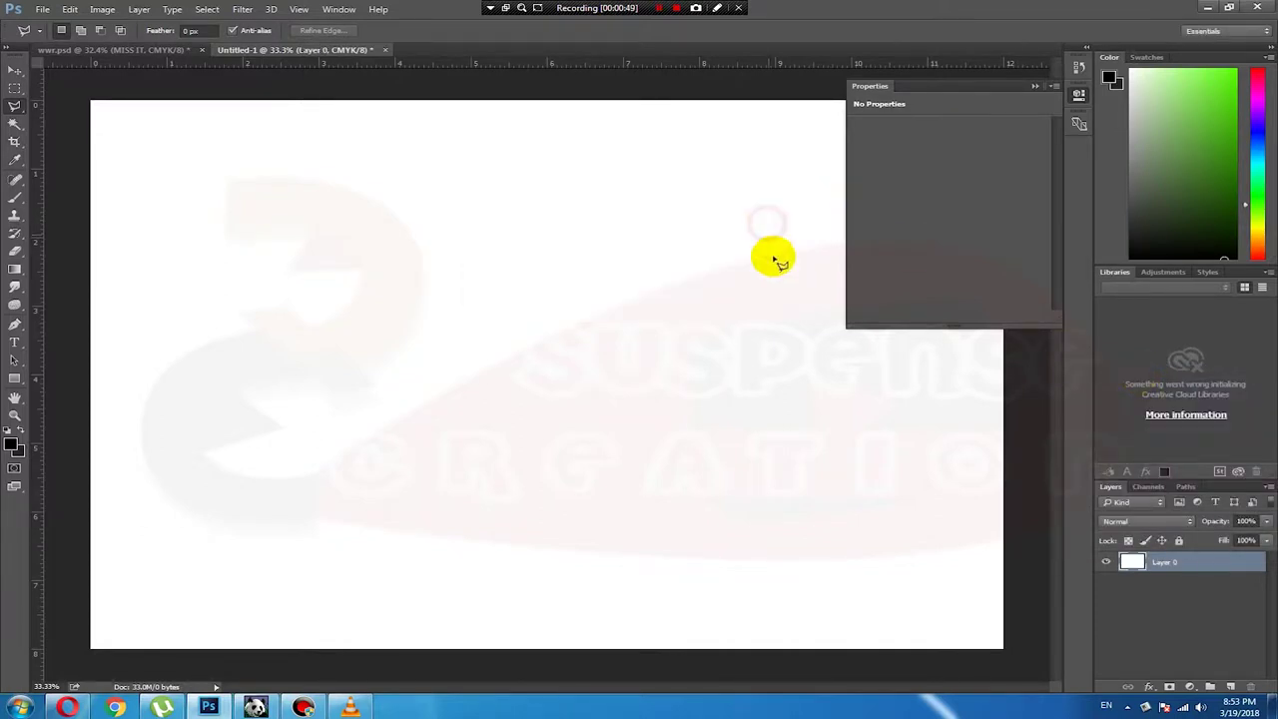
left_click(20, 89)
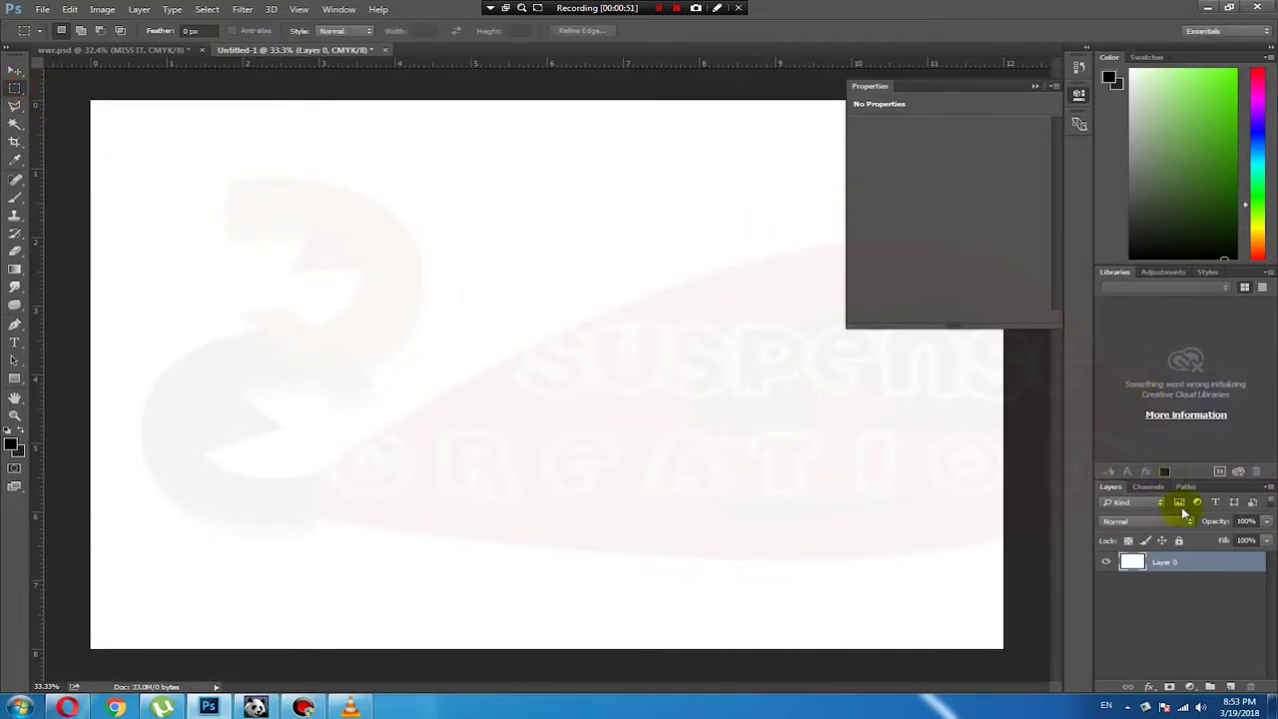
Step: Give Layer 0 a Gradient Overlay with a grey left stop, 31% opacity, 87° angle and 55% scale
right_click(1170, 559)
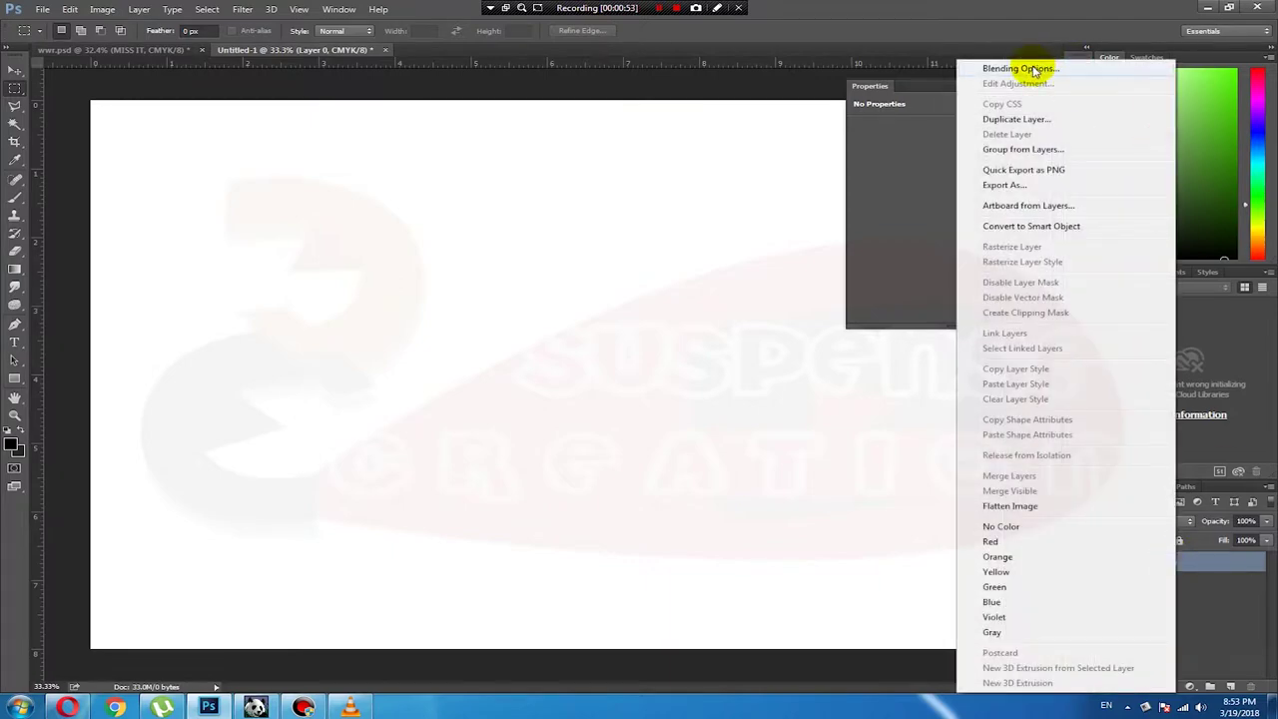
left_click(1035, 70)
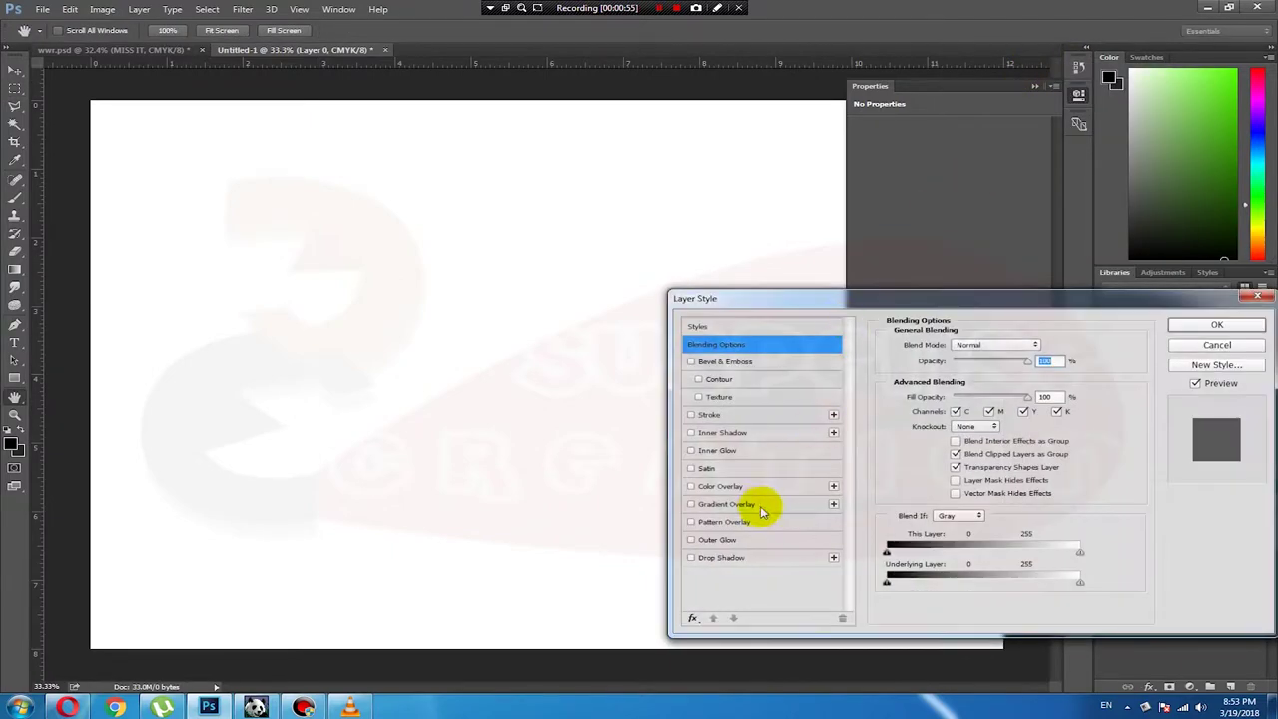
left_click(749, 507)
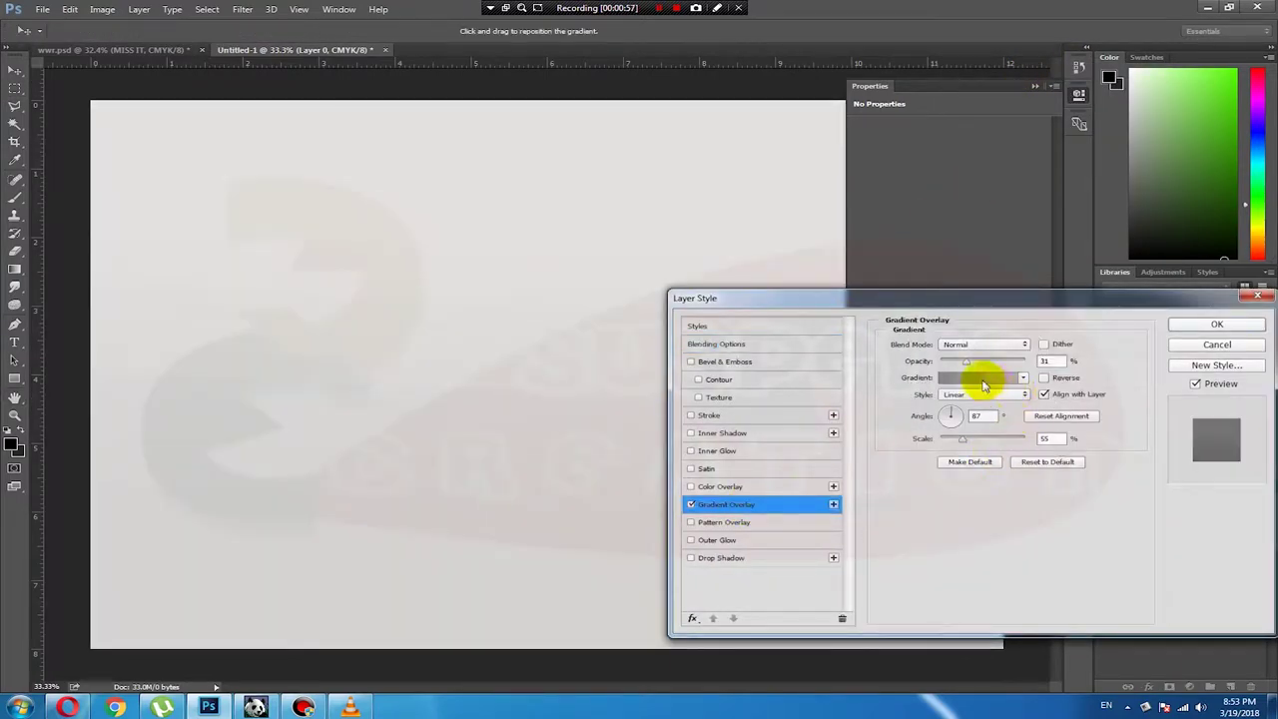
left_click(980, 379)
double_click(926, 560)
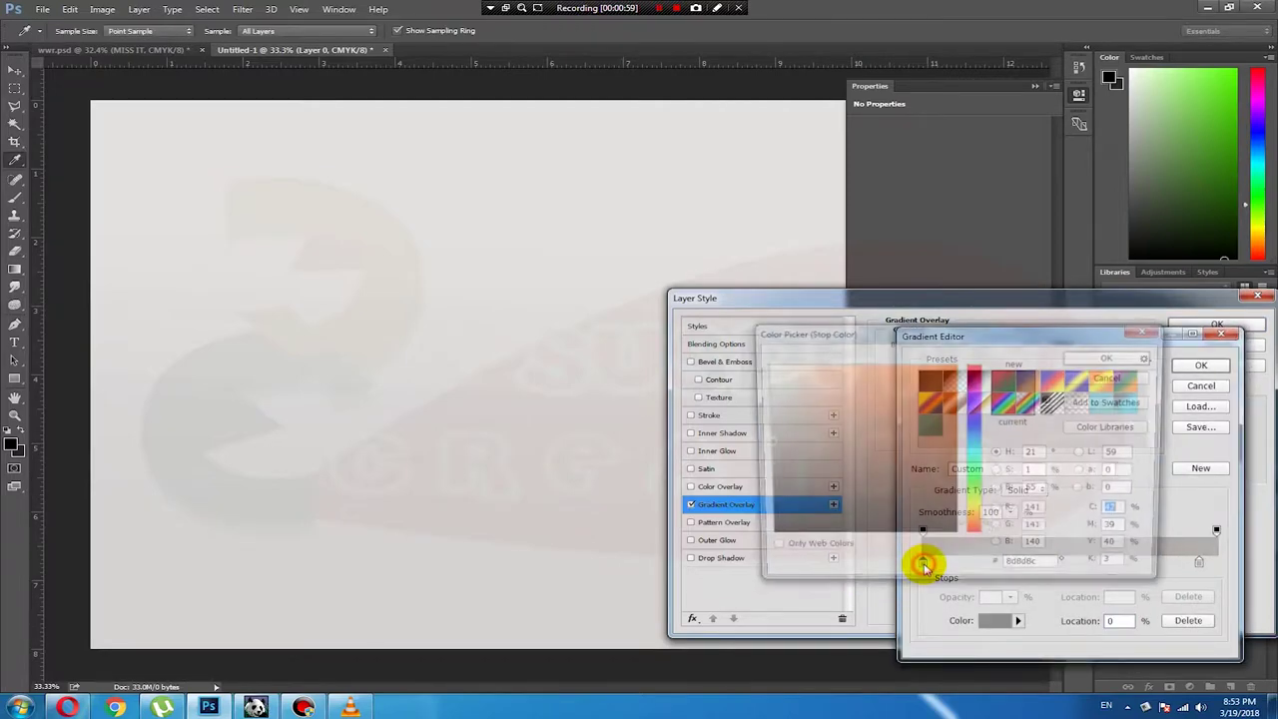
left_click(1138, 356)
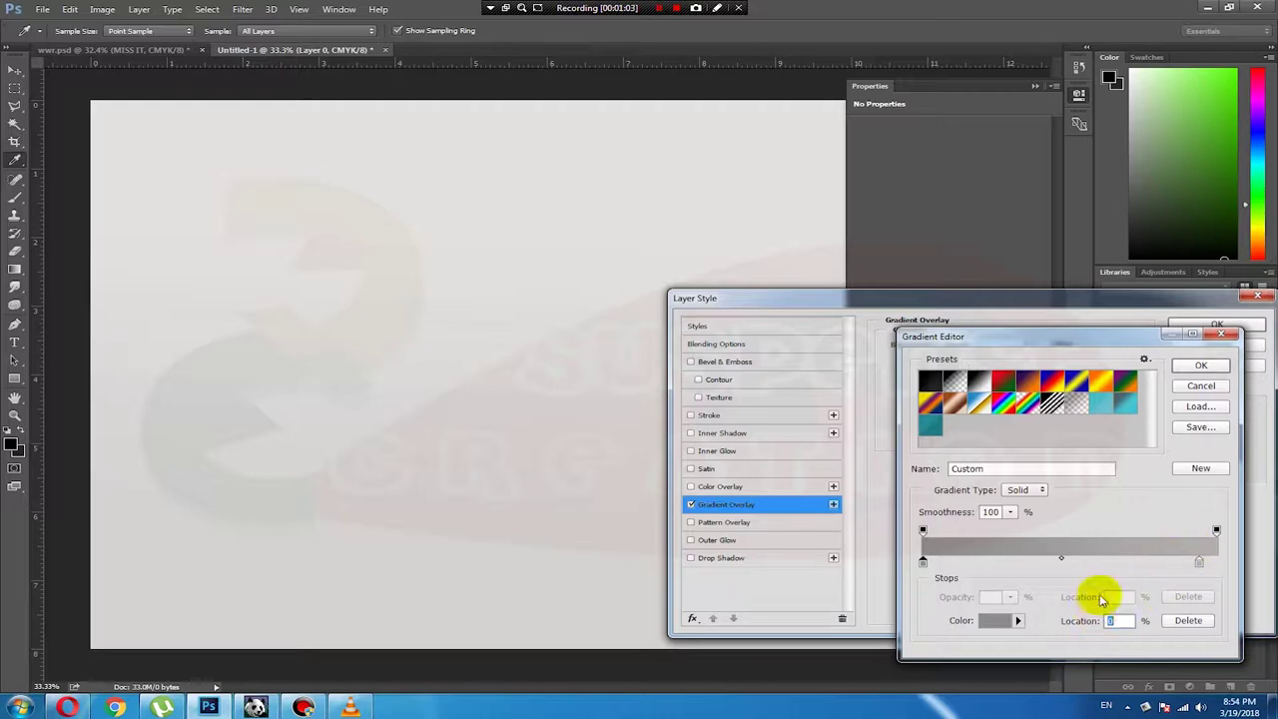
left_click(1203, 366)
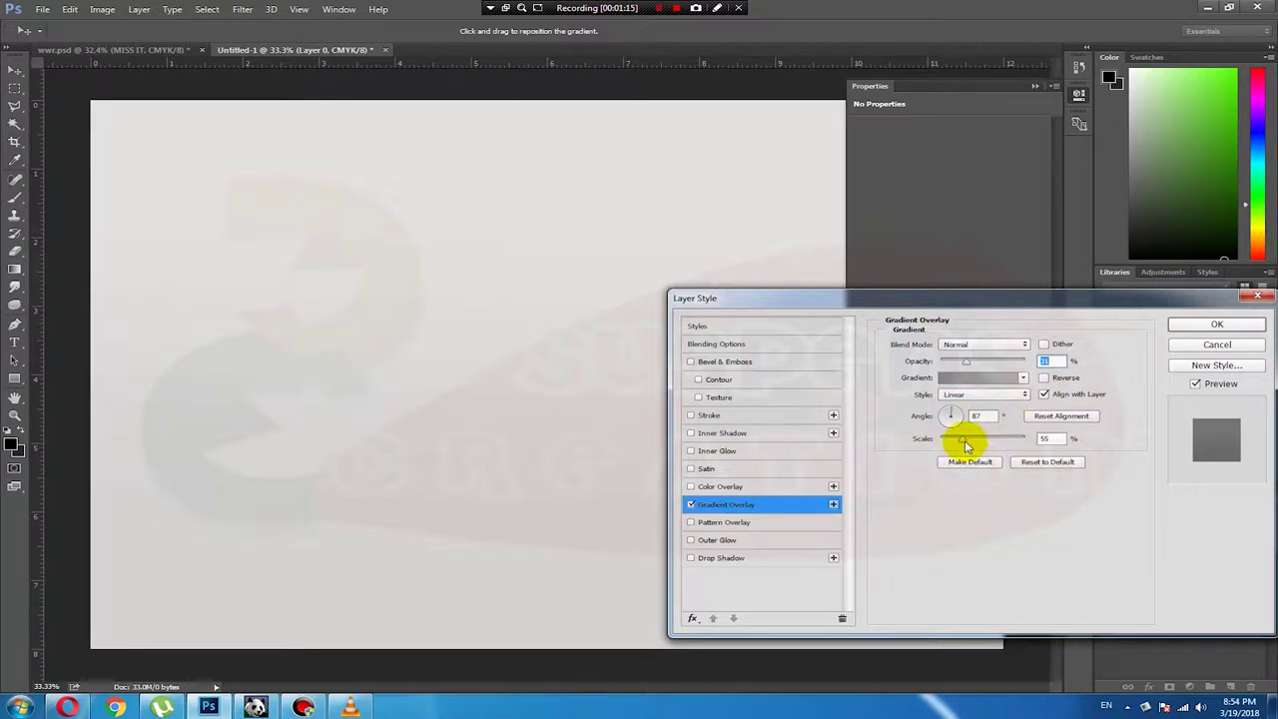
left_click(1193, 325)
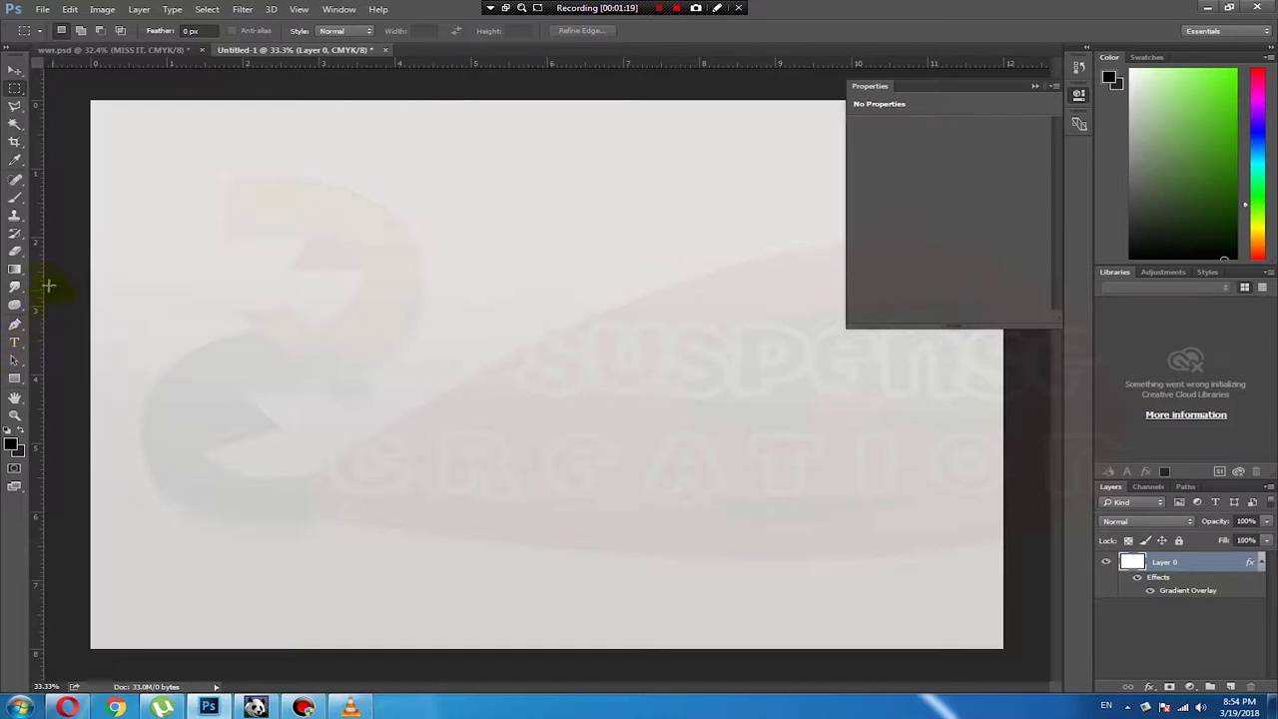
Step: Drag six vertical guides to about 1.83, 3.23, 4.49, 5.51, 4.40 and 7.48 inches, checking the reference image
left_click_drag(41, 282, 243, 271)
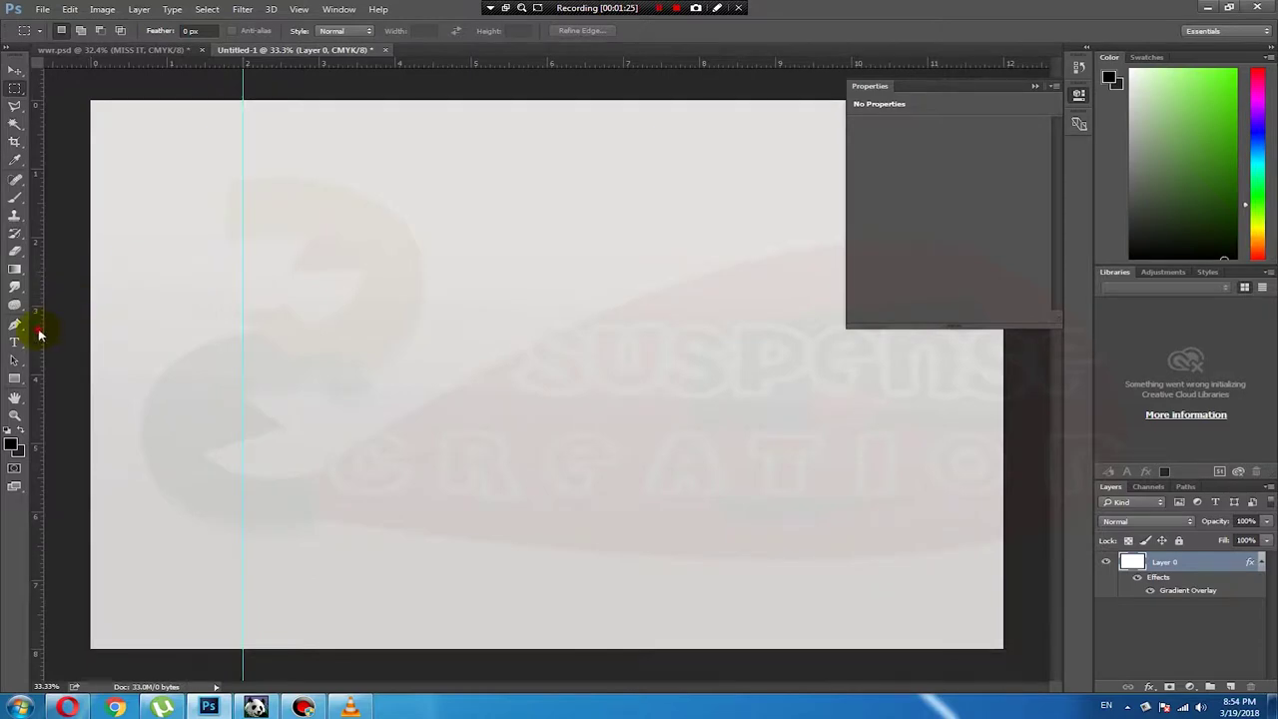
left_click_drag(39, 335, 347, 332)
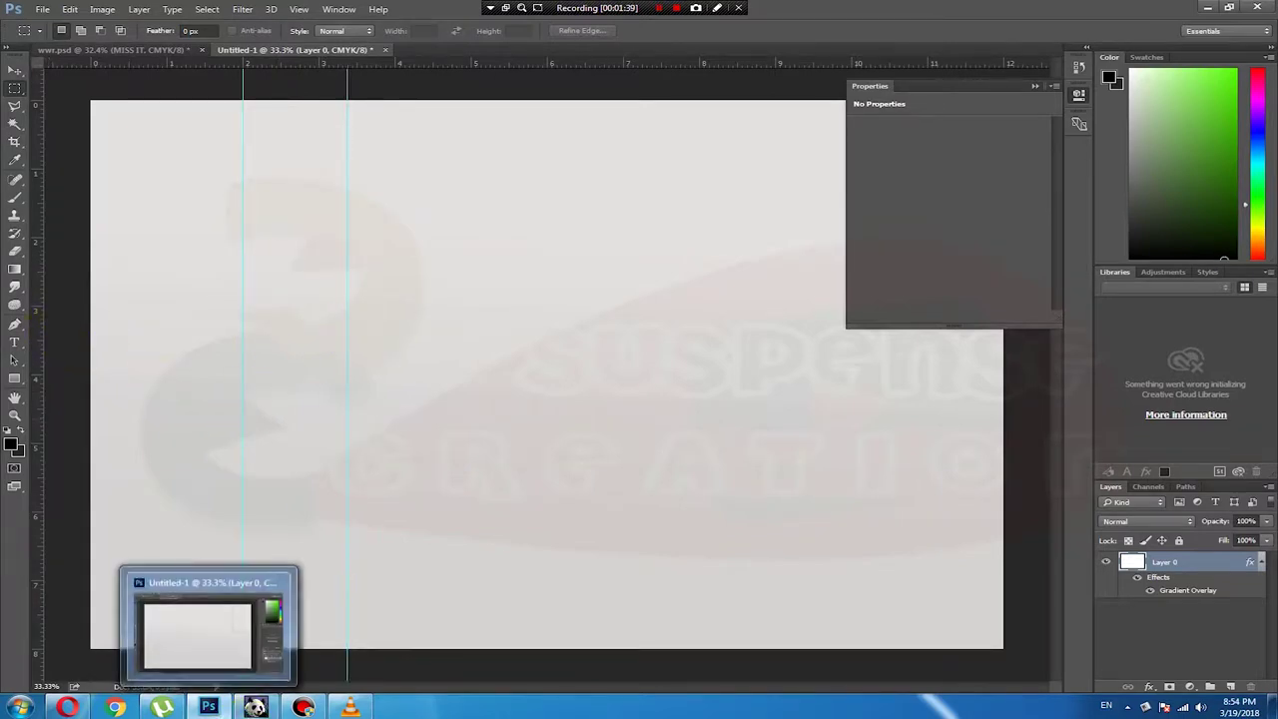
left_click(250, 707)
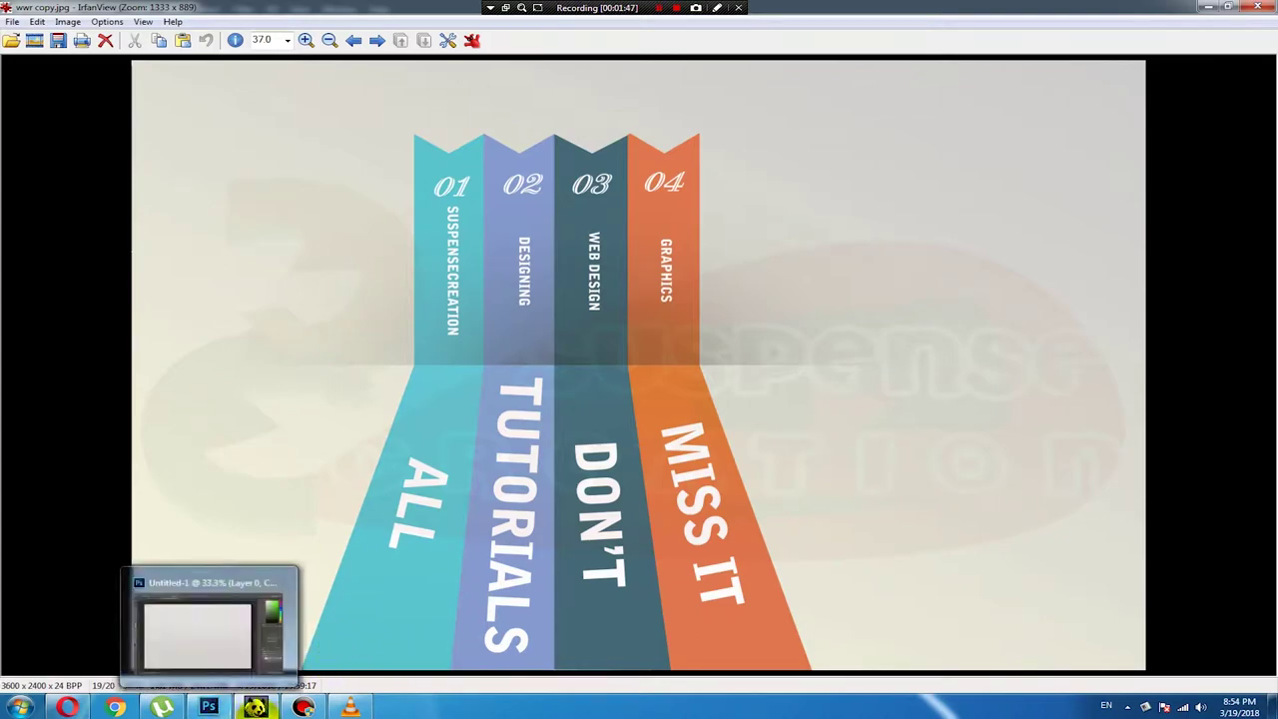
left_click(221, 707)
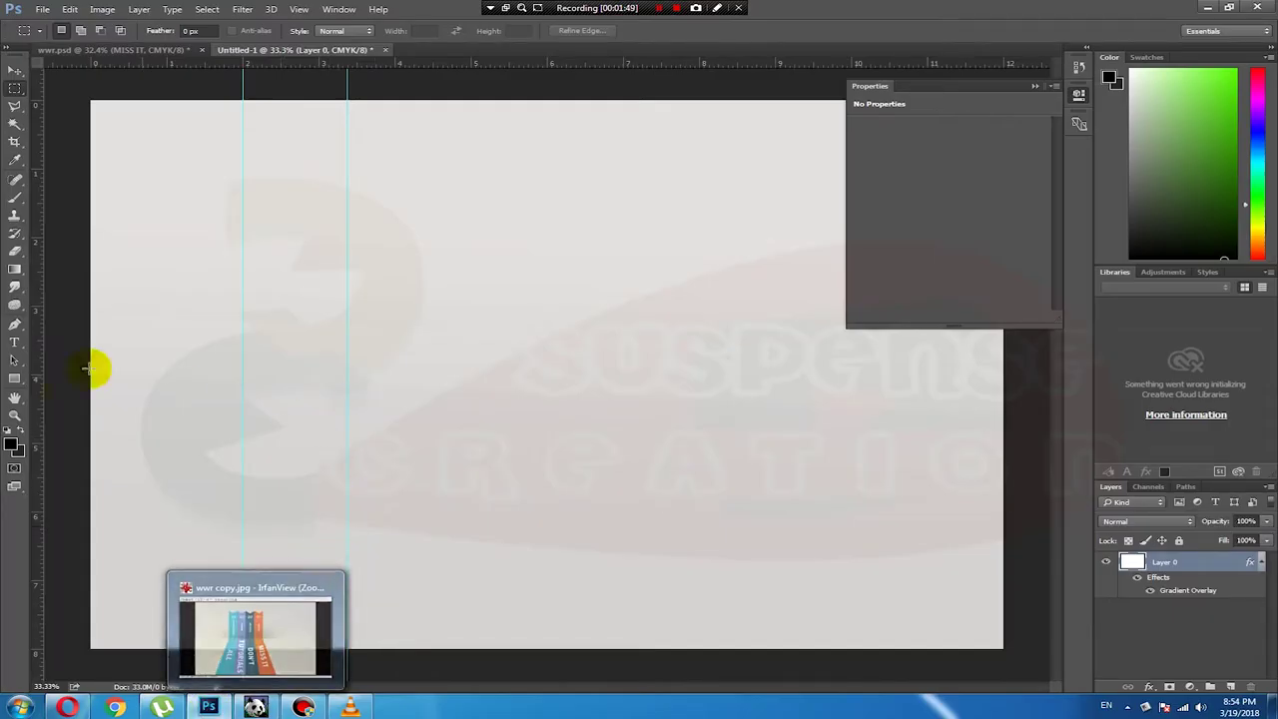
left_click_drag(35, 383, 431, 380)
left_click_drag(43, 421, 515, 419)
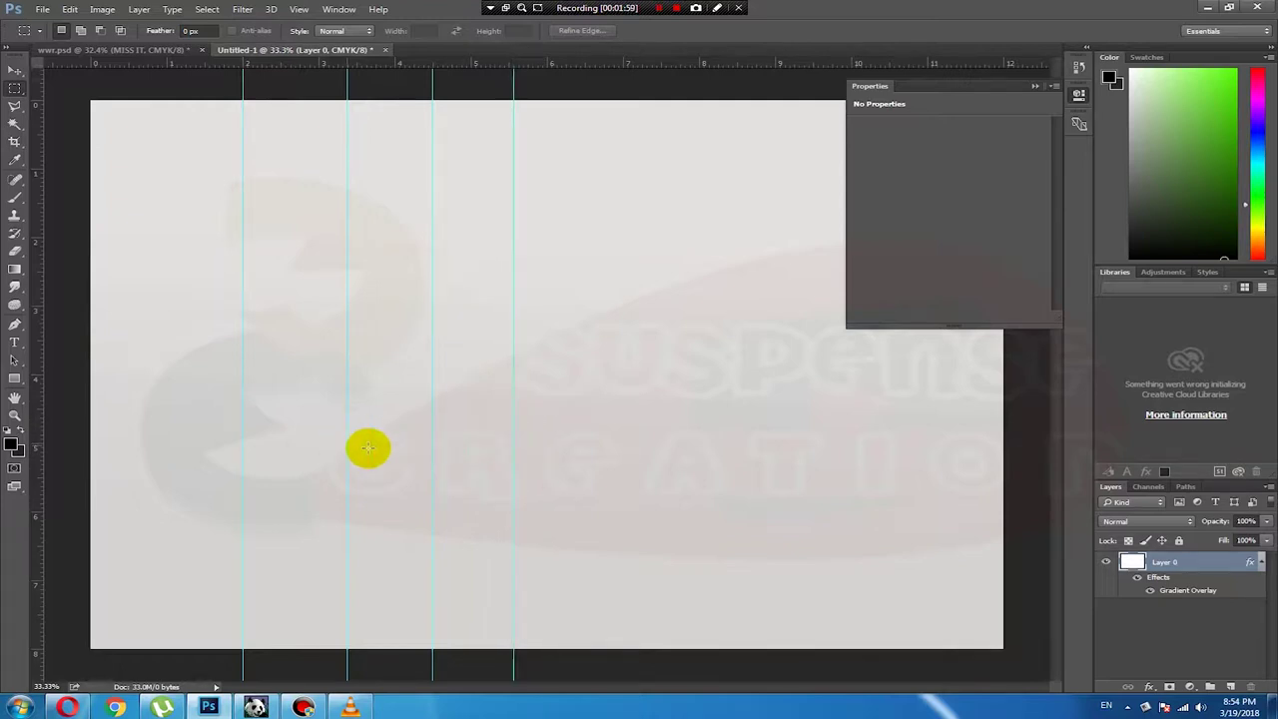
left_click_drag(40, 436, 589, 425)
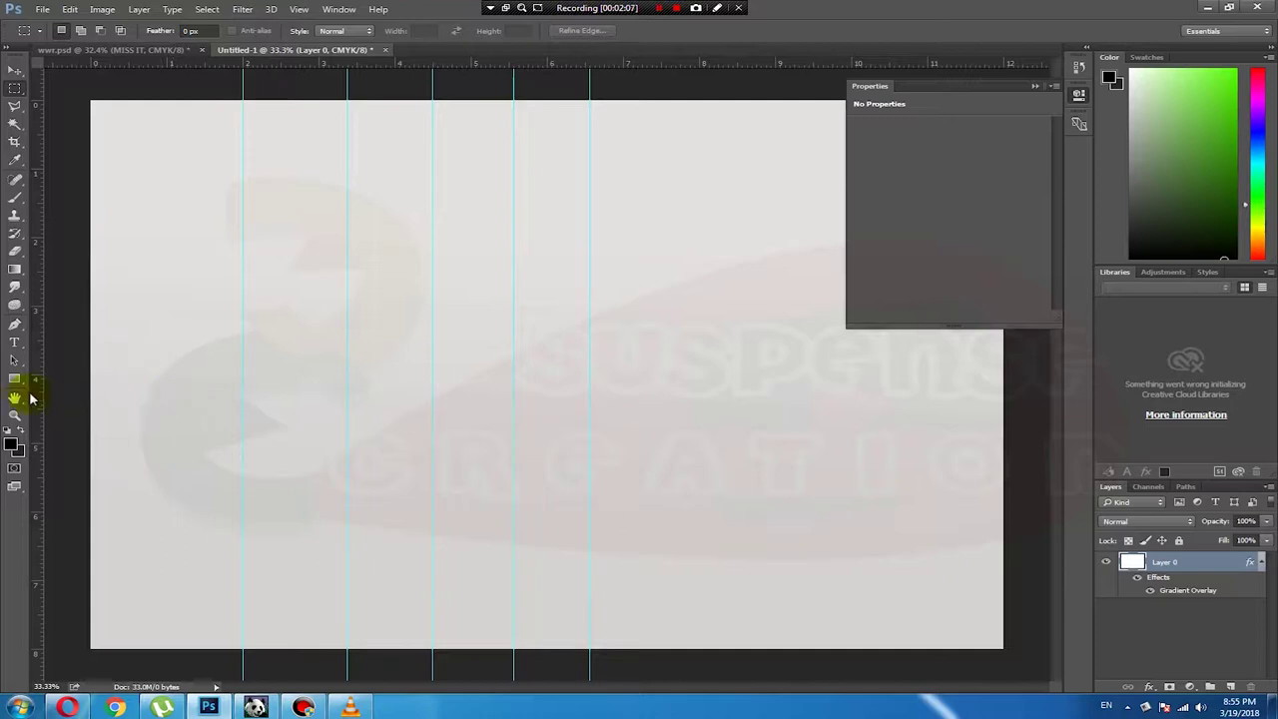
left_click_drag(40, 400, 671, 371)
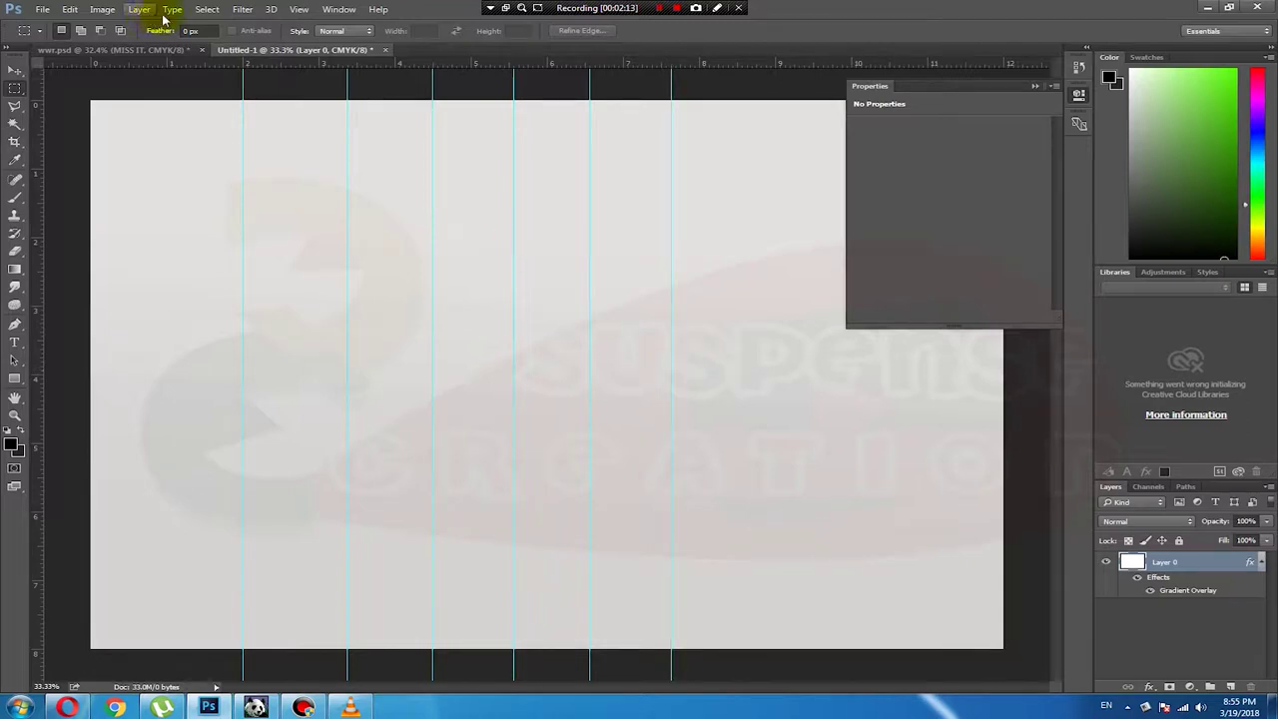
left_click(338, 10)
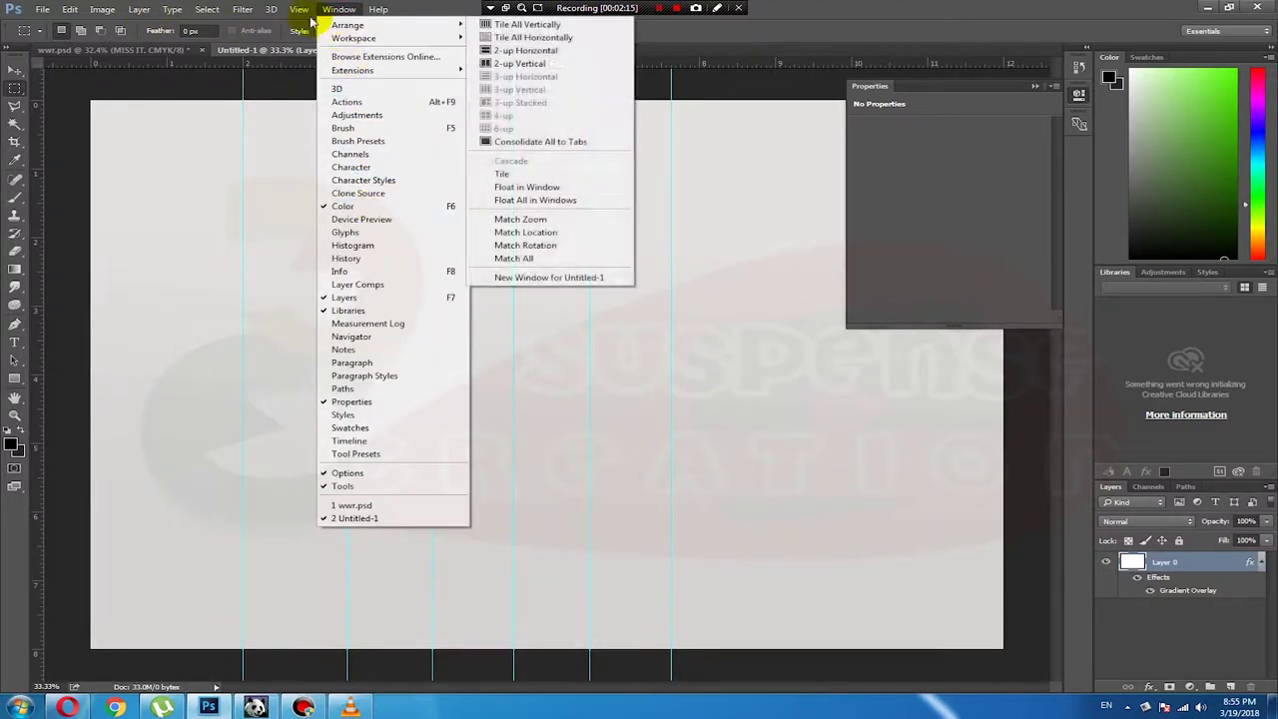
mouse_move(304, 12)
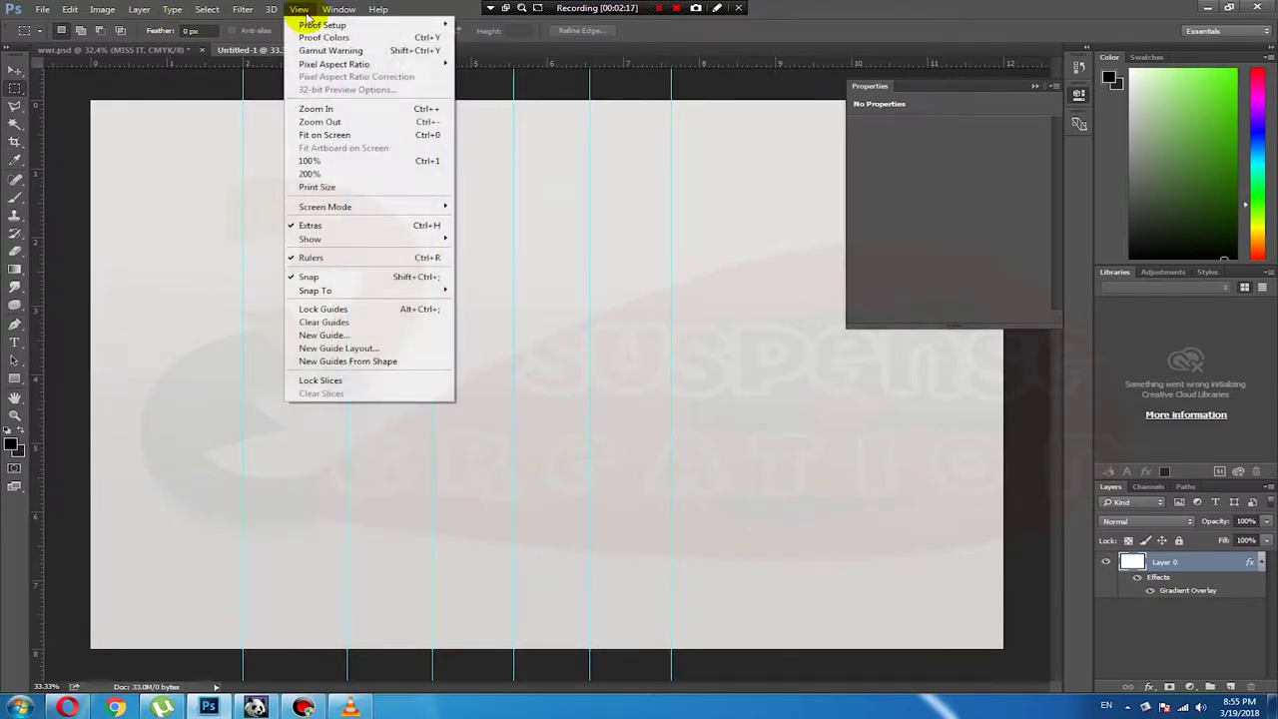
mouse_move(355, 14)
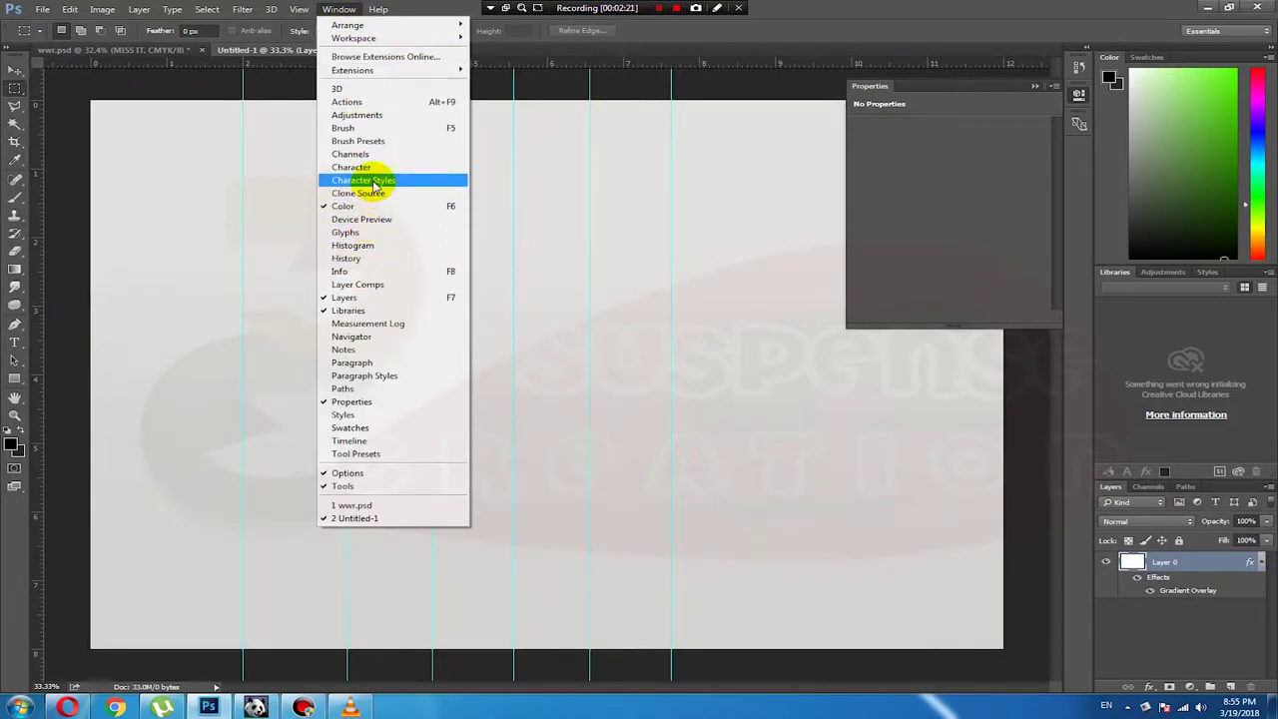
left_click(639, 8)
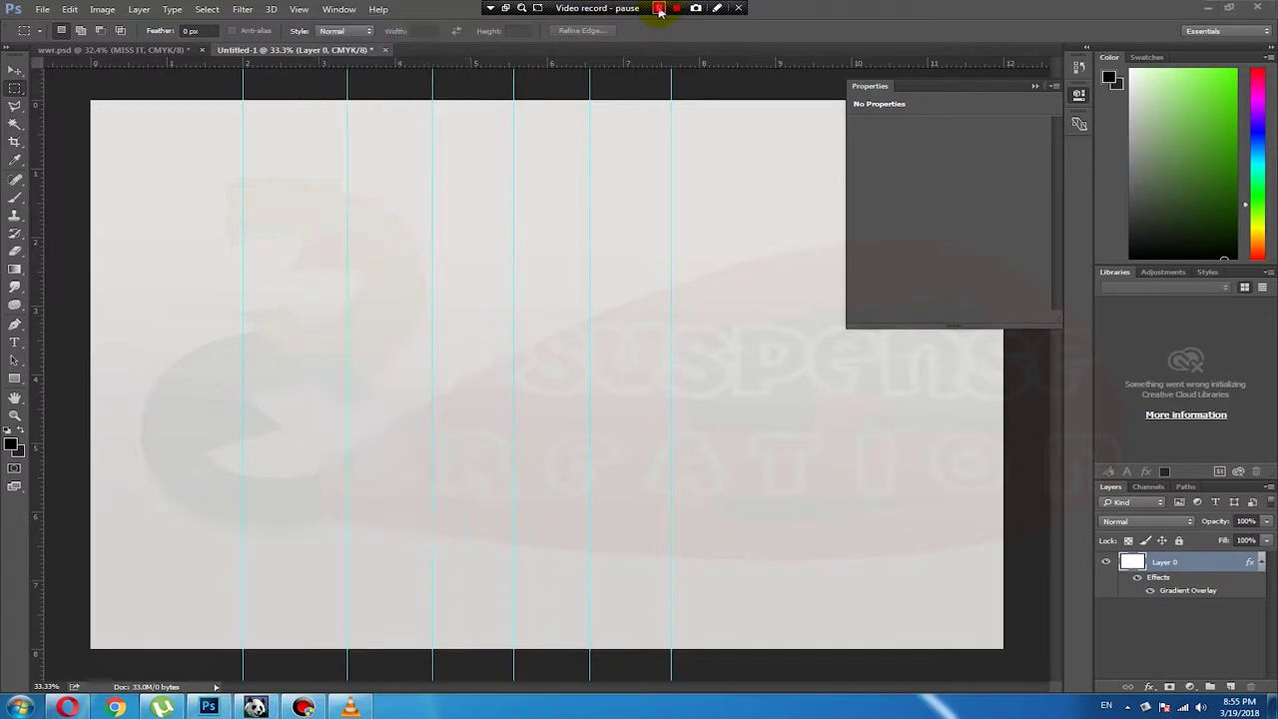
left_click(300, 9)
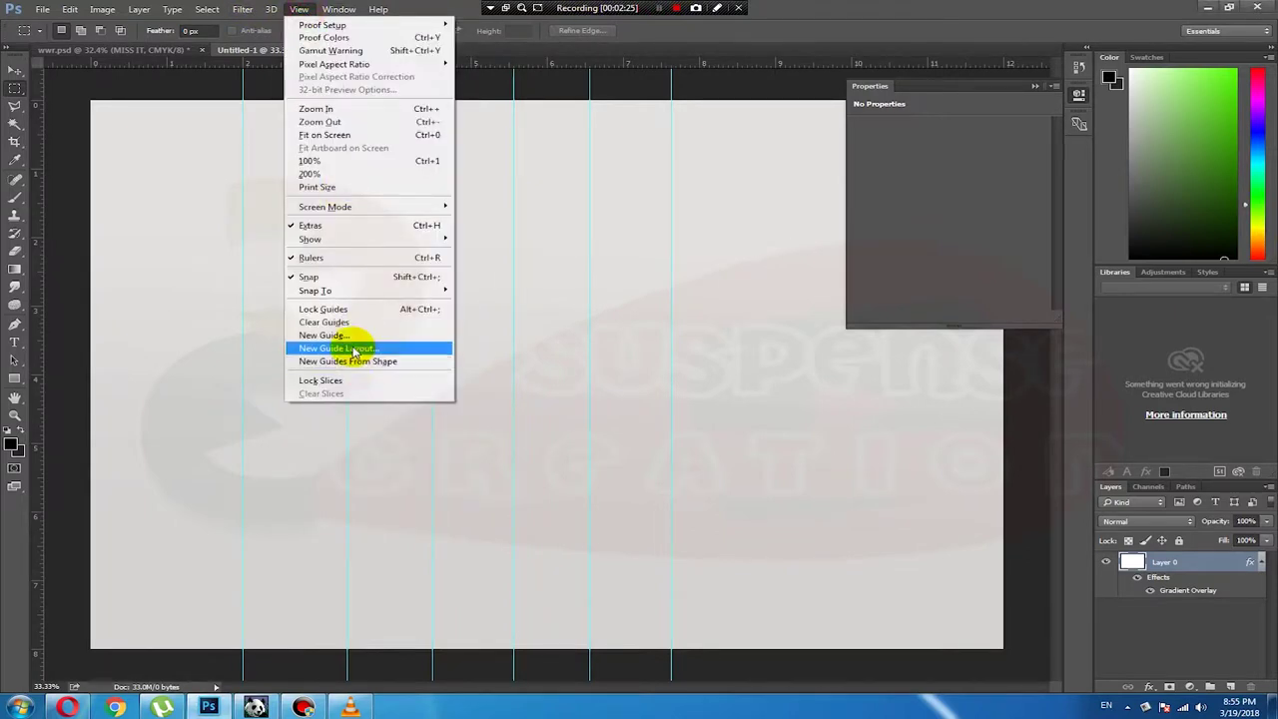
left_click(359, 335)
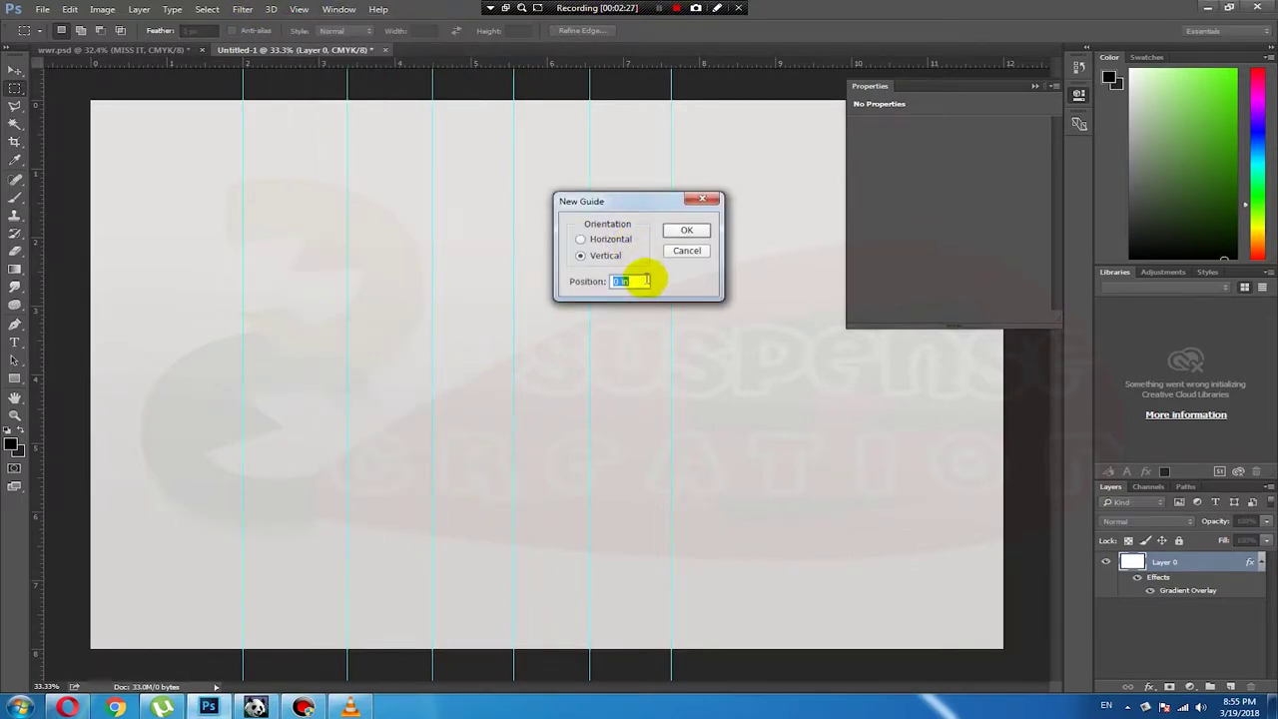
left_click(614, 282)
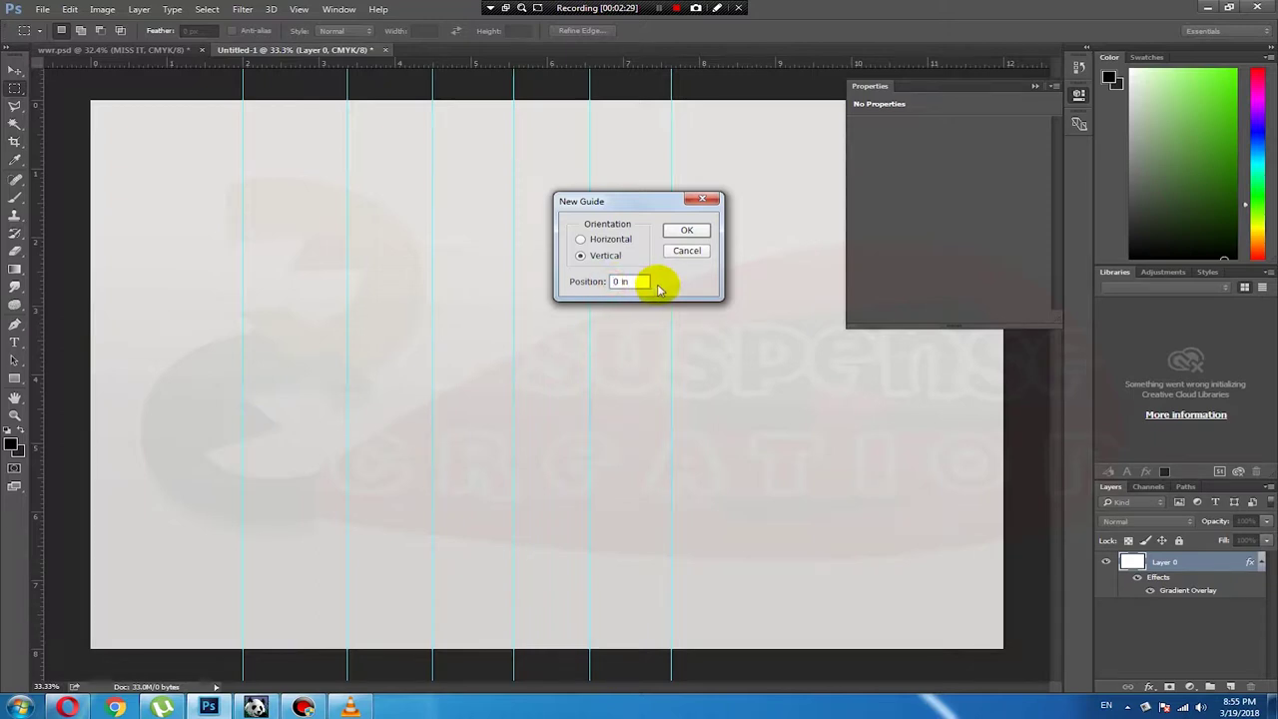
type("3")
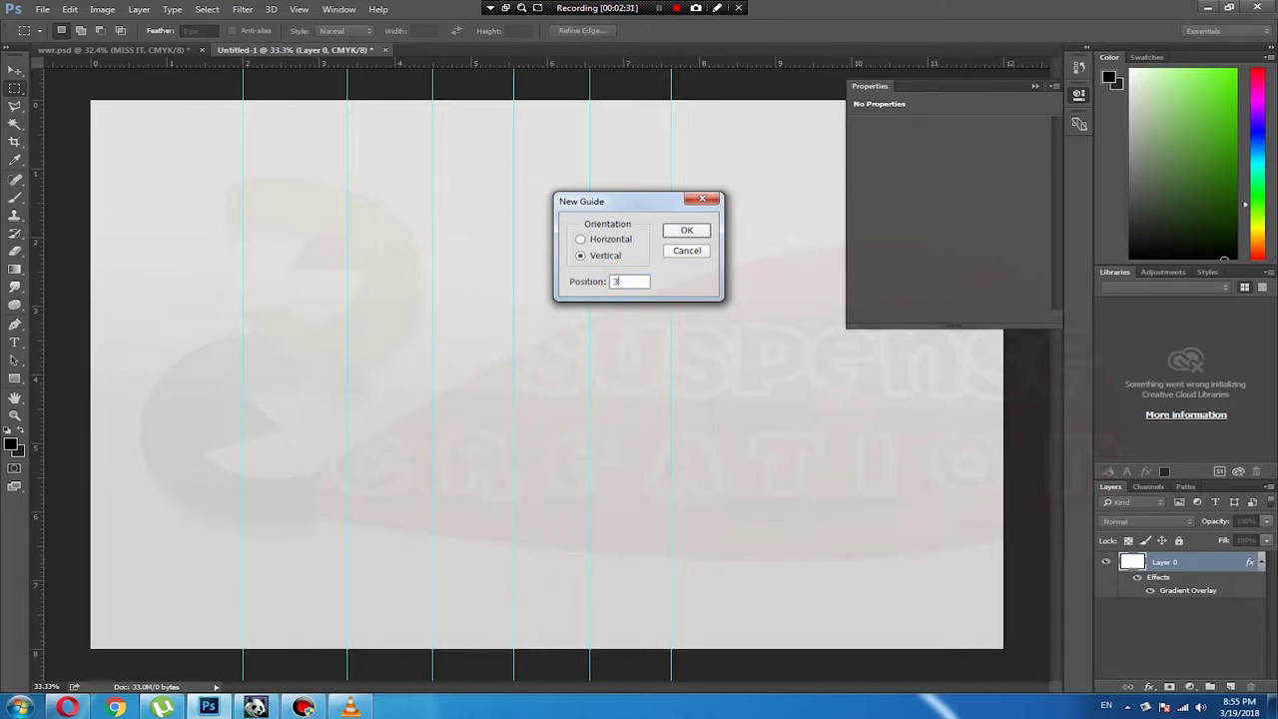
type("00px")
left_click(695, 229)
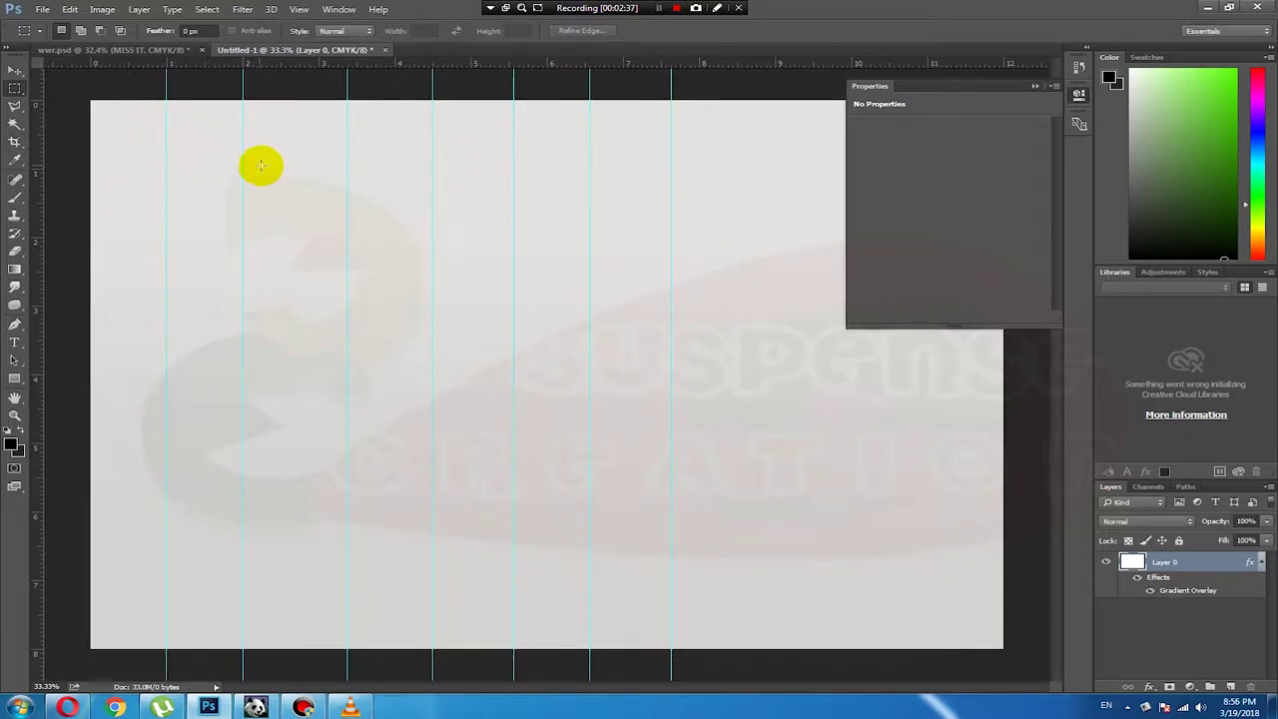
key("ctrl+z")
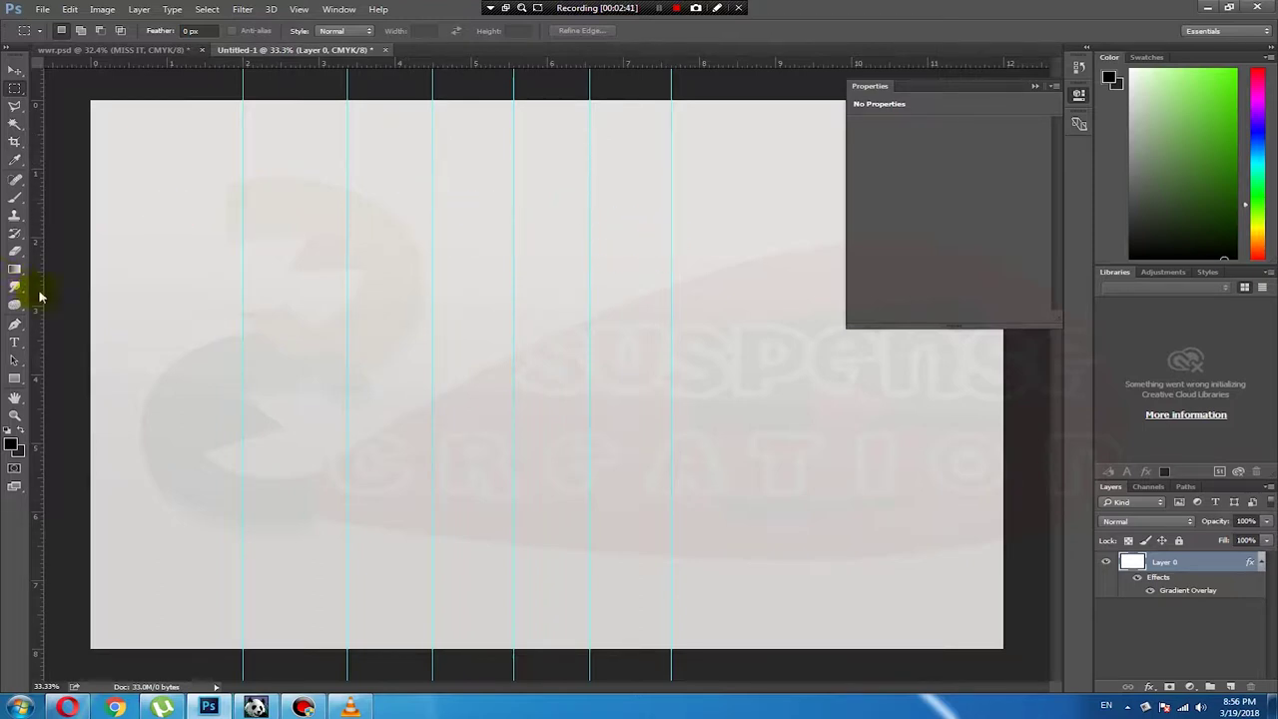
Step: Add a vertical guide at 9.18 inches and a horizontal guide at 3.49 inches
left_click_drag(38, 286, 776, 290)
left_click_drag(561, 66, 579, 373)
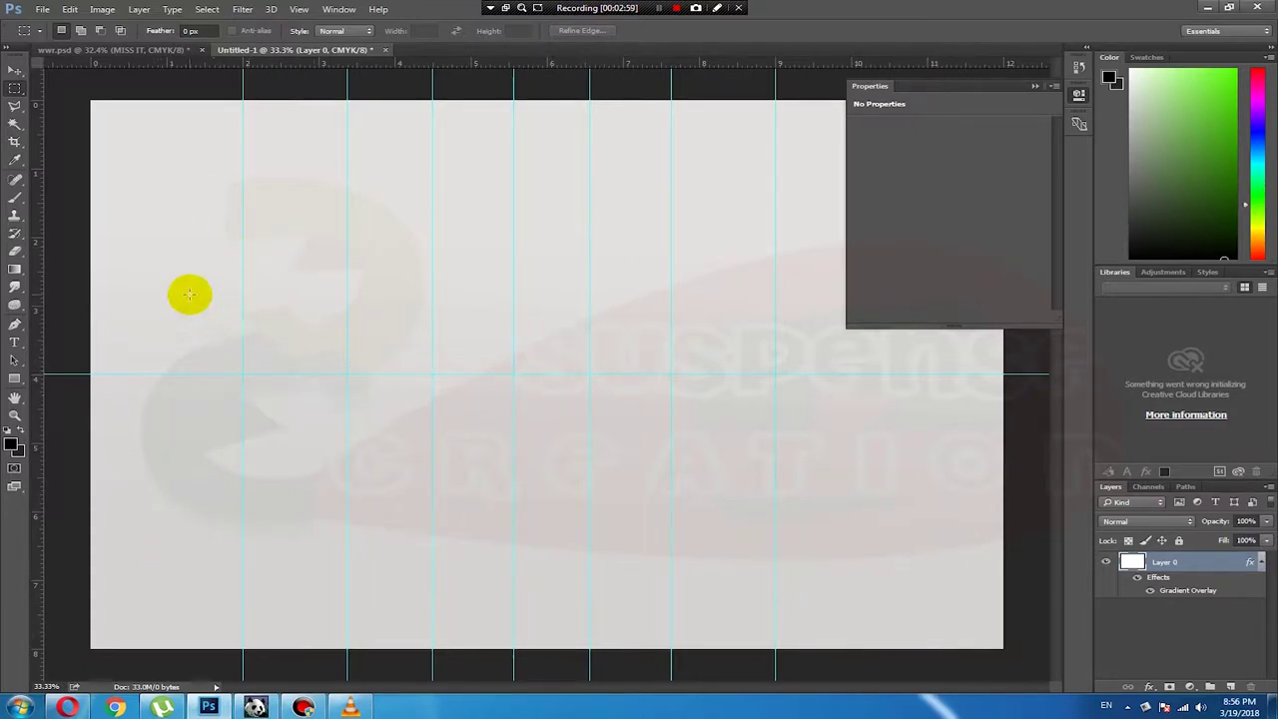
left_click(17, 378)
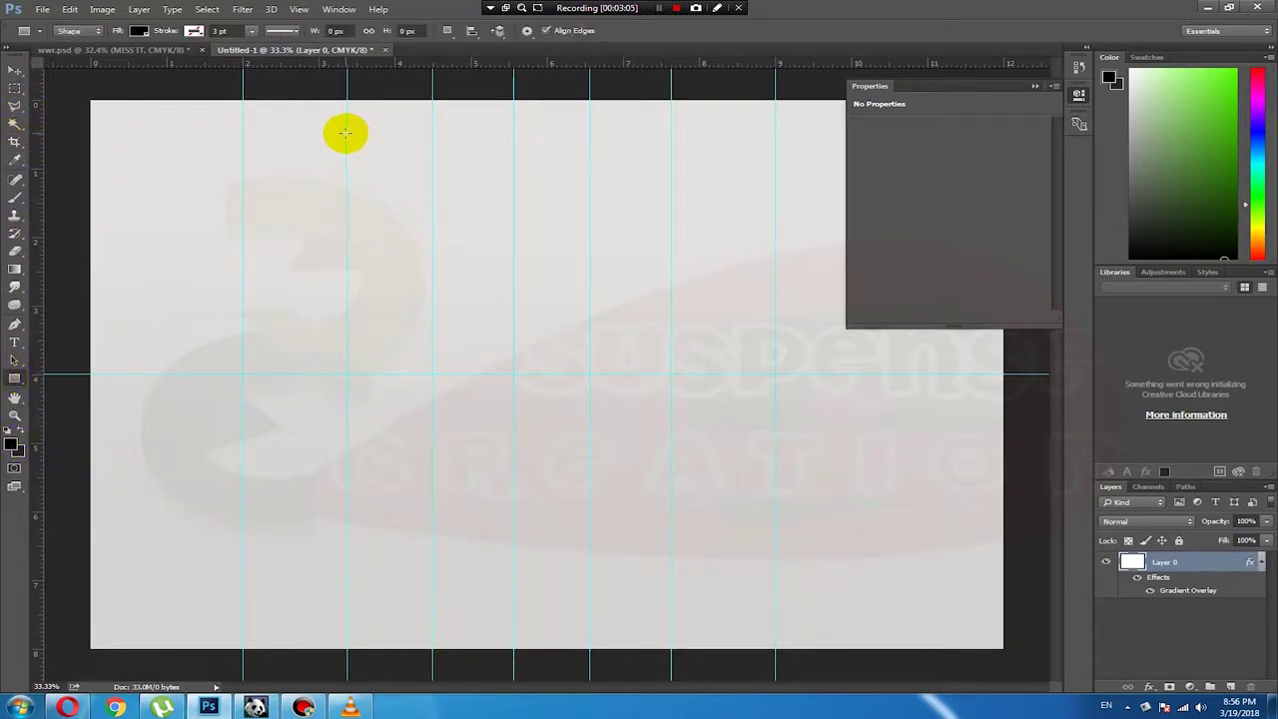
Step: Draw a black rectangle across the four middle columns down to the horizontal guide and duplicate it
left_click_drag(346, 133, 670, 374)
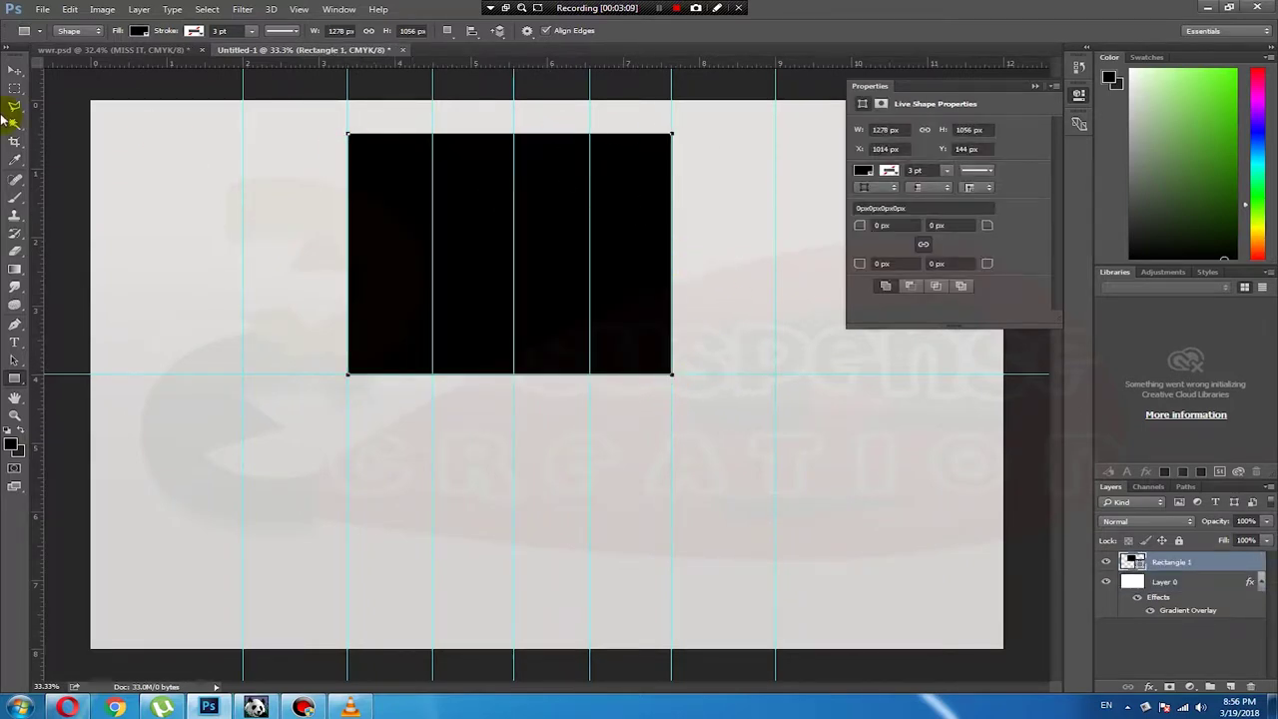
left_click(15, 88)
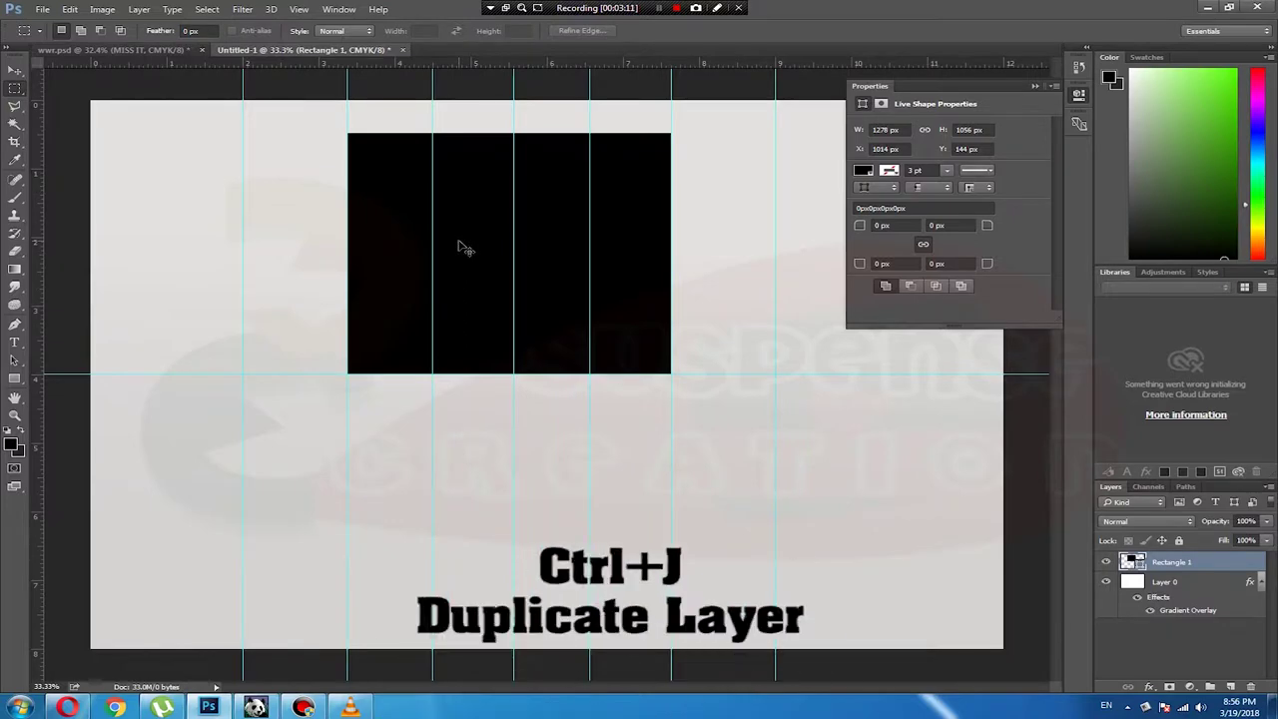
key("ctrl+j")
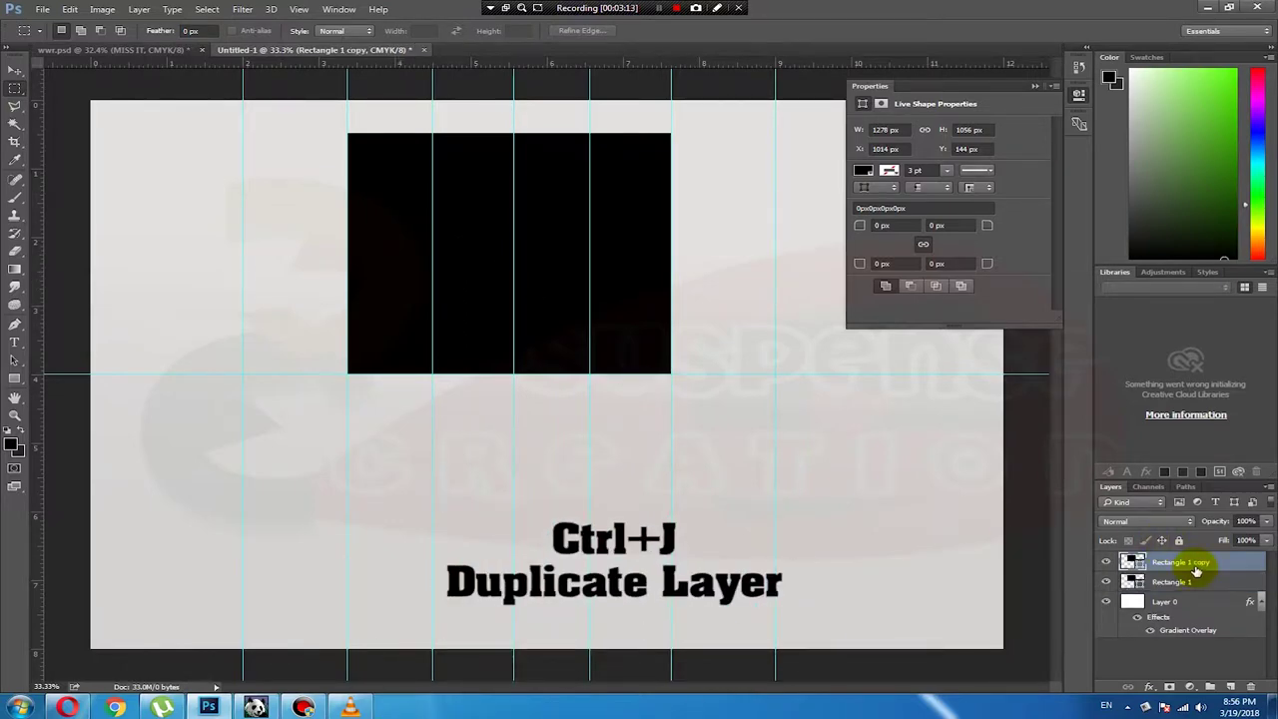
key("ctrl+t")
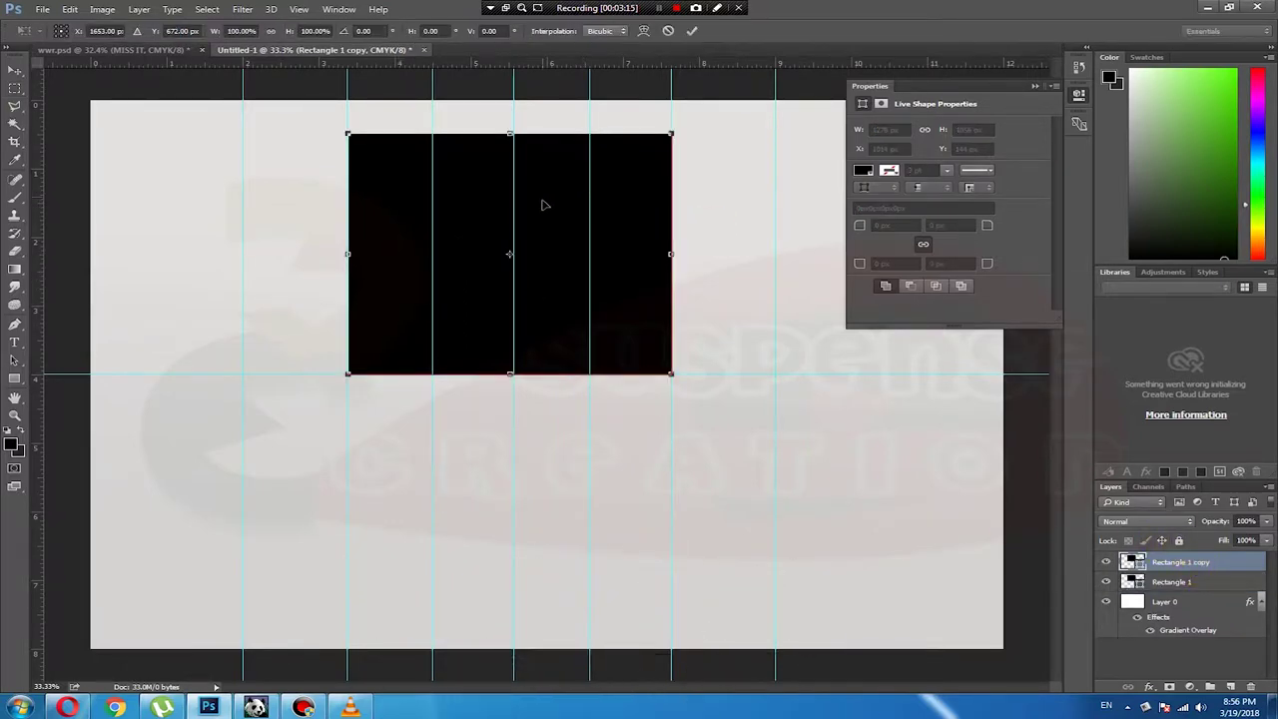
Step: Move Rectangle 1 copy below the horizontal guide and stretch it to the canvas bottom, 1278 × 1200 px
left_click_drag(547, 214, 542, 430)
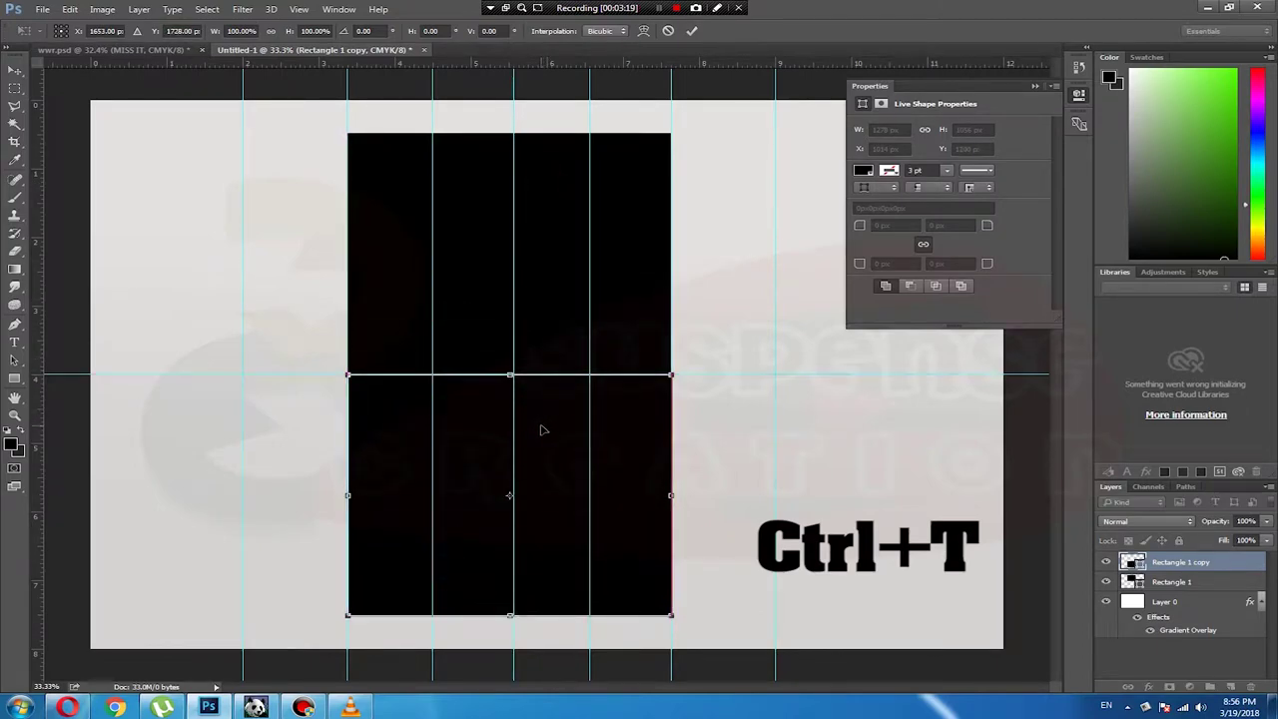
key("Return")
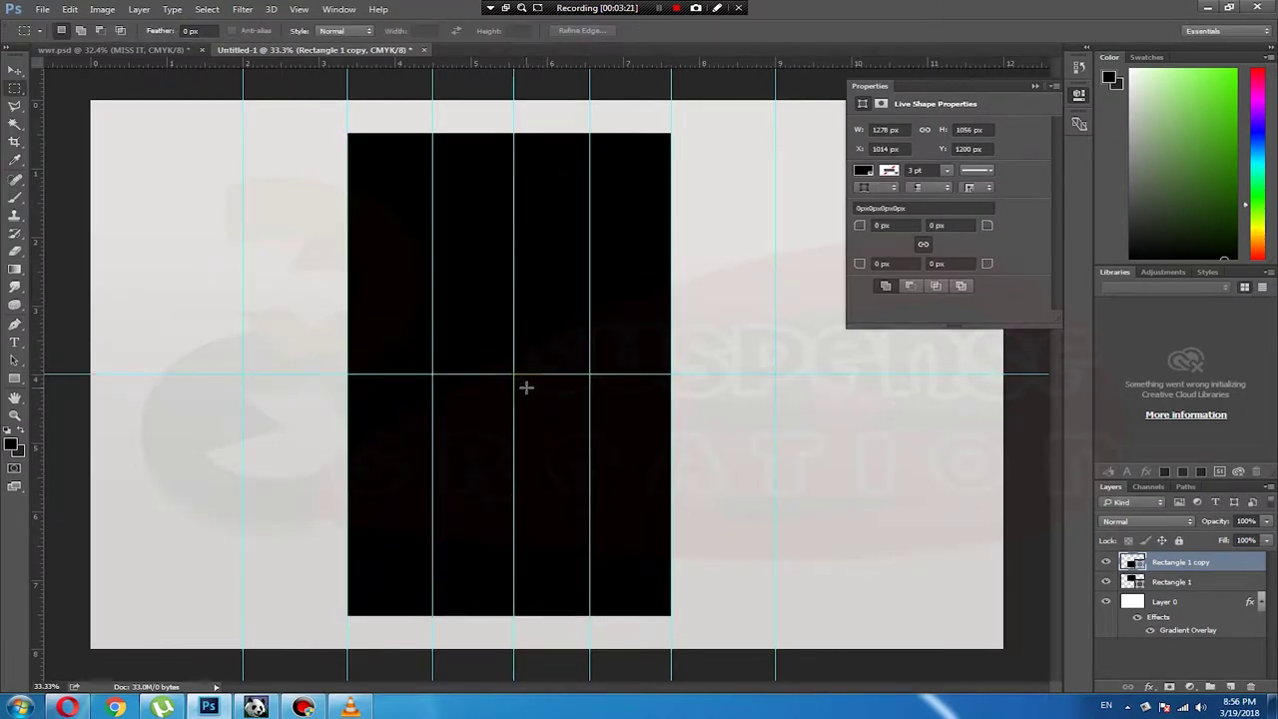
key("ctrl+t")
left_click_drag(510, 615, 511, 646)
key("Return")
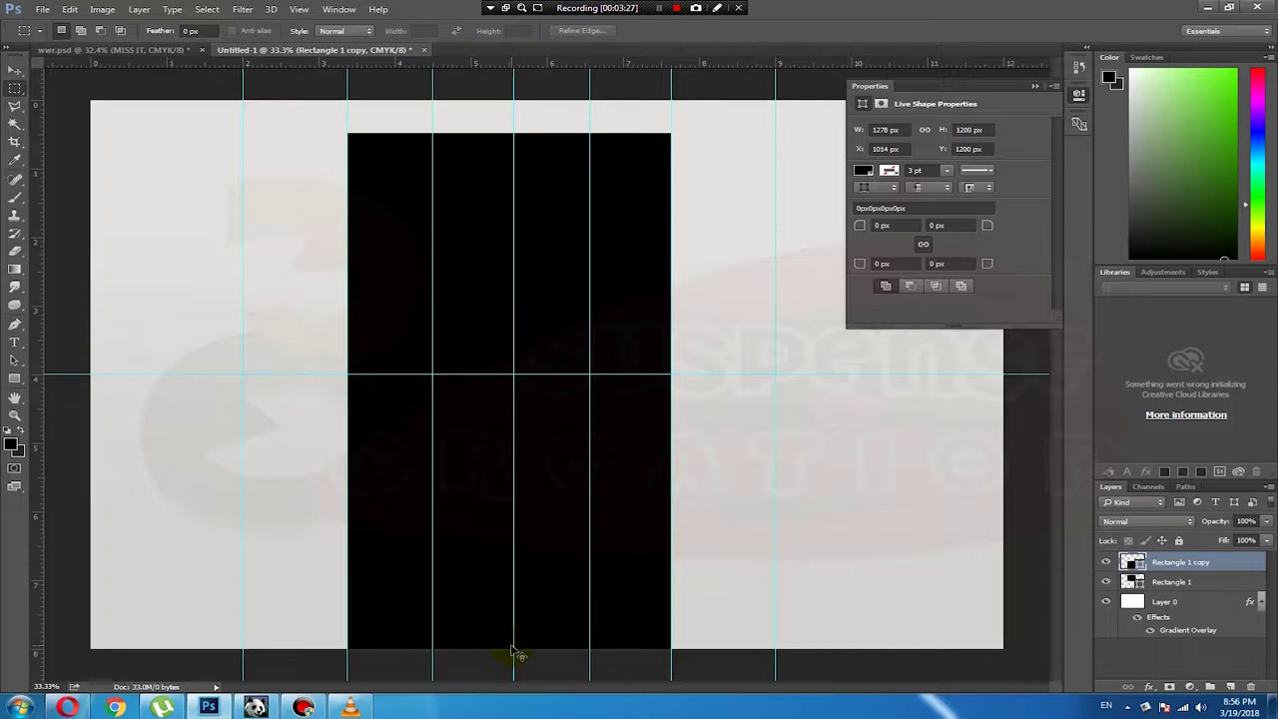
key("ctrl+t")
Step: Skew Rectangle 1 copy so its bottom-left and bottom-right corners reach the outer guides
right_click(401, 589)
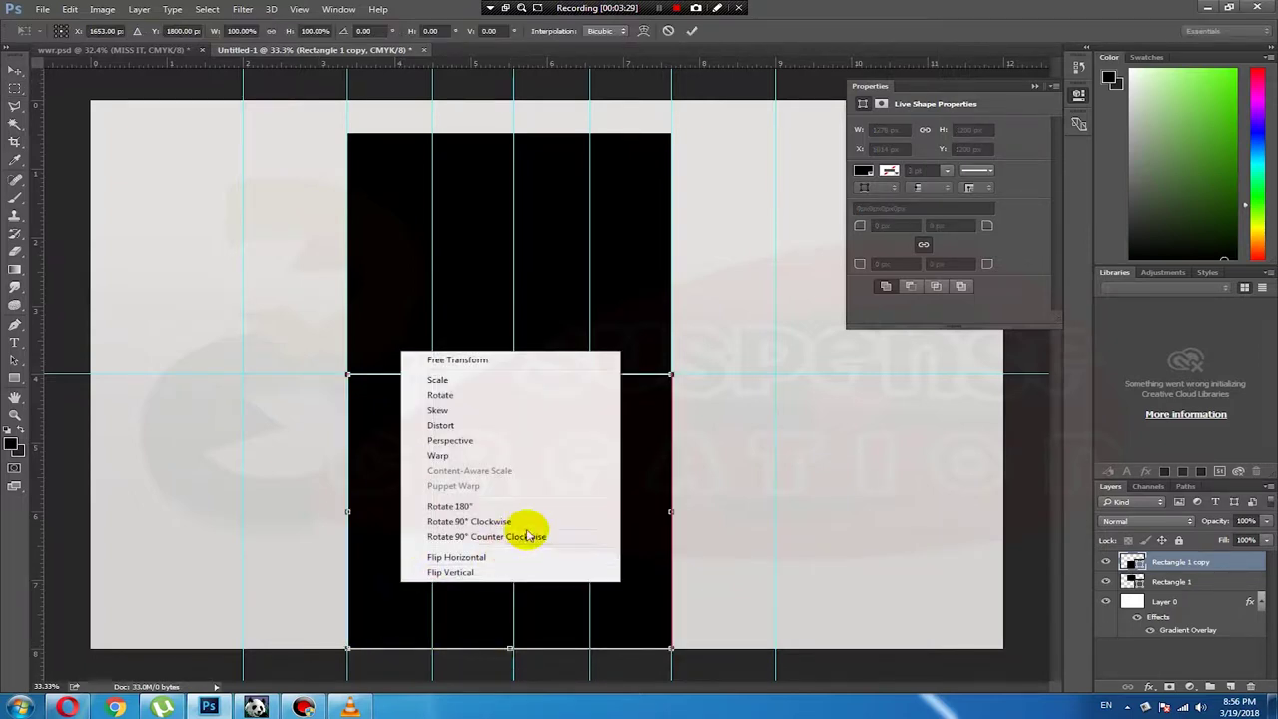
left_click(446, 413)
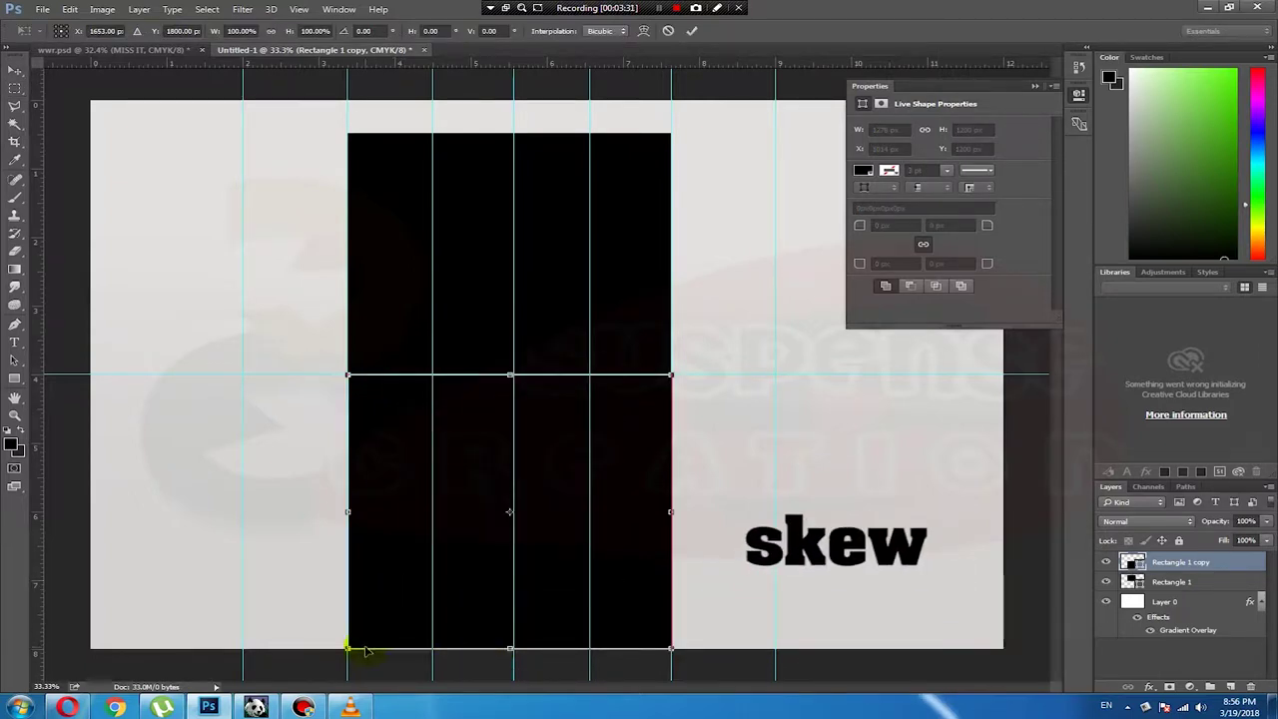
left_click_drag(347, 650, 241, 650)
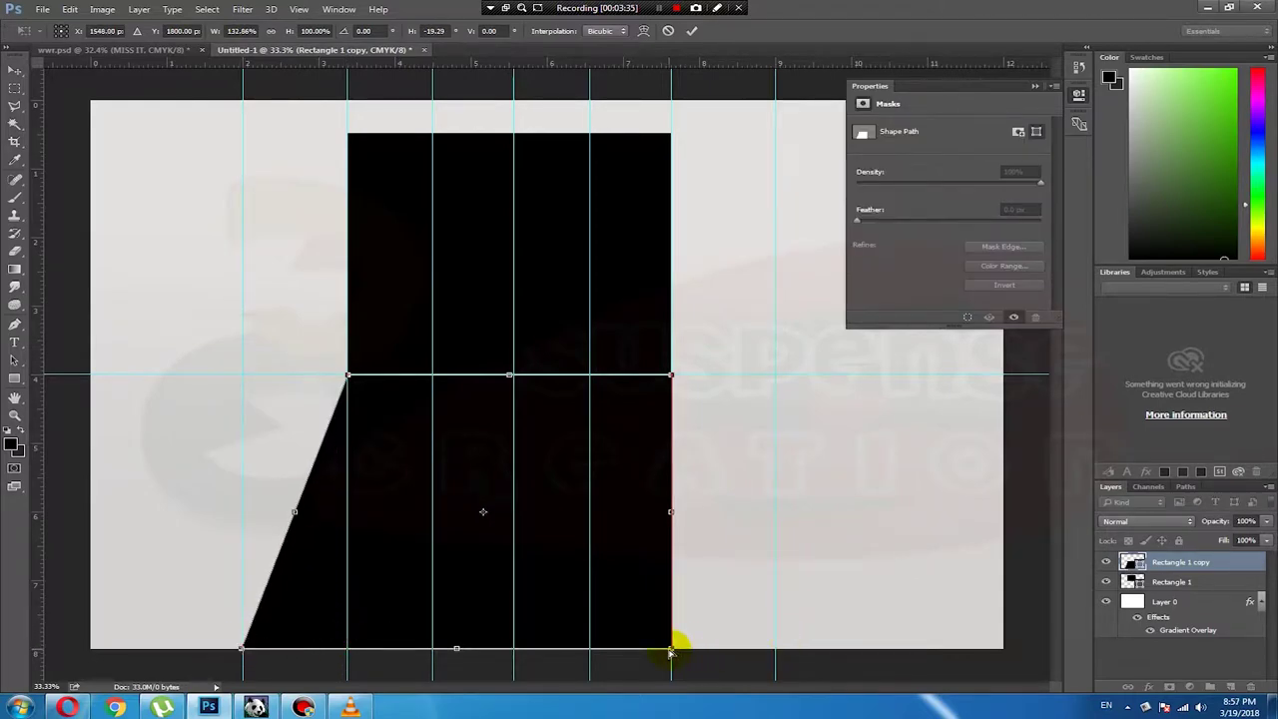
left_click_drag(672, 650, 775, 640)
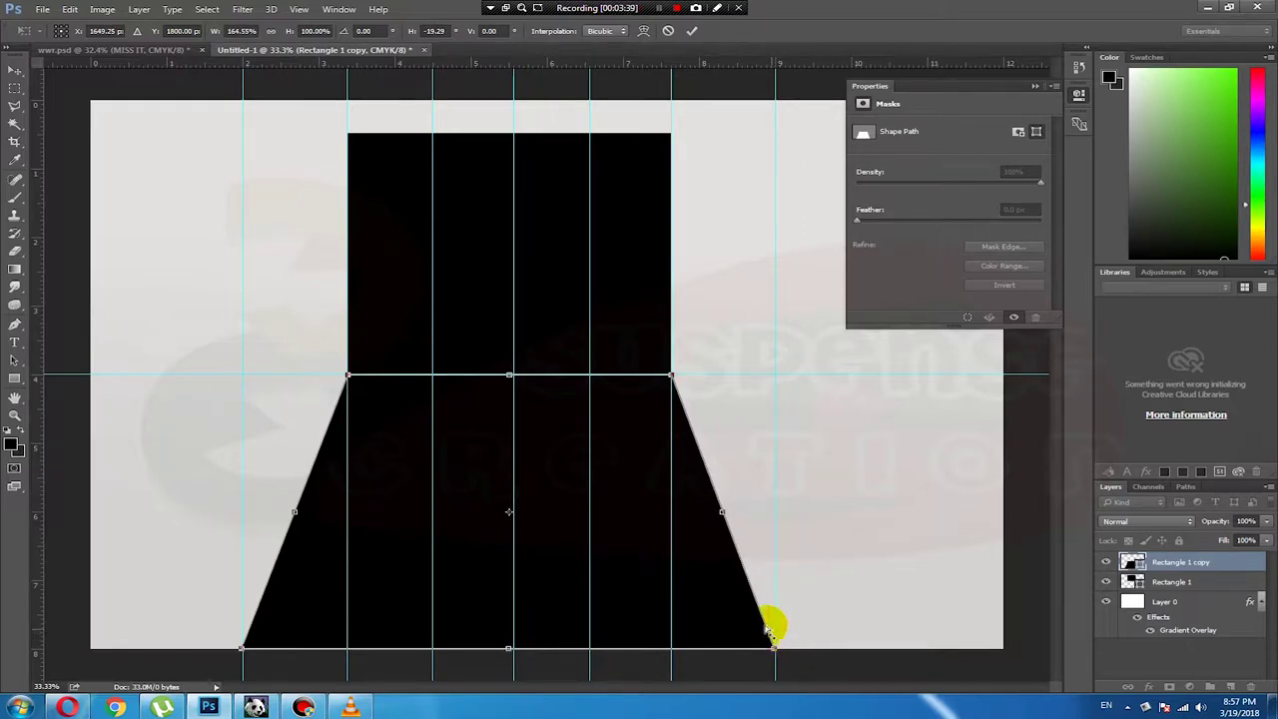
left_click(813, 591)
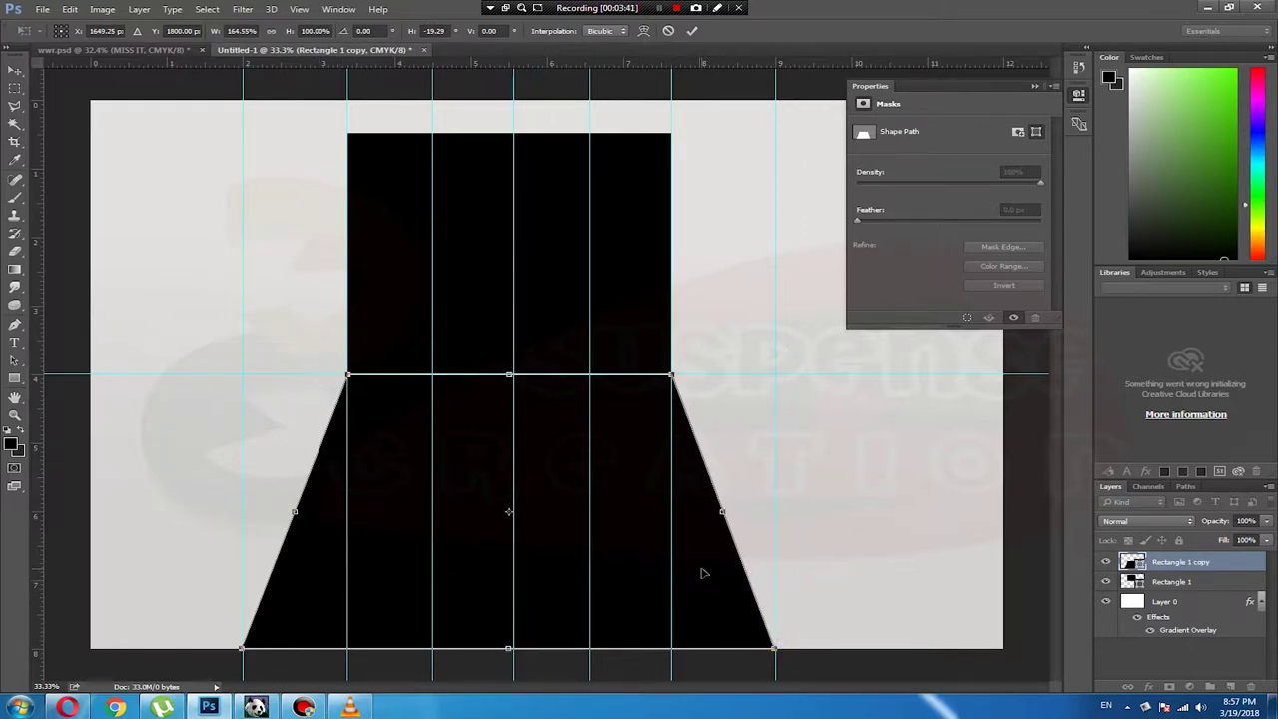
key("Return")
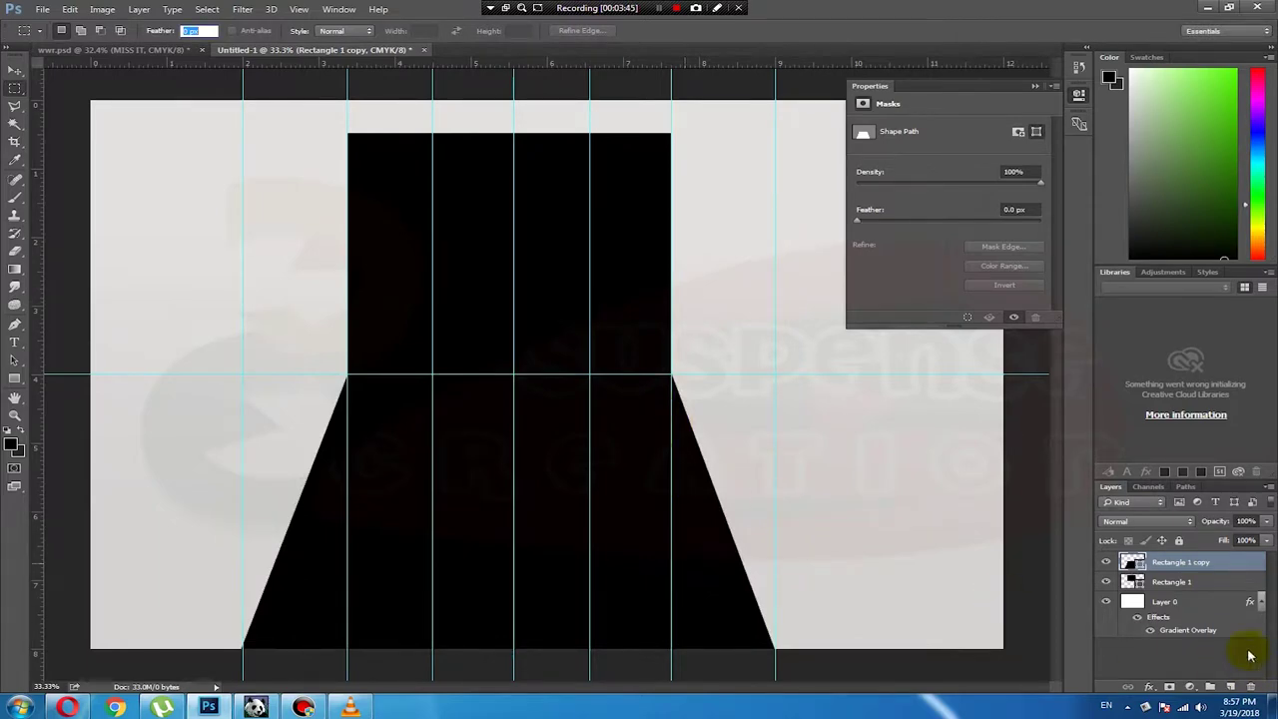
Step: Merge the two rectangle layers and rasterize the merged layer
left_click(1190, 583)
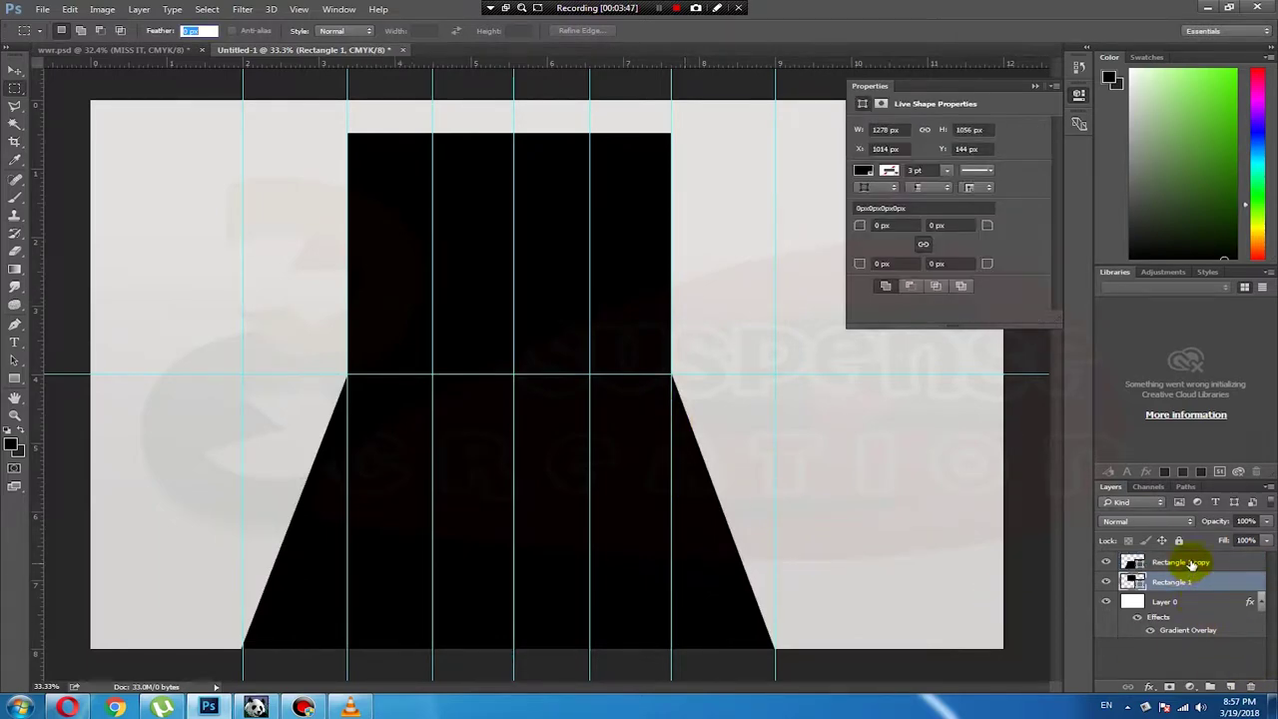
left_click(1192, 565, "shift")
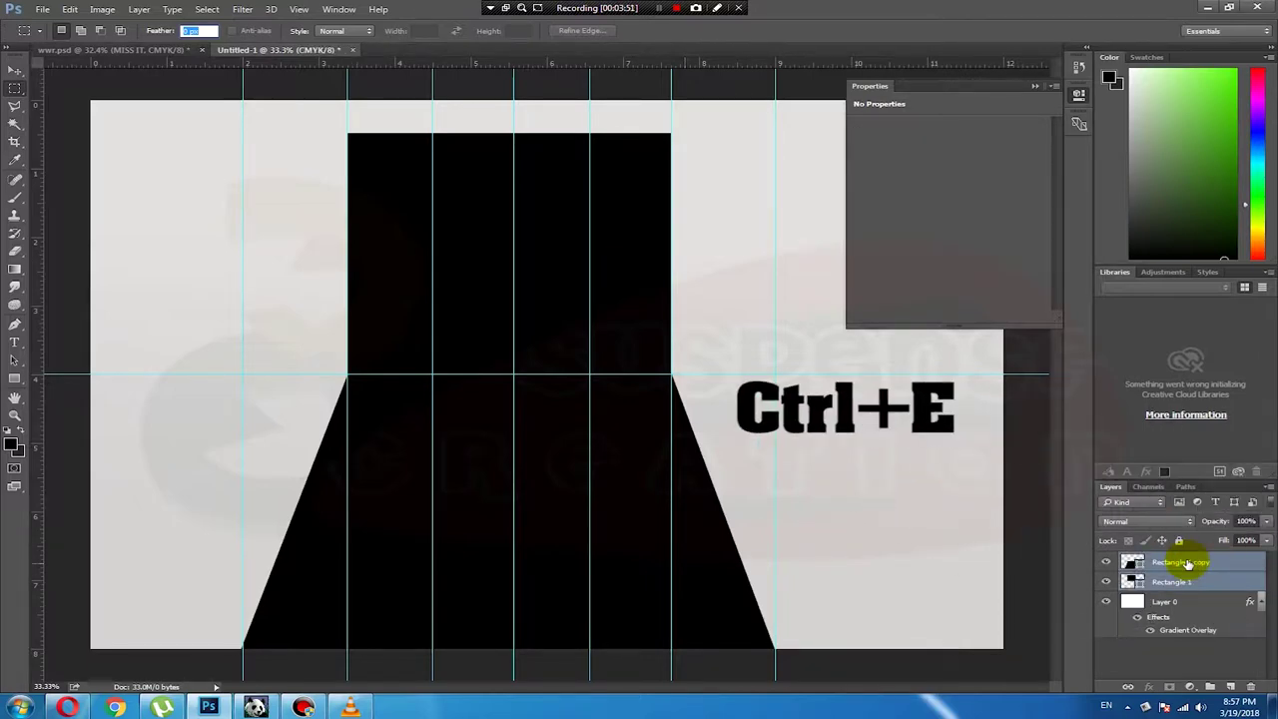
key("ctrl+e")
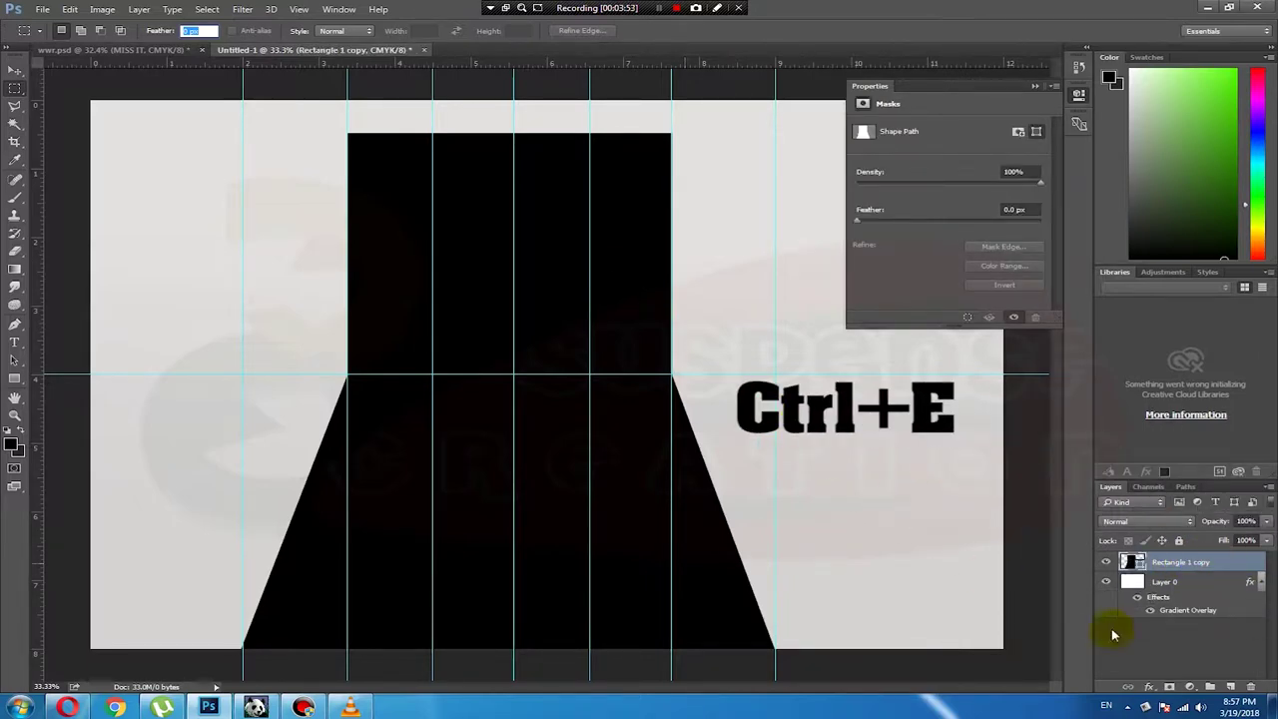
right_click(1198, 563)
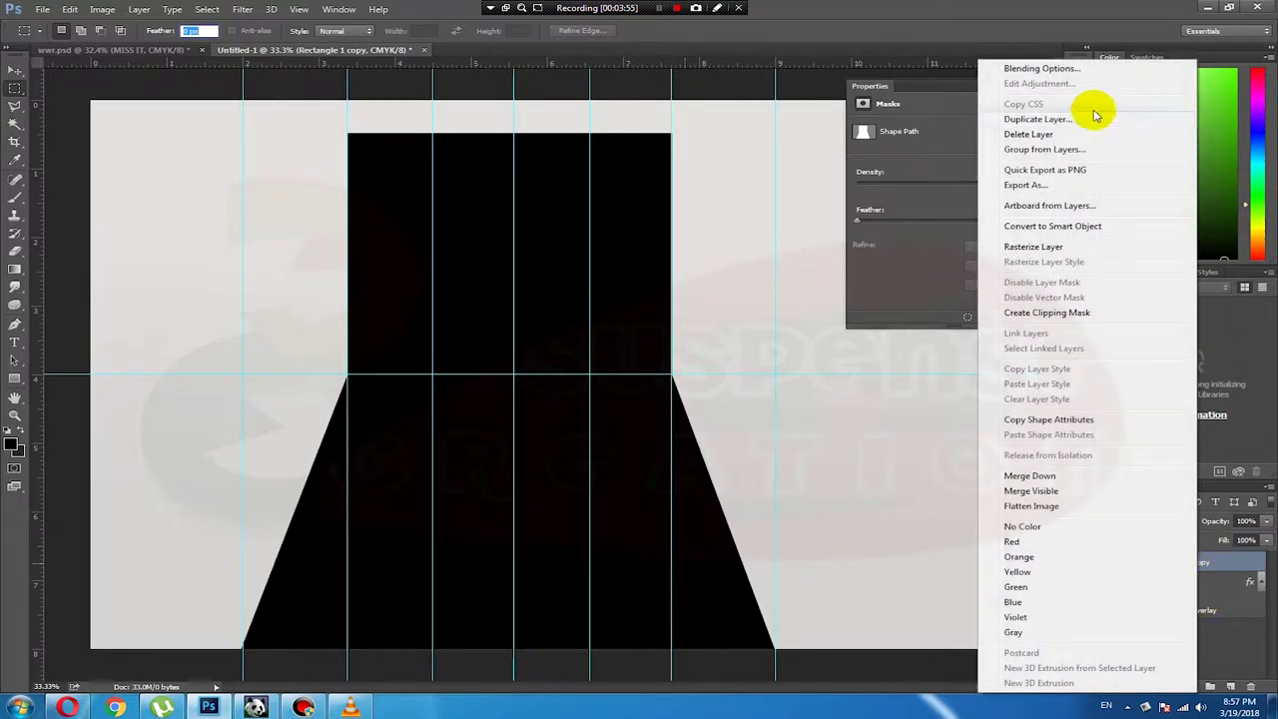
left_click(1034, 249)
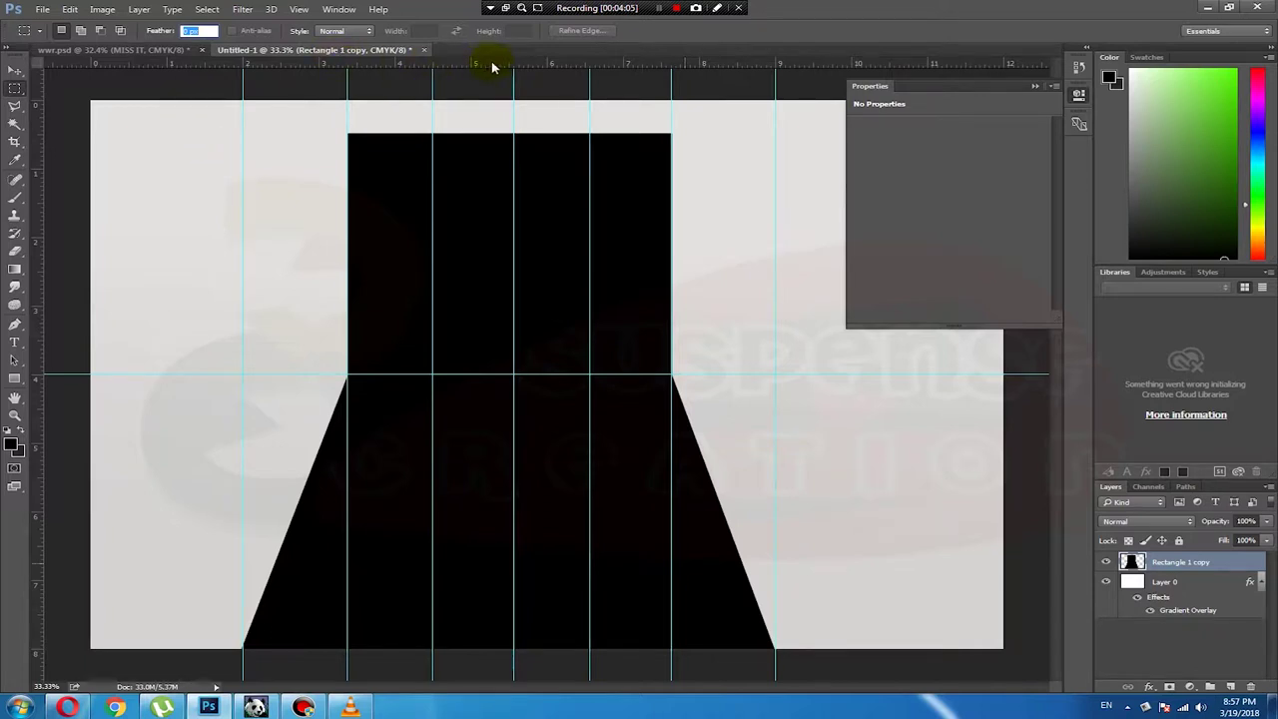
Step: Add a horizontal guide at 1.22 inches across the upper rectangle, comparing against the reference image
left_click_drag(490, 68, 473, 182)
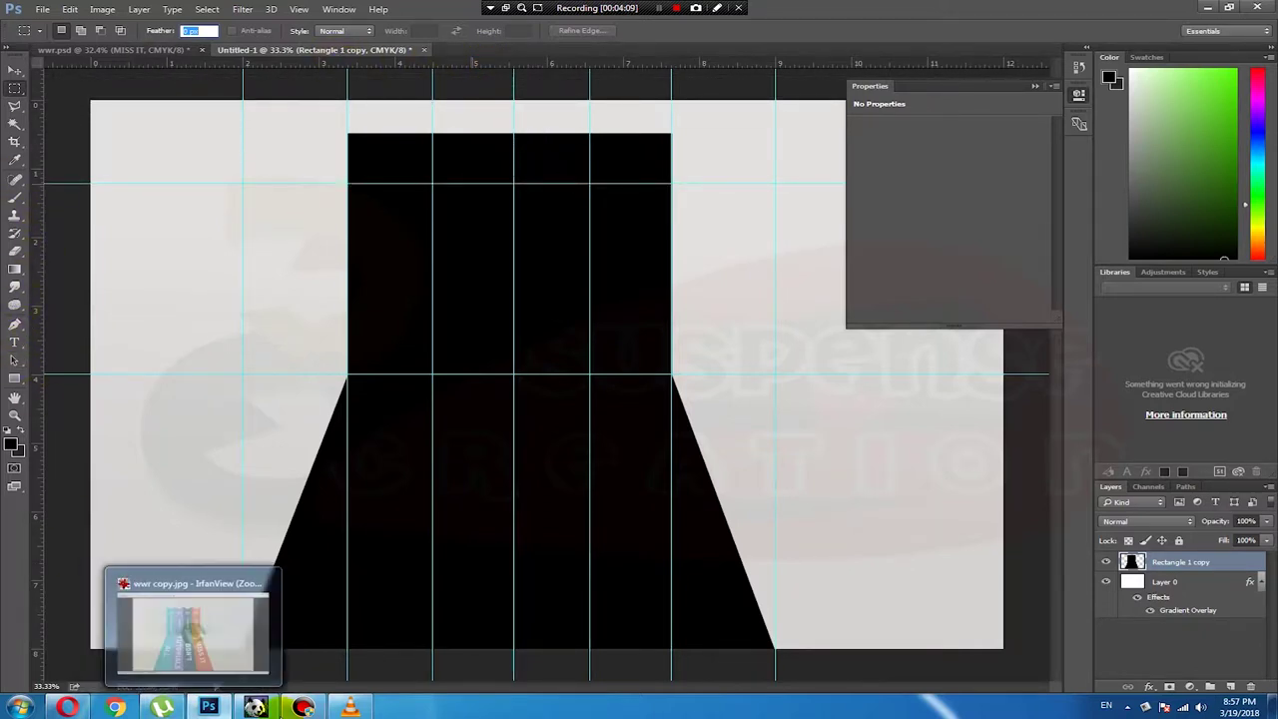
left_click(261, 709)
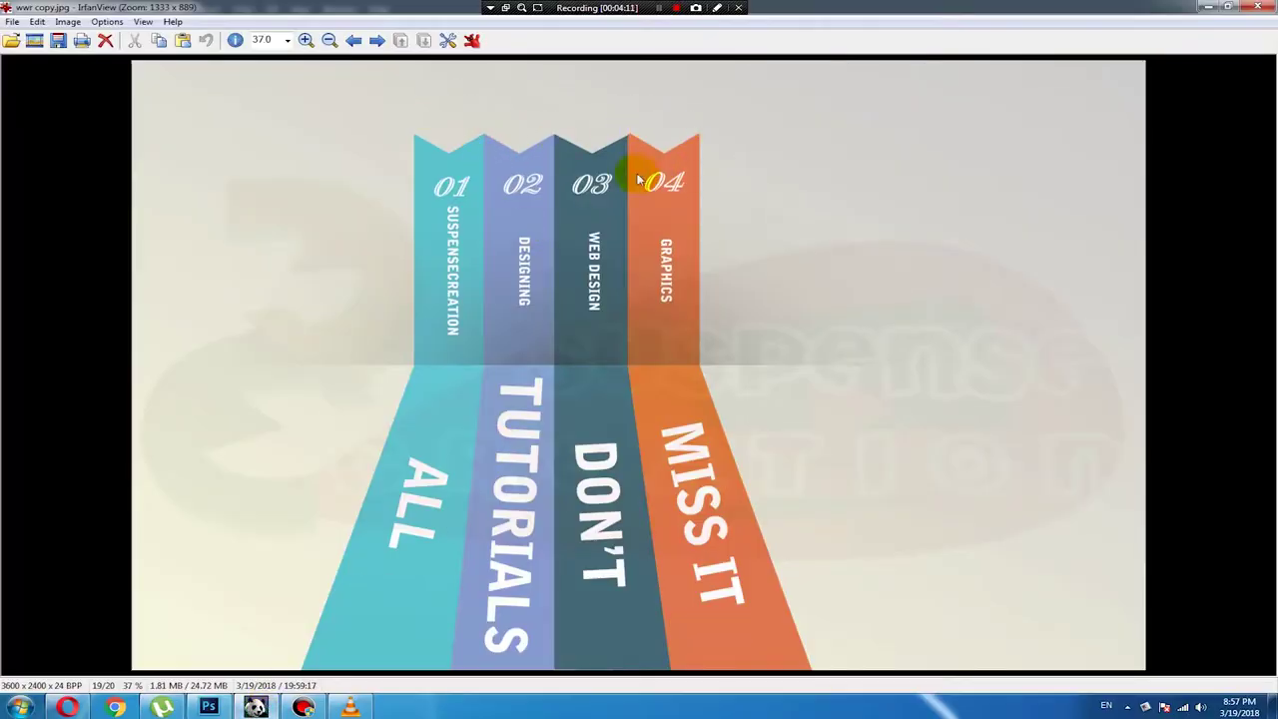
left_click(315, 616)
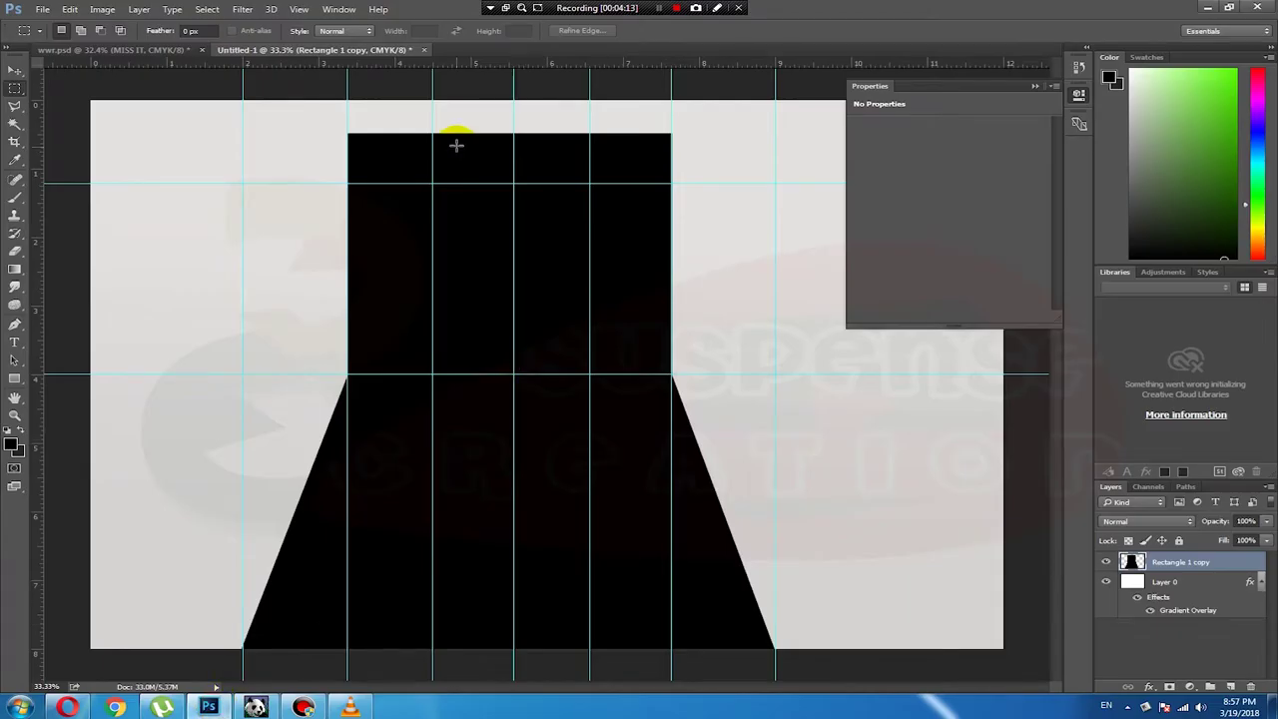
Step: Lasso the zigzag triangles along the black shape's top and cut them onto a new Layer 1
scroll(450, 131, "up", 3)
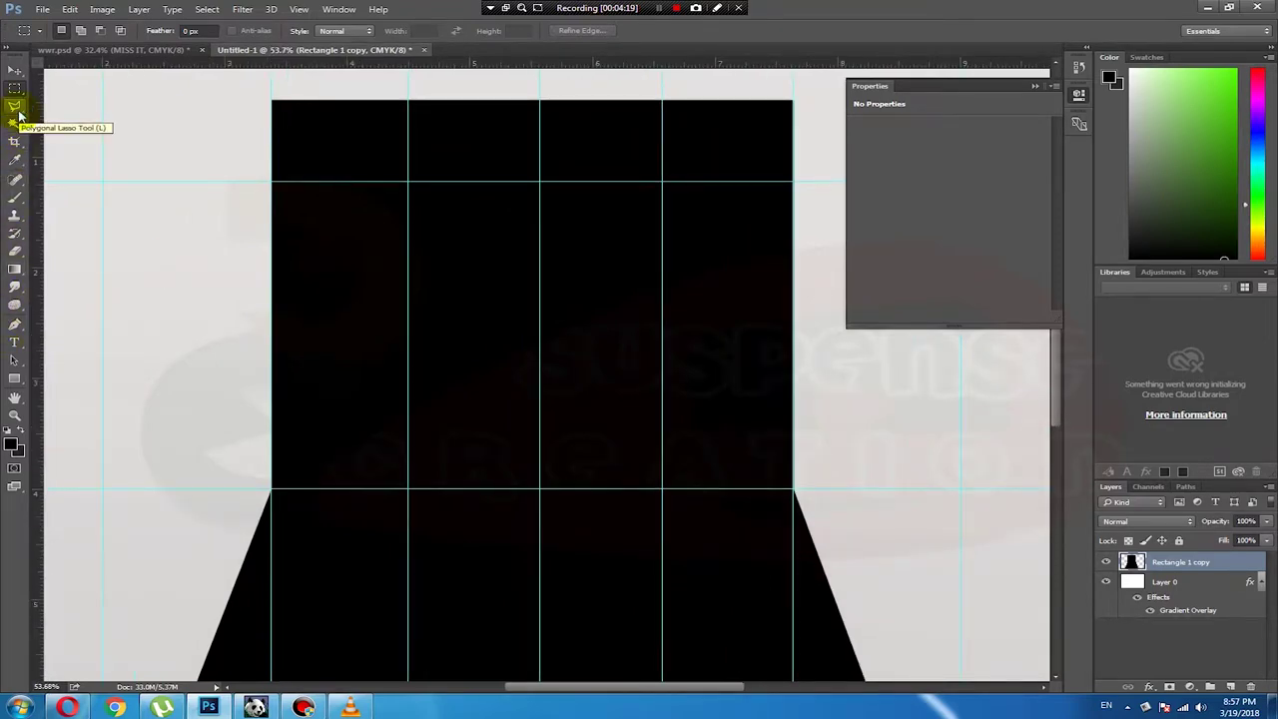
left_click(18, 113)
left_click(272, 100)
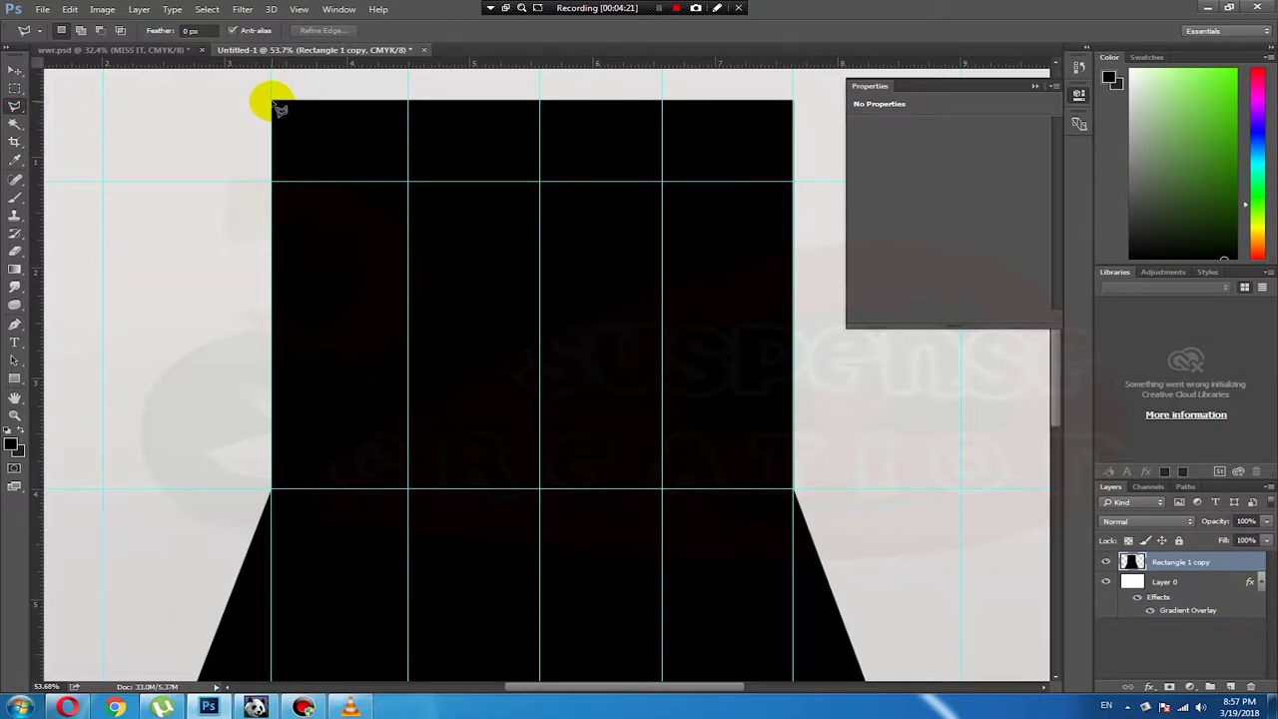
left_click(408, 182)
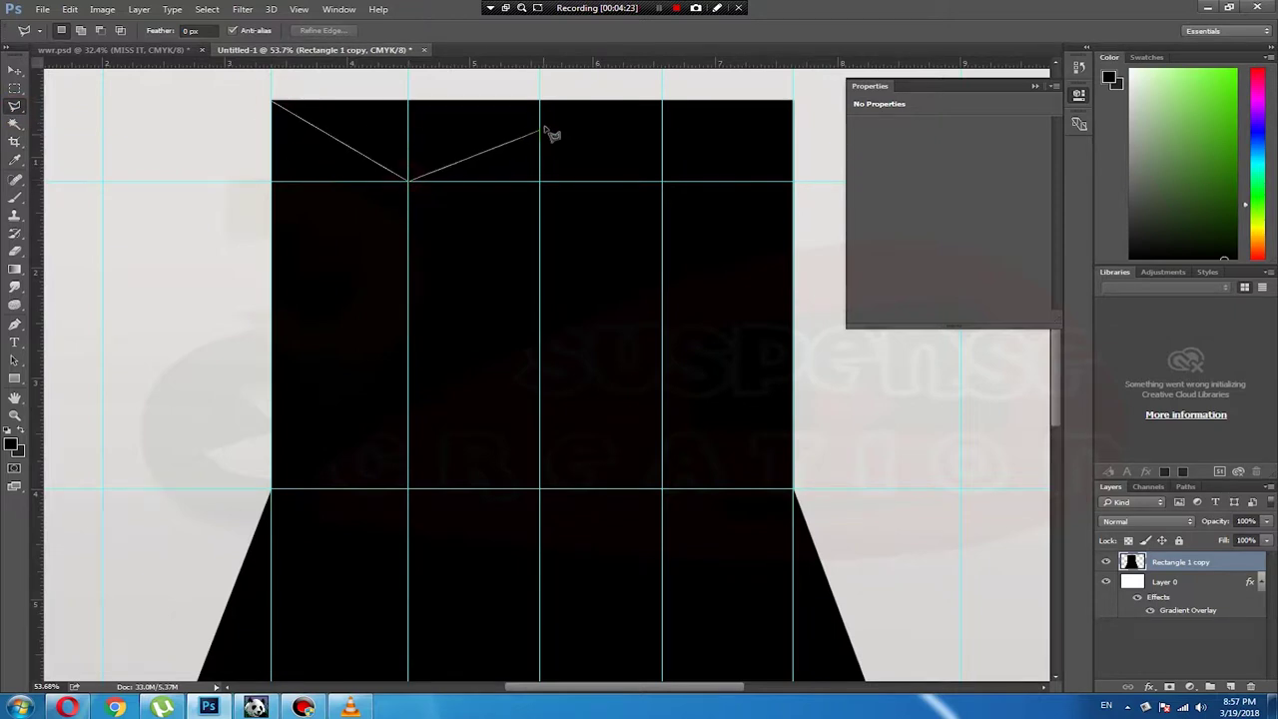
left_click(539, 100)
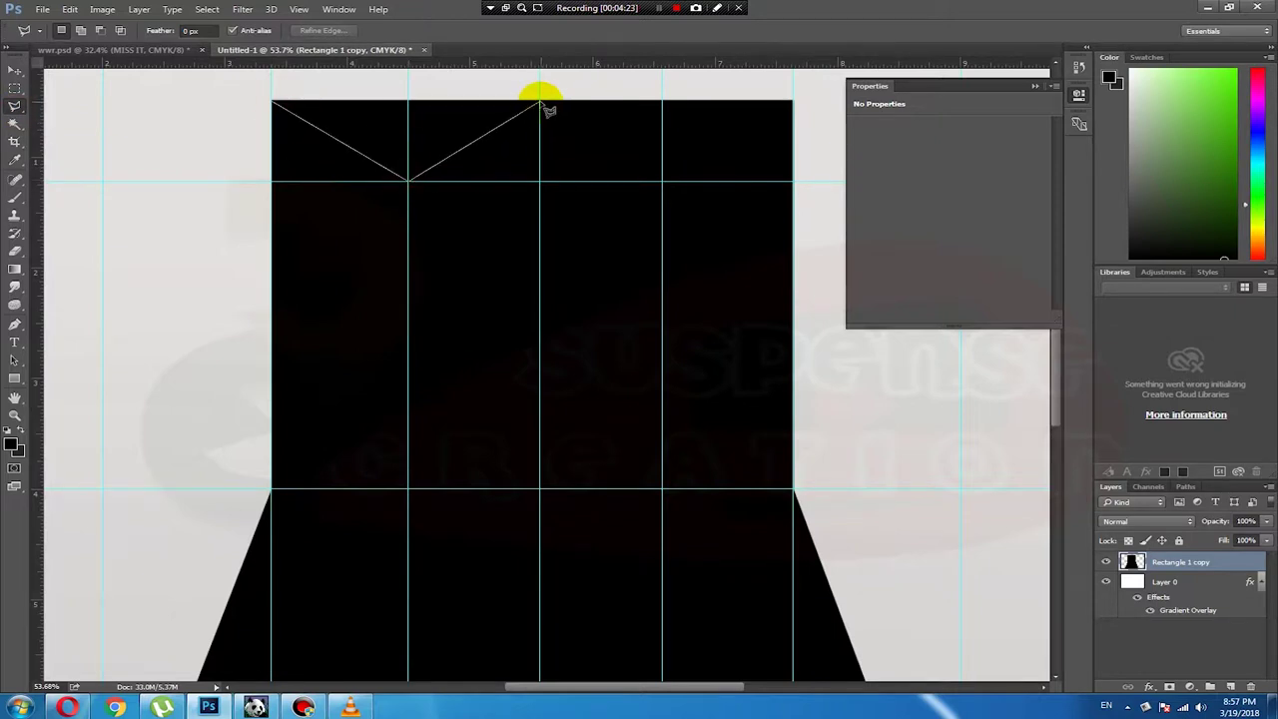
left_click(662, 182)
left_click(793, 101)
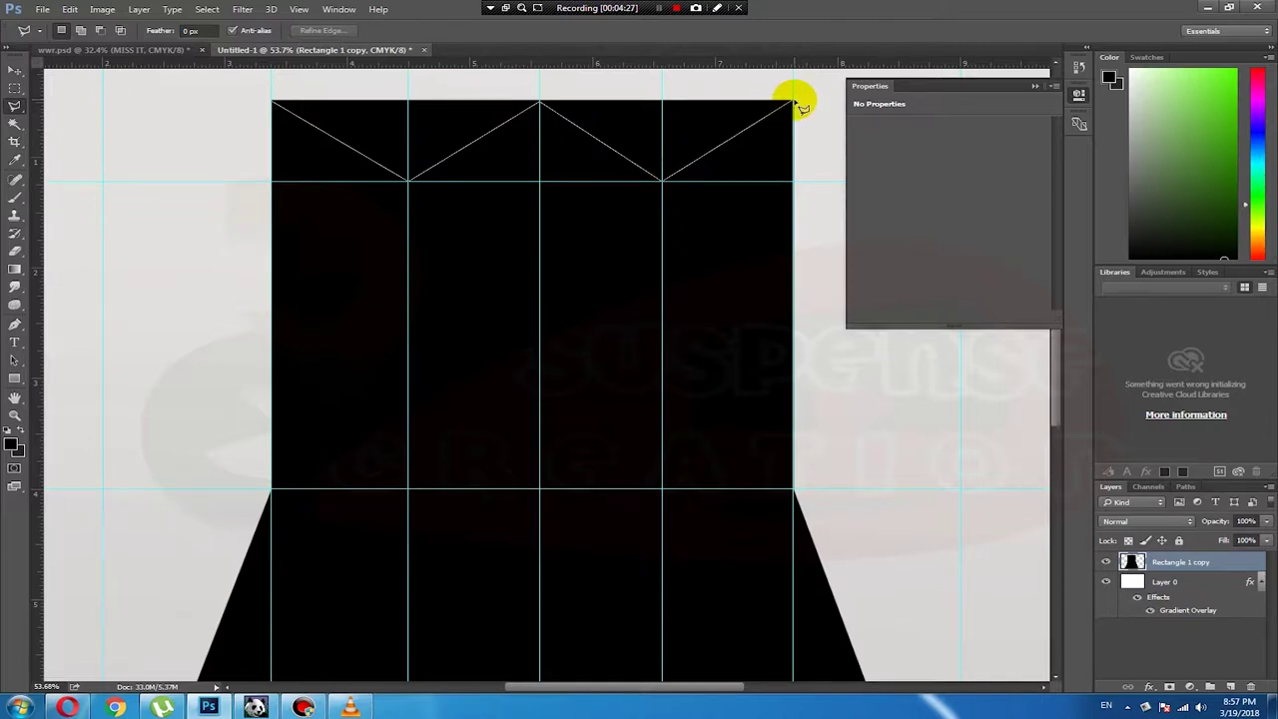
scroll(356, 86, "up", 1)
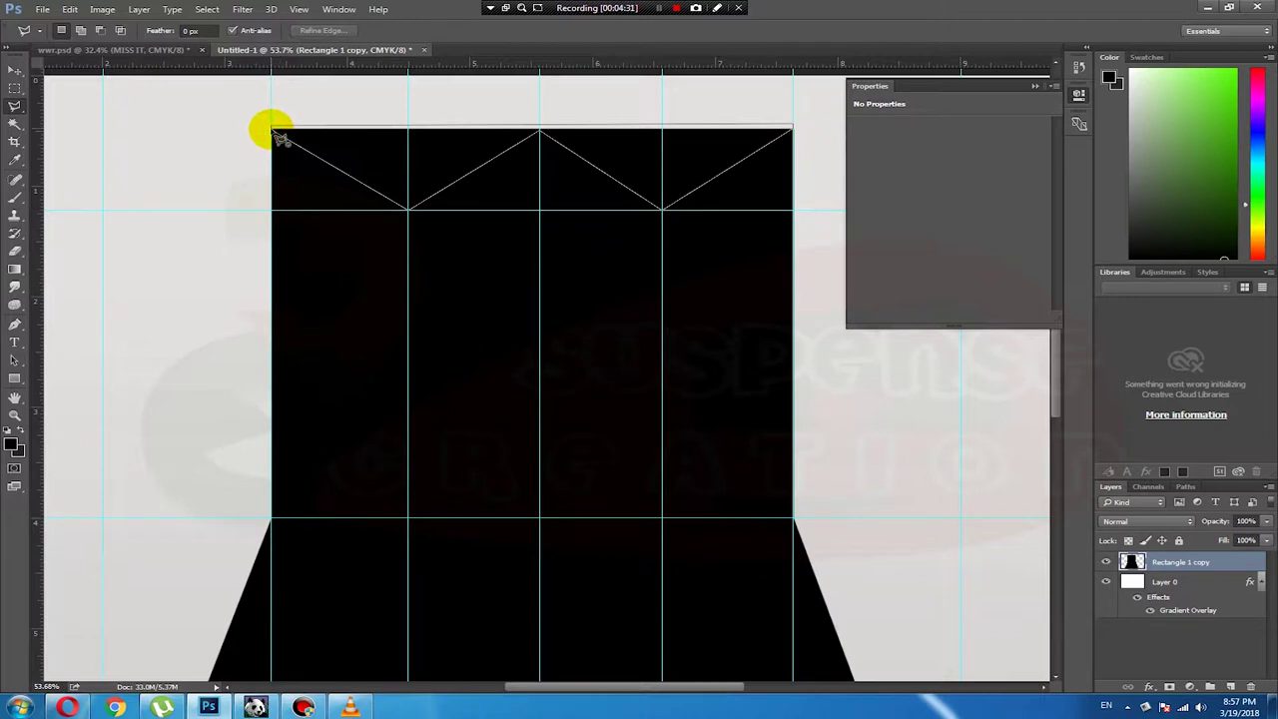
left_click(270, 126)
right_click(697, 153)
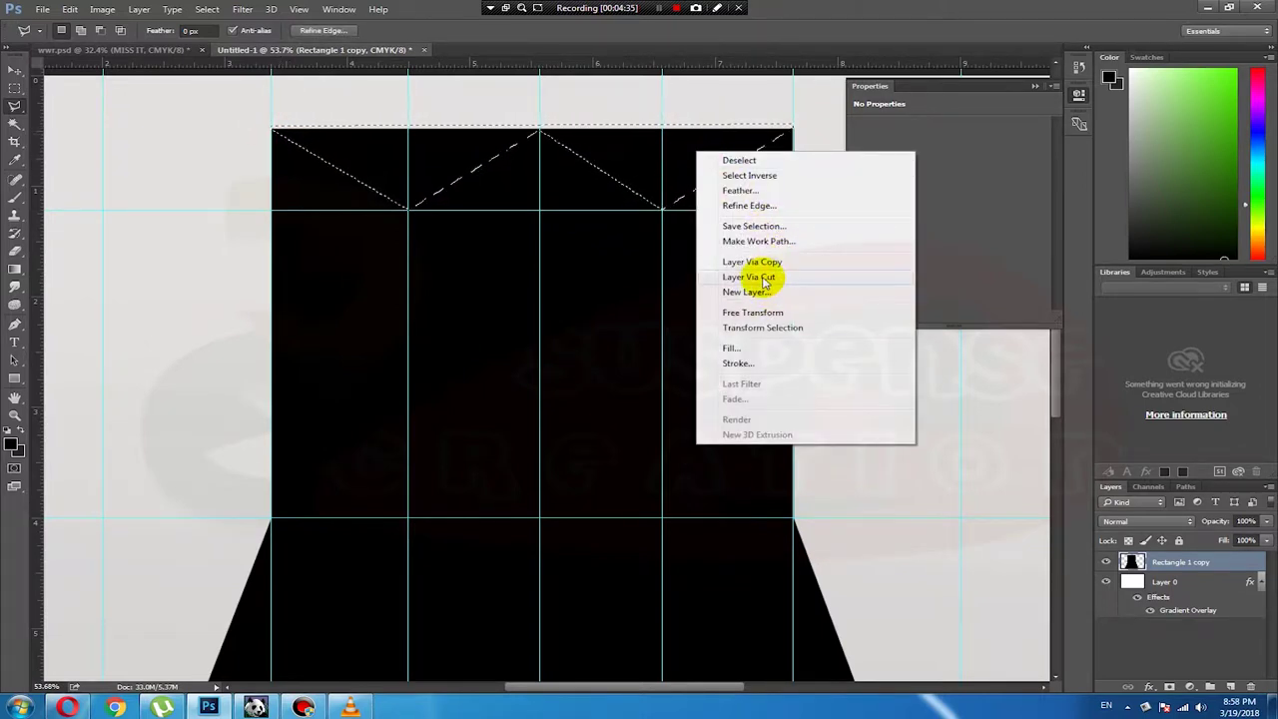
left_click(763, 278)
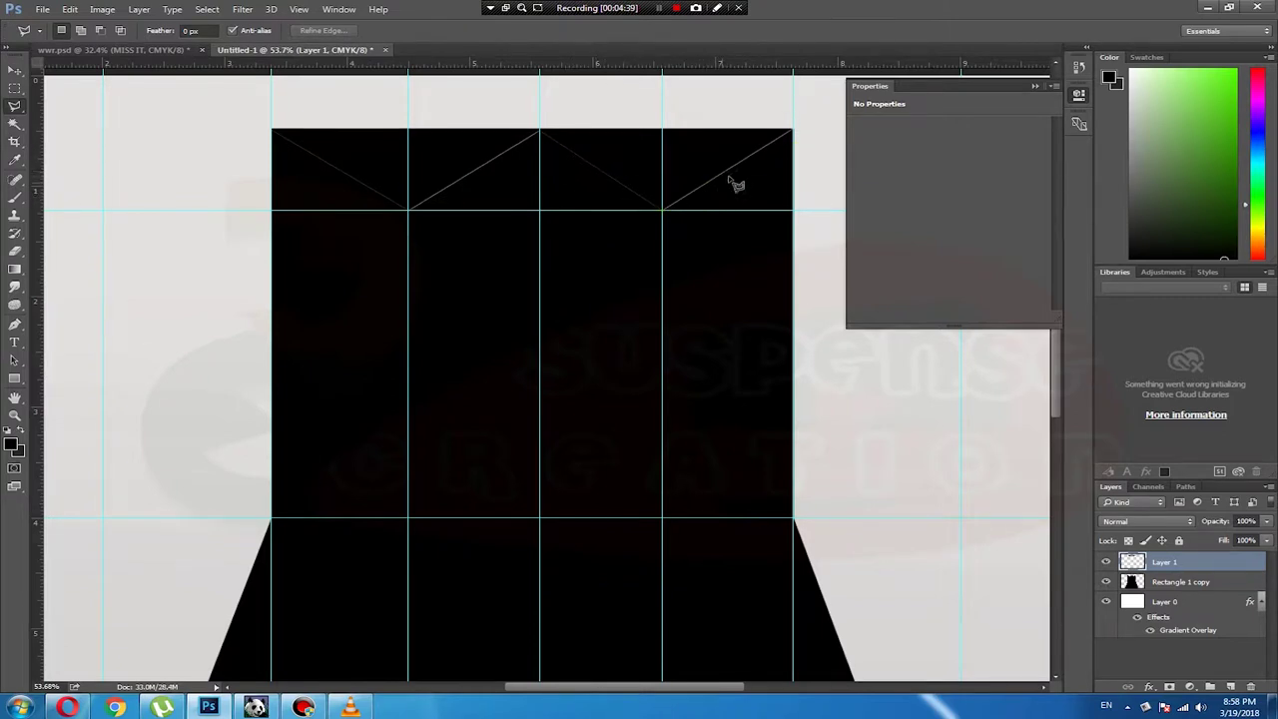
Step: Flip the cut triangles vertically with Edit > Transform > Flip Vertical
left_click(70, 9)
mouse_move(175, 290)
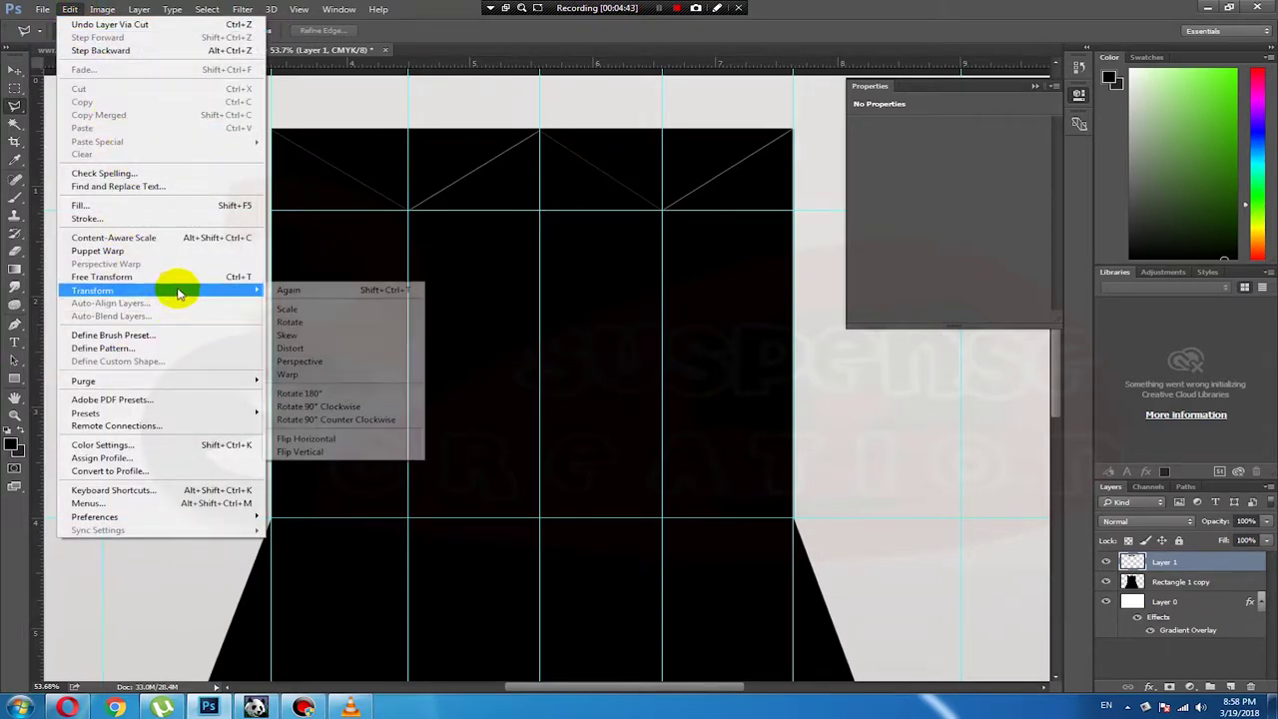
left_click(320, 453)
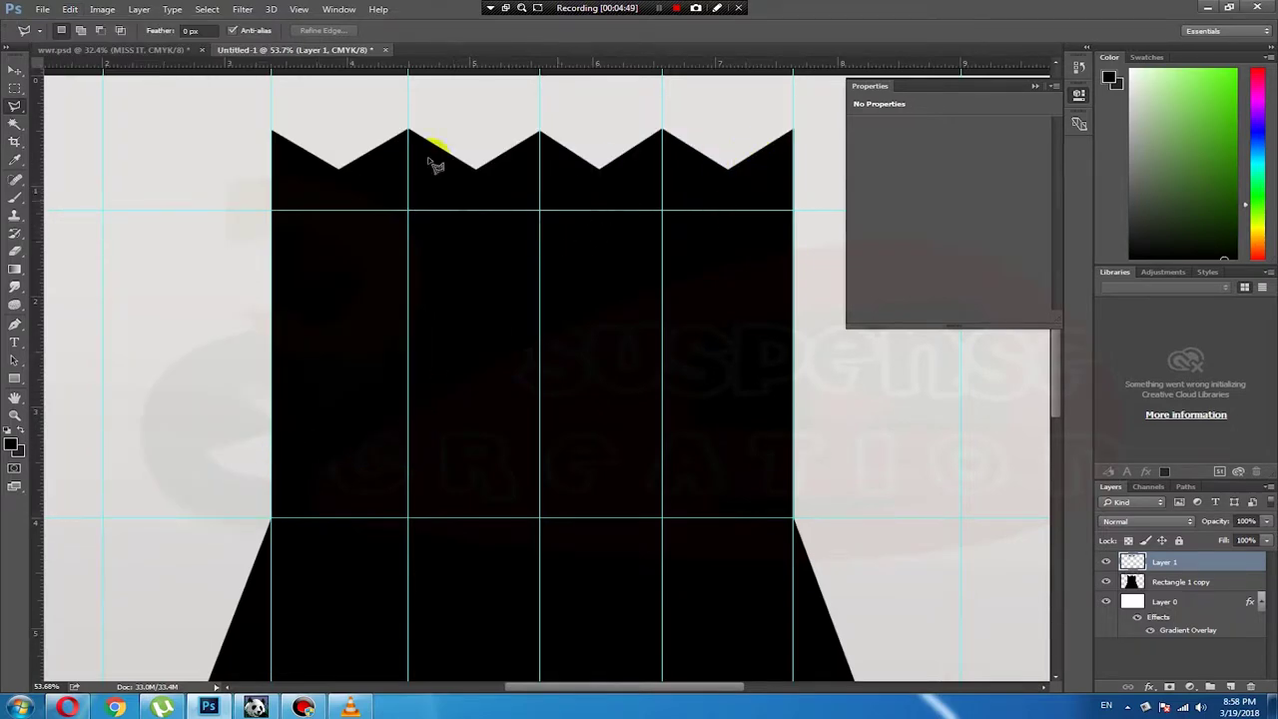
Step: Merge Layer 1 with Rectangle 1 copy into a single layer using Ctrl+E
key("m")
scroll(437, 167, "down", 3)
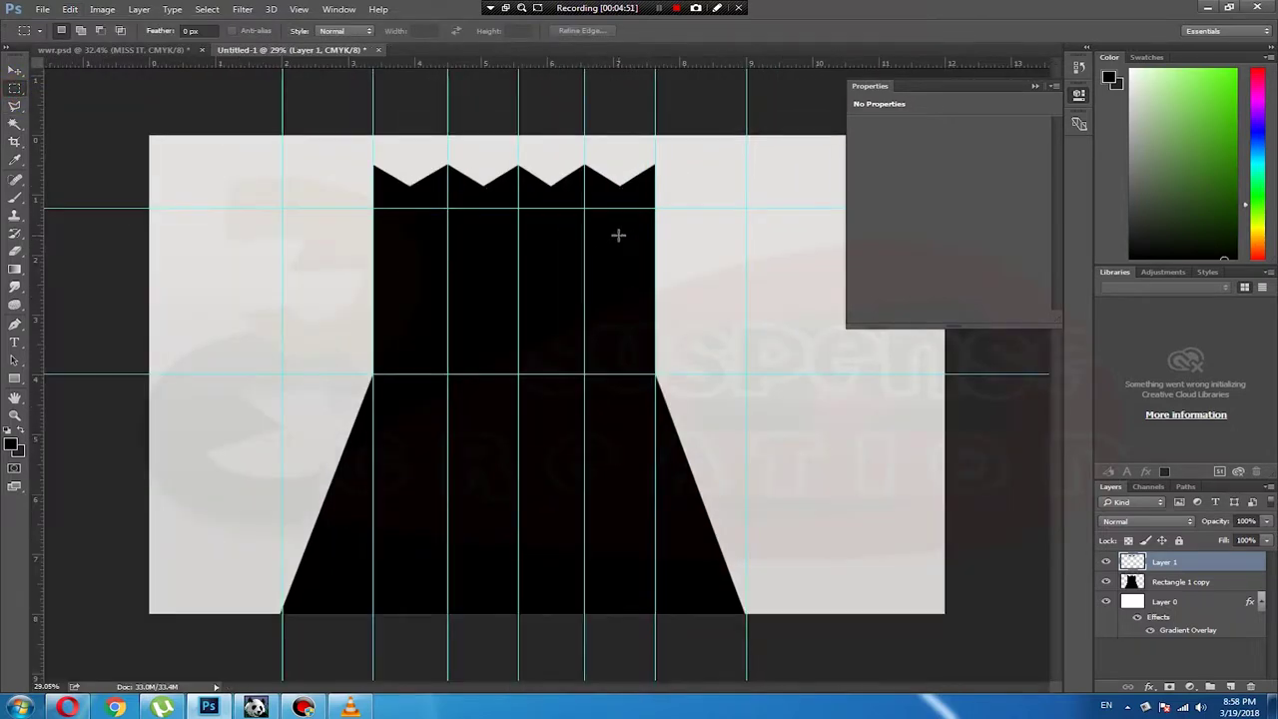
scroll(618, 234, "up", 1)
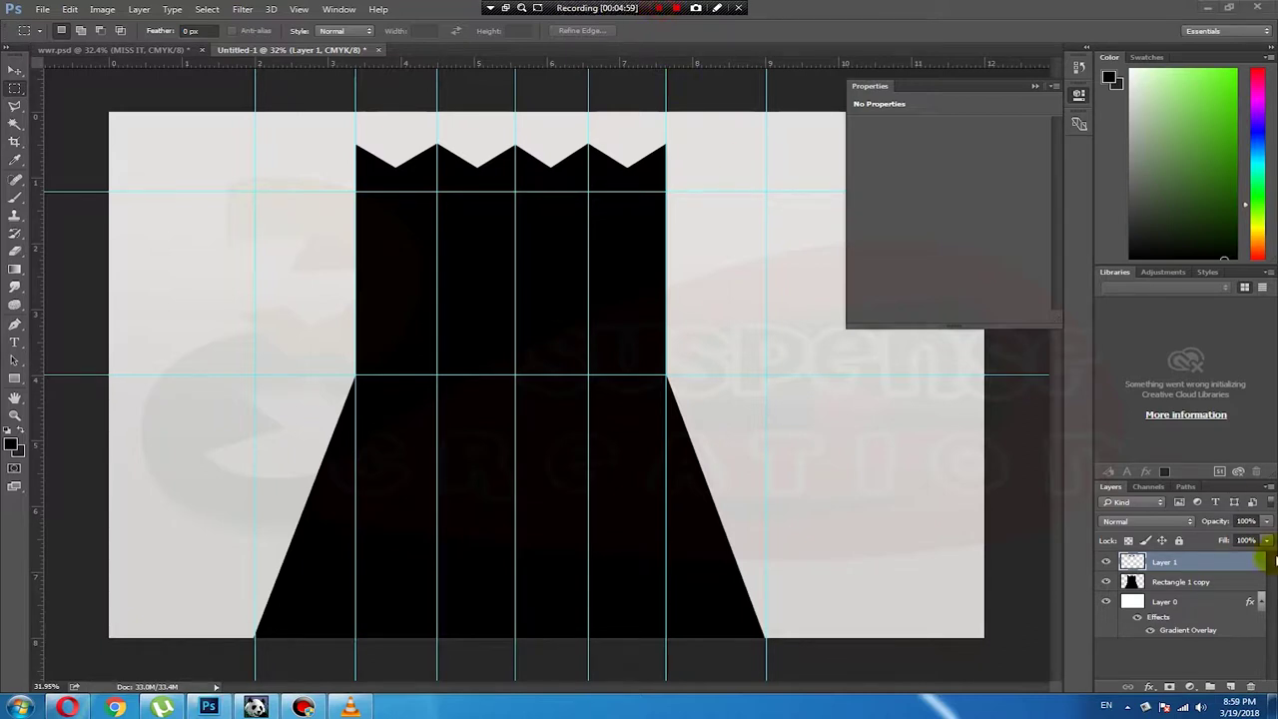
left_click(1184, 587, "ctrl")
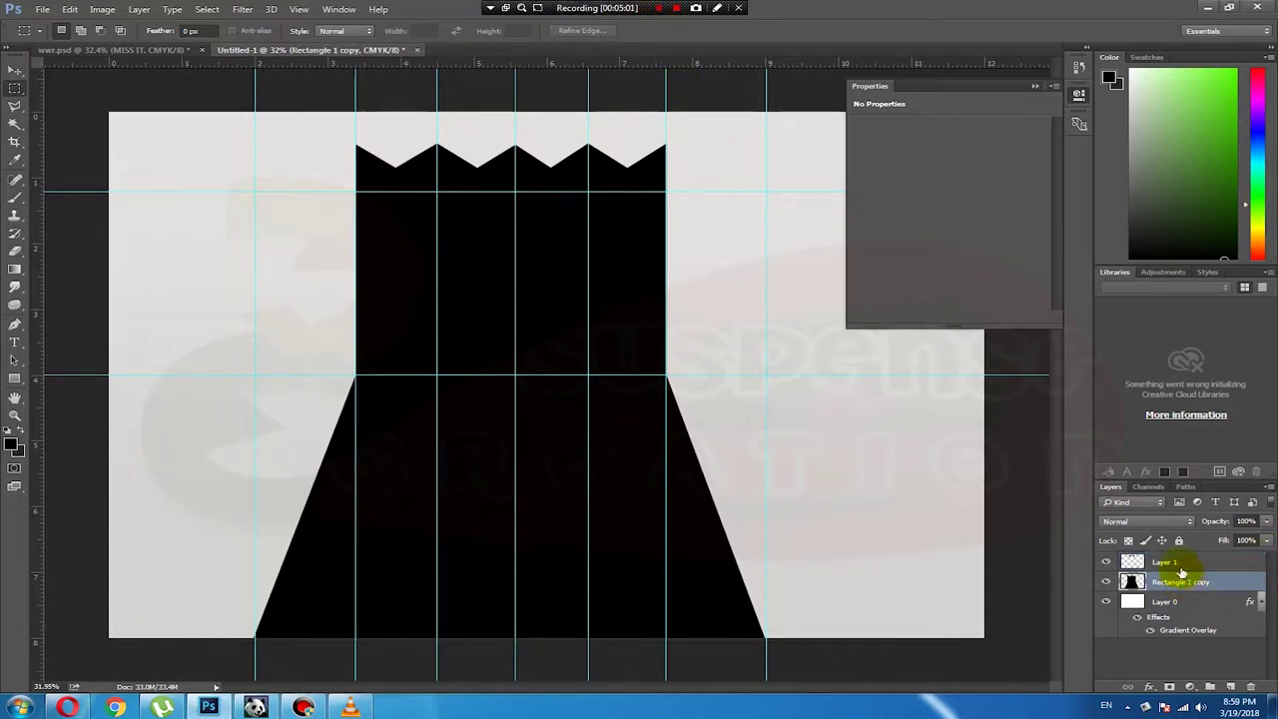
key("ctrl+e")
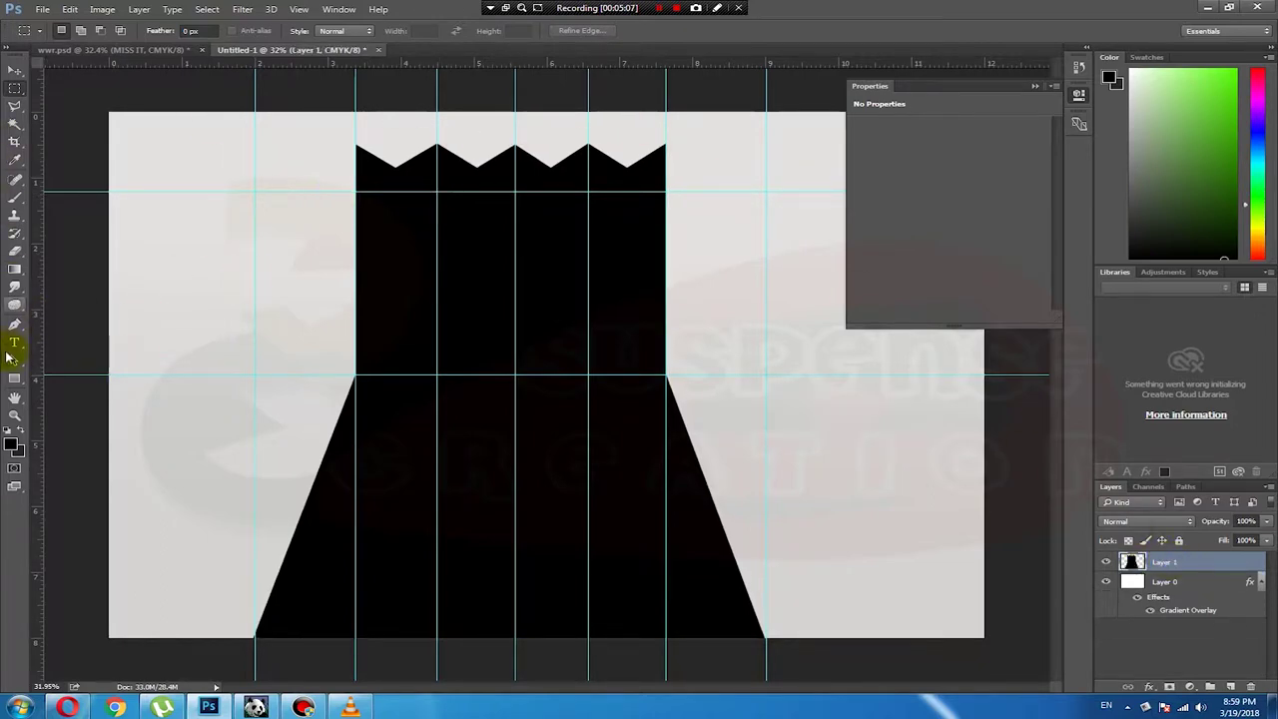
Step: Begin a Polygonal Lasso outline of the second strip, then discard the misplaced points
left_click(15, 106)
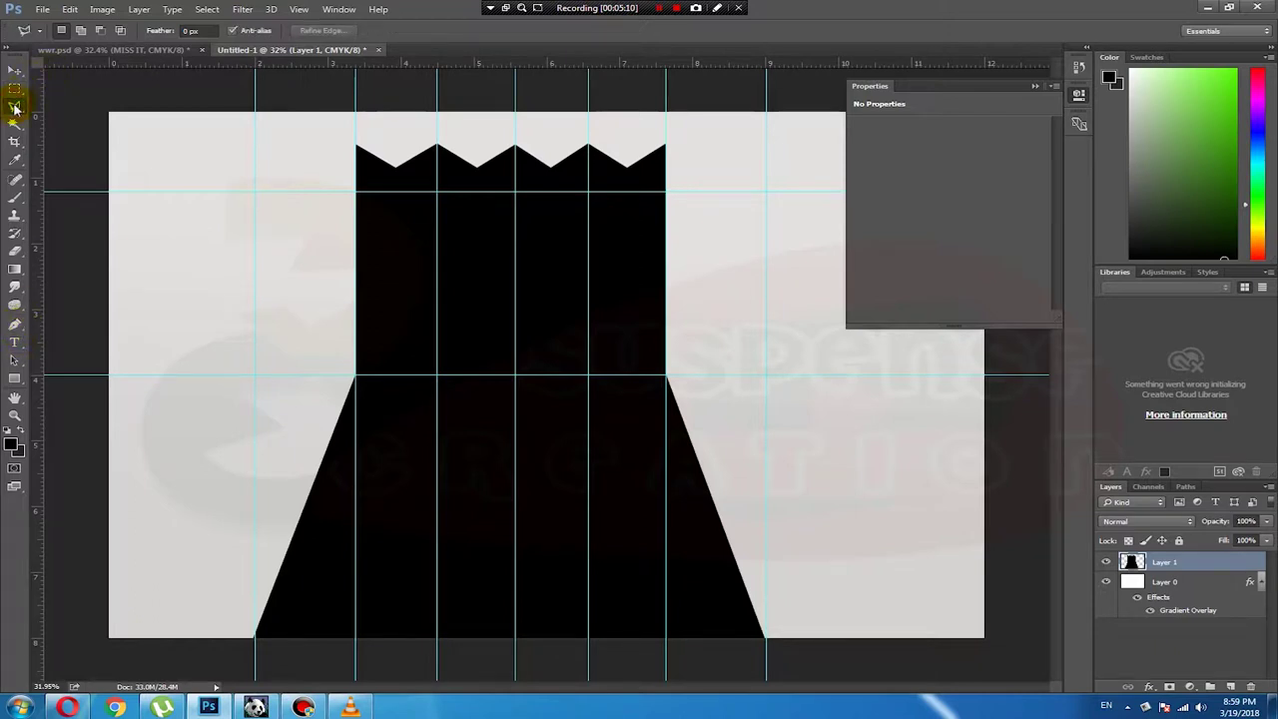
left_click(445, 153)
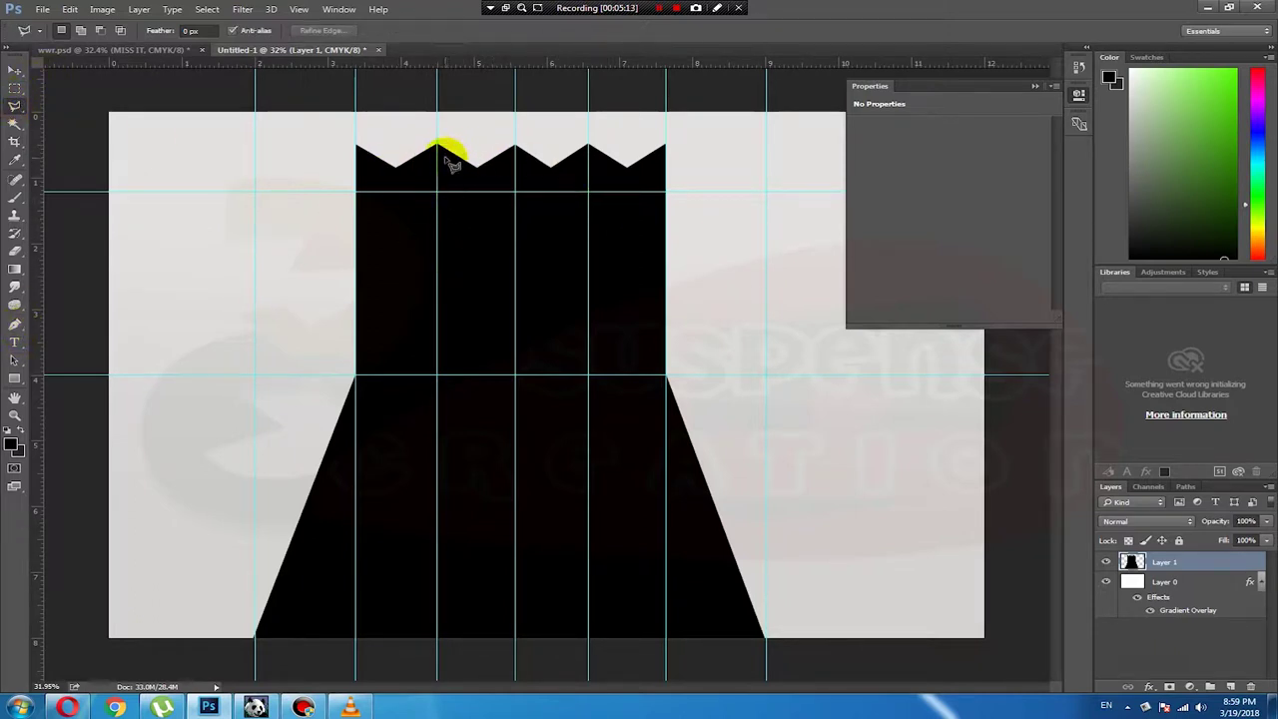
mouse_move(449, 160)
left_mouse_down()
mouse_move(483, 158)
mouse_move(436, 162)
mouse_move(540, 157)
mouse_move(441, 150)
left_mouse_up()
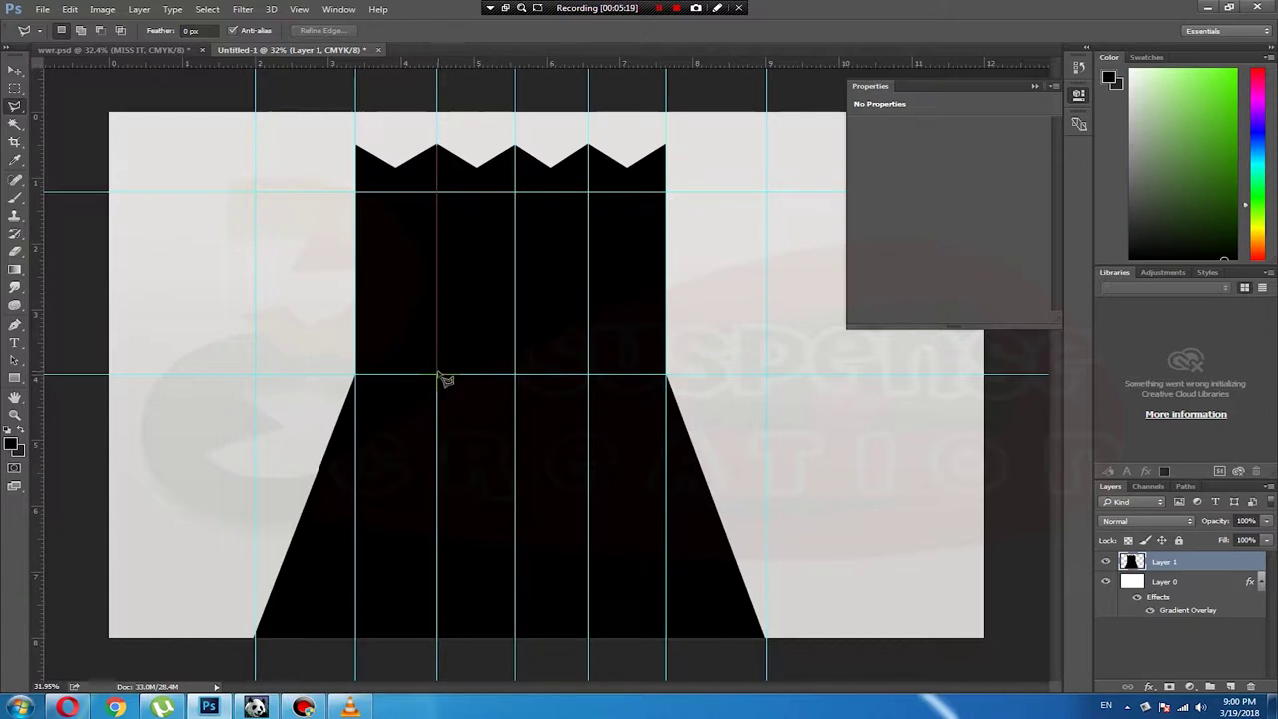
mouse_move(440, 380)
left_mouse_down()
mouse_move(408, 499)
mouse_move(404, 644)
mouse_move(397, 631)
left_mouse_up()
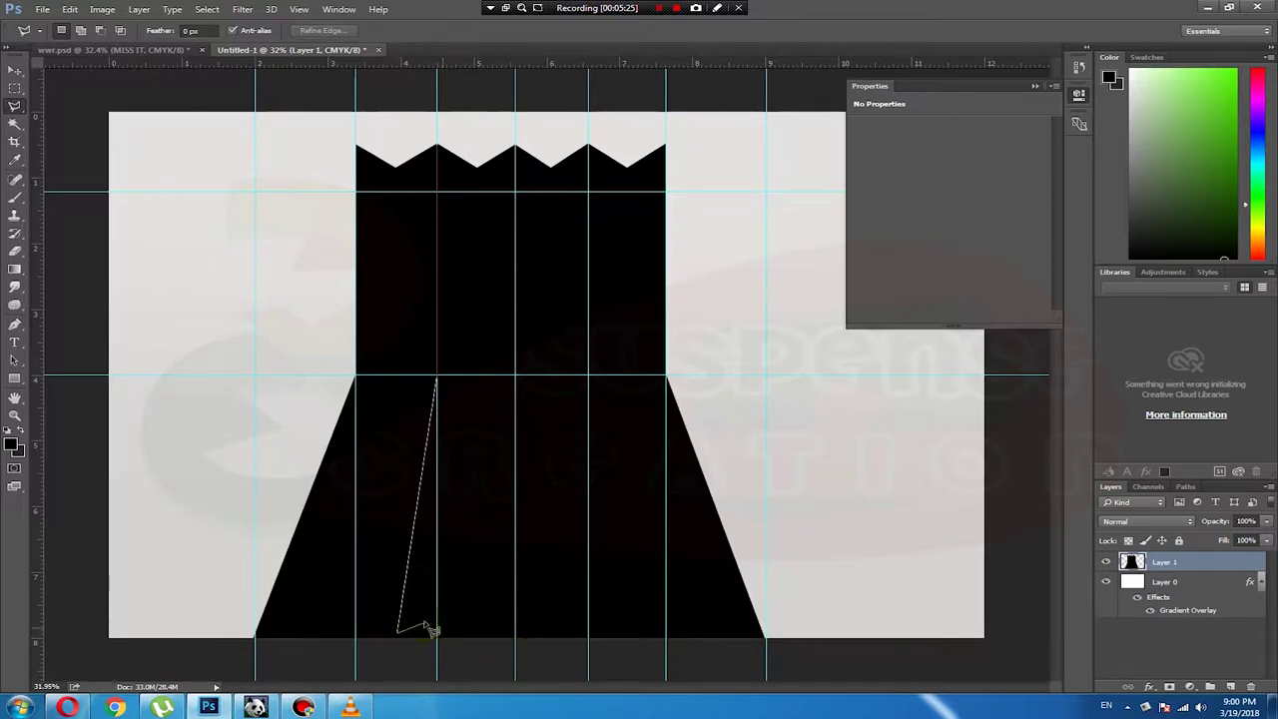
key("BackSpace")
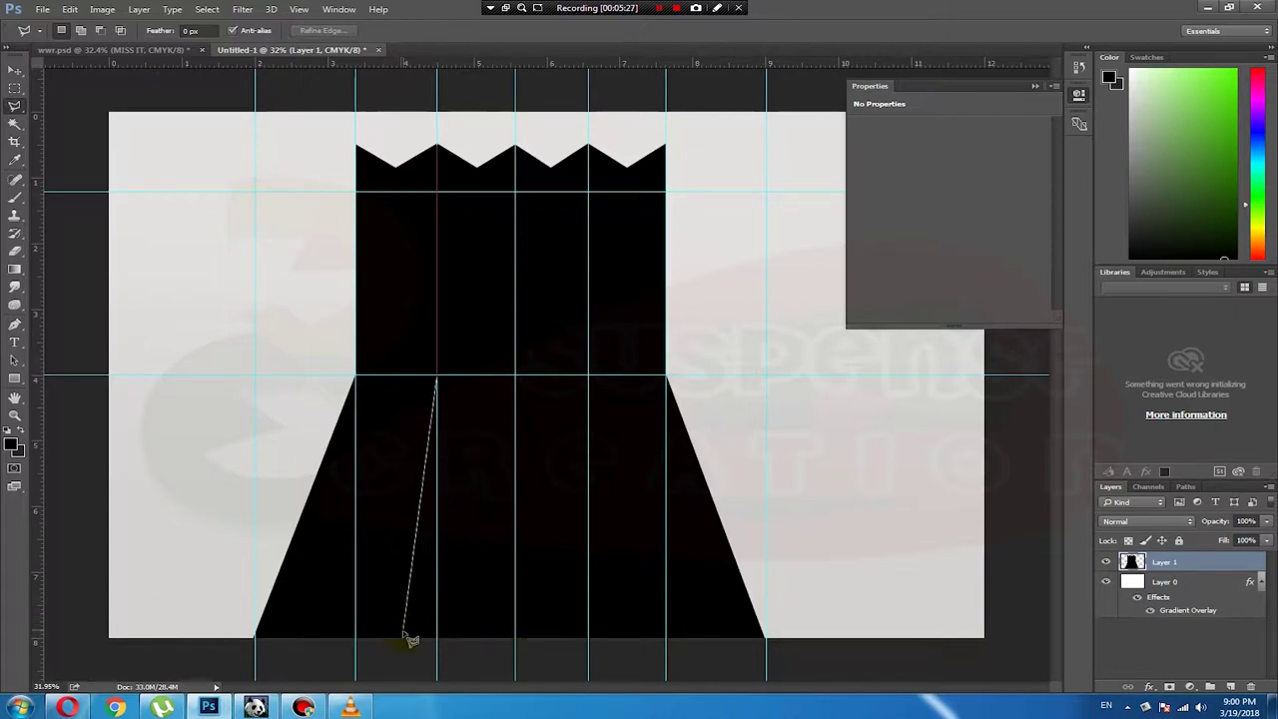
left_click(400, 642)
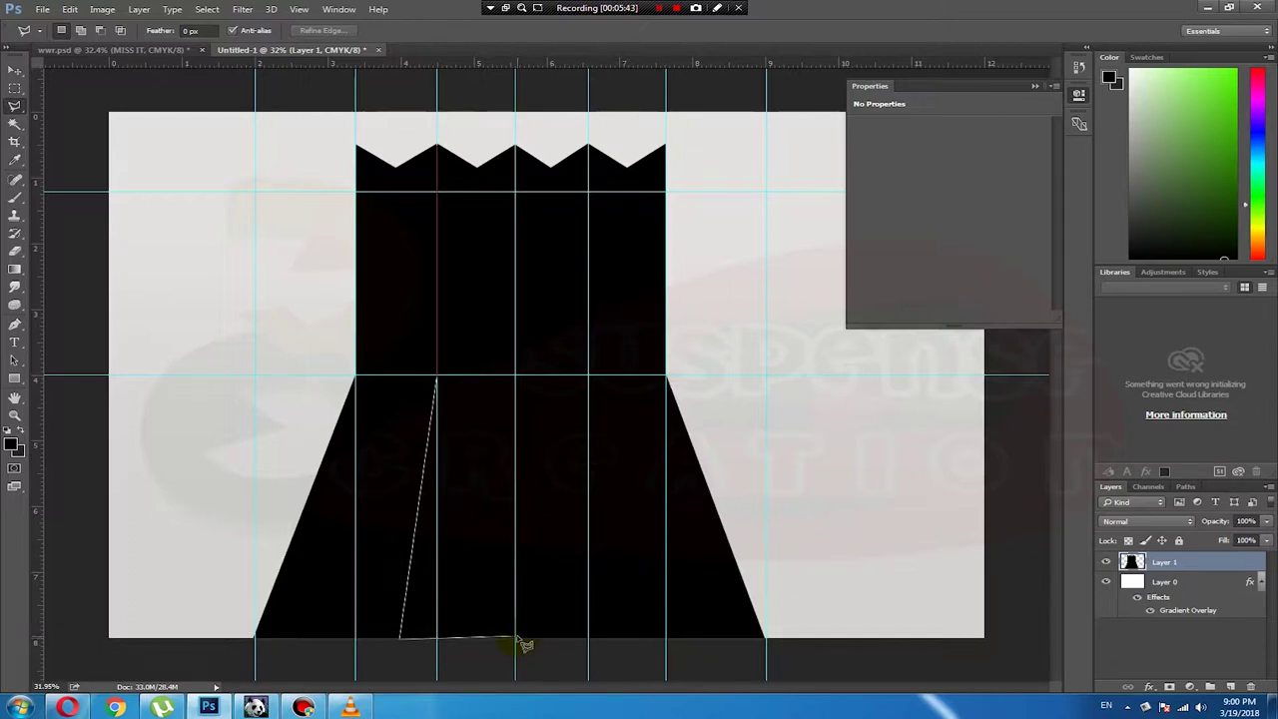
key("BackSpace")
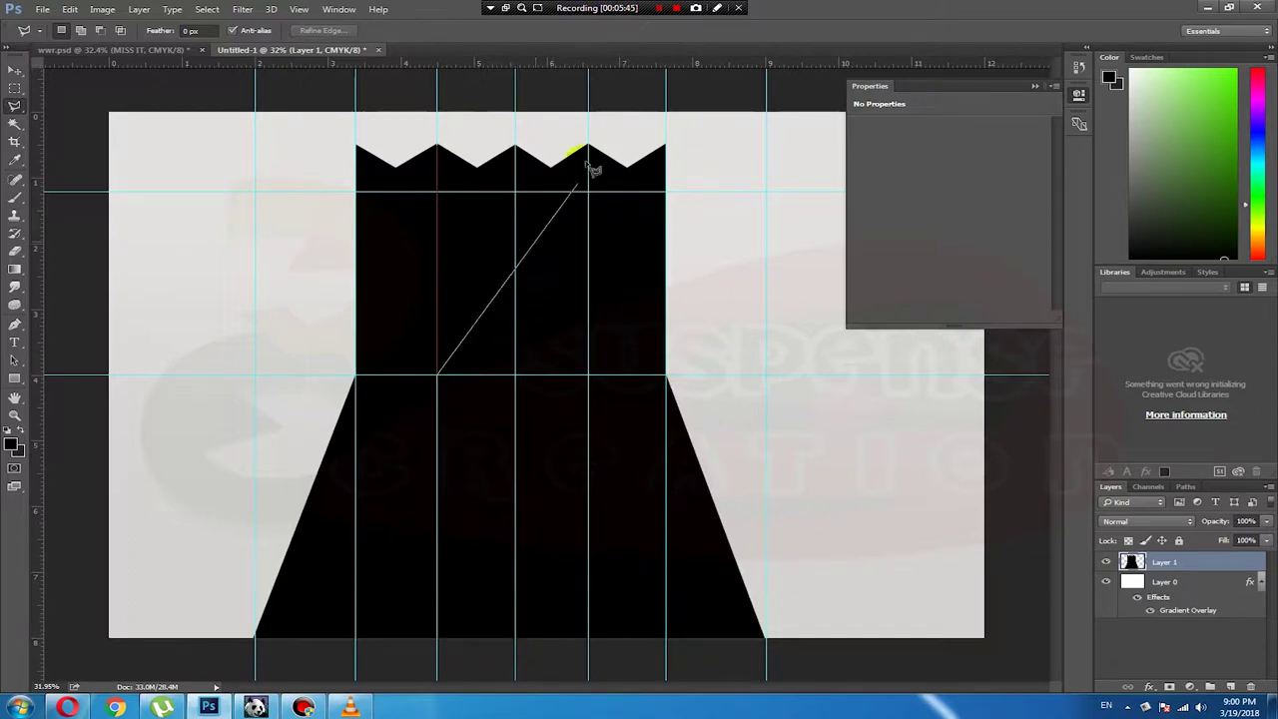
key("BackSpace")
key("BackSpace")
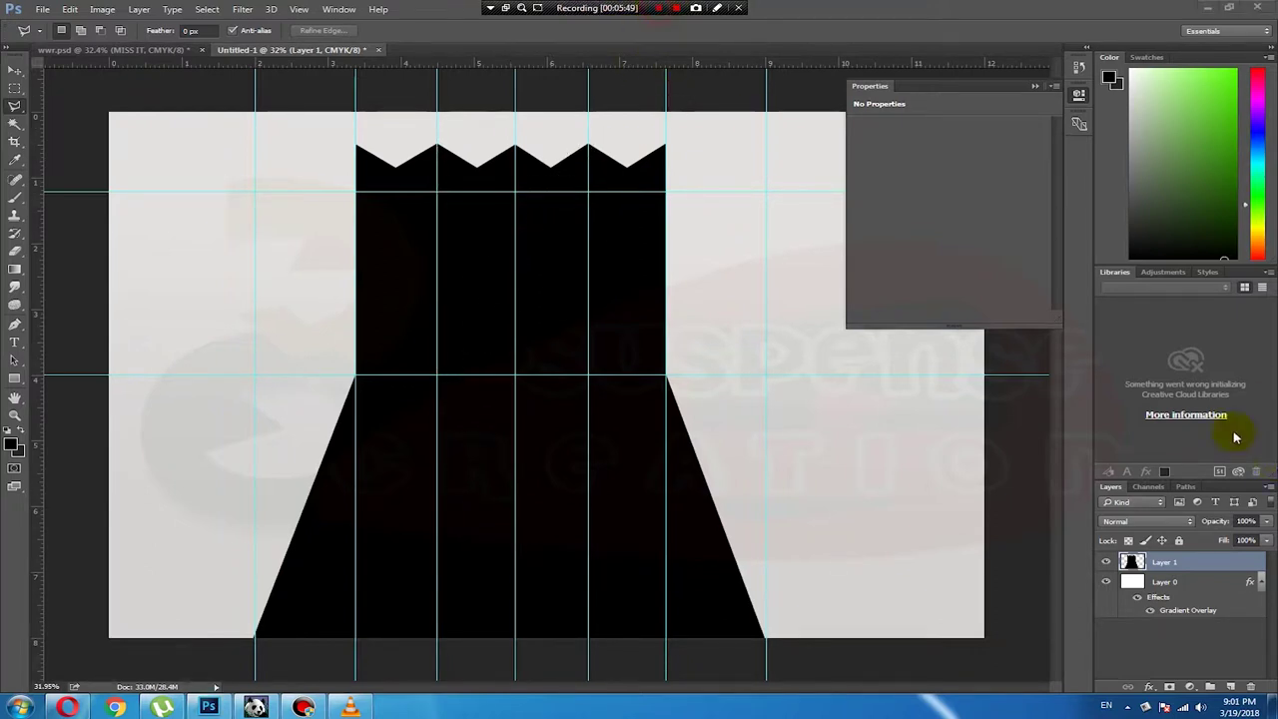
Step: Outline the second strip from zigzag peak to bottom and cut it onto Layer 2
left_click(439, 149)
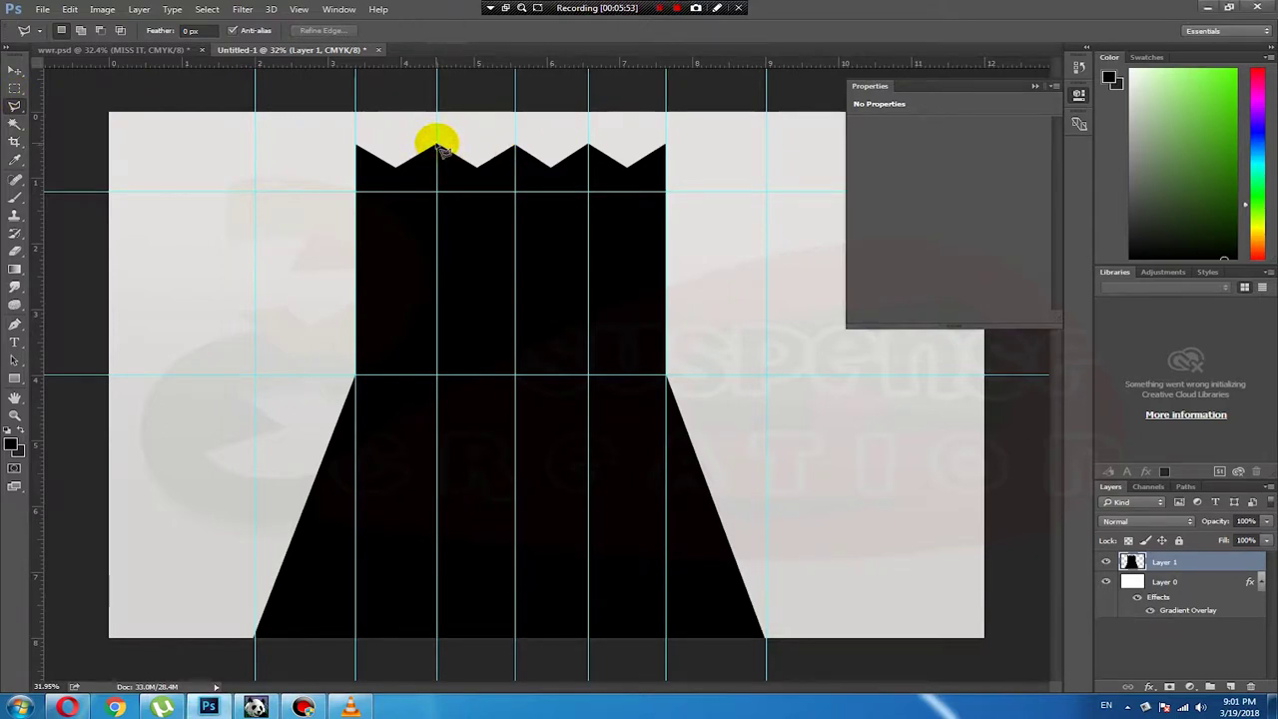
left_click(436, 644)
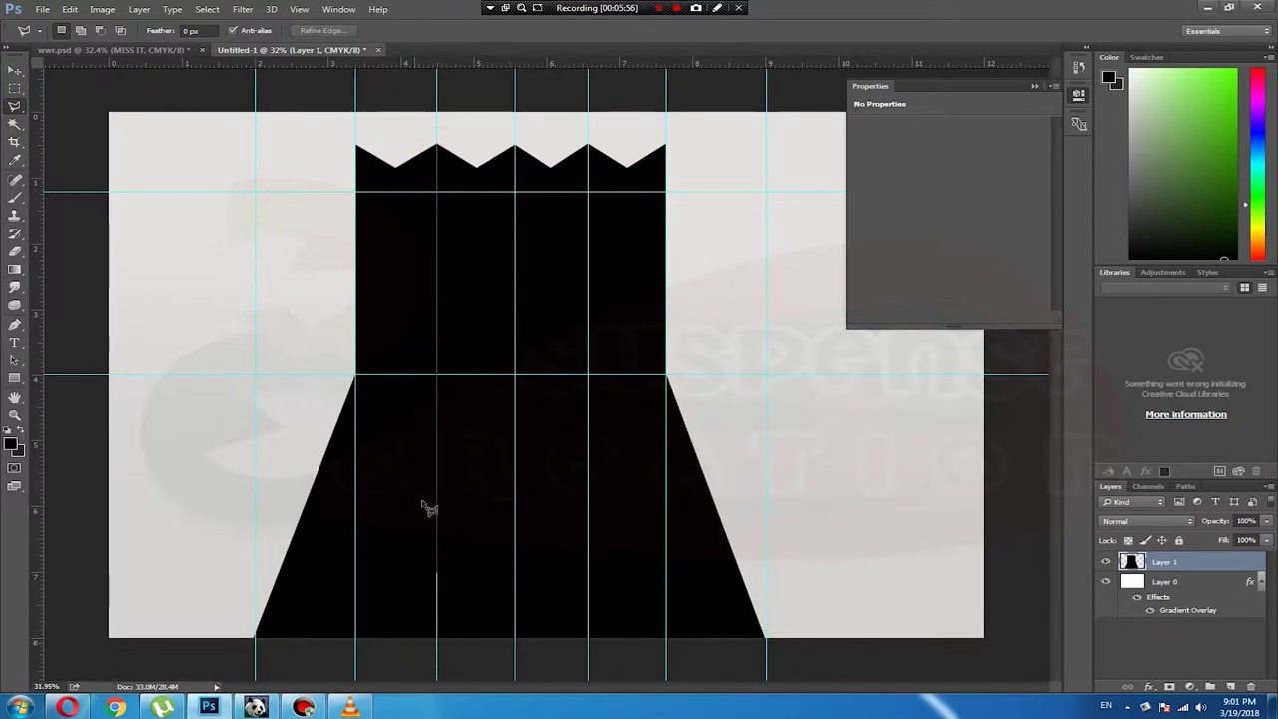
left_click(437, 378)
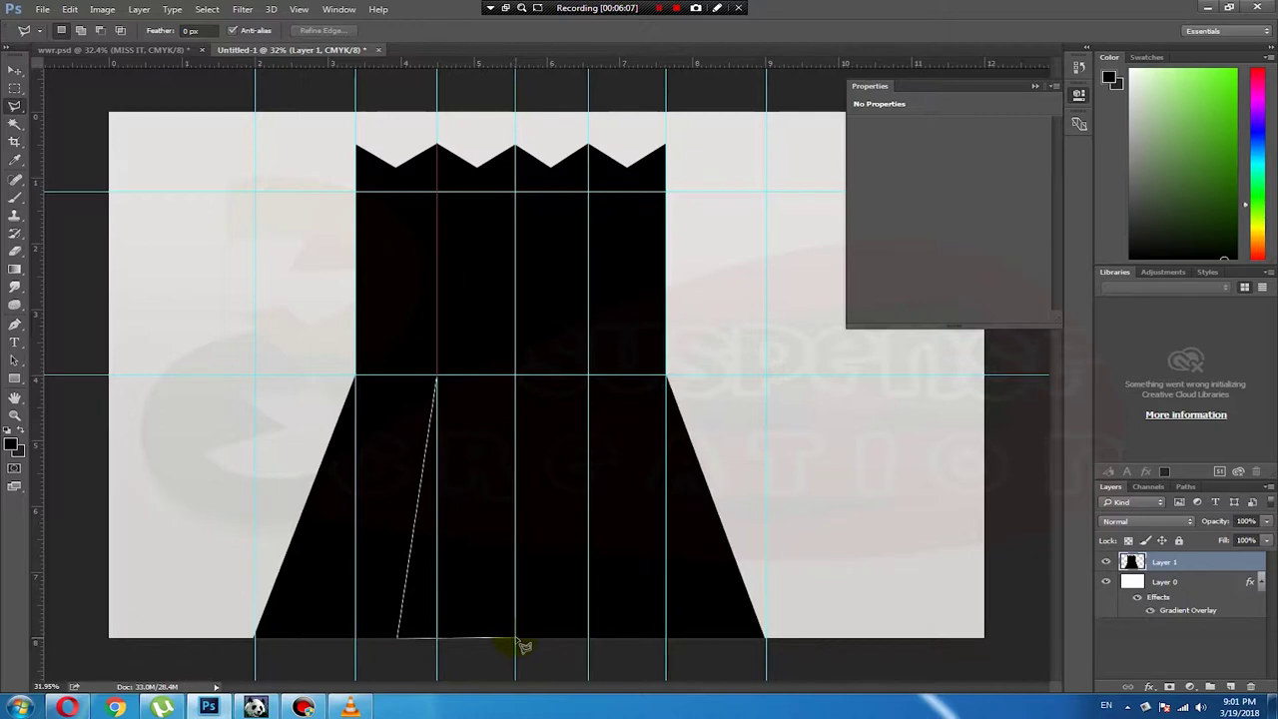
left_click(515, 639)
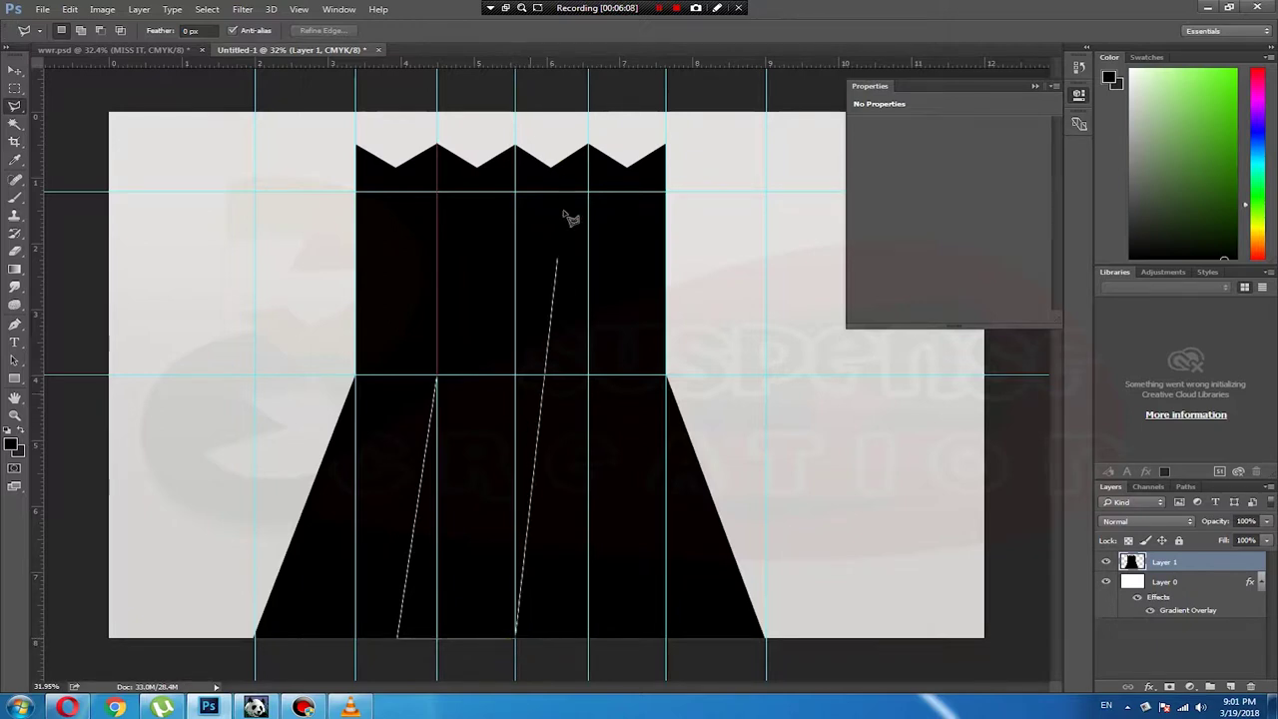
left_click(515, 145)
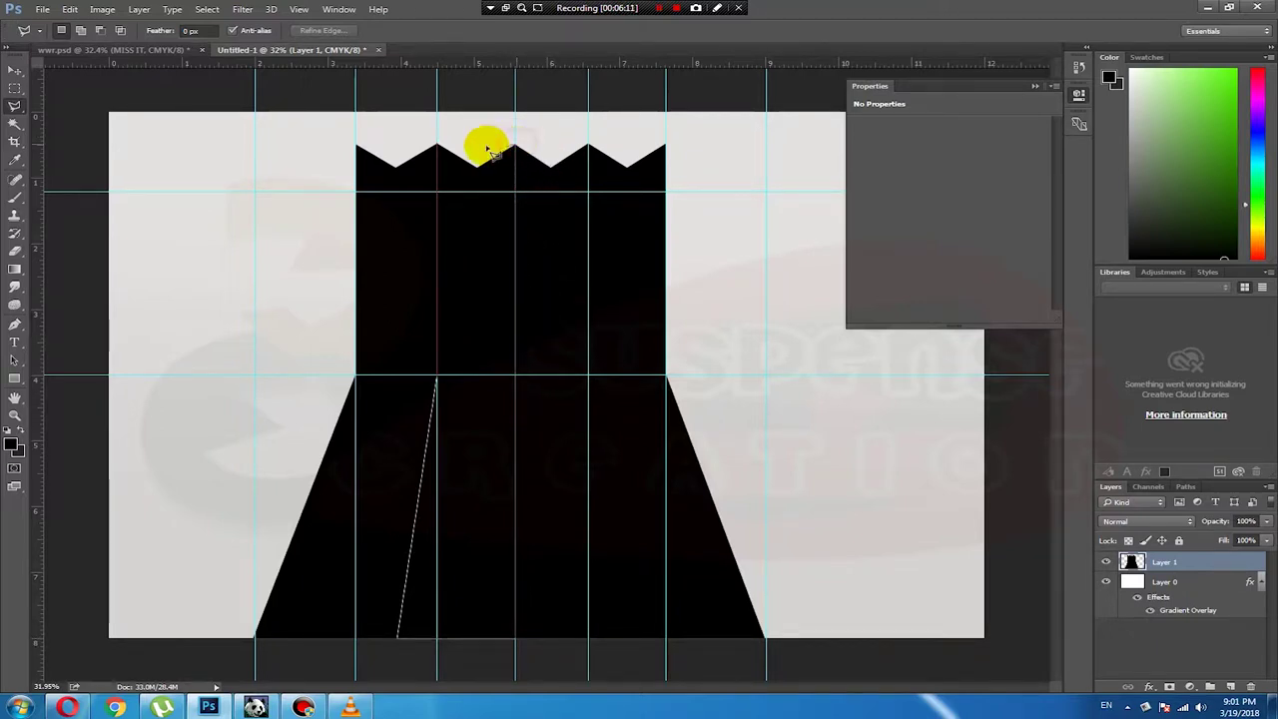
double_click(437, 144)
right_click(470, 250)
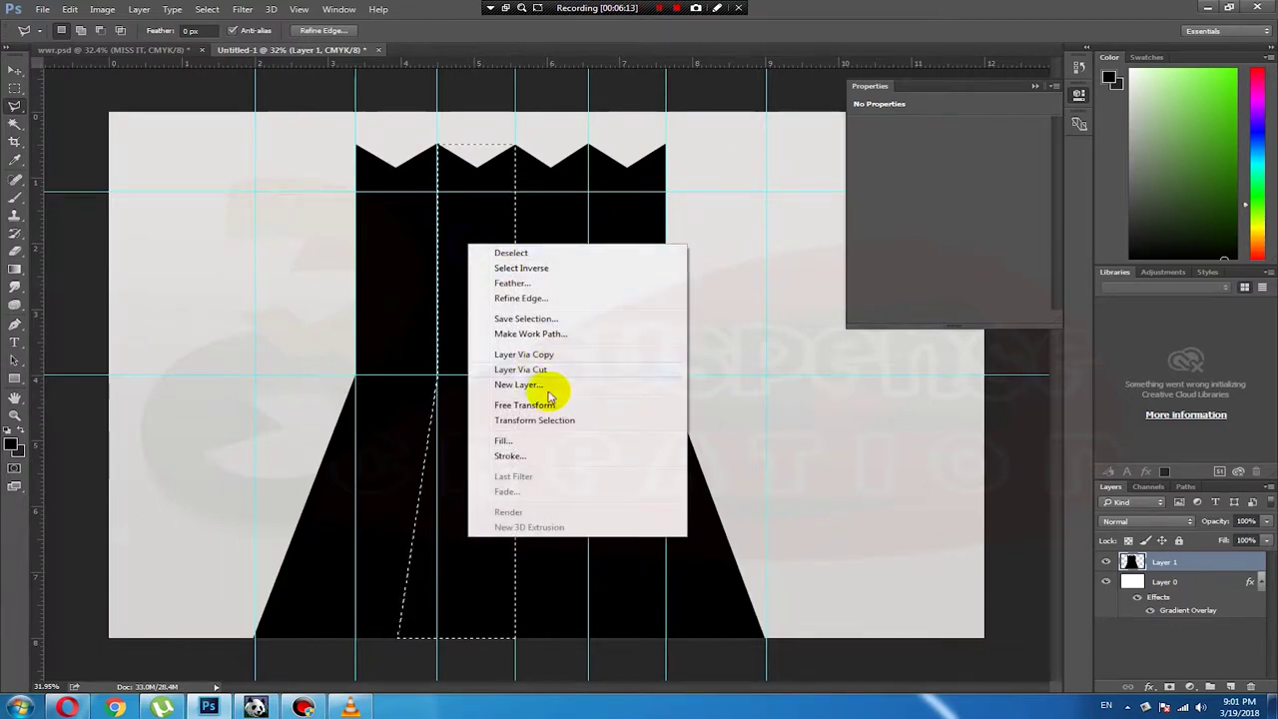
left_click(557, 371)
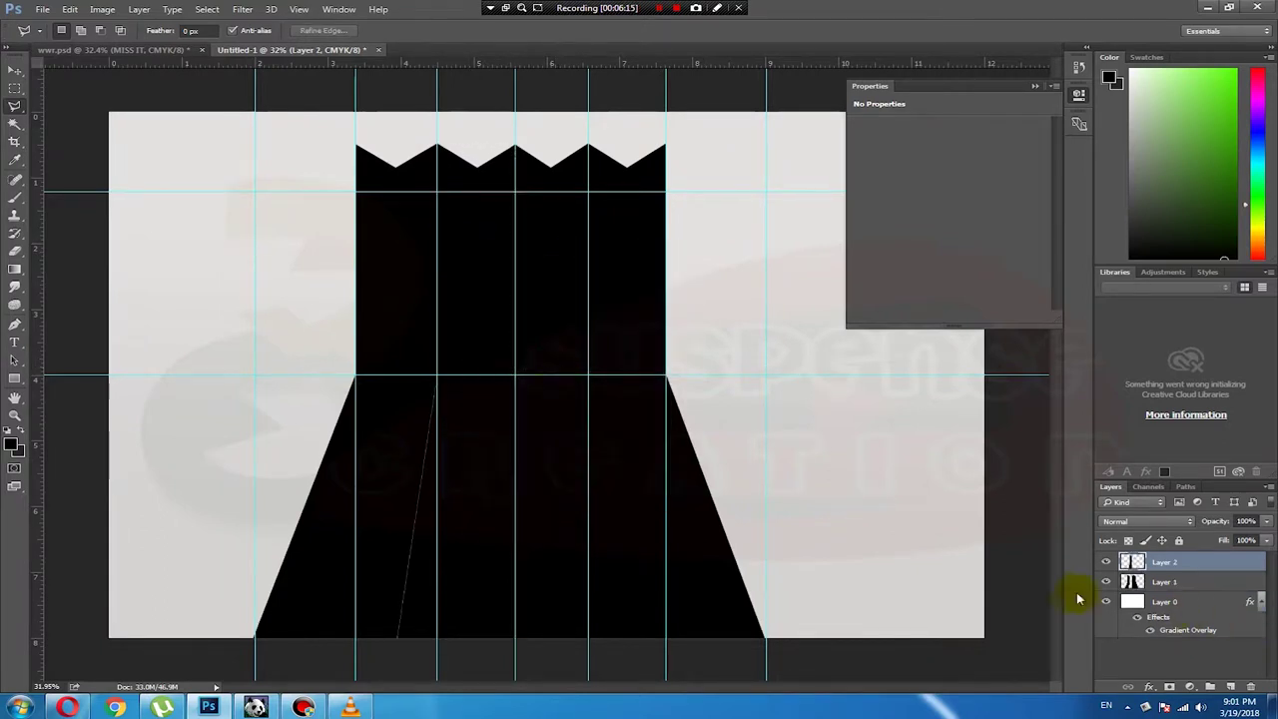
Step: Hide Layer 2 to leave a gap, and start outlining the middle block
left_click(1105, 562)
left_click(1105, 563)
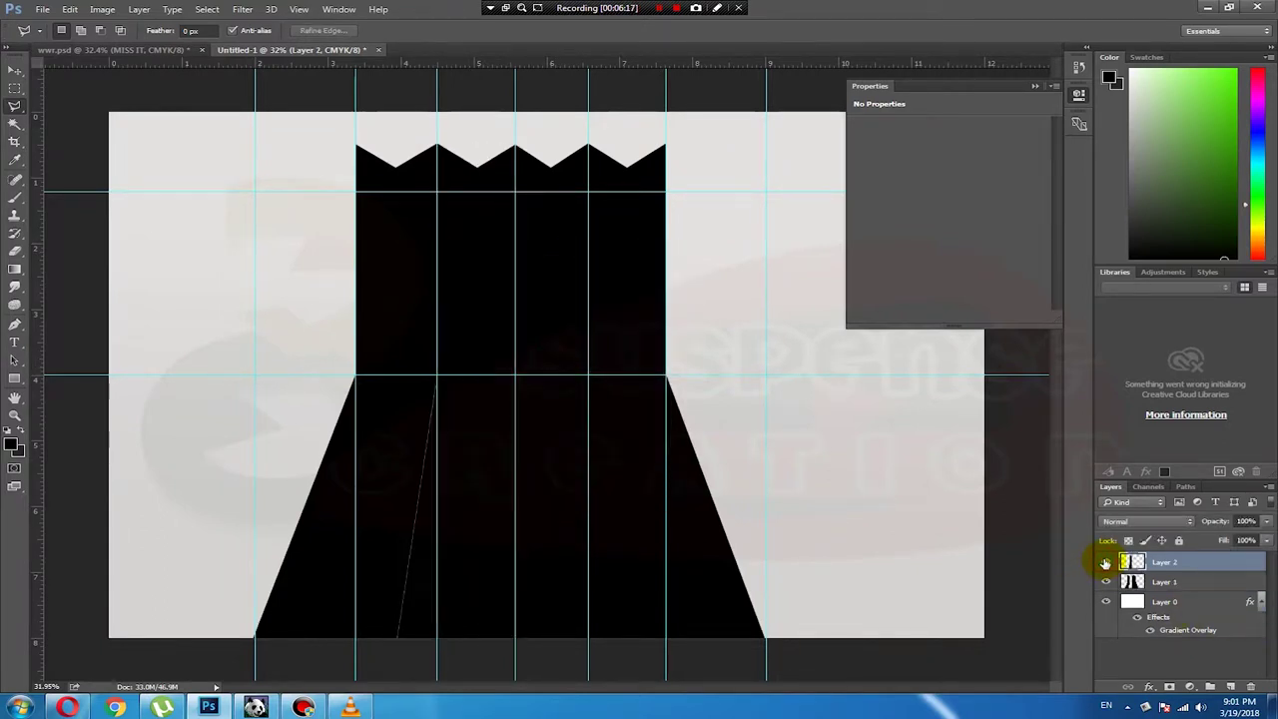
left_click(1105, 562)
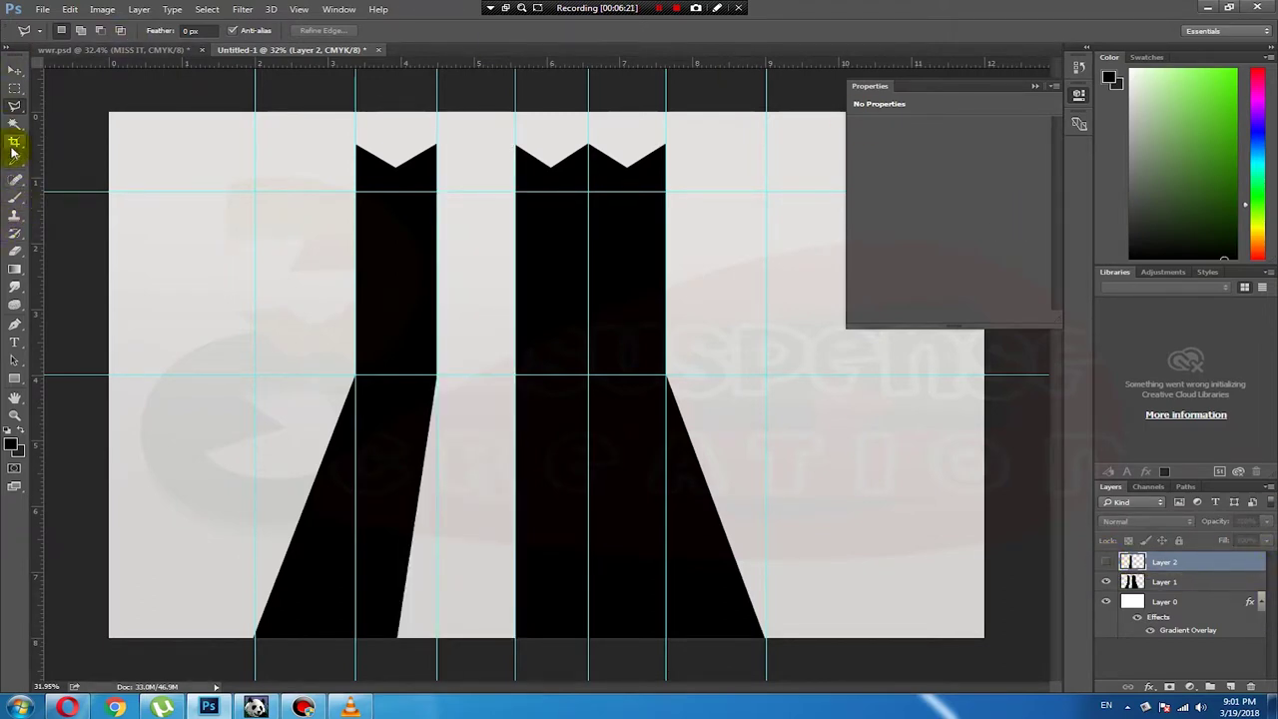
left_click(514, 147)
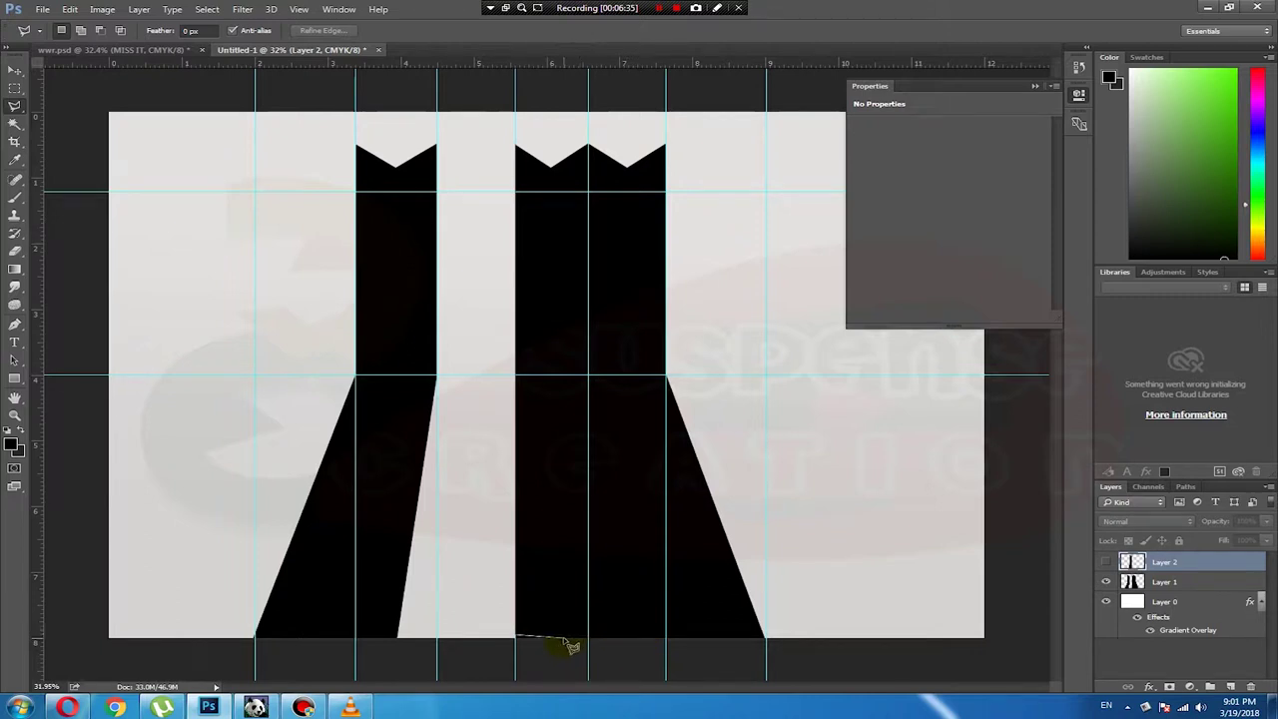
Step: Close the lasso selection around the middle block between the zigzag peaks
left_click(516, 639)
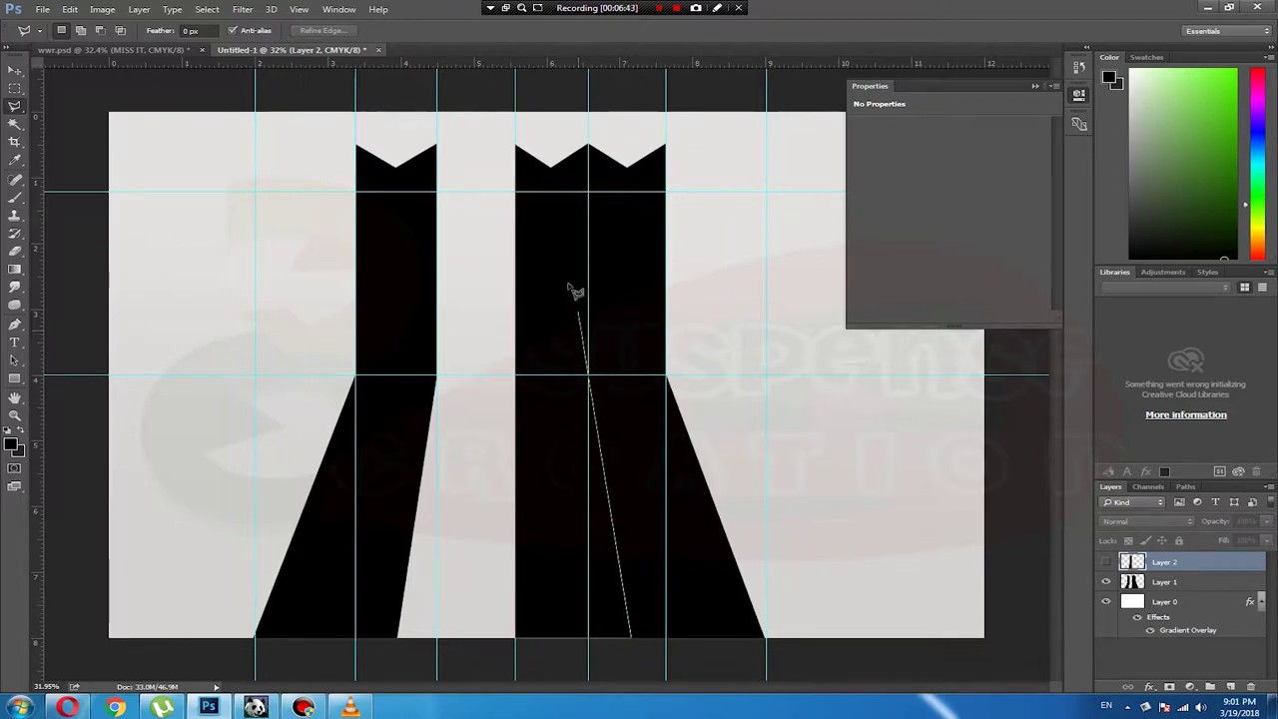
left_click(590, 146)
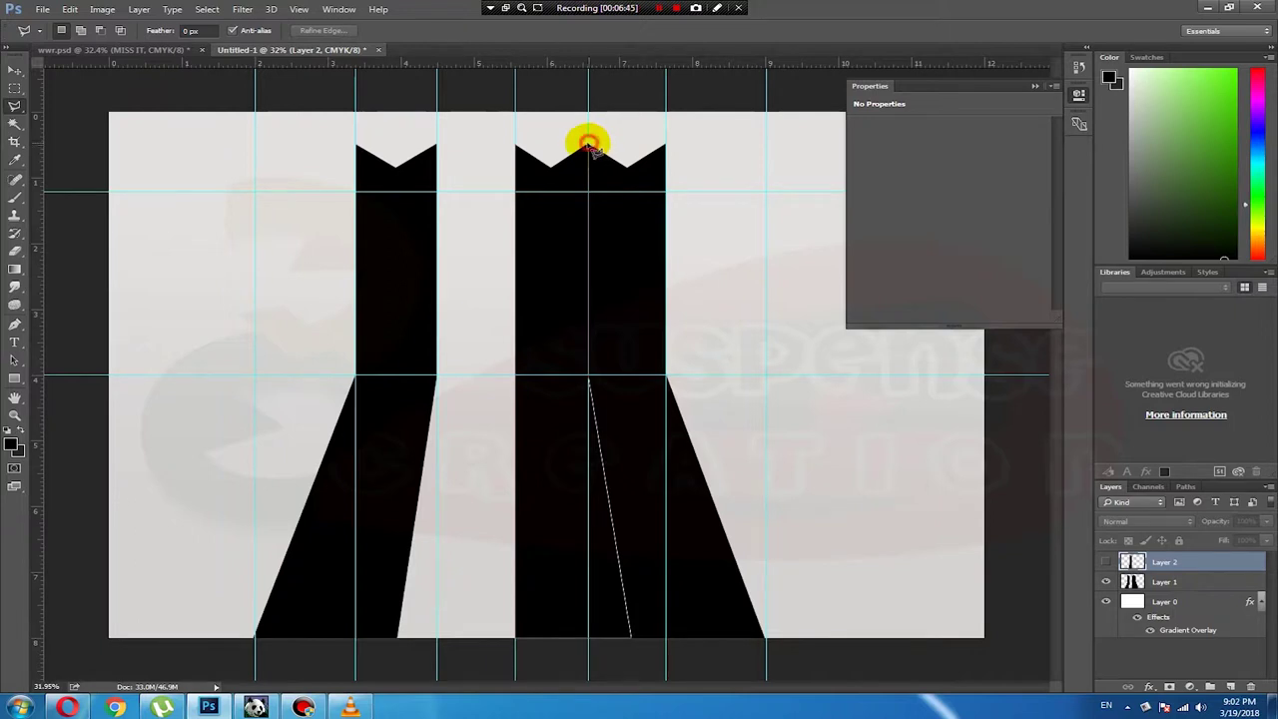
left_click(514, 145)
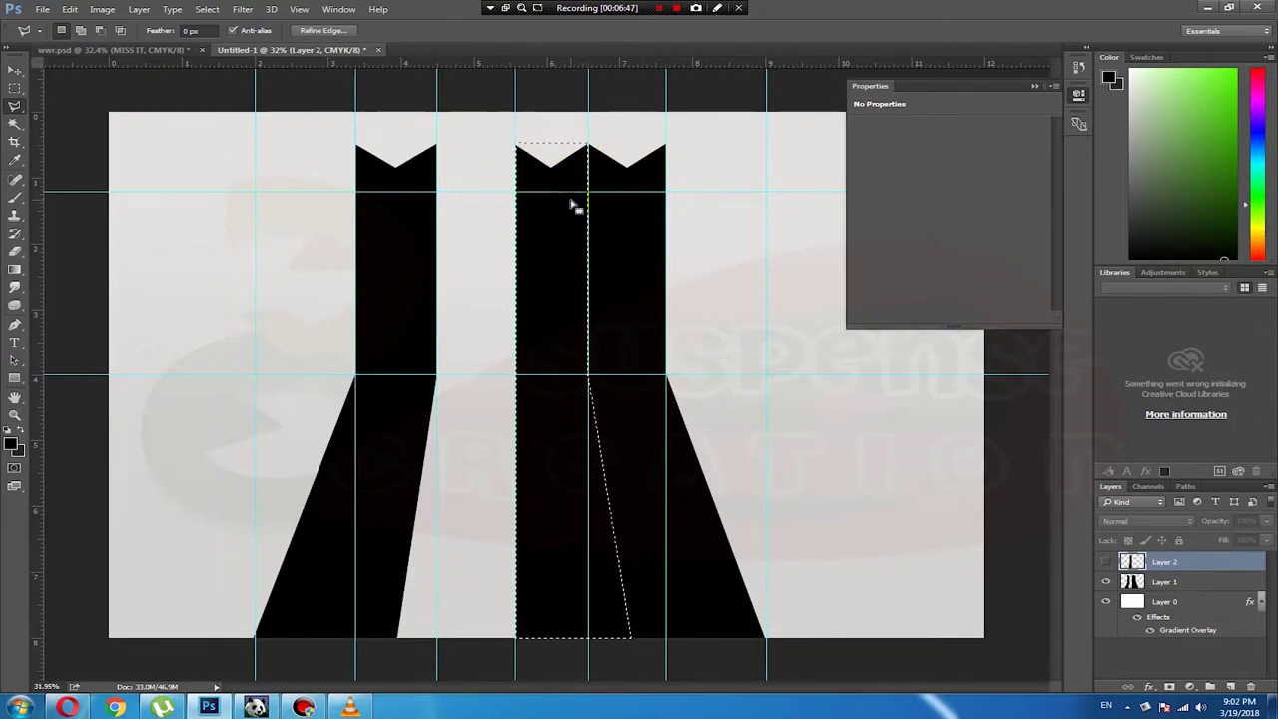
right_click(570, 203)
left_click(624, 310)
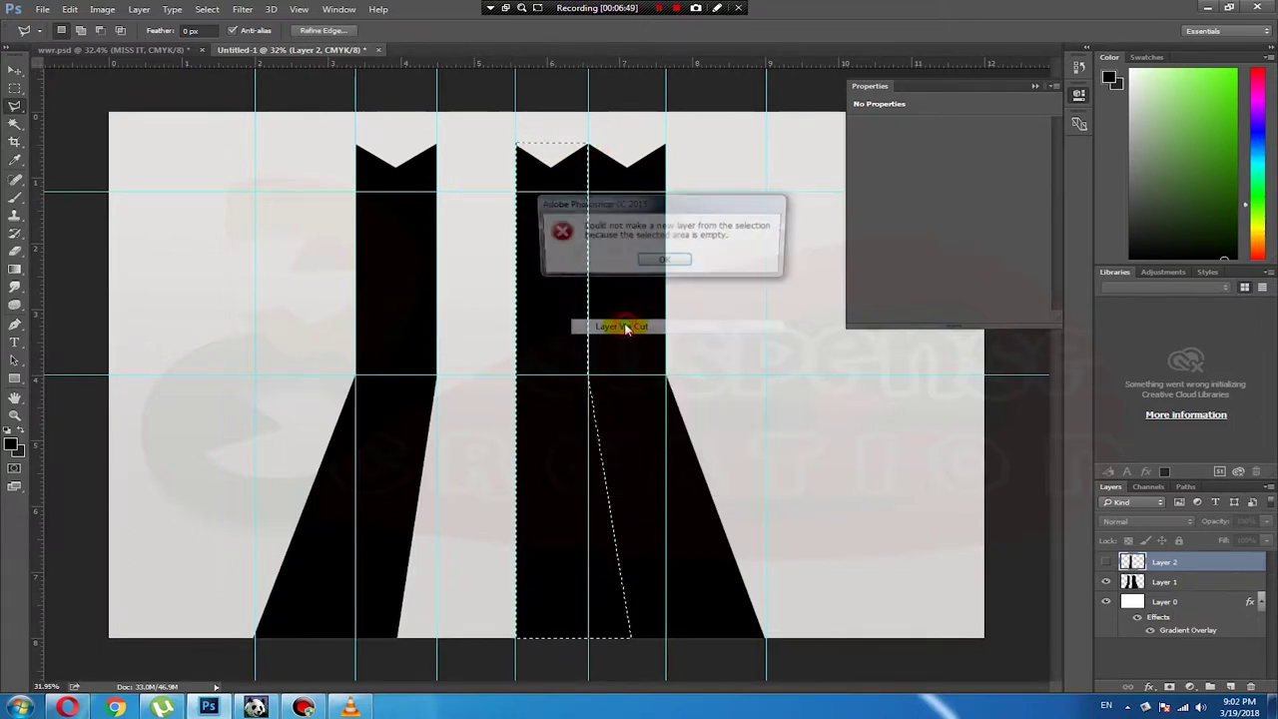
left_click(655, 262)
right_click(552, 237)
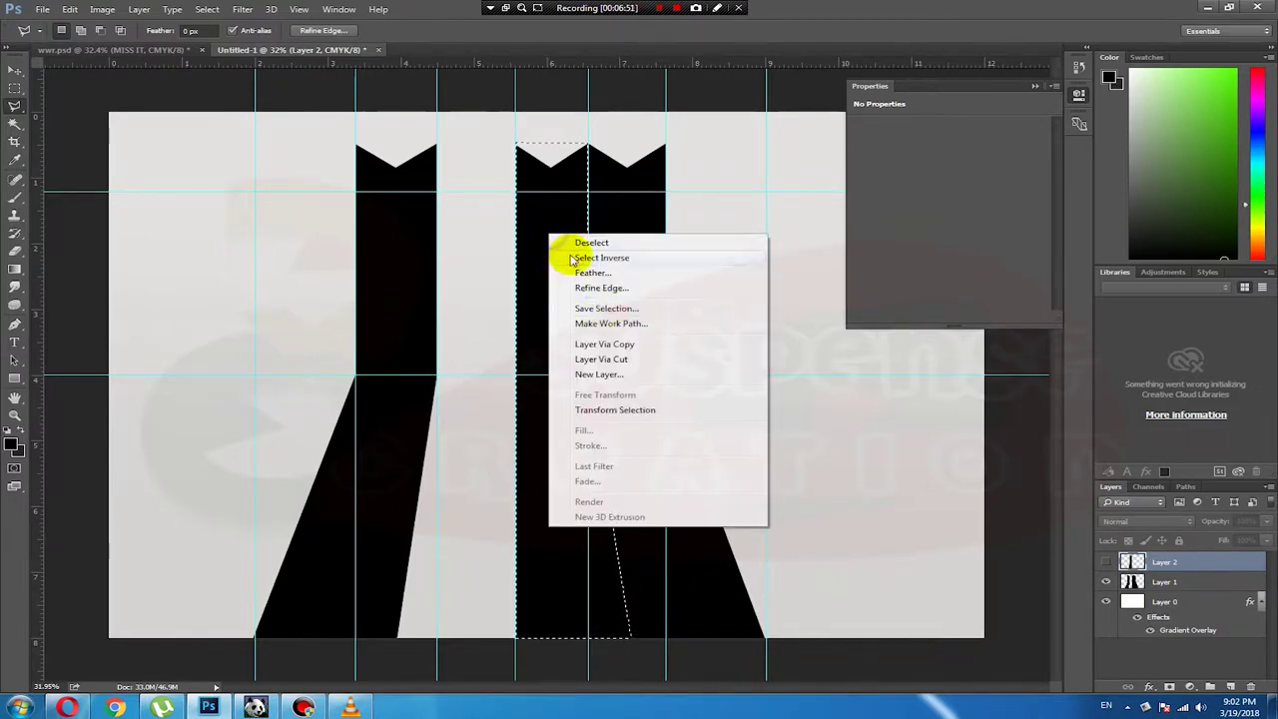
left_click(632, 359)
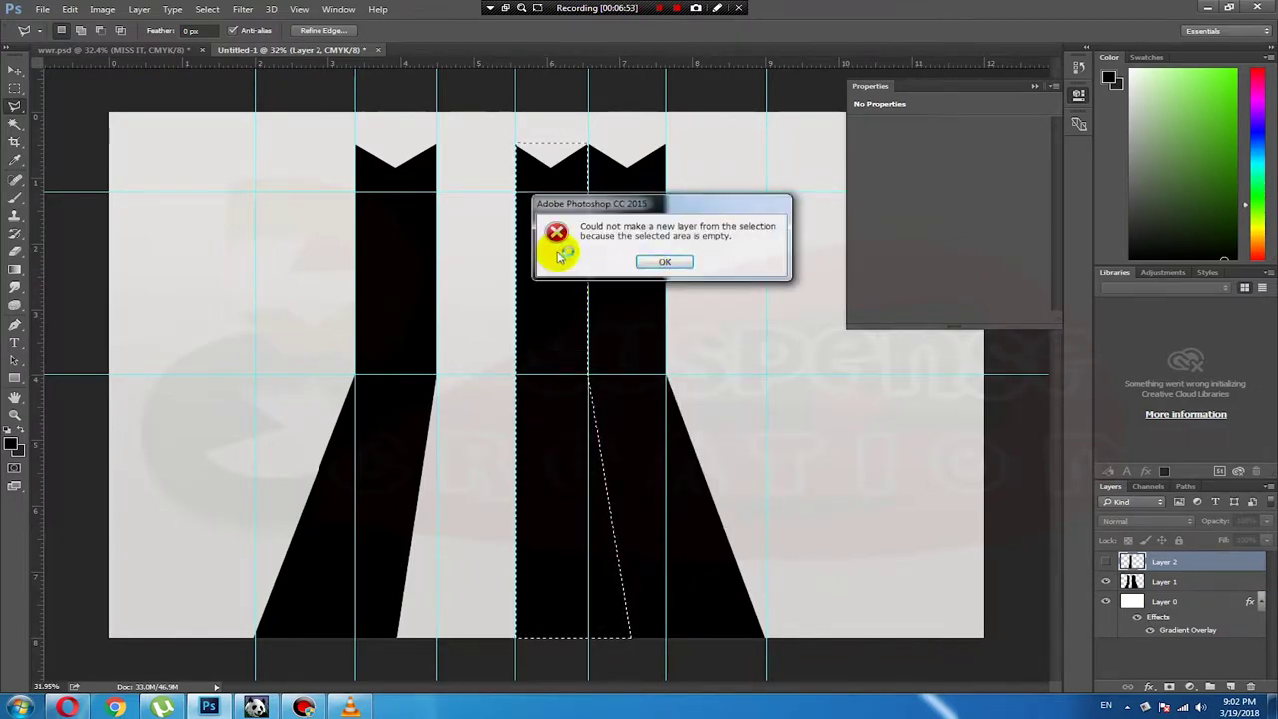
left_click(654, 262)
Step: Make Layer 1 active and cut the selected block onto a new Layer 3
right_click(1198, 562)
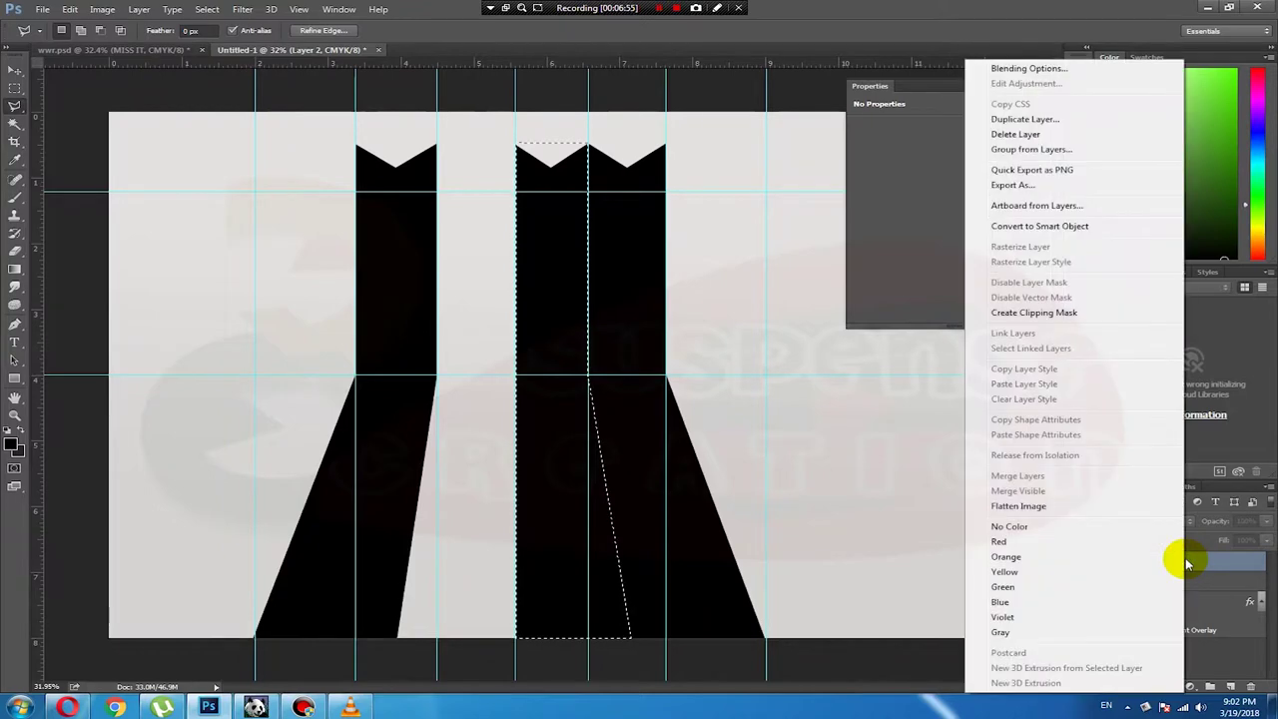
left_click(1178, 554)
left_click(1198, 583)
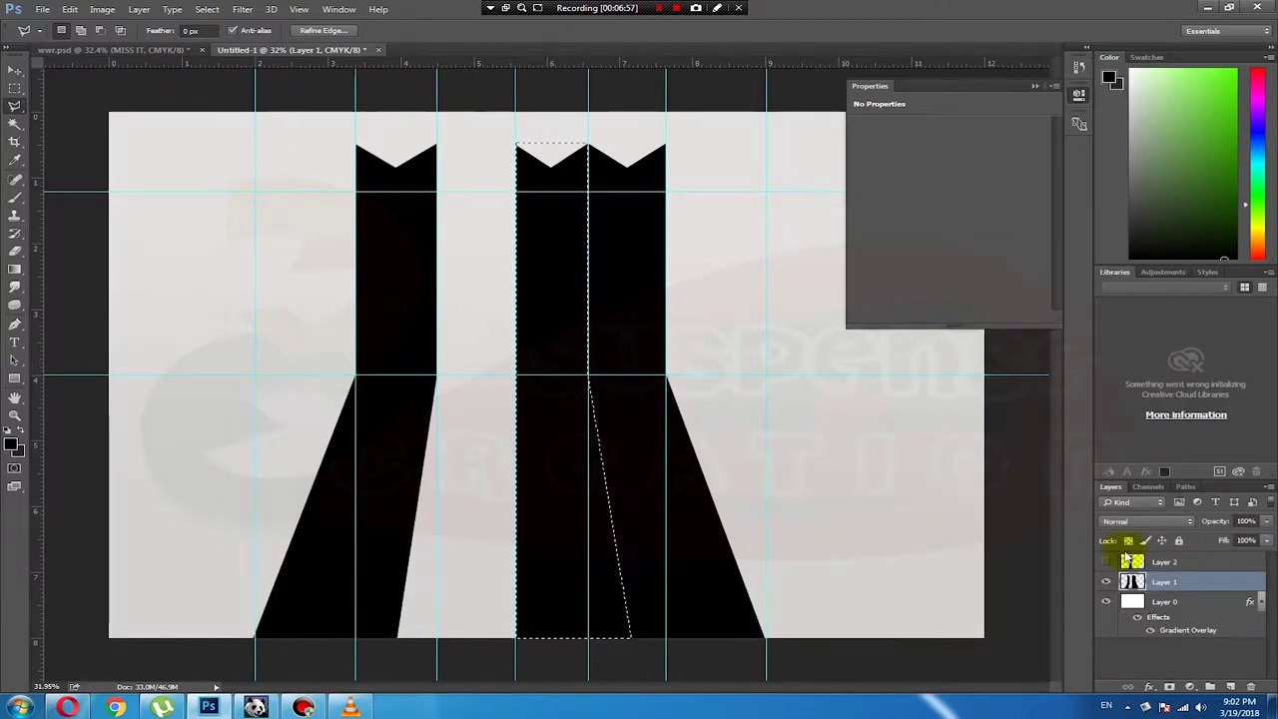
right_click(543, 330)
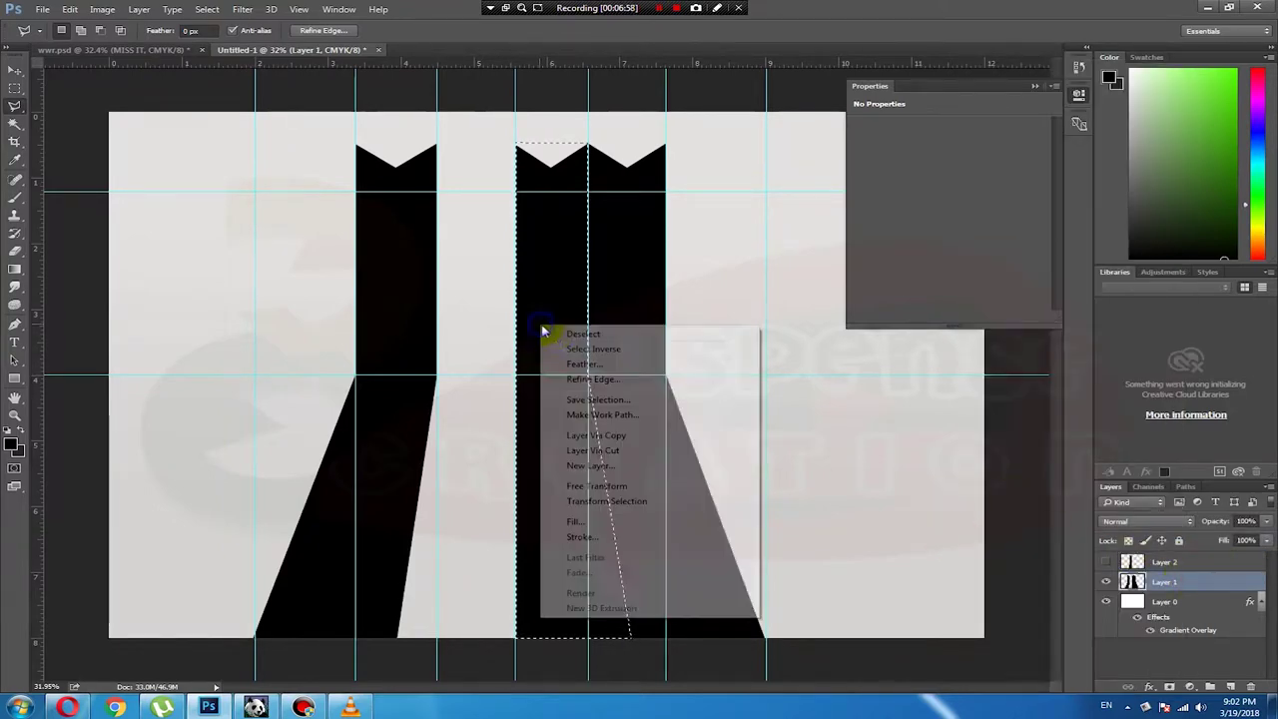
left_click(633, 450)
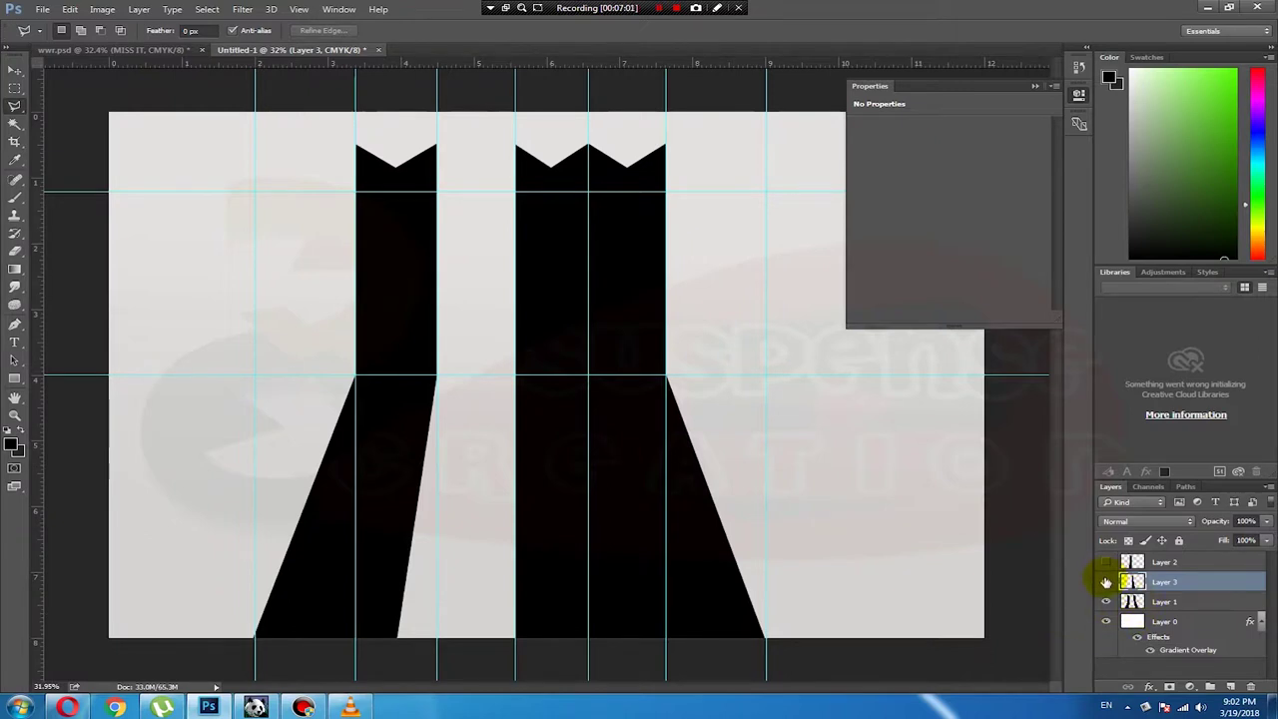
Step: Check Layer 3's contents and leave it hidden
left_click(1106, 582)
left_click(1106, 582)
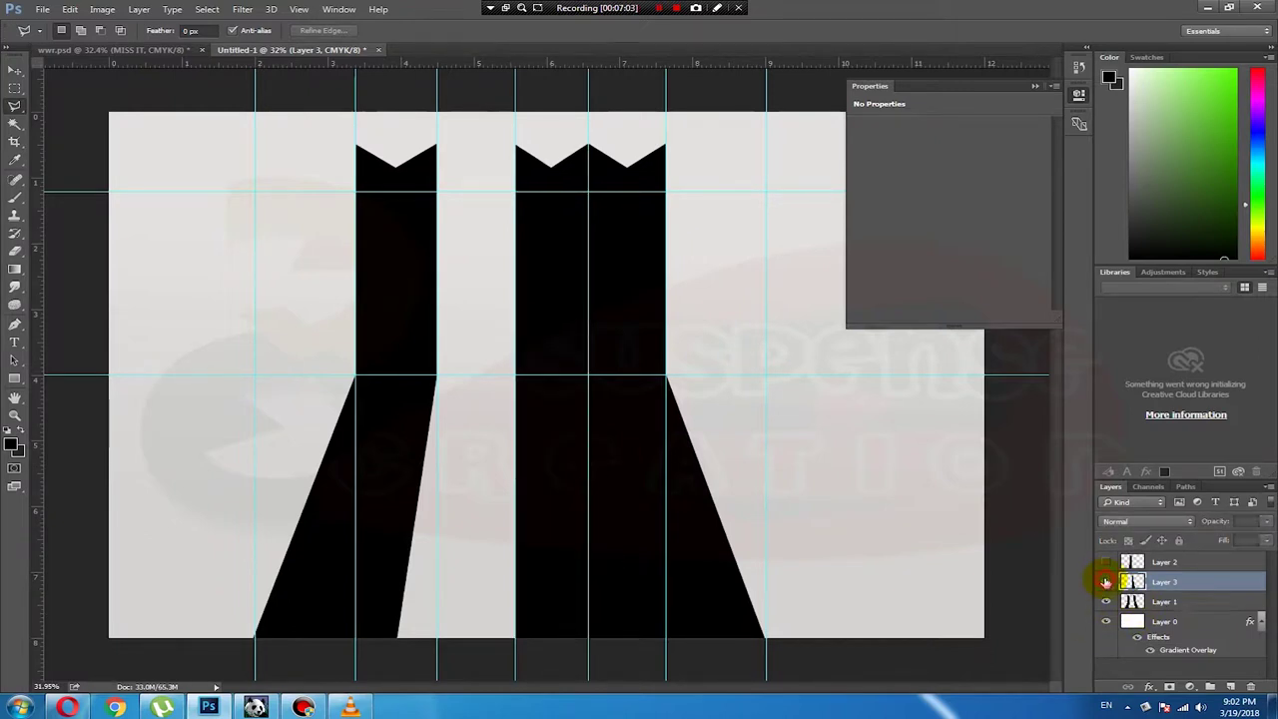
left_click(1106, 582)
left_click(1106, 582)
left_click(1106, 582)
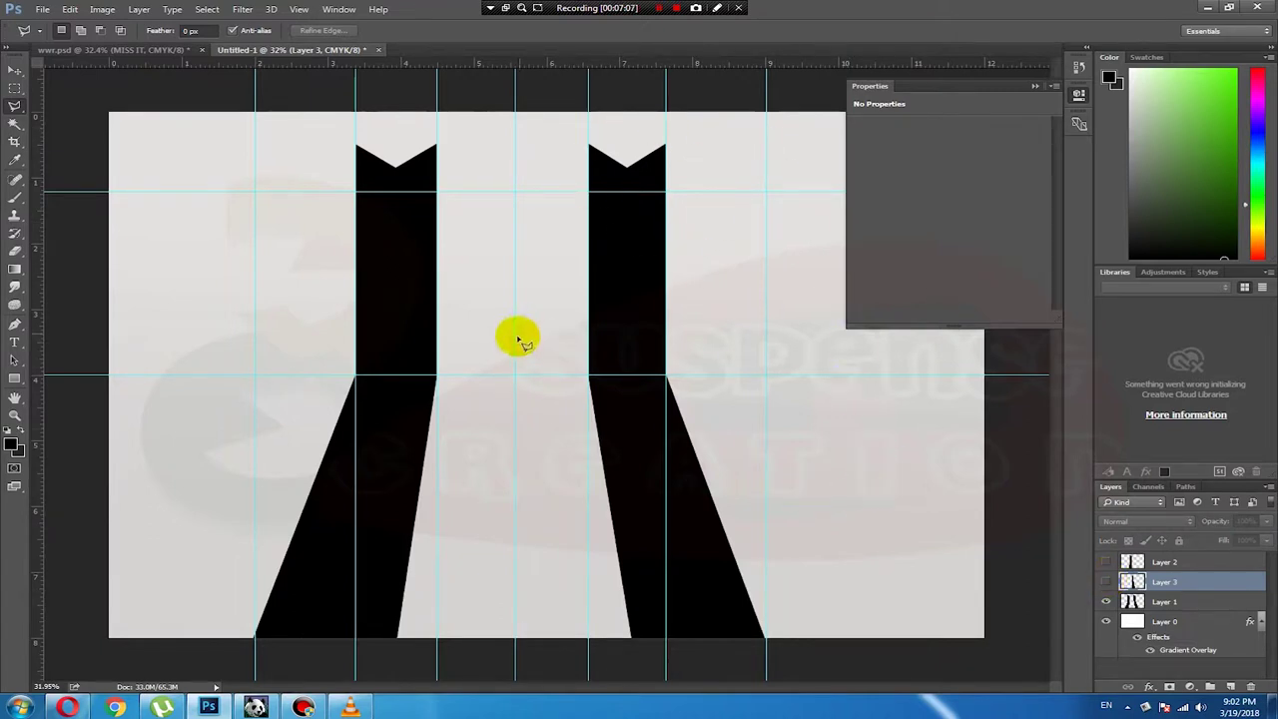
Step: Trace the right-hand strip with the Polygonal Lasso, bending at the fold line
left_click(589, 147)
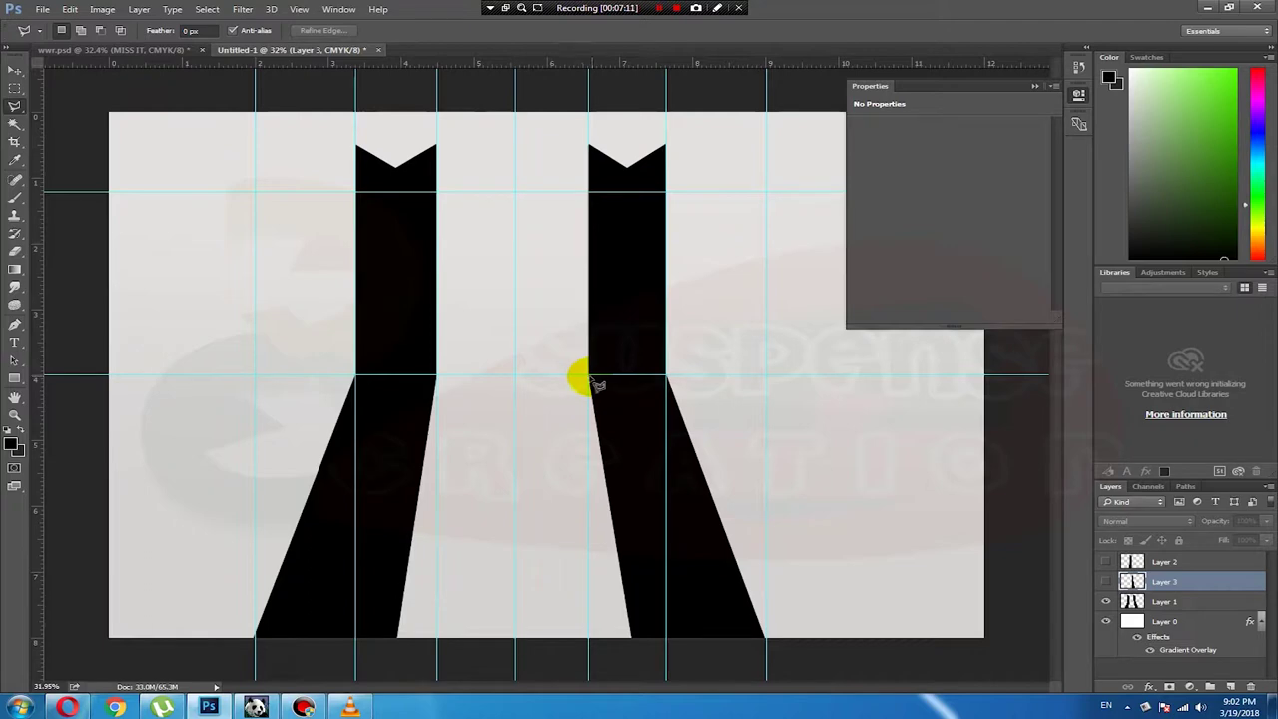
left_click(589, 375)
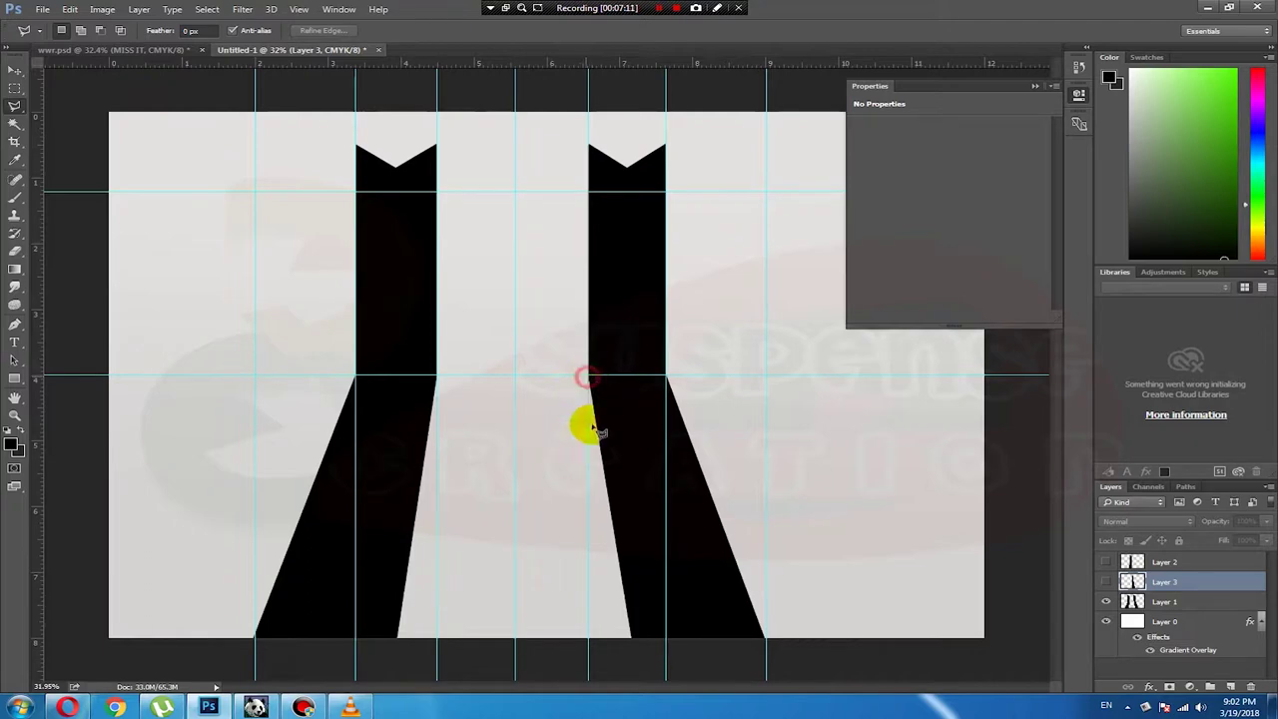
left_click(590, 637)
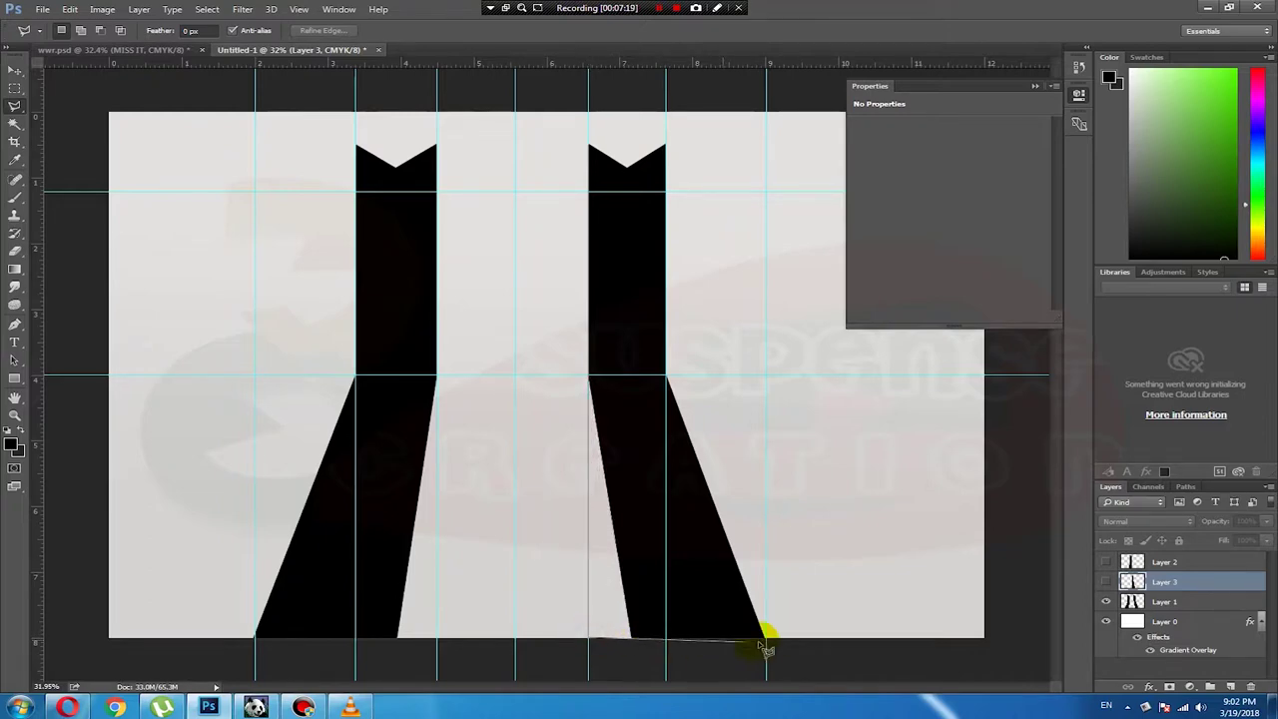
left_click(765, 637)
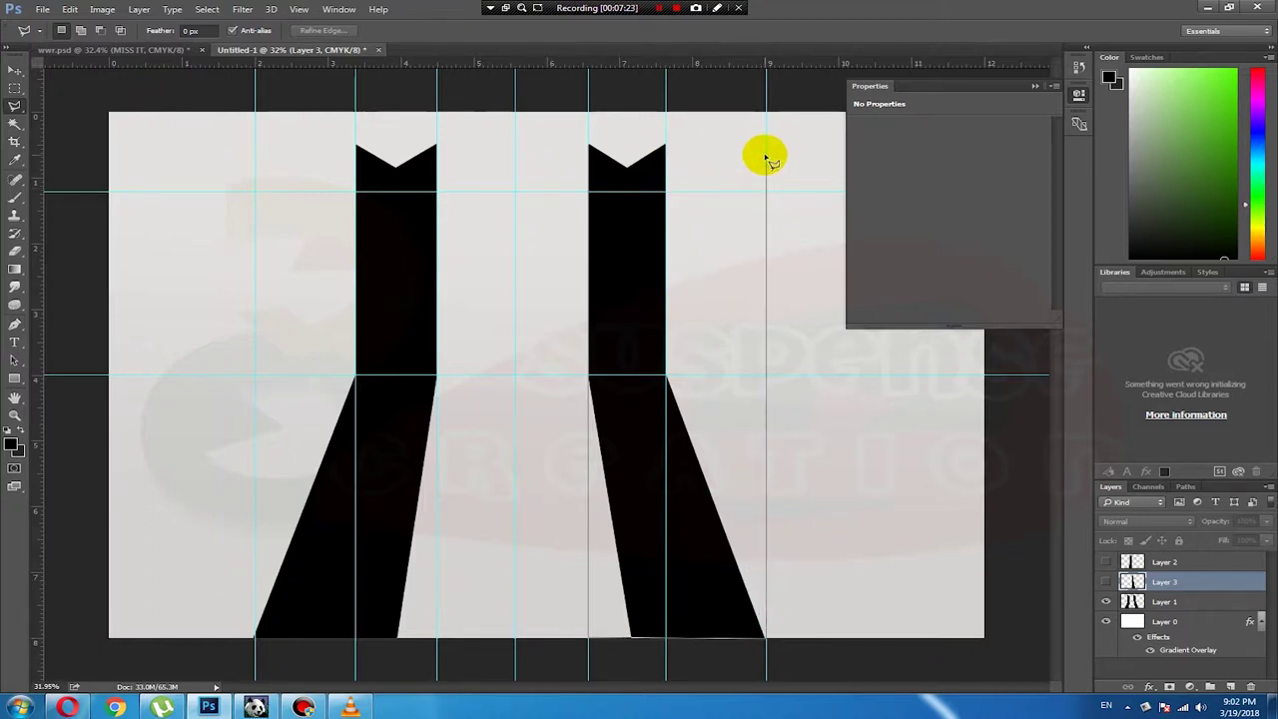
left_click(668, 376)
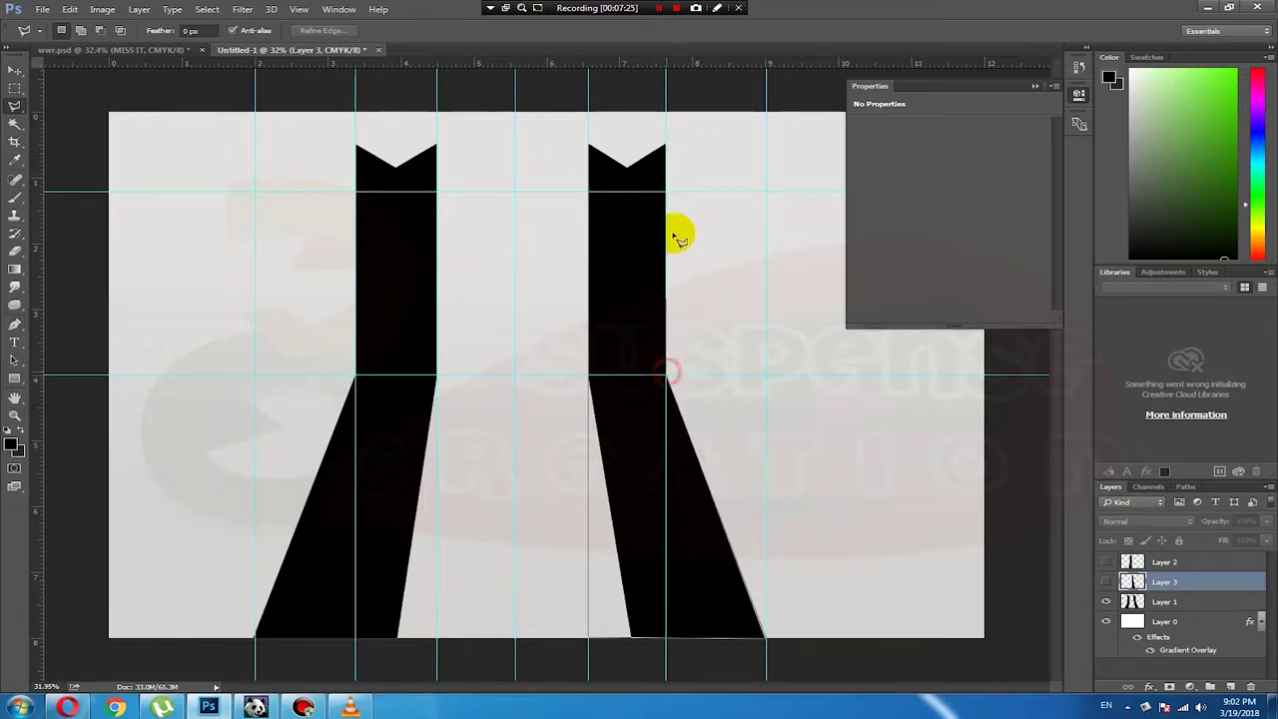
left_click(666, 147)
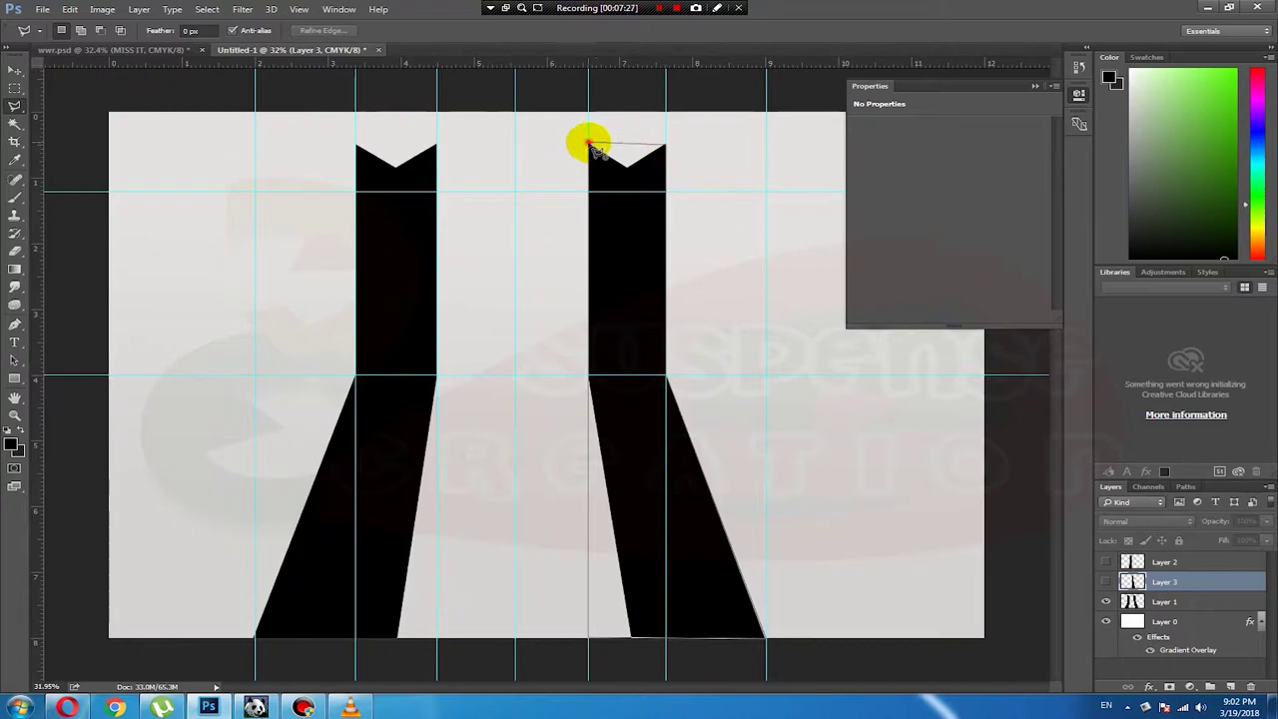
left_click(590, 146)
Step: Cut the right-hand strip from Layer 1 onto a new Layer 4
right_click(646, 250)
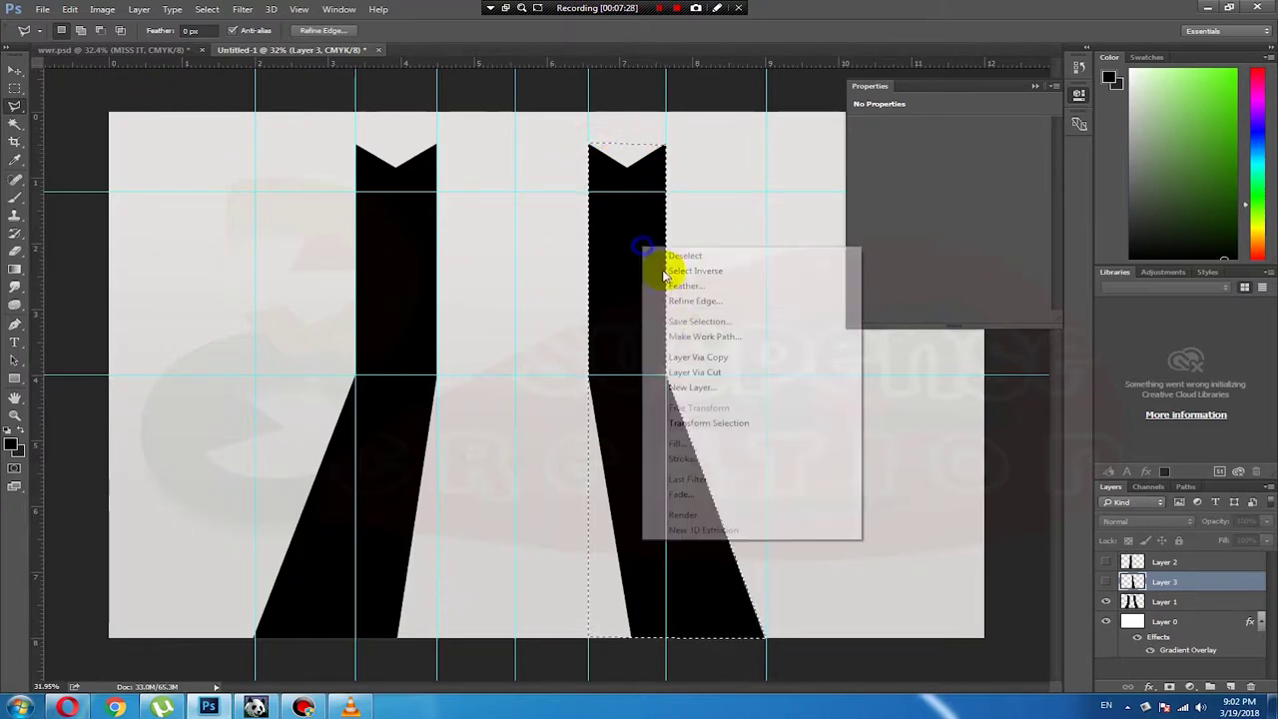
left_click(705, 372)
key("ctrl+z")
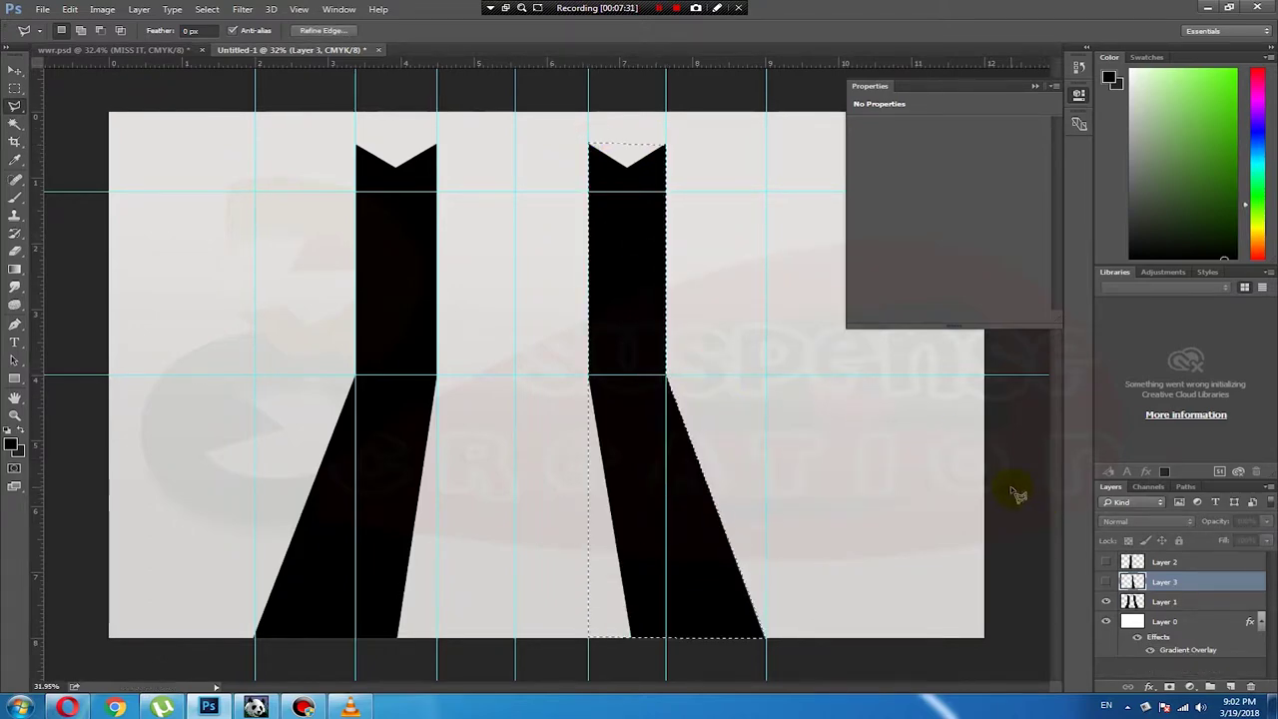
left_click(1166, 602)
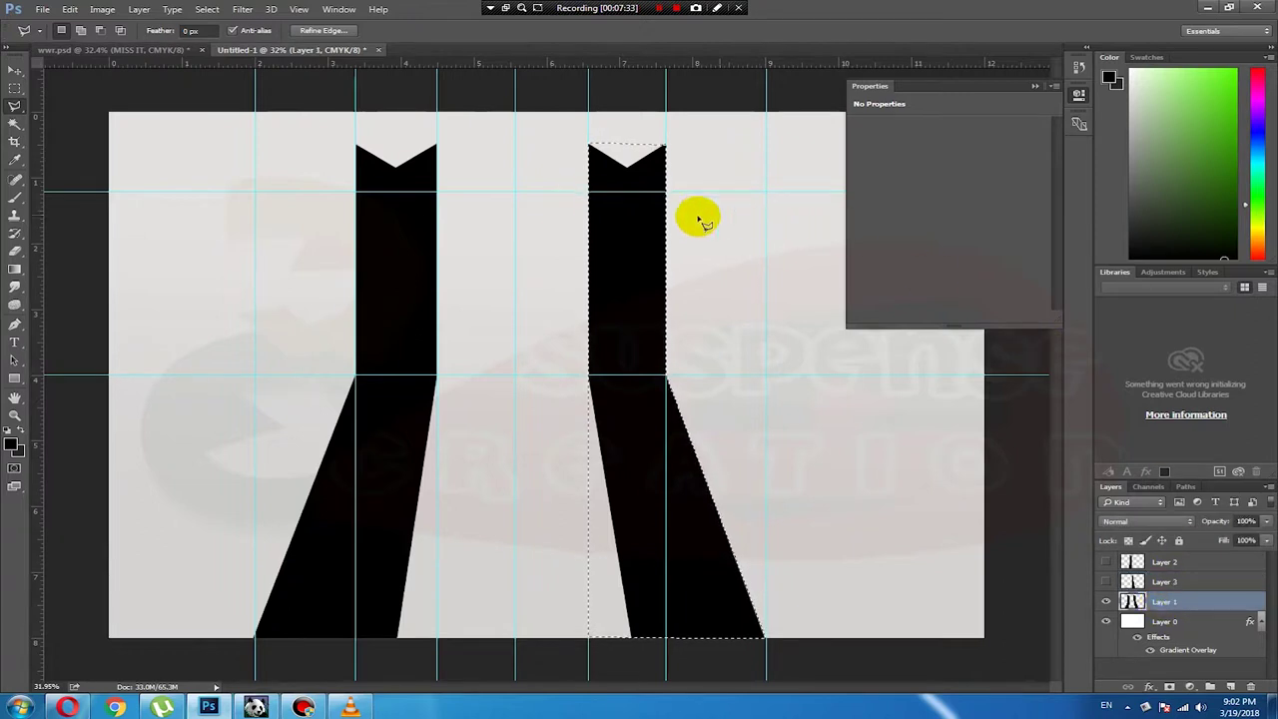
right_click(639, 259)
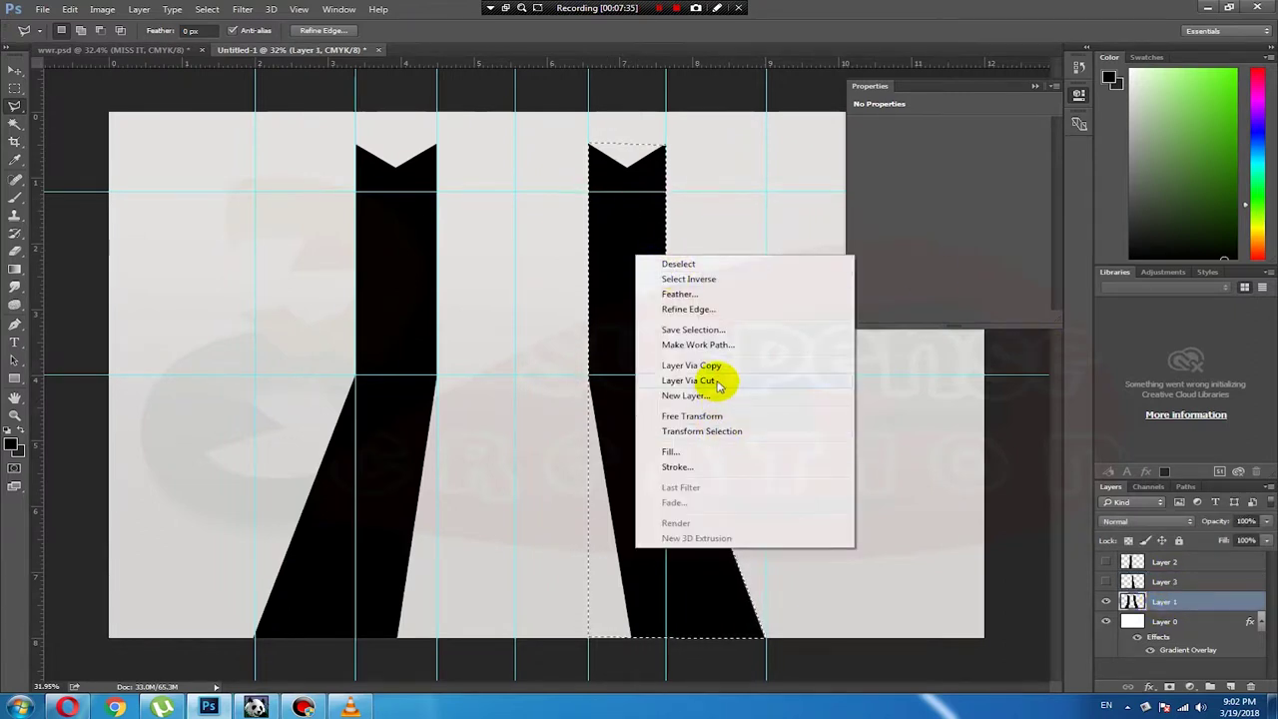
left_click(711, 372)
Step: Make Layers 1–4 all visible so the complete ribbon shows
left_click(1105, 602)
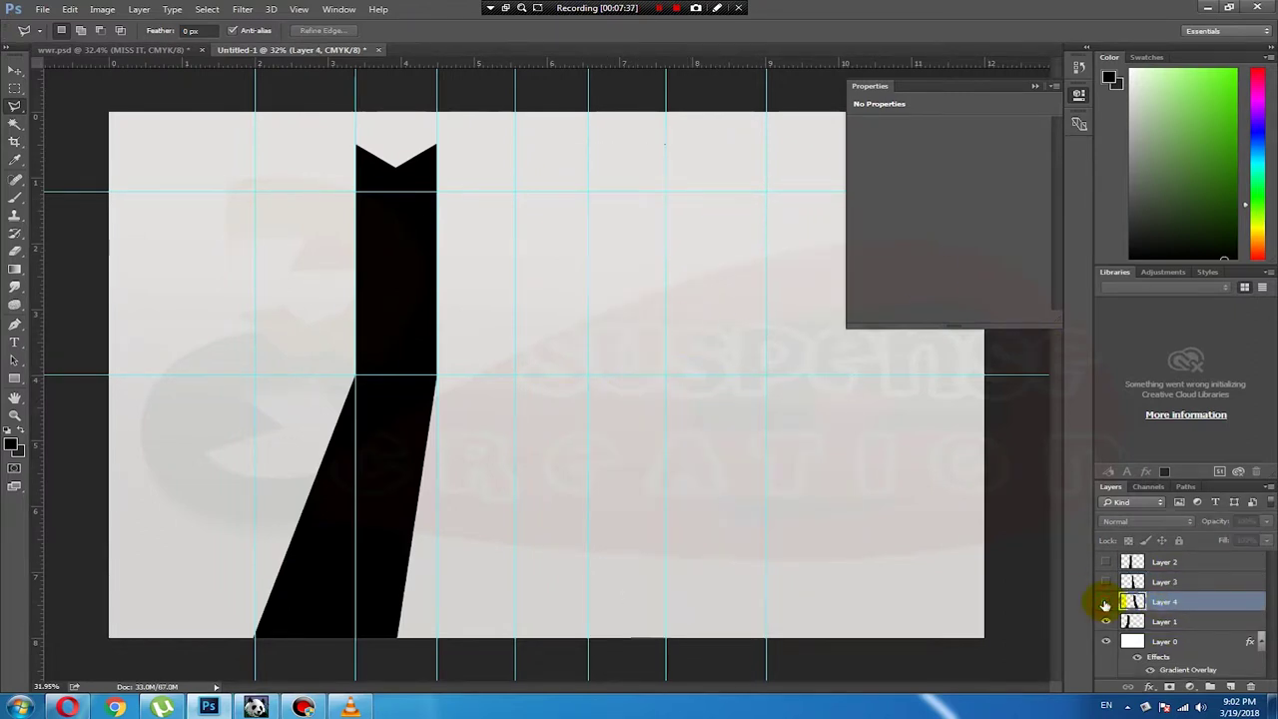
left_click(1105, 602)
left_click(1105, 602)
left_click(1105, 601)
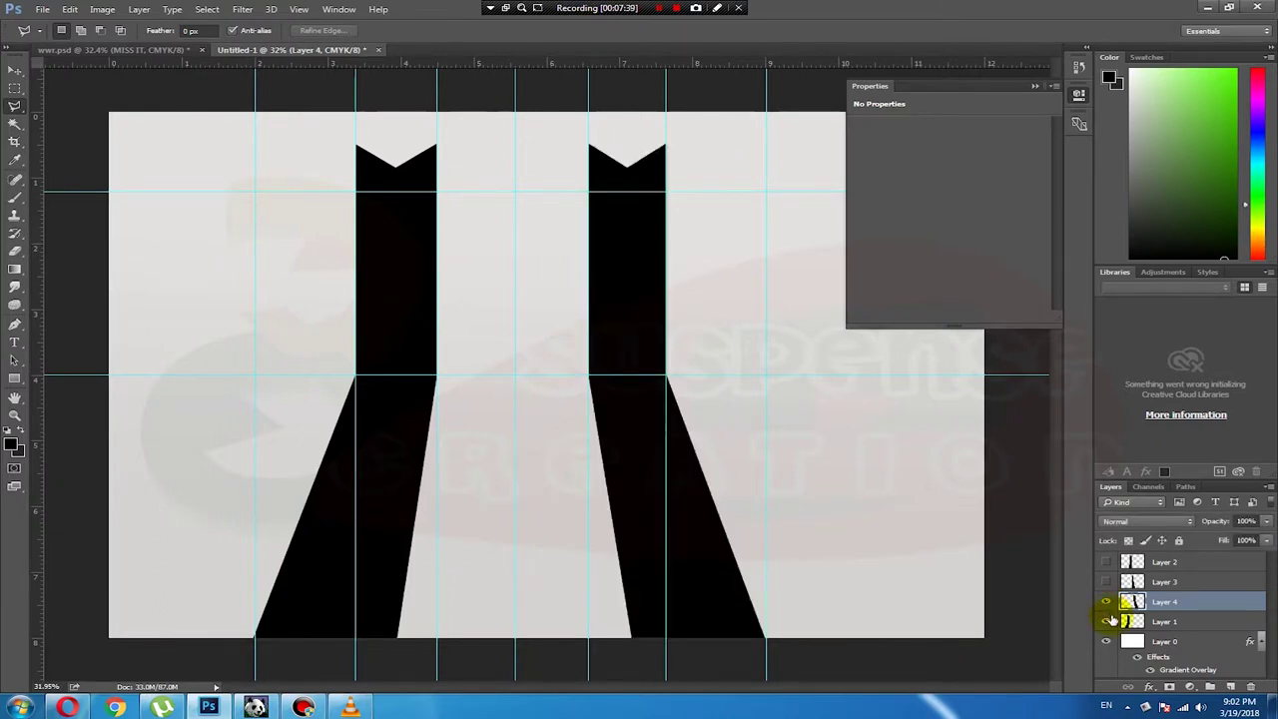
left_click(1106, 621)
left_click(1106, 621)
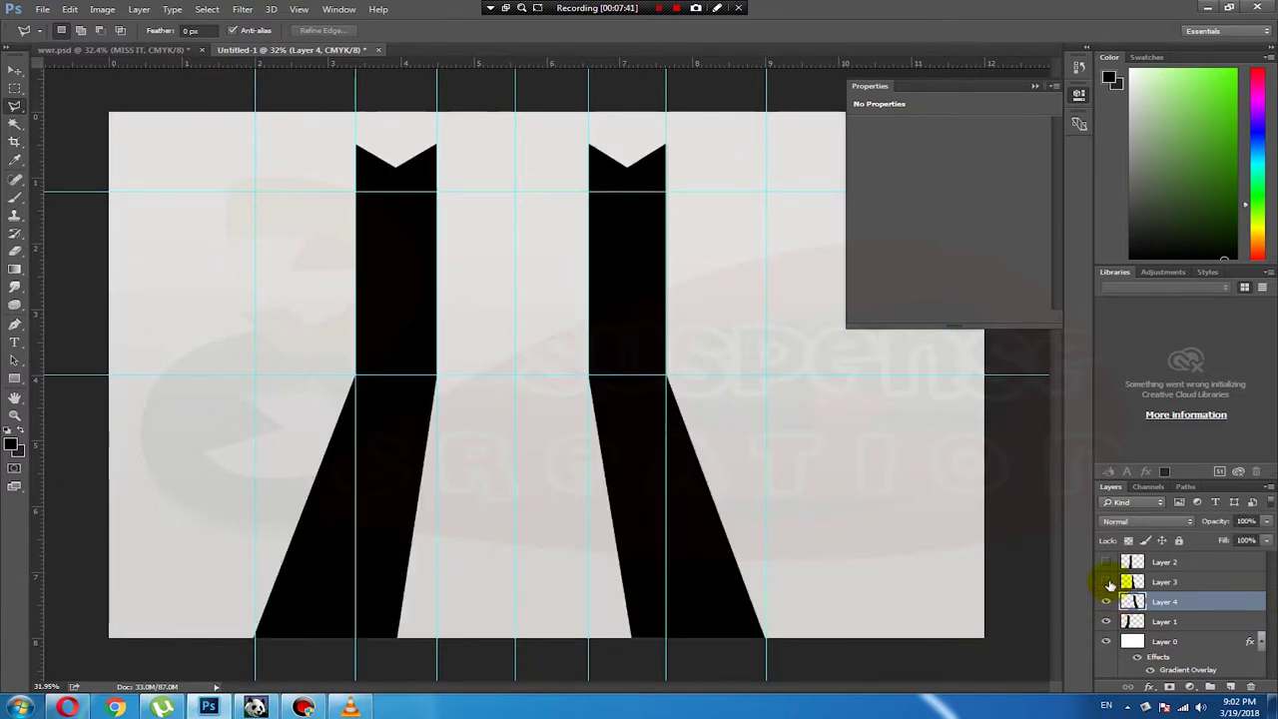
left_click(1107, 564)
left_click(1106, 562)
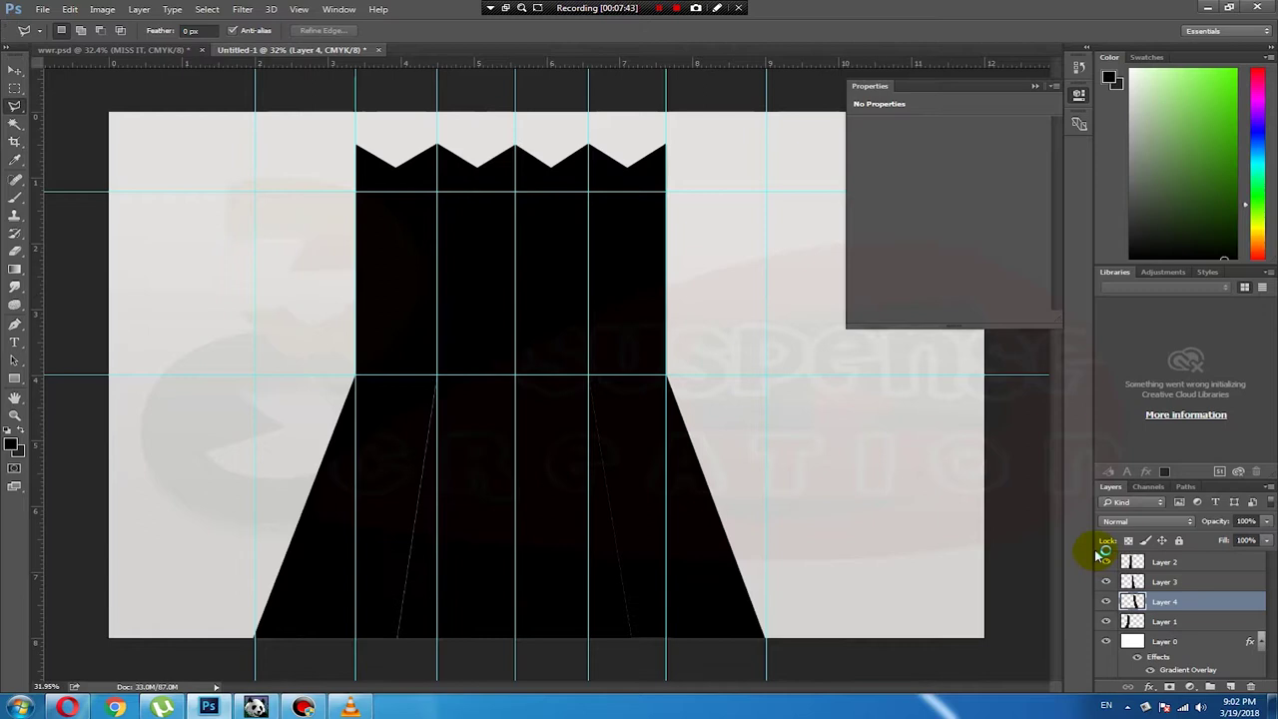
Step: Open Layer 1's Blending Options and enable Gradient Overlay (31%, 87°, 55% scale)
left_click(16, 88)
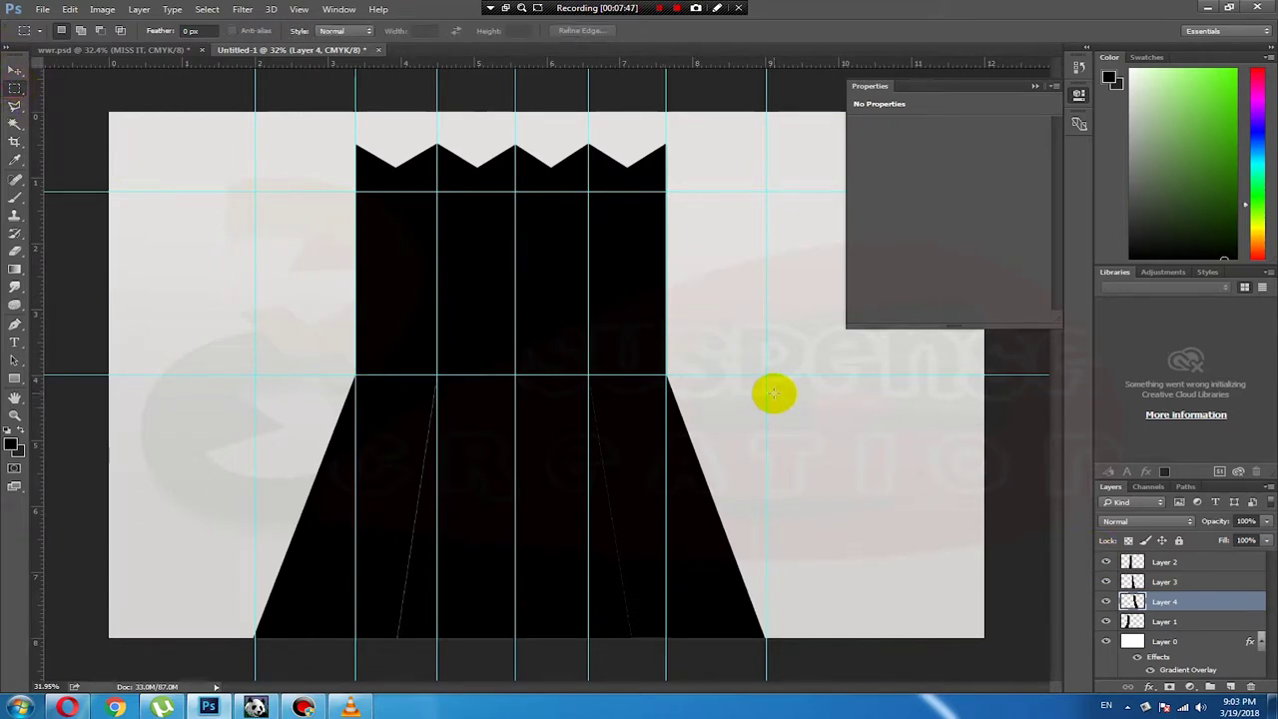
right_click(399, 272, "ctrl")
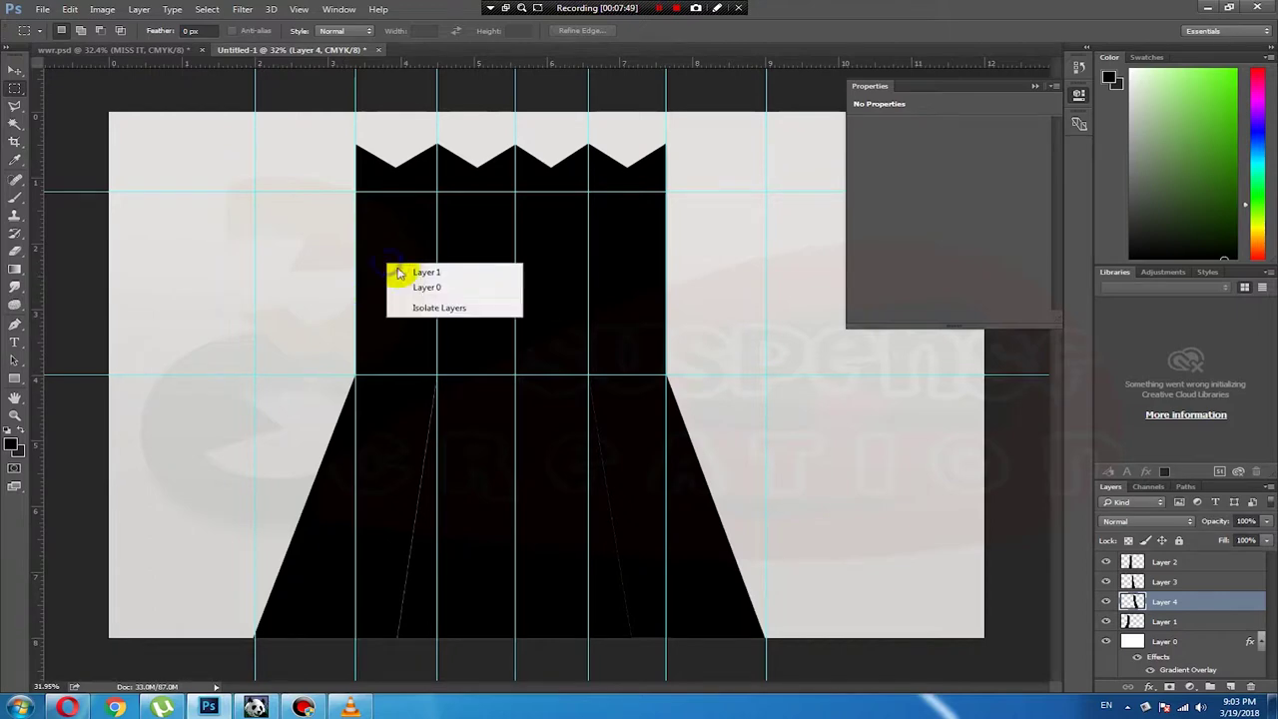
left_click(419, 273)
right_click(420, 267)
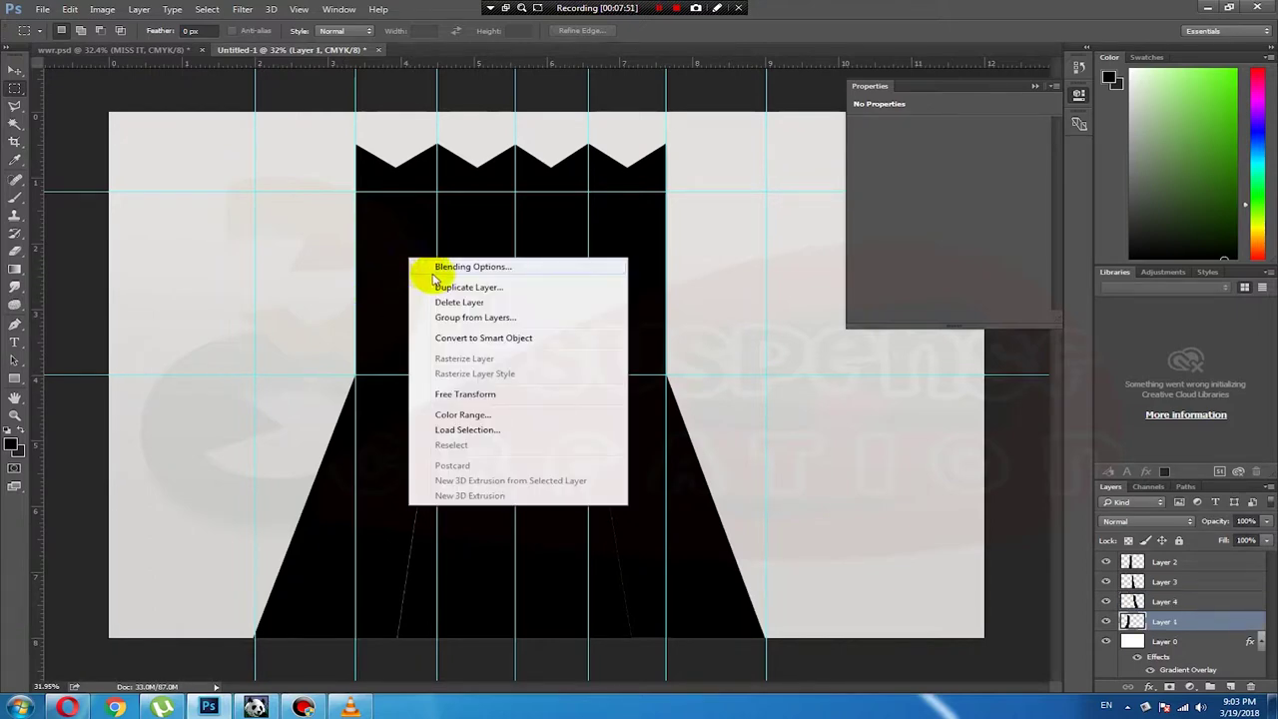
left_click(450, 268)
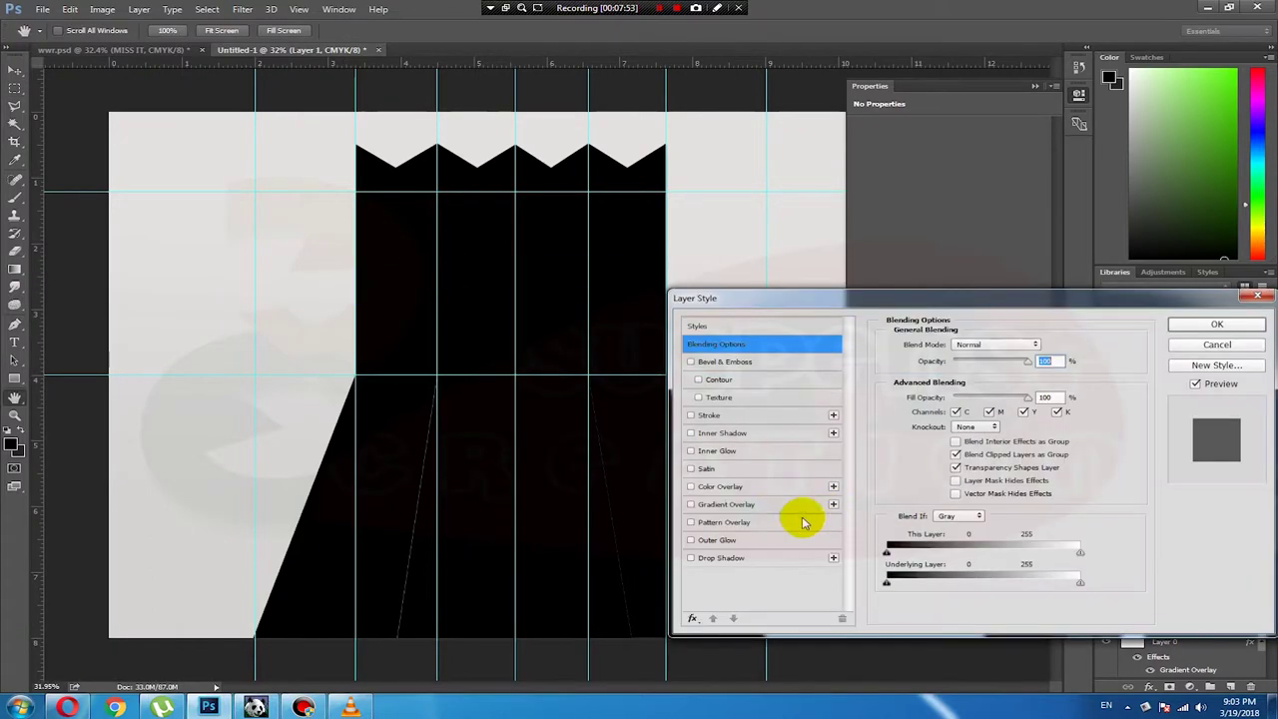
left_click(715, 489)
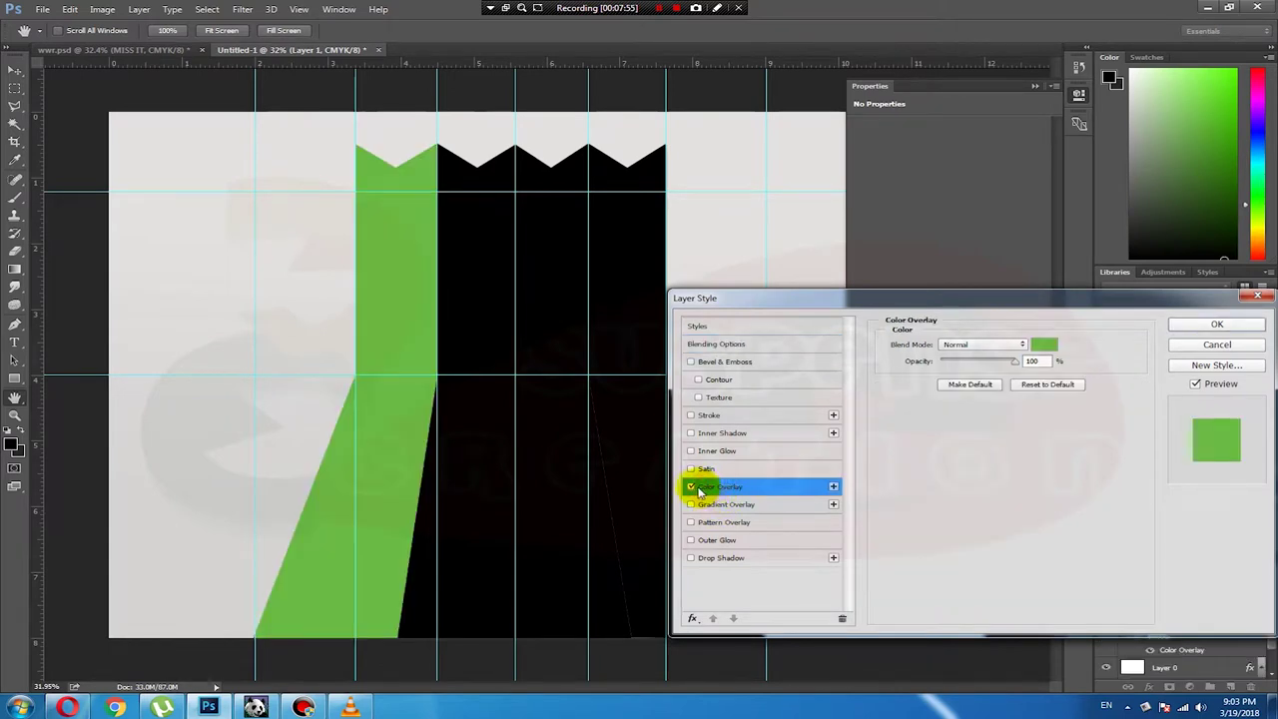
left_click(691, 486)
left_click(795, 511)
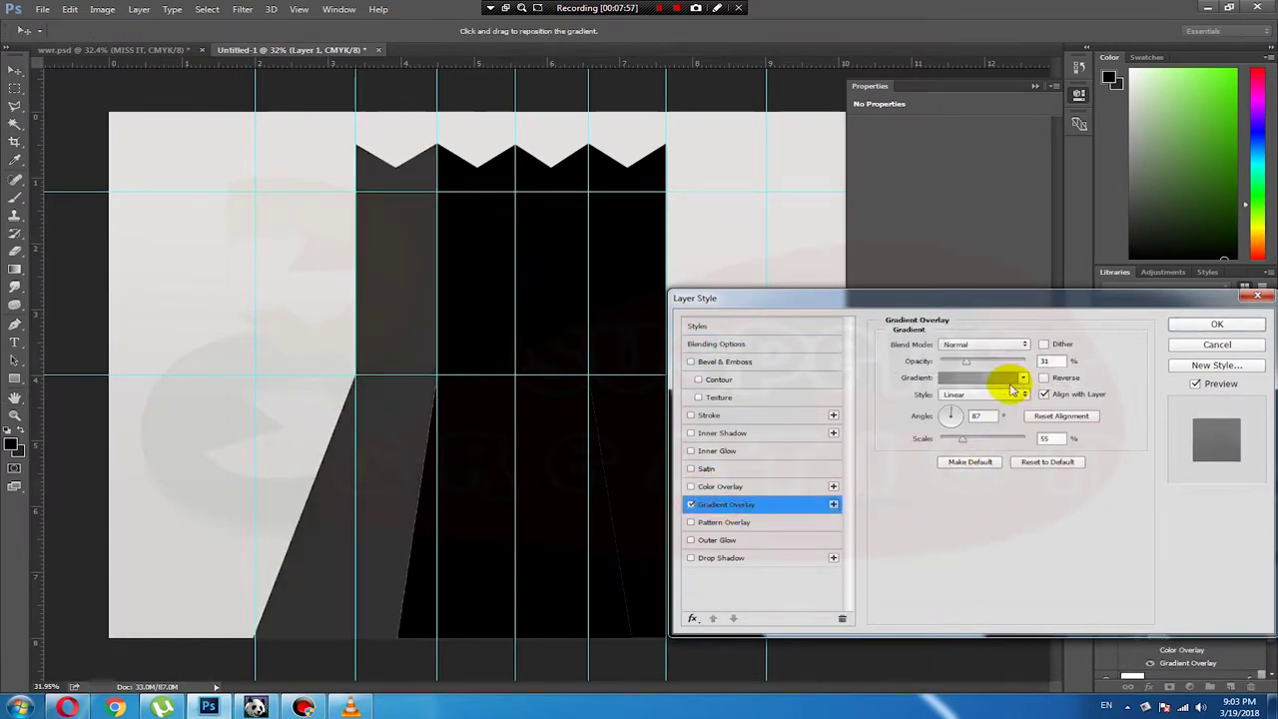
Step: On Opera's W3Schools Colors HEX page, select the hex code #e1784f
left_click(67, 706)
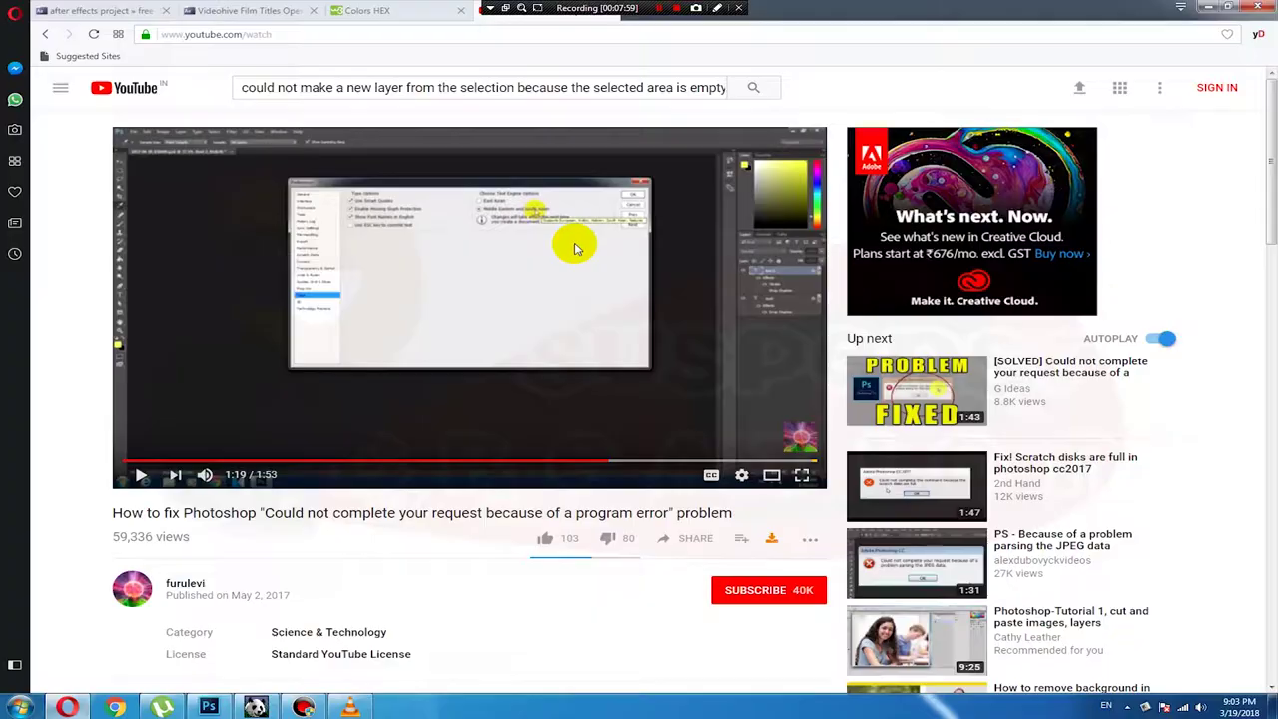
left_click(399, 11)
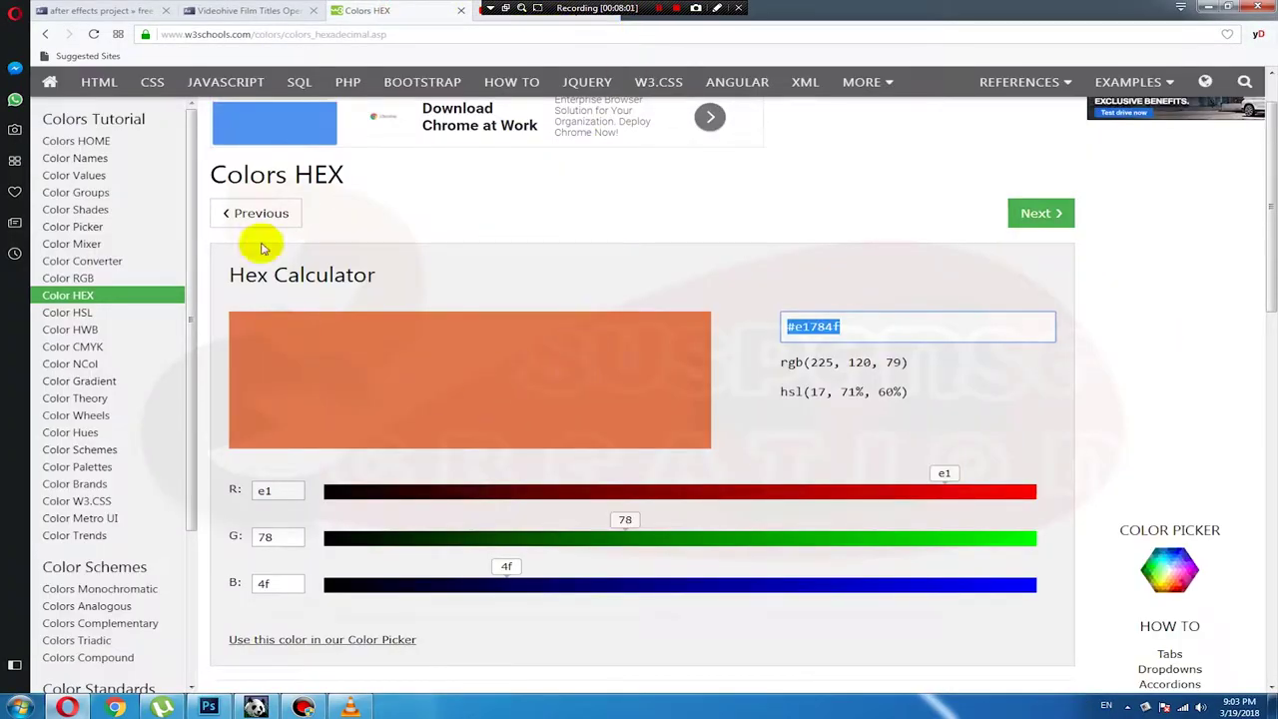
left_click_drag(622, 8, 833, 9)
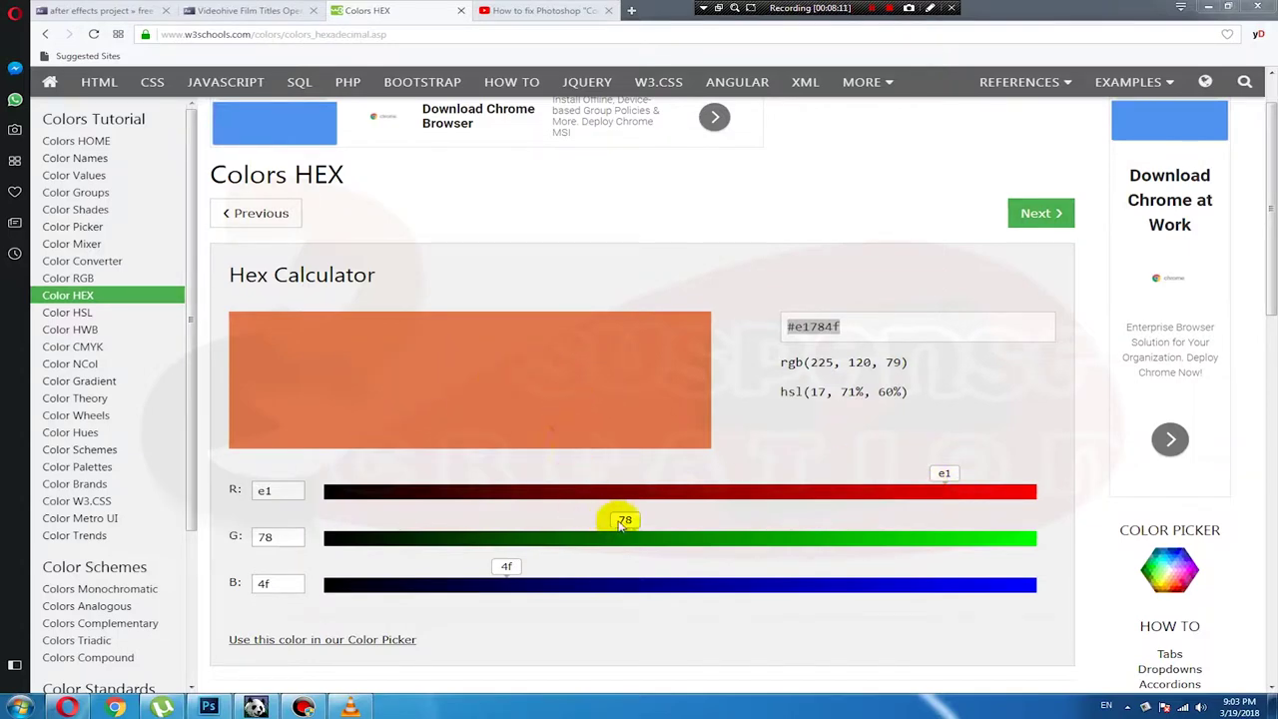
left_click(869, 325)
left_click_drag(870, 324, 792, 325)
key("ctrl+c")
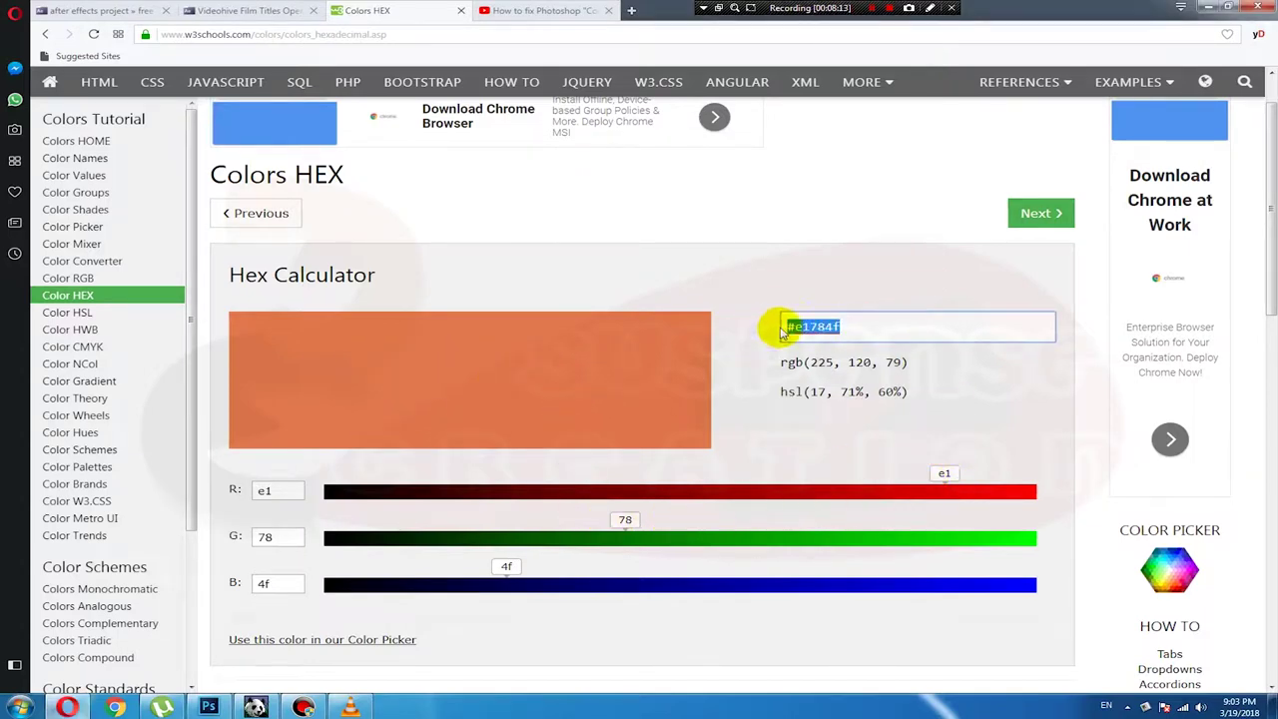
Step: Set both stops of Layer 1's overlay gradient to orange e1784f
mouse_move(303, 706)
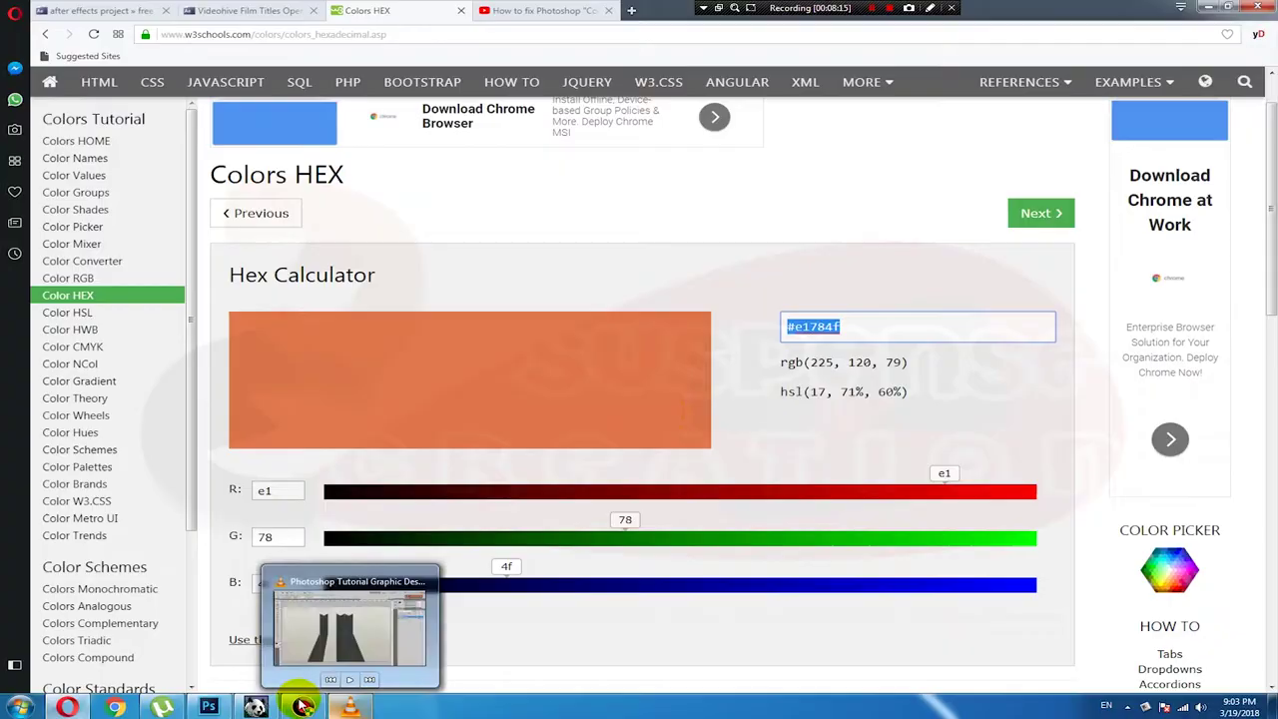
left_click(209, 705)
left_click(968, 380)
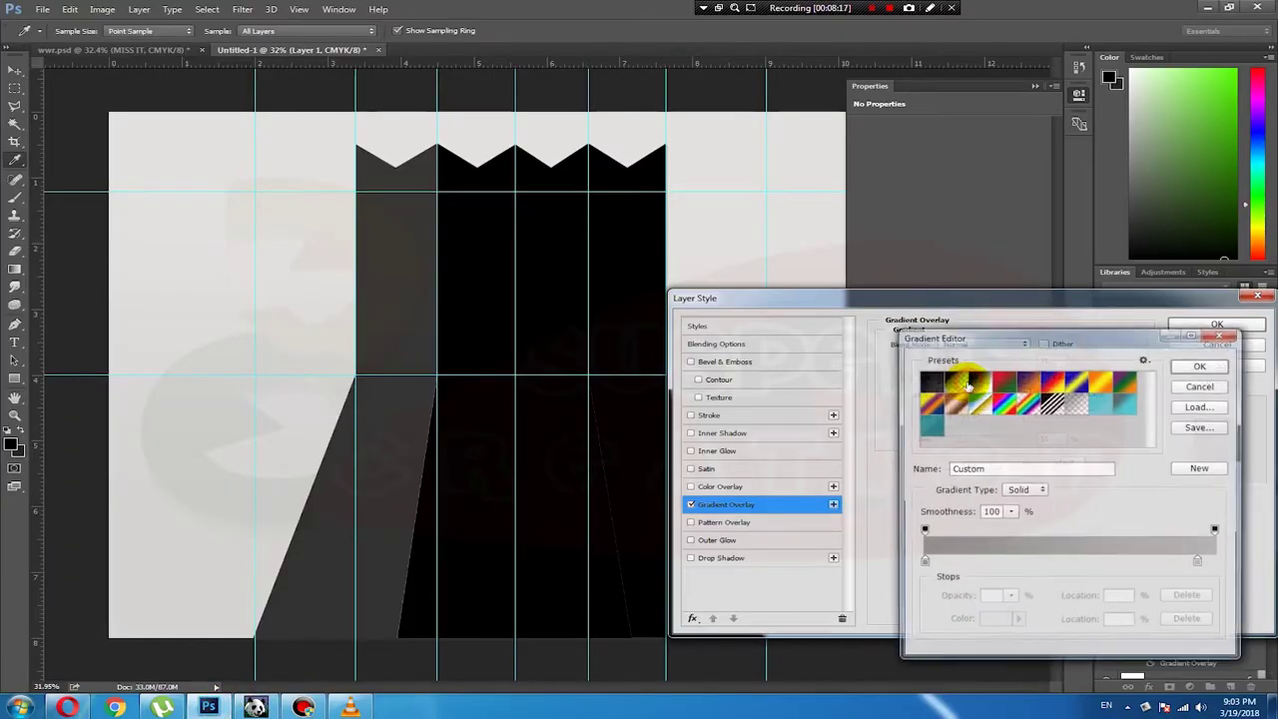
double_click(924, 562)
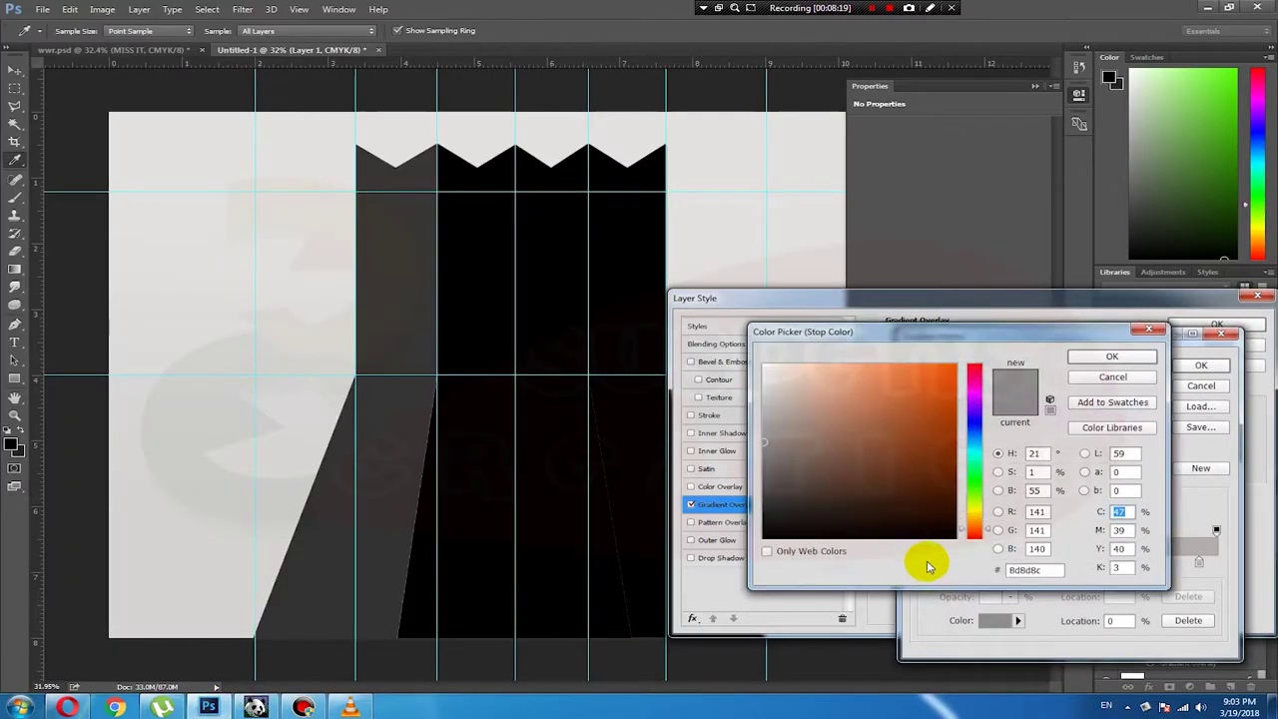
key("ctrl+v")
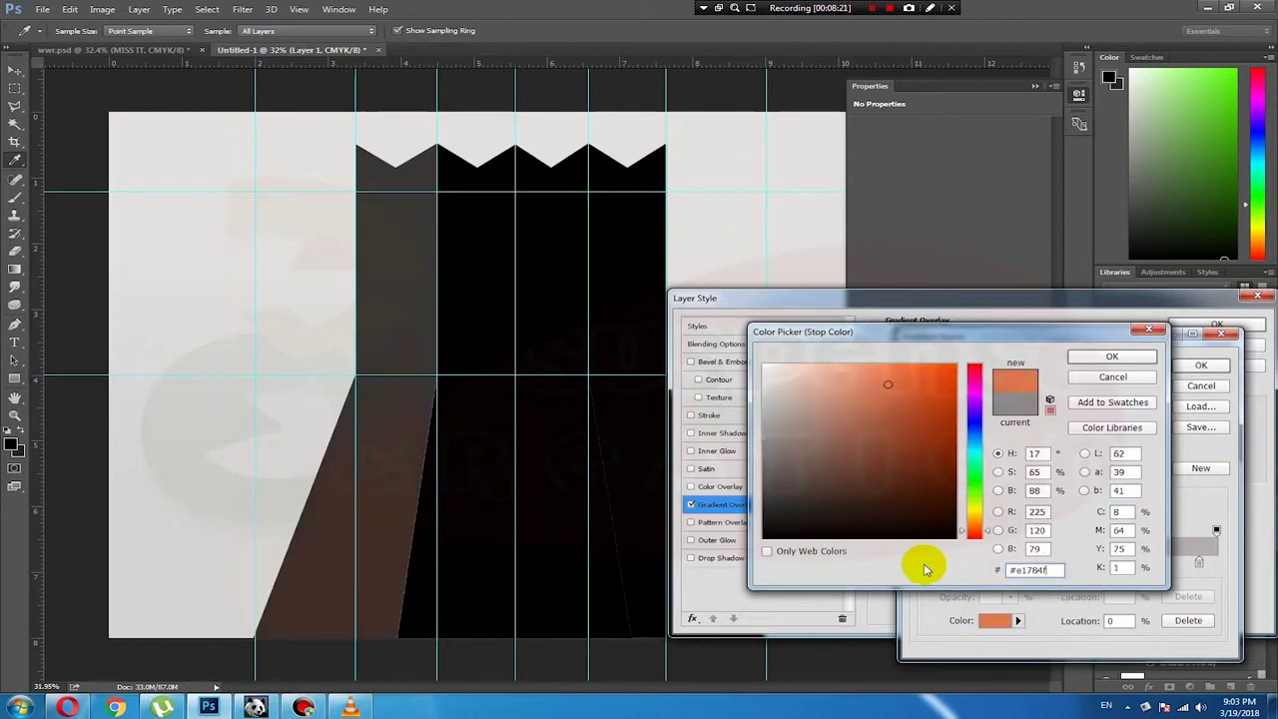
left_click(1147, 360)
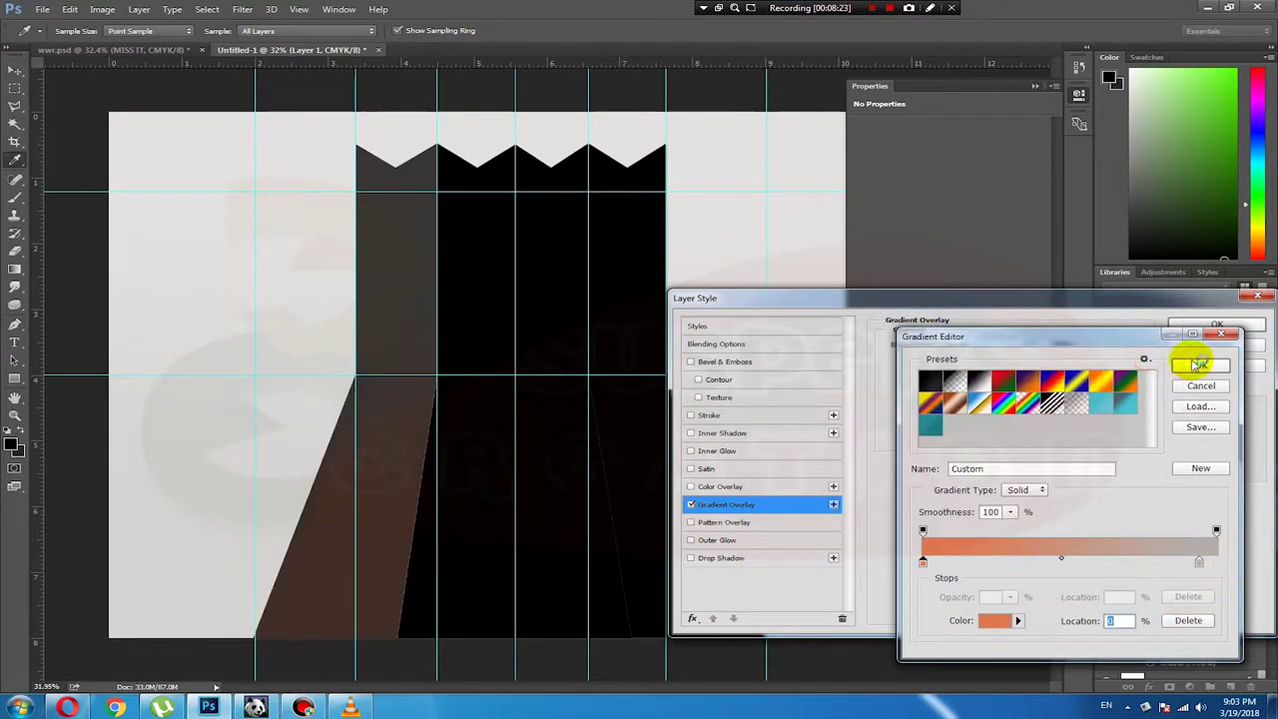
double_click(1199, 563)
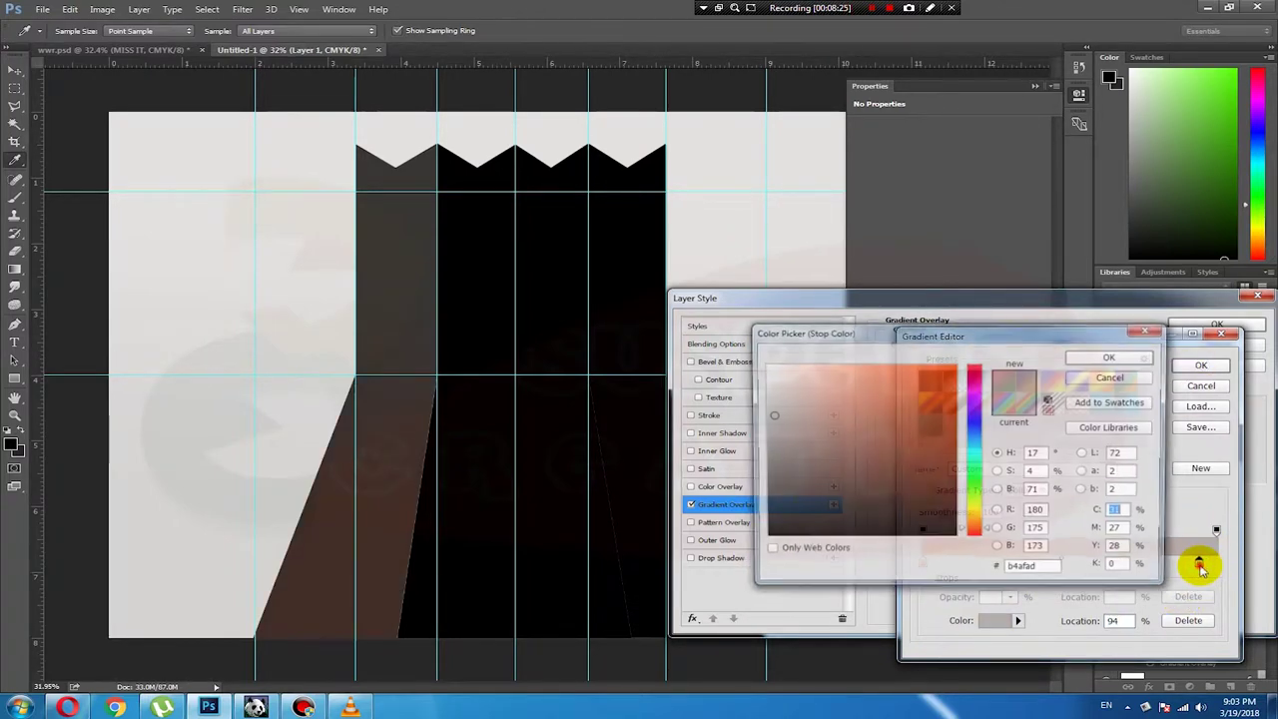
left_click(1048, 569)
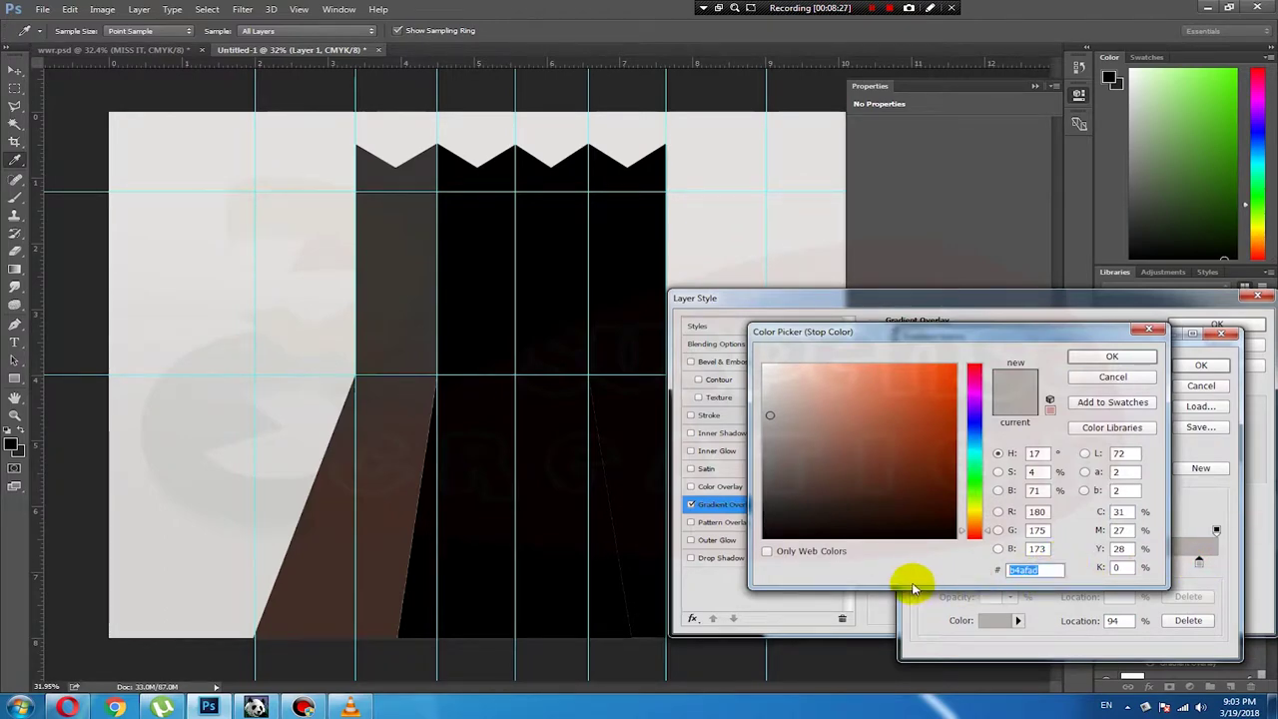
key("ctrl+v")
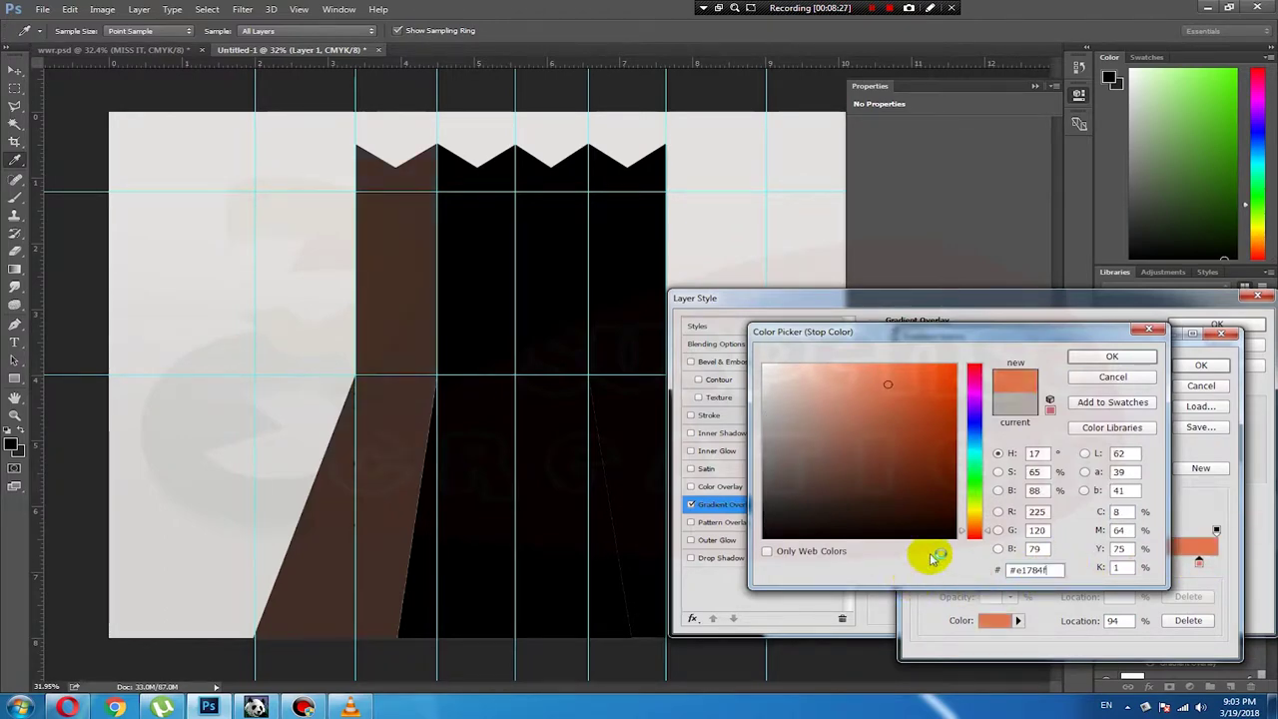
left_click(1135, 356)
left_click(1219, 366)
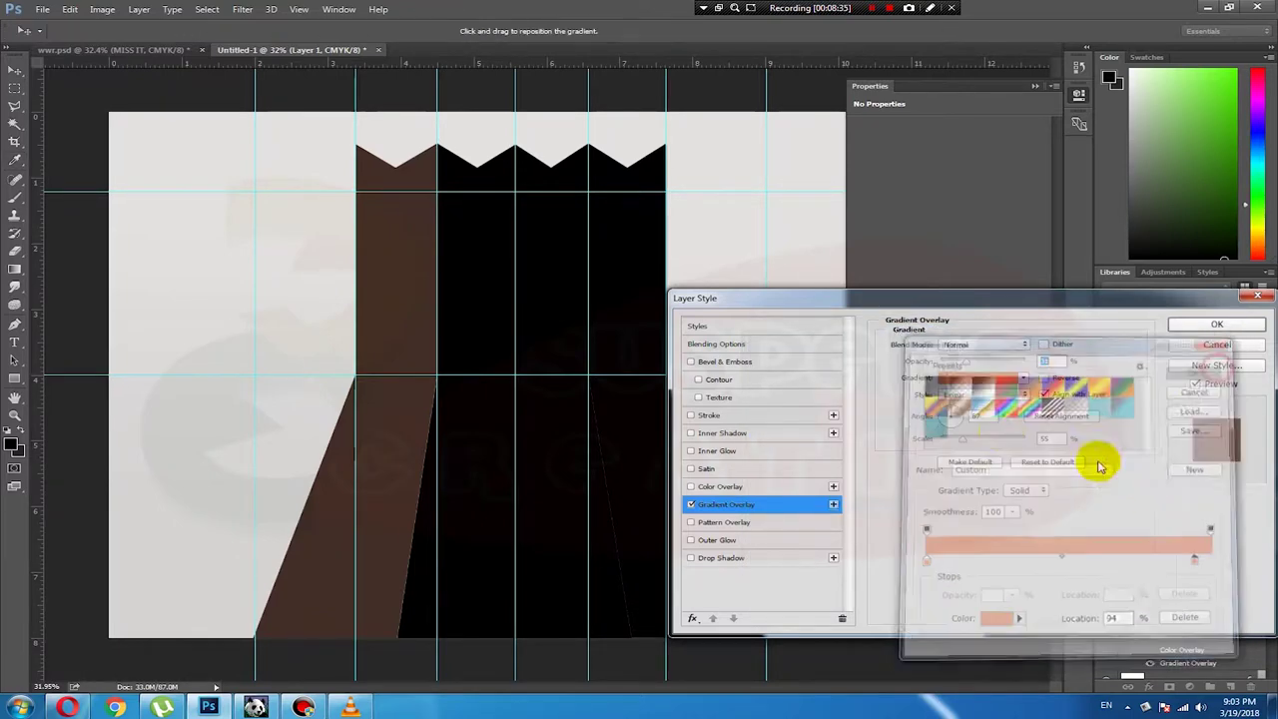
Step: Set 100% opacity, 150% scale, a lighter orange middle stop and new angle, then apply
left_click_drag(969, 359, 1043, 364)
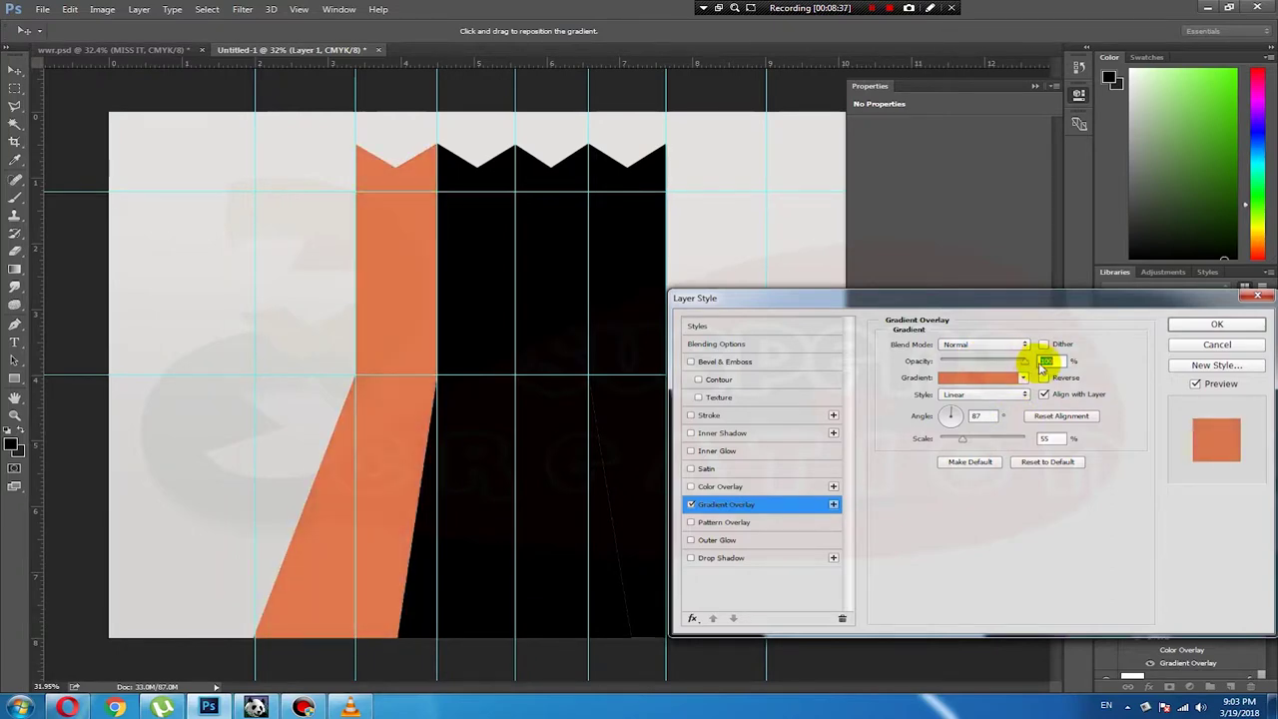
left_click_drag(983, 440, 1043, 440)
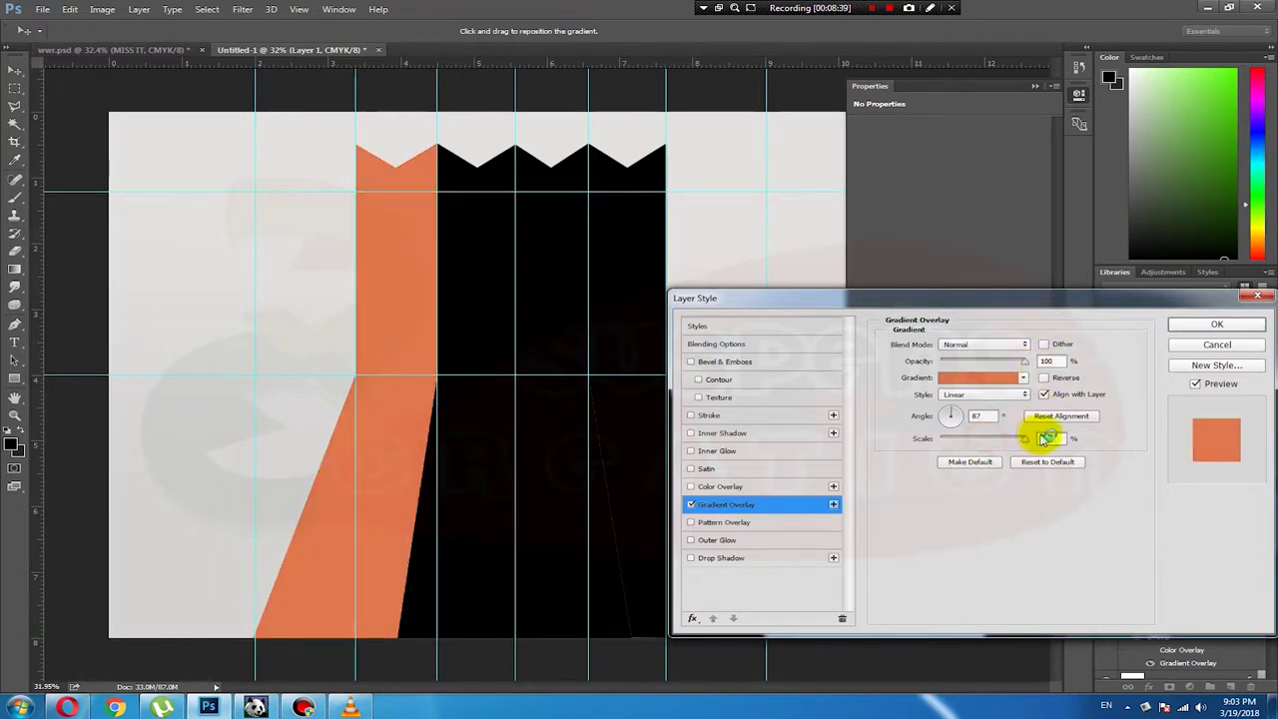
left_click(1003, 378)
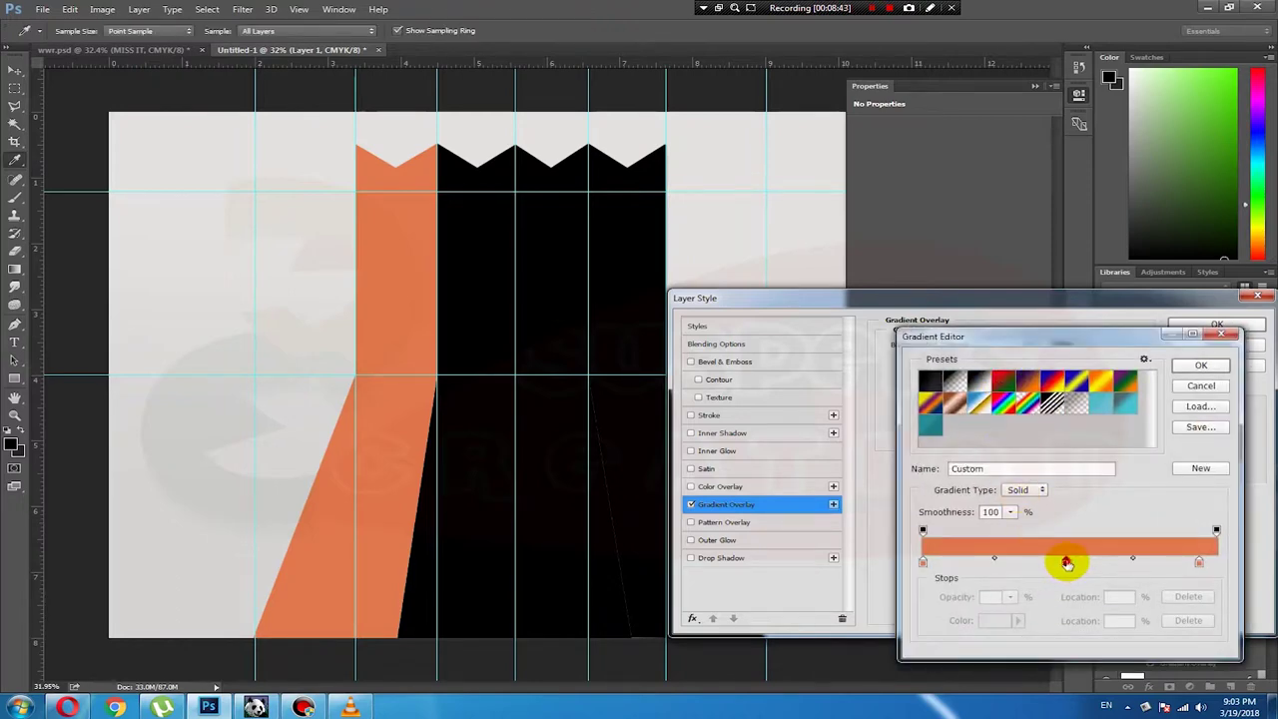
left_click(1066, 563)
double_click(1066, 563)
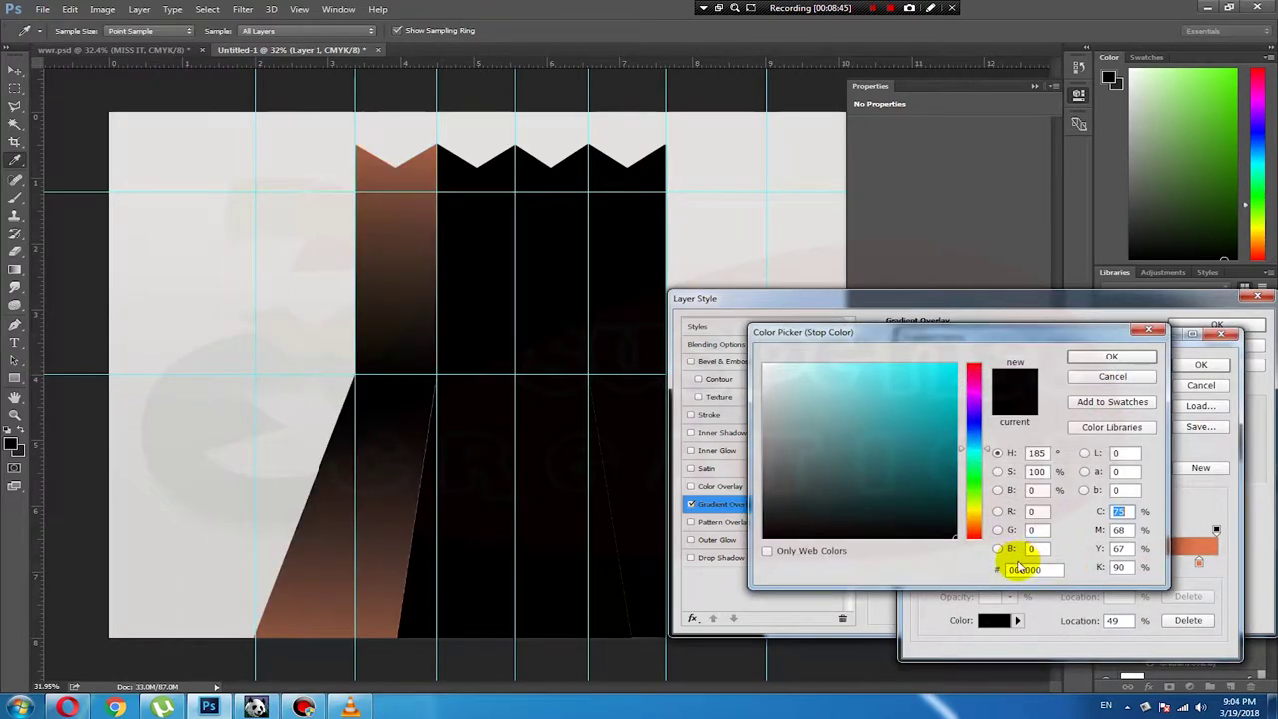
type("#e1784f")
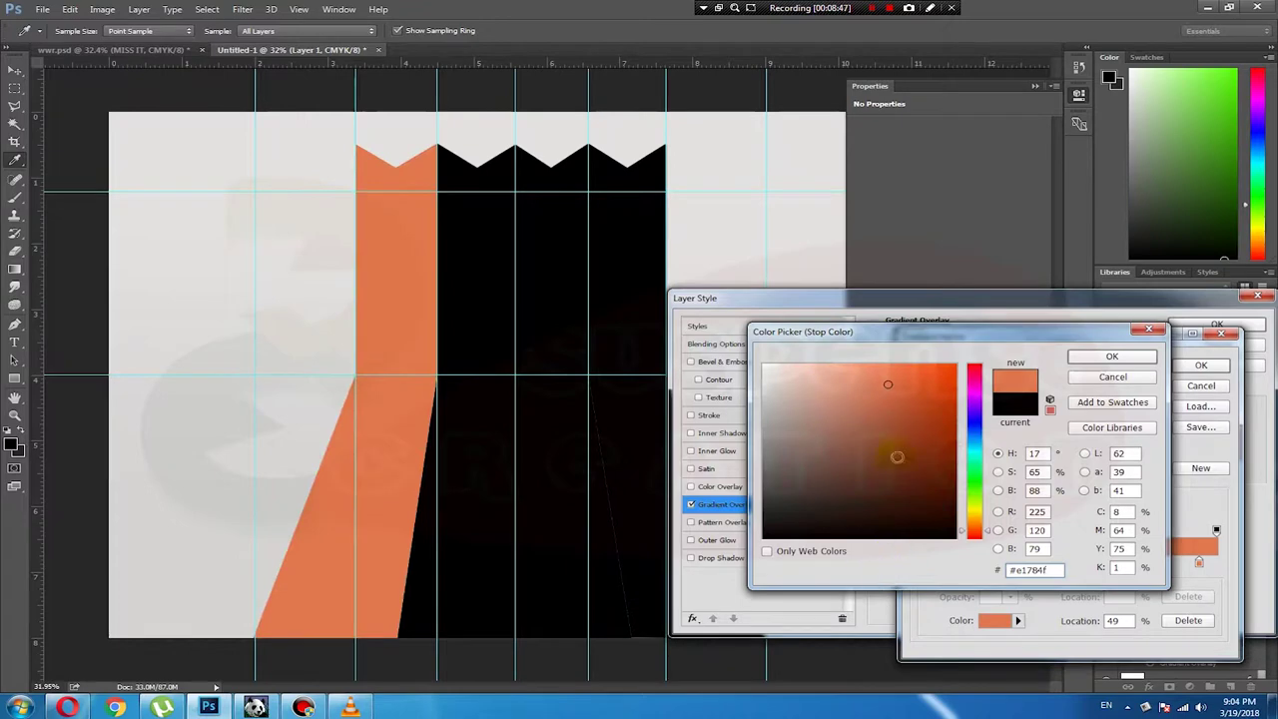
mouse_move(886, 382)
left_mouse_down()
mouse_move(907, 374)
mouse_move(873, 365)
left_mouse_up()
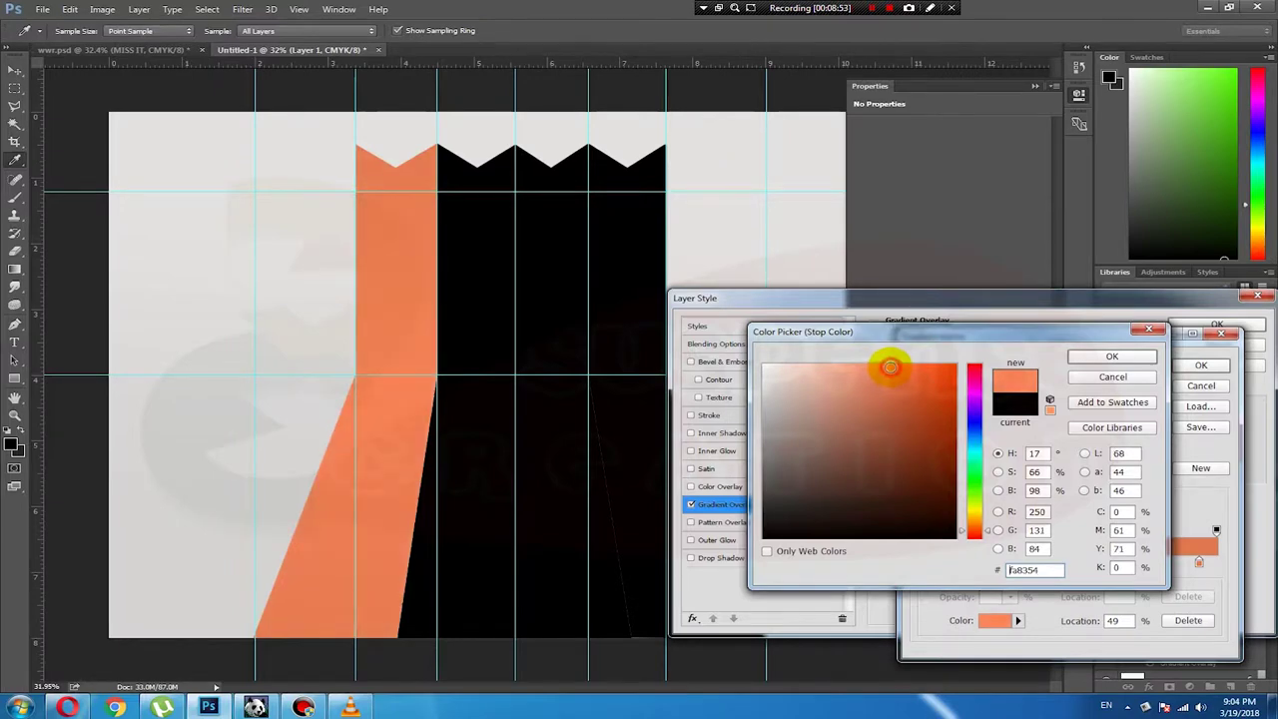
left_click(1126, 356)
left_click(1203, 366)
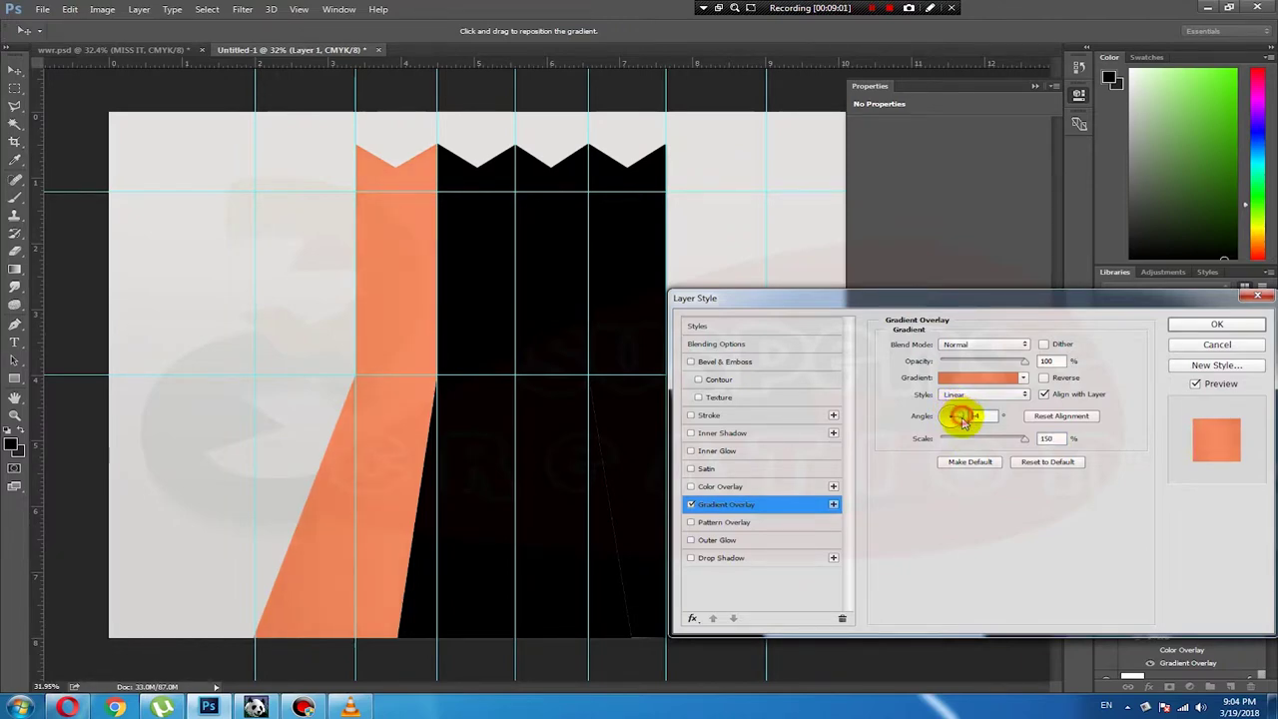
mouse_move(964, 426)
left_mouse_down()
mouse_move(949, 403)
mouse_move(950, 415)
left_mouse_up()
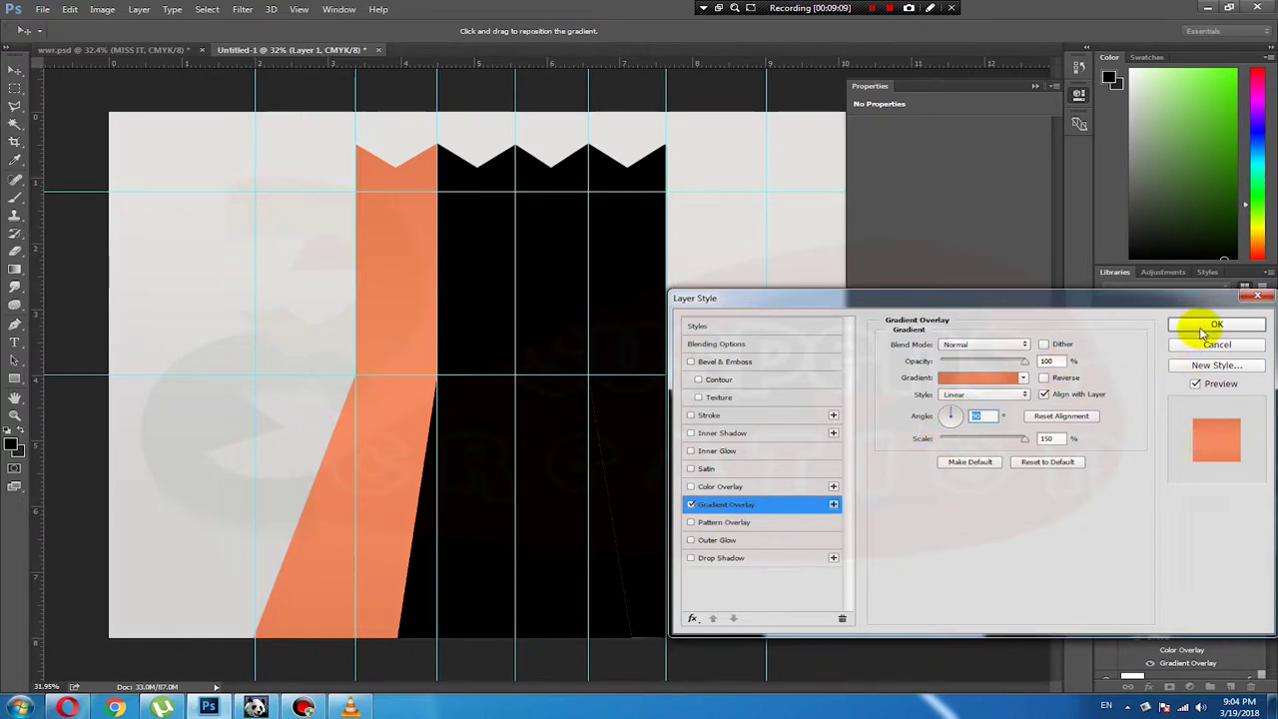
left_click(1205, 325)
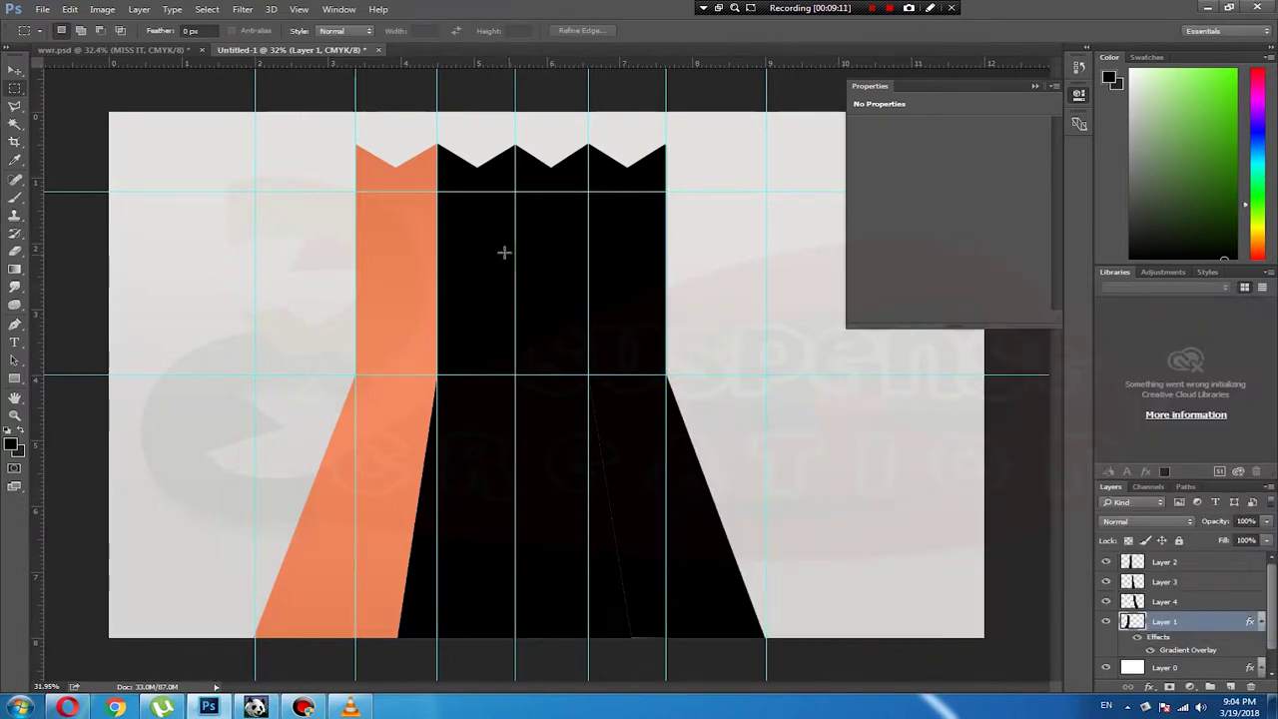
right_click(499, 259)
left_click(530, 255)
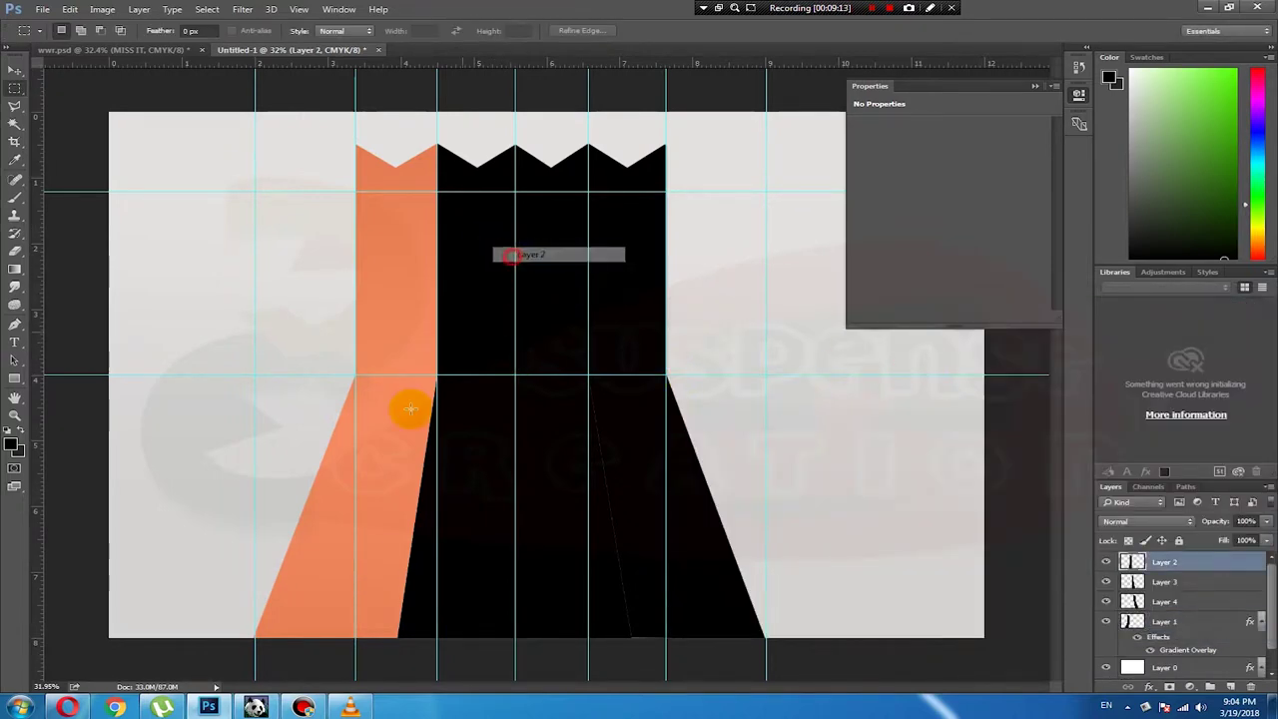
Step: Dial the Hex Calculator's red and green to #cad54f and copy that hex code
left_click(207, 707)
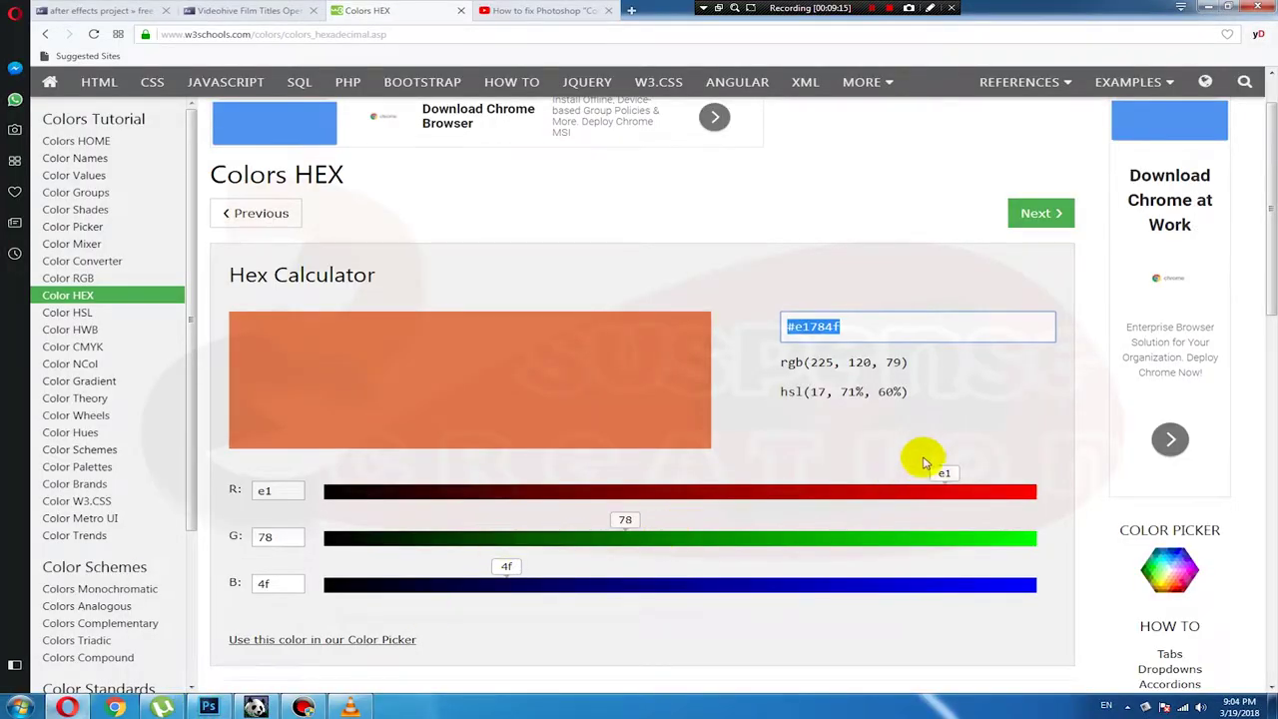
left_click(654, 499)
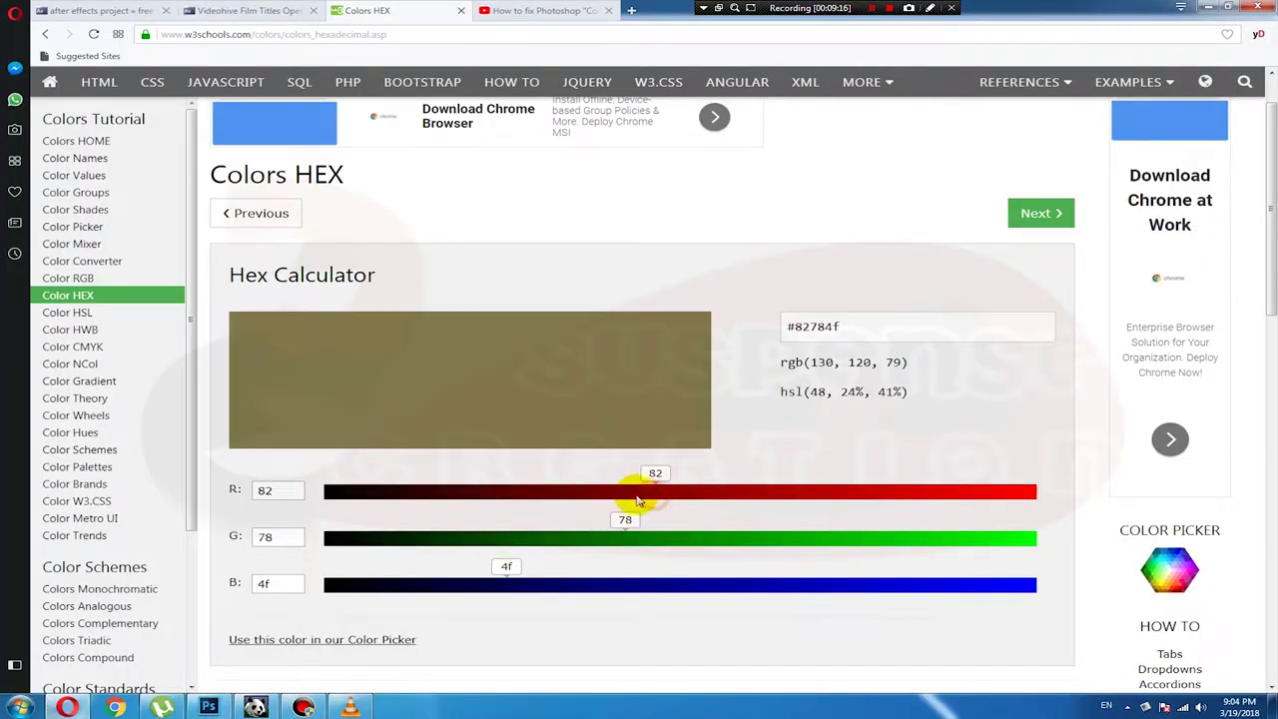
left_click(530, 492)
left_click(807, 494)
left_click(721, 539)
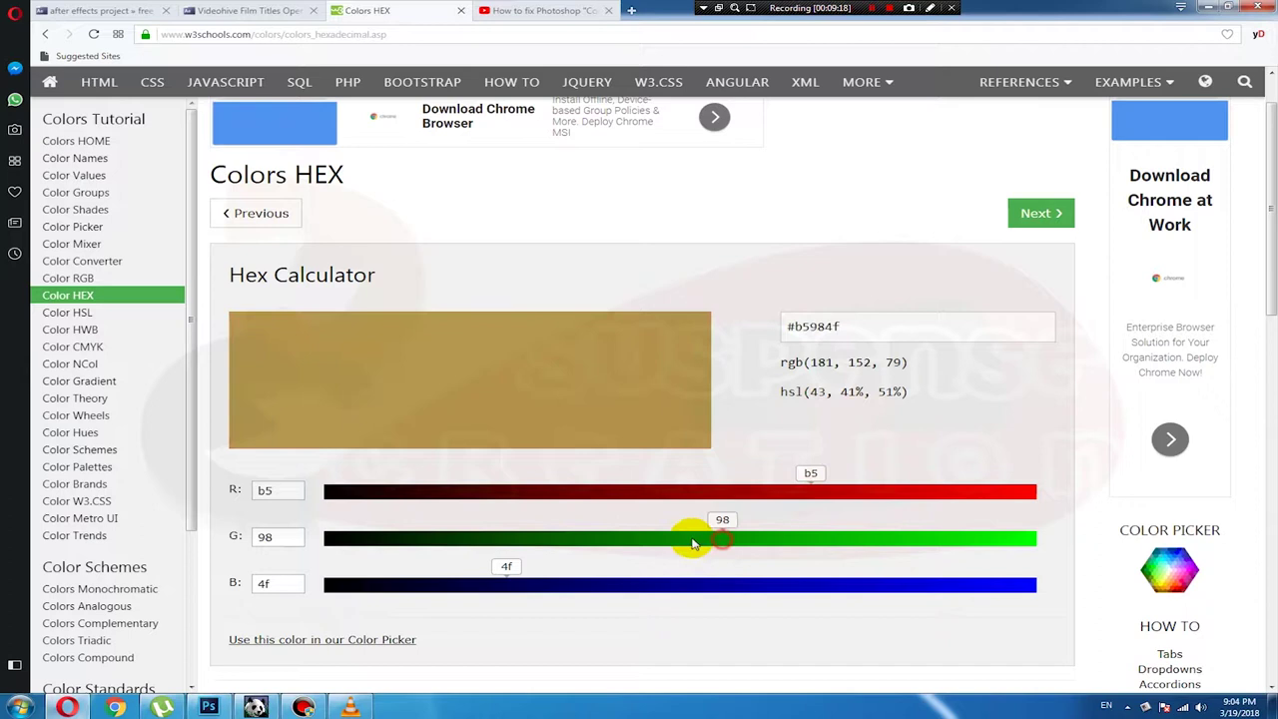
left_click(613, 542)
left_click(904, 542)
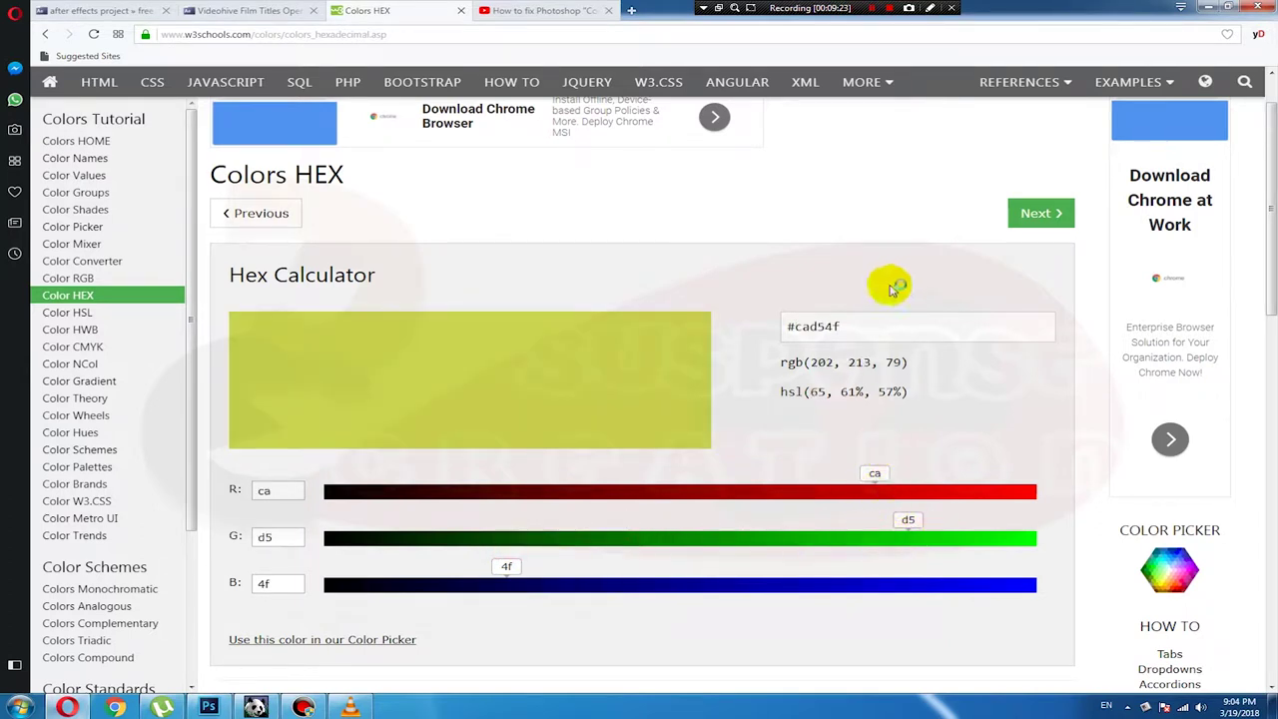
left_click_drag(852, 328, 779, 336)
key("ctrl+c")
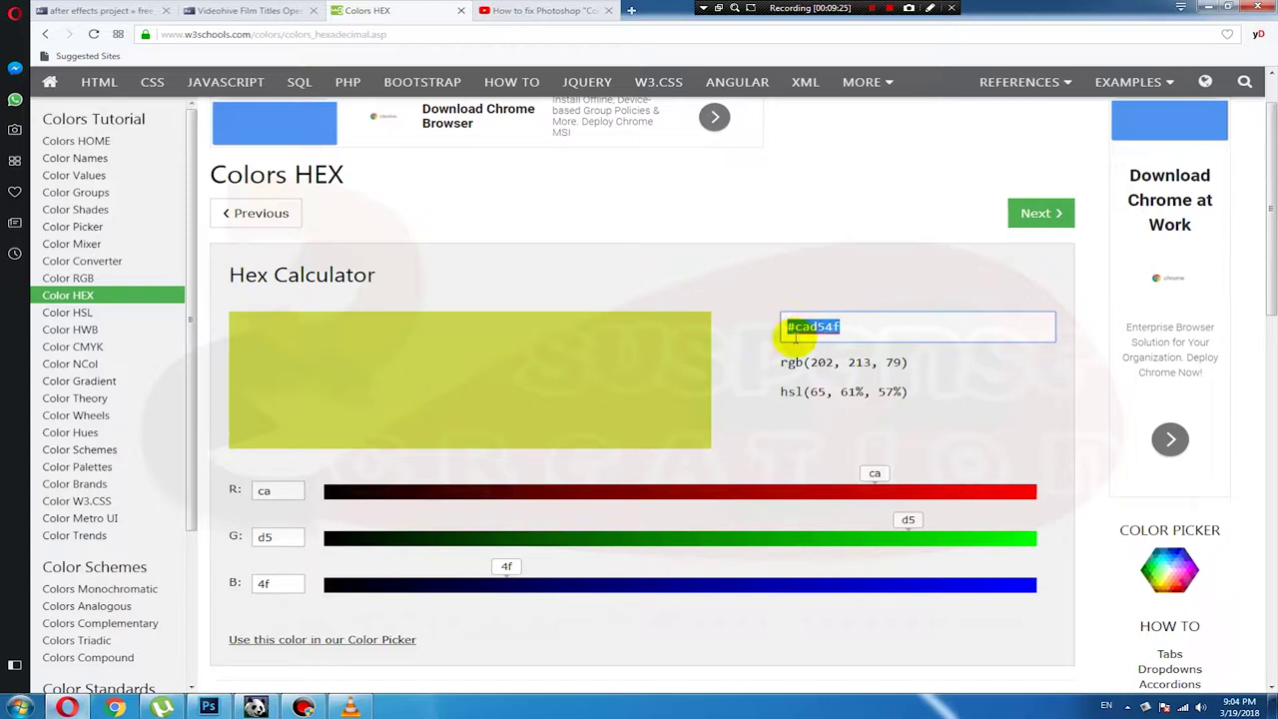
left_click(208, 707)
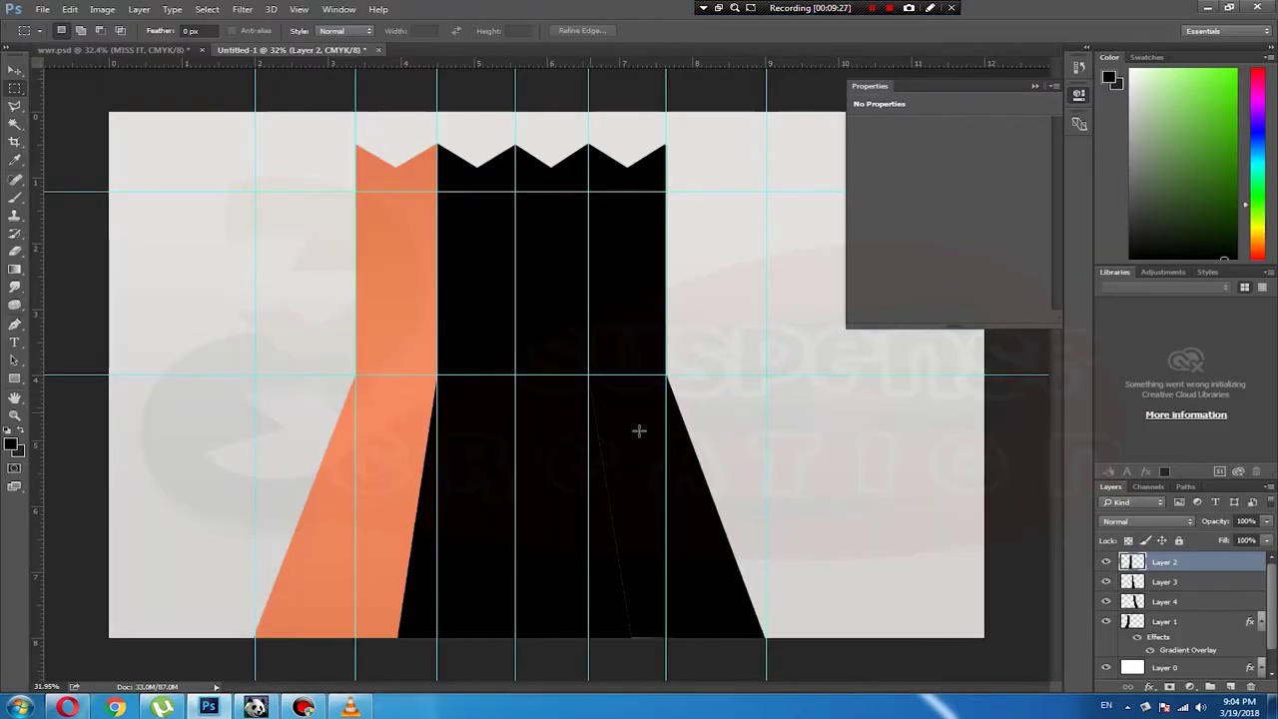
Step: Enable a Gradient Overlay on Layer 2 and open its gradient for editing
right_click(488, 228)
left_click(499, 237)
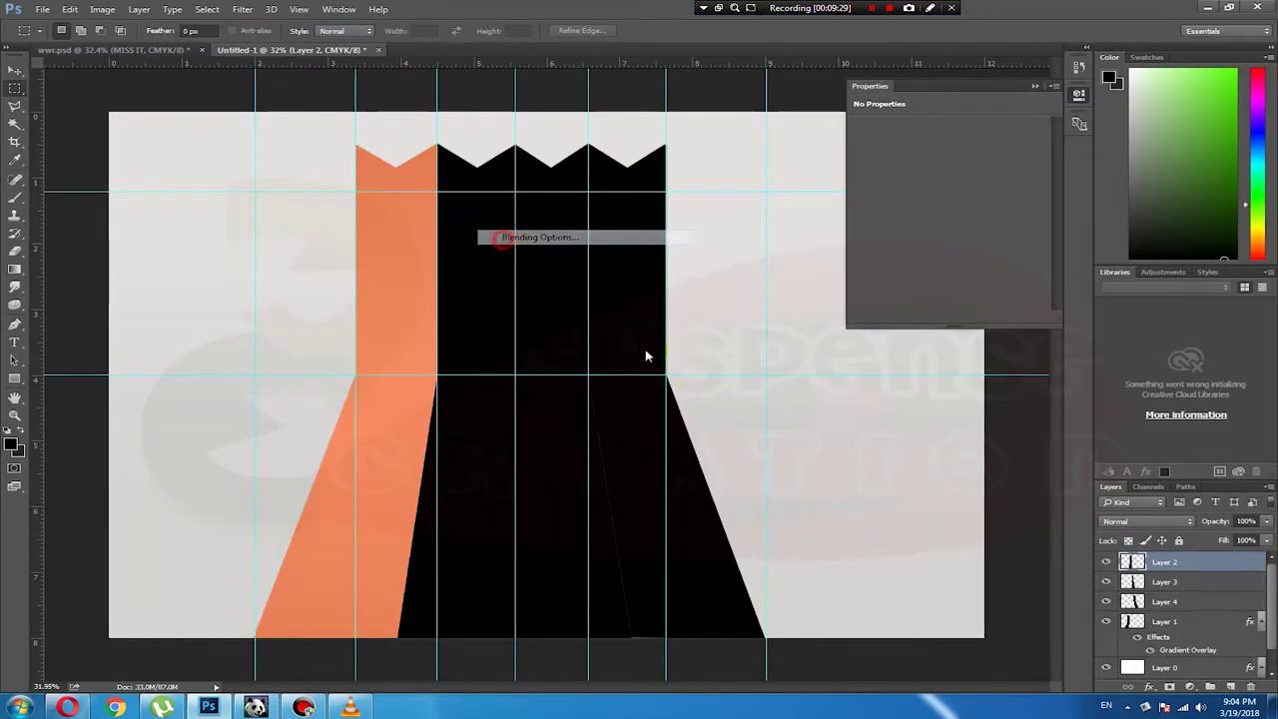
left_click(743, 504)
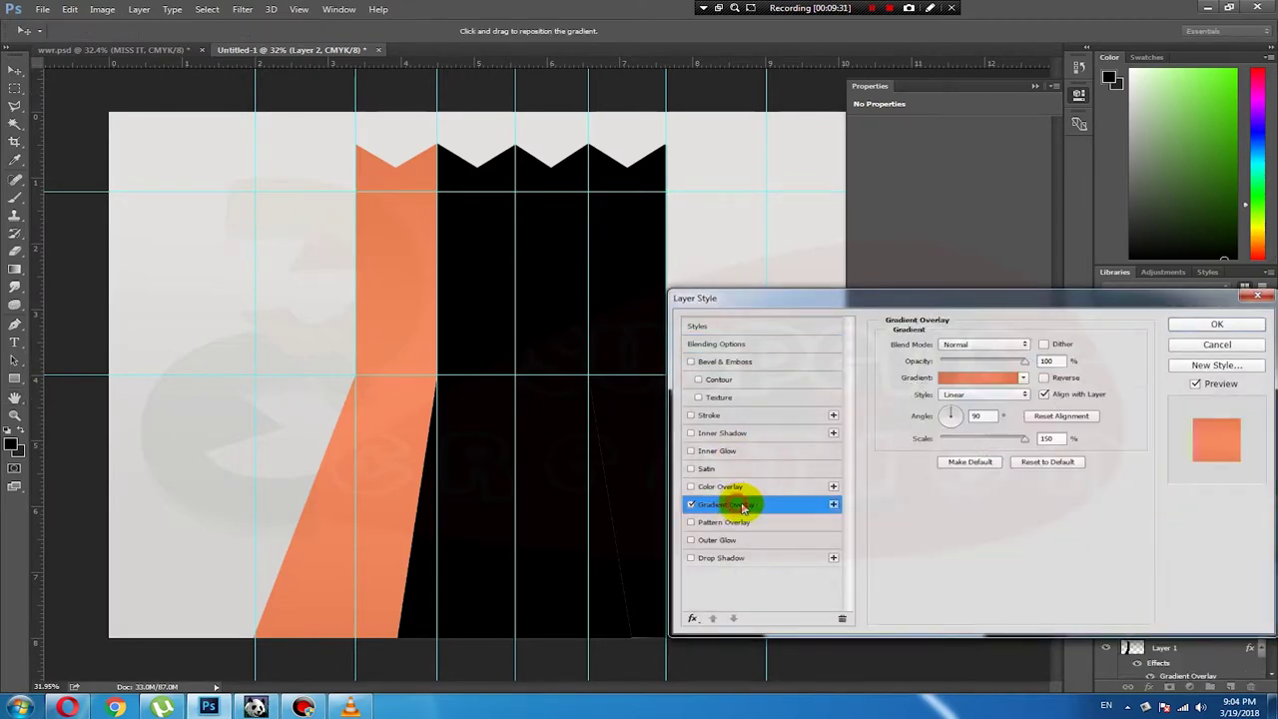
left_click(1003, 378)
Step: Set the left and right gradient stops to yellow-green #cad54f
double_click(923, 563)
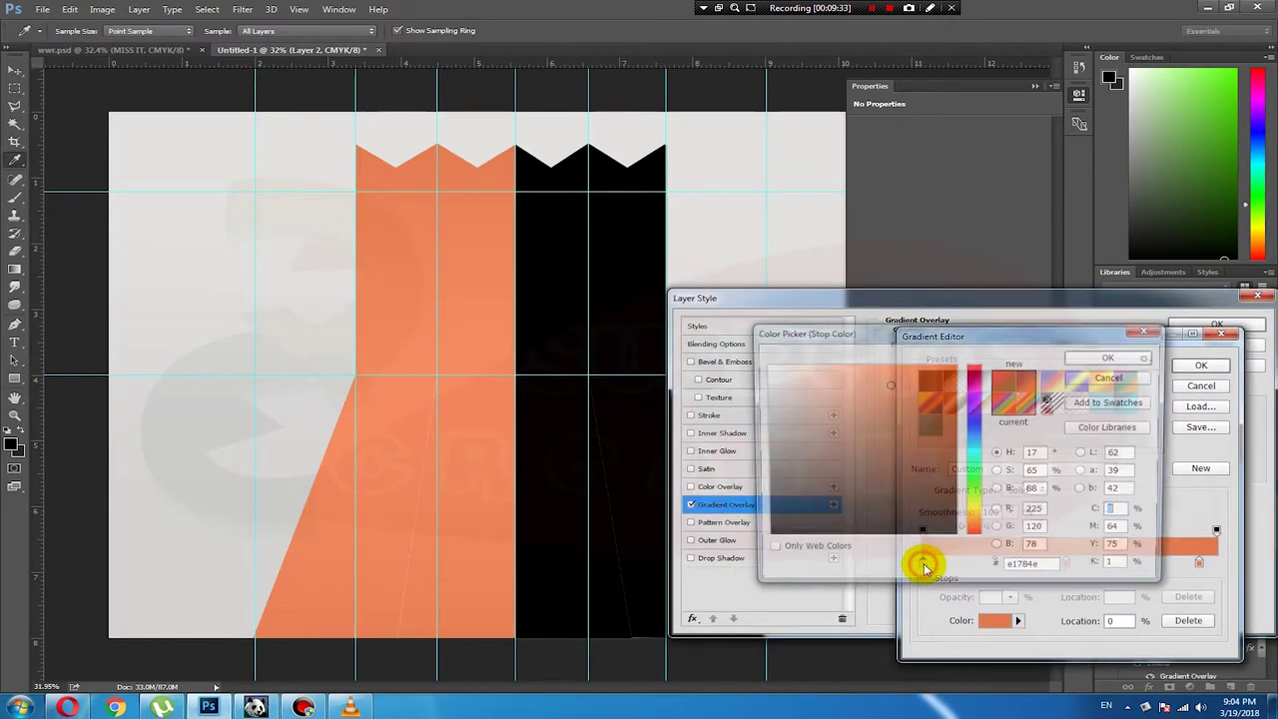
left_click(973, 506)
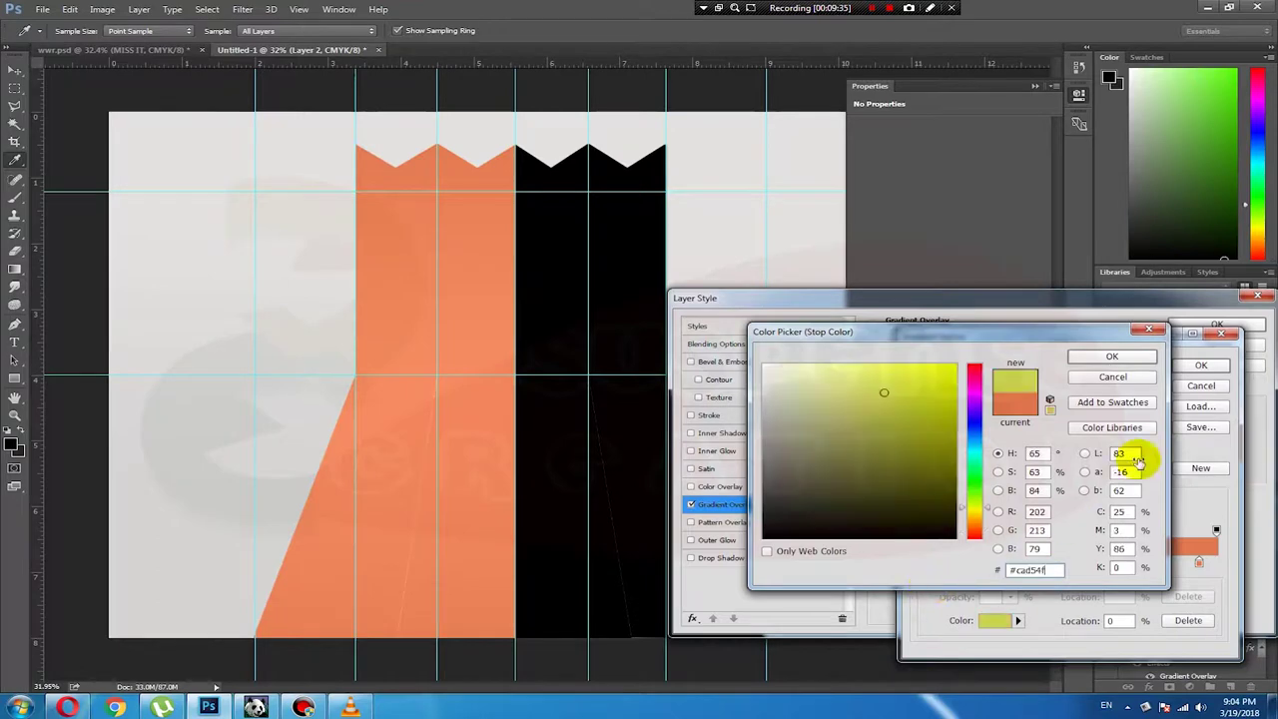
left_click(1111, 356)
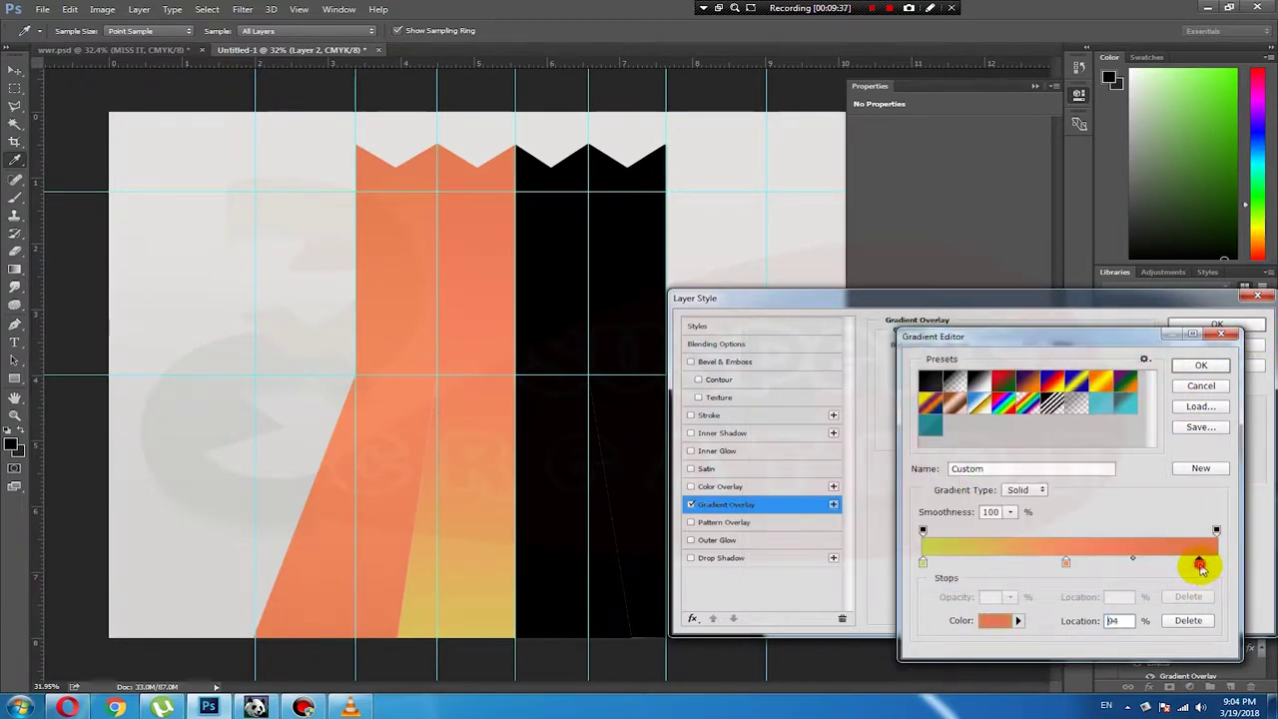
double_click(1199, 564)
double_click(1033, 569)
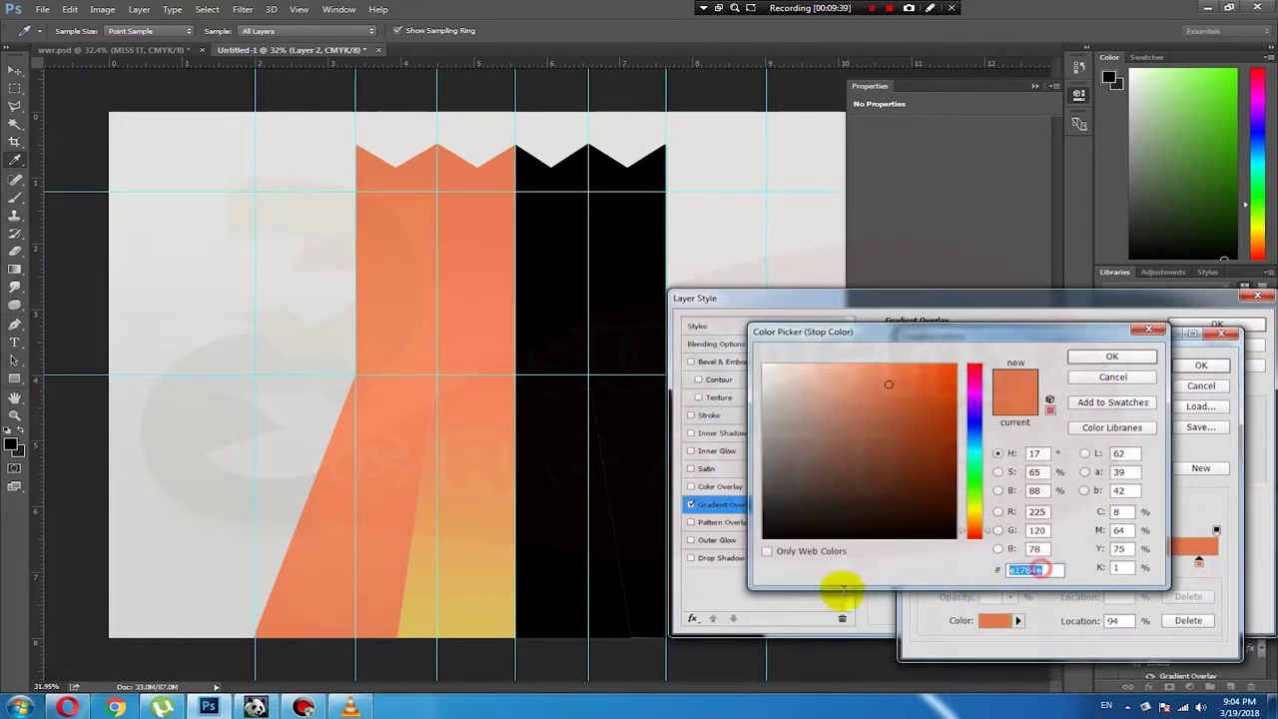
key("ctrl+v")
left_click(1146, 357)
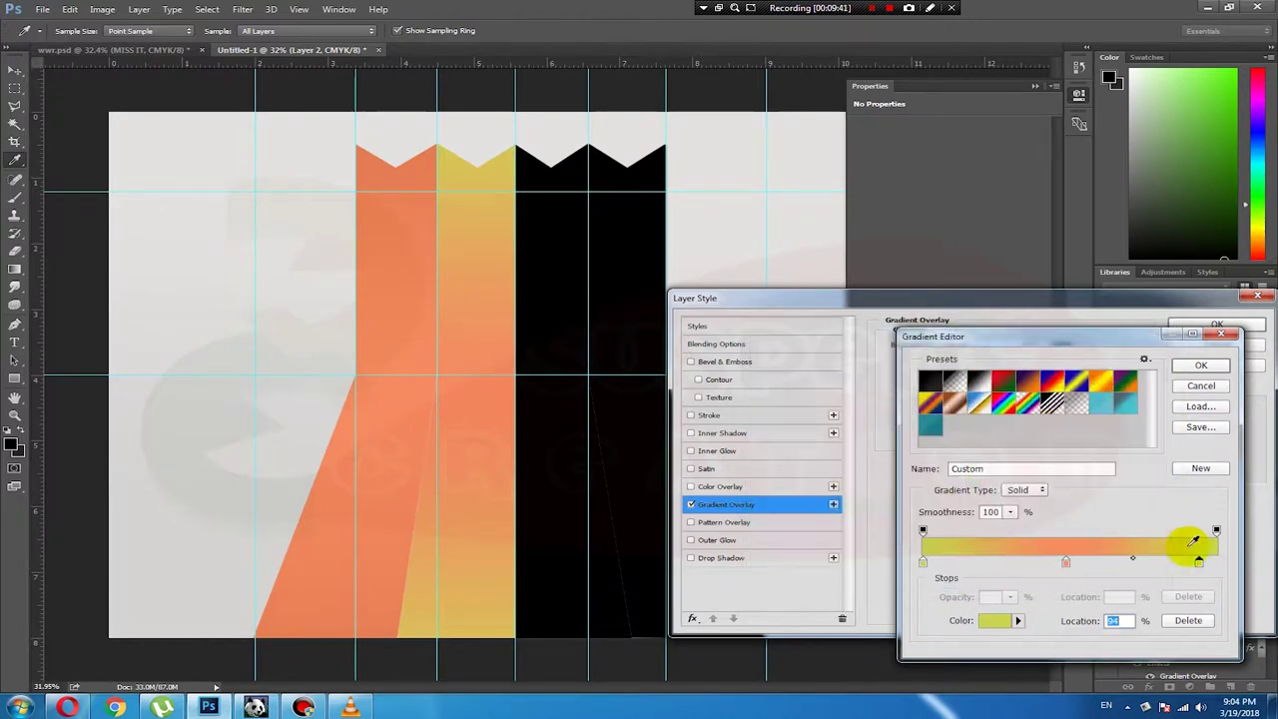
Step: Make the middle gradient stop a brighter yellow and accept the gradient
left_click(1067, 565)
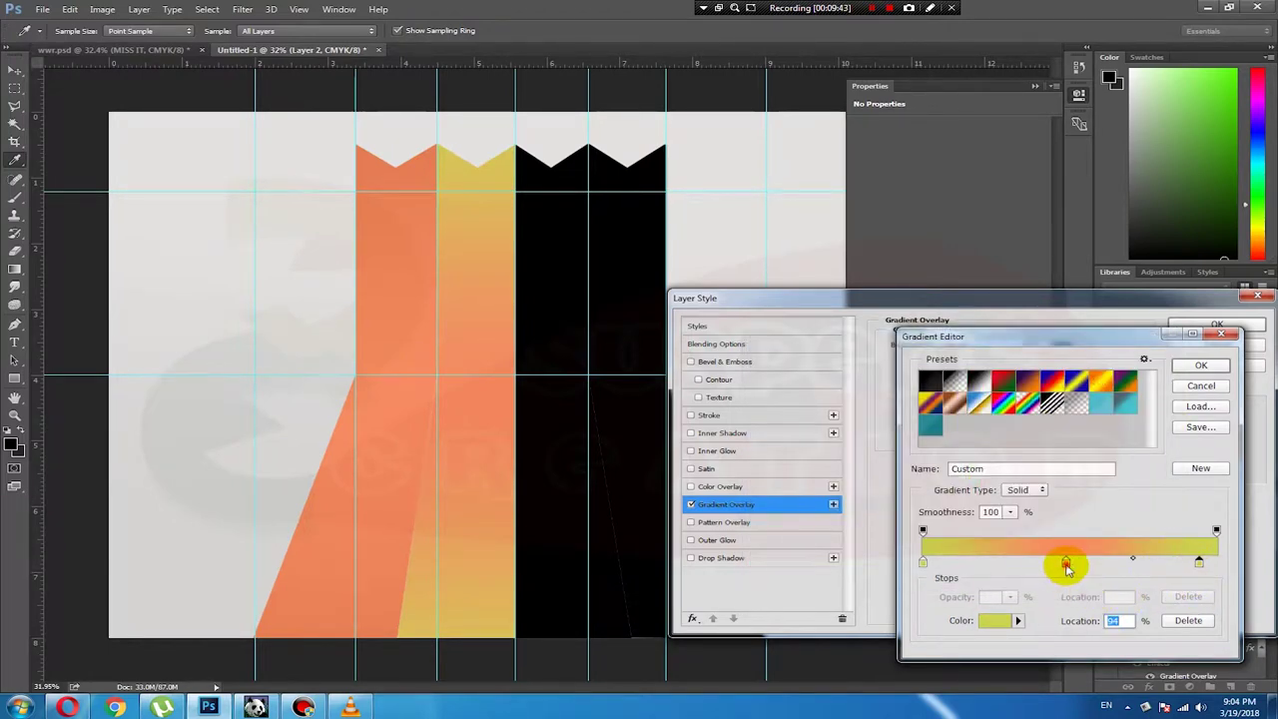
double_click(1066, 565)
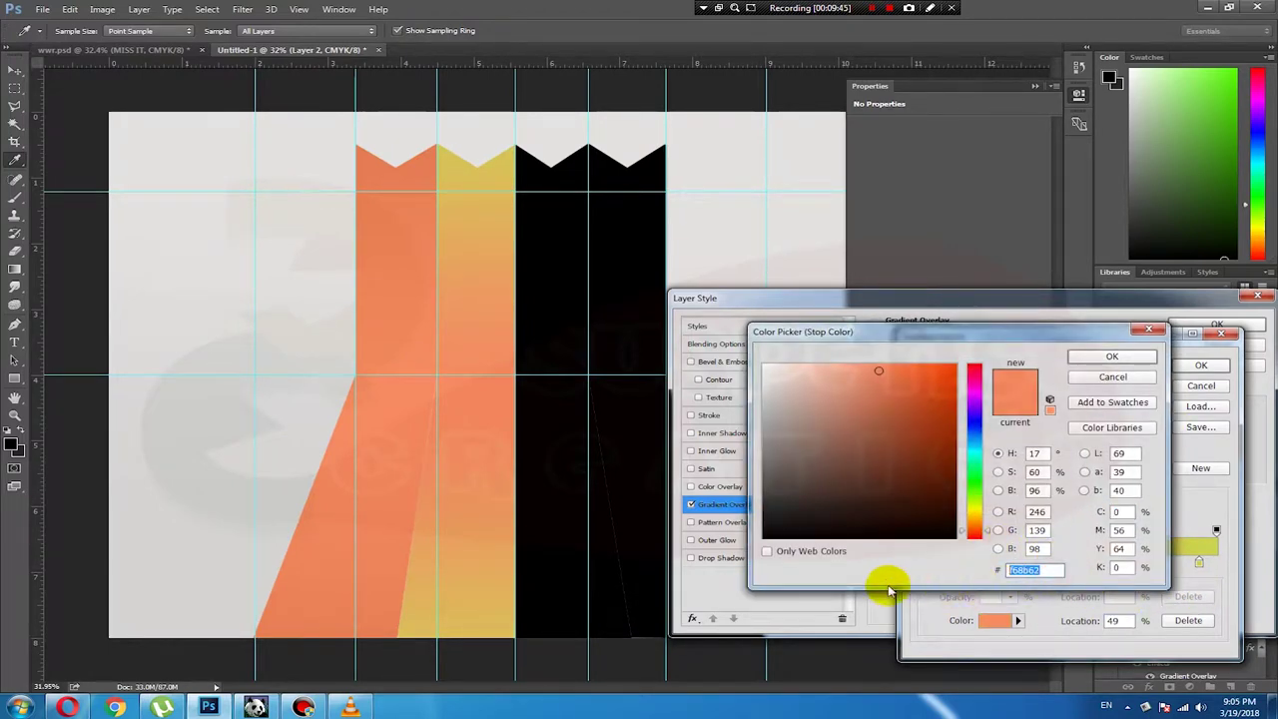
key("ctrl+v")
left_click(888, 374)
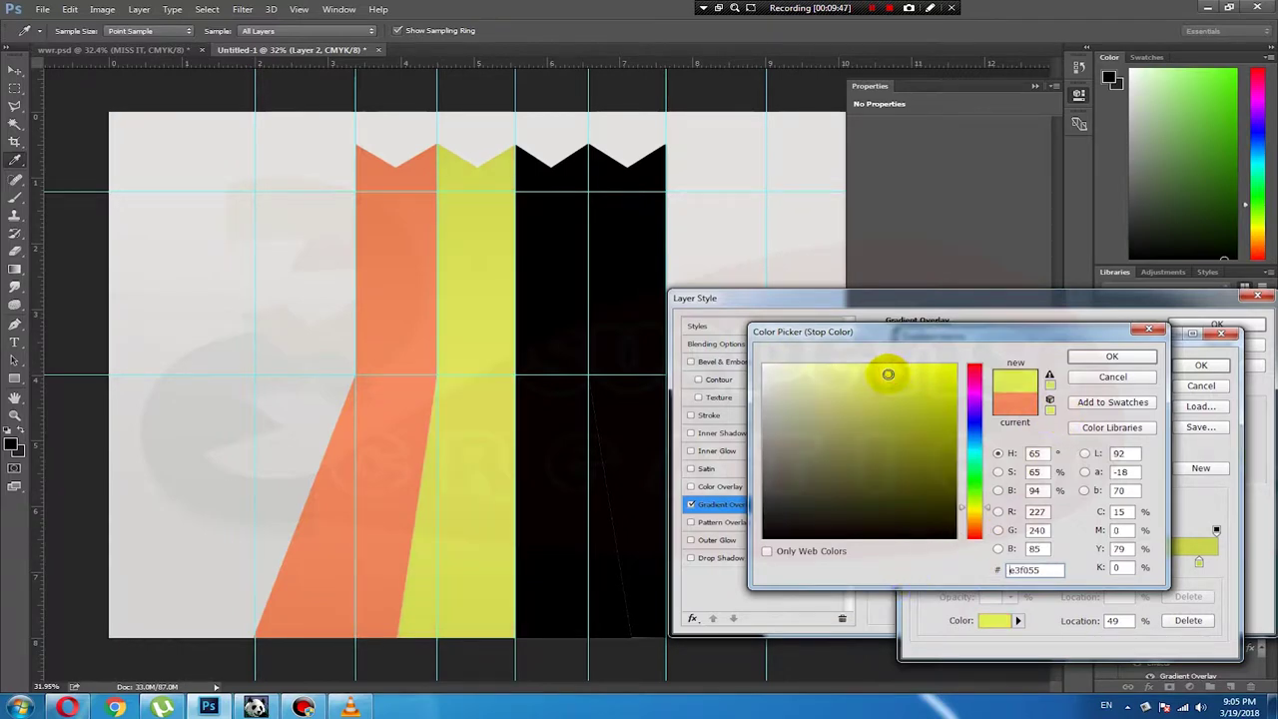
left_click(1106, 359)
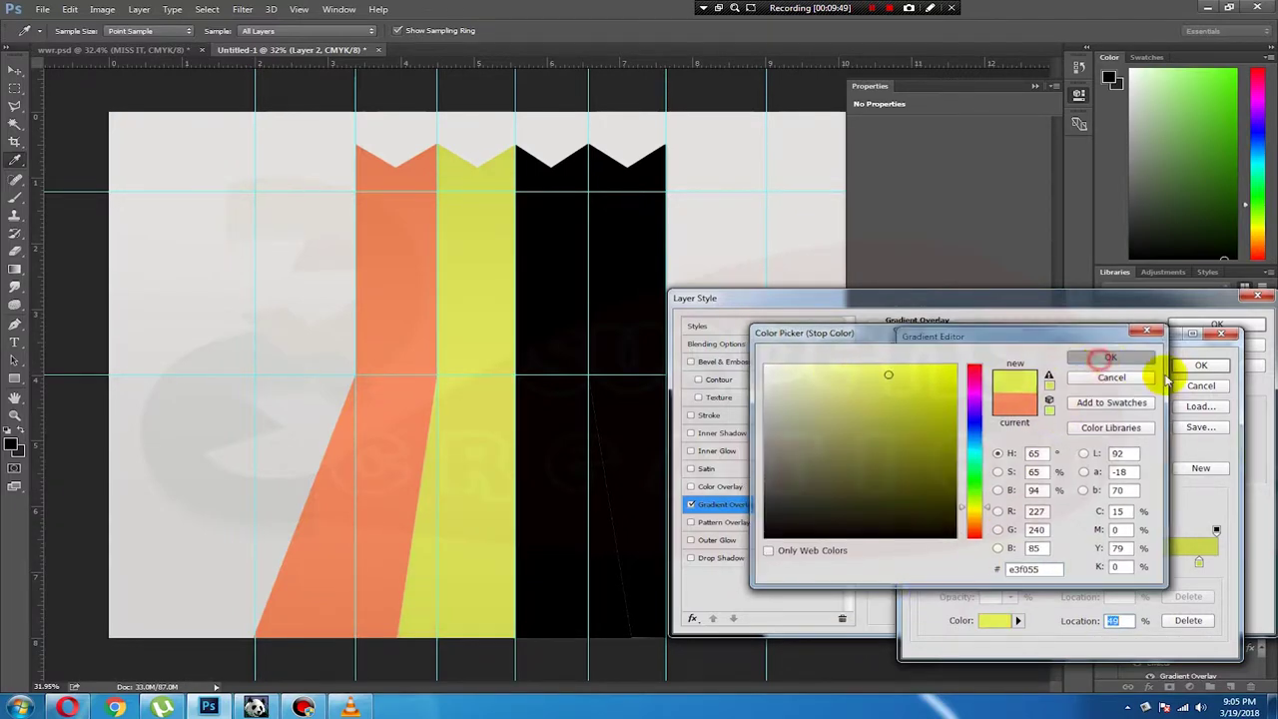
left_click(1198, 367)
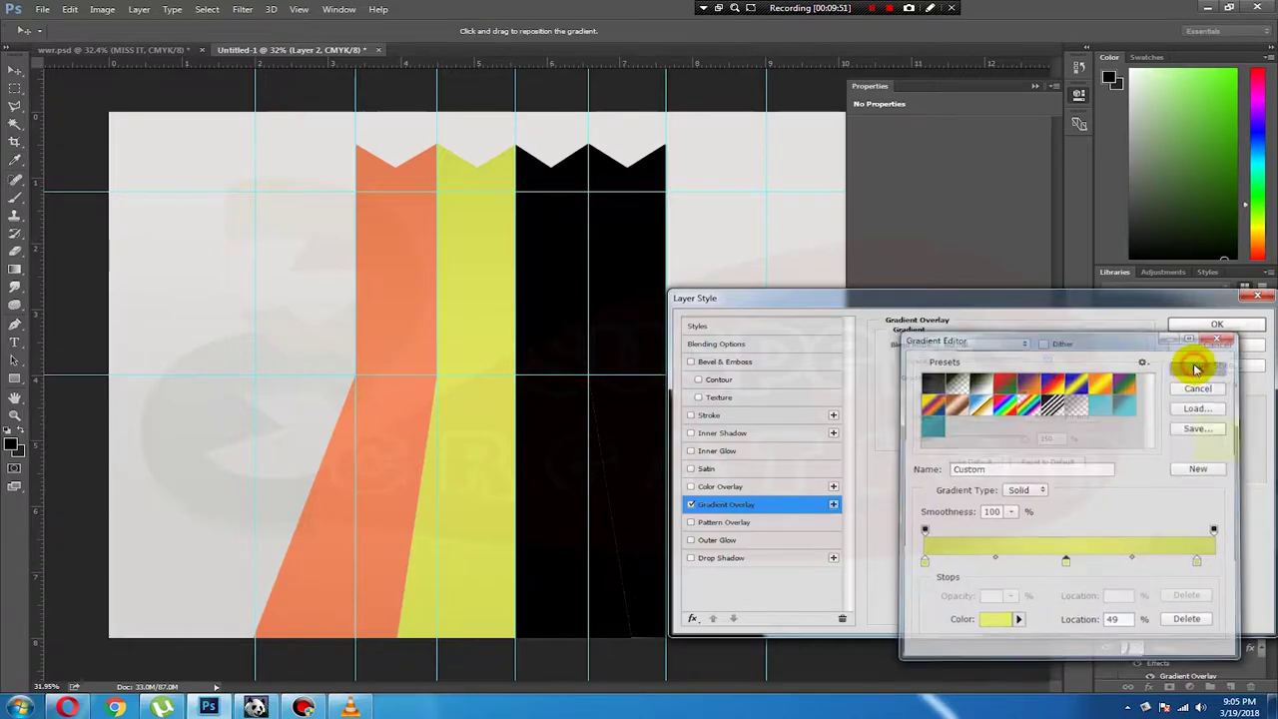
Step: Check the reference ribbon image, then apply the yellow gradient overlay to the strip
left_click(208, 706)
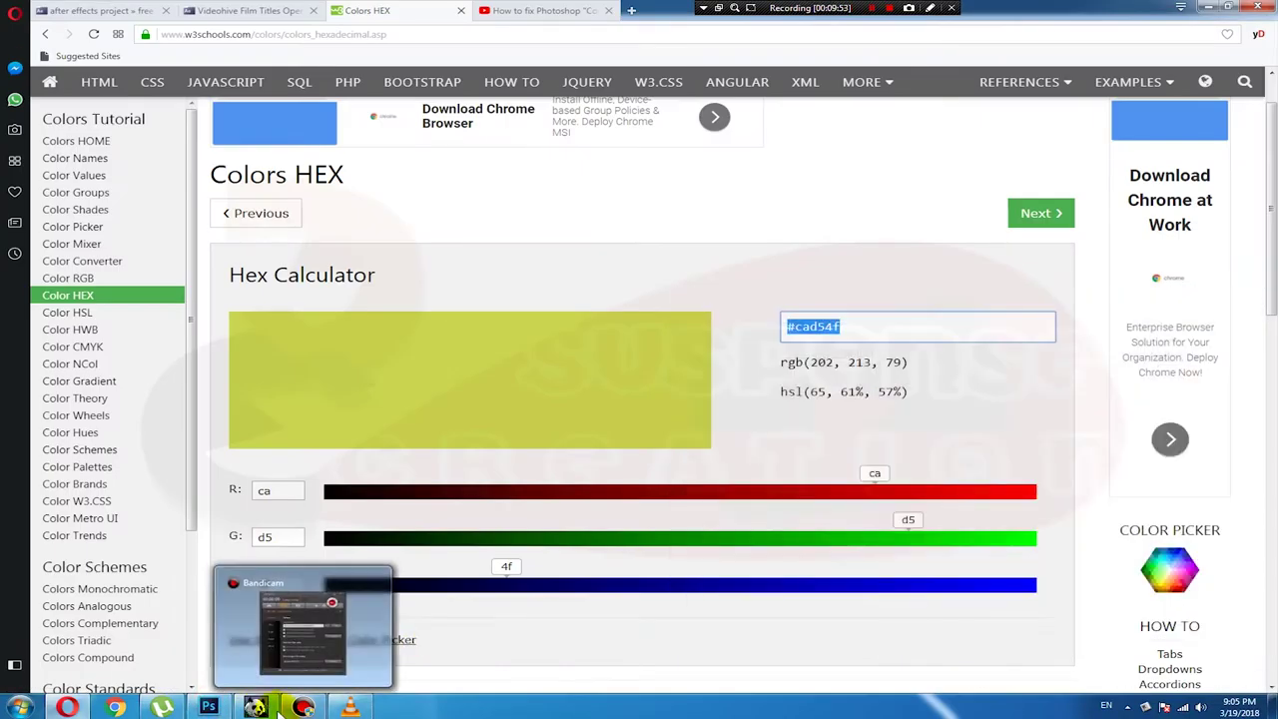
left_click(330, 658)
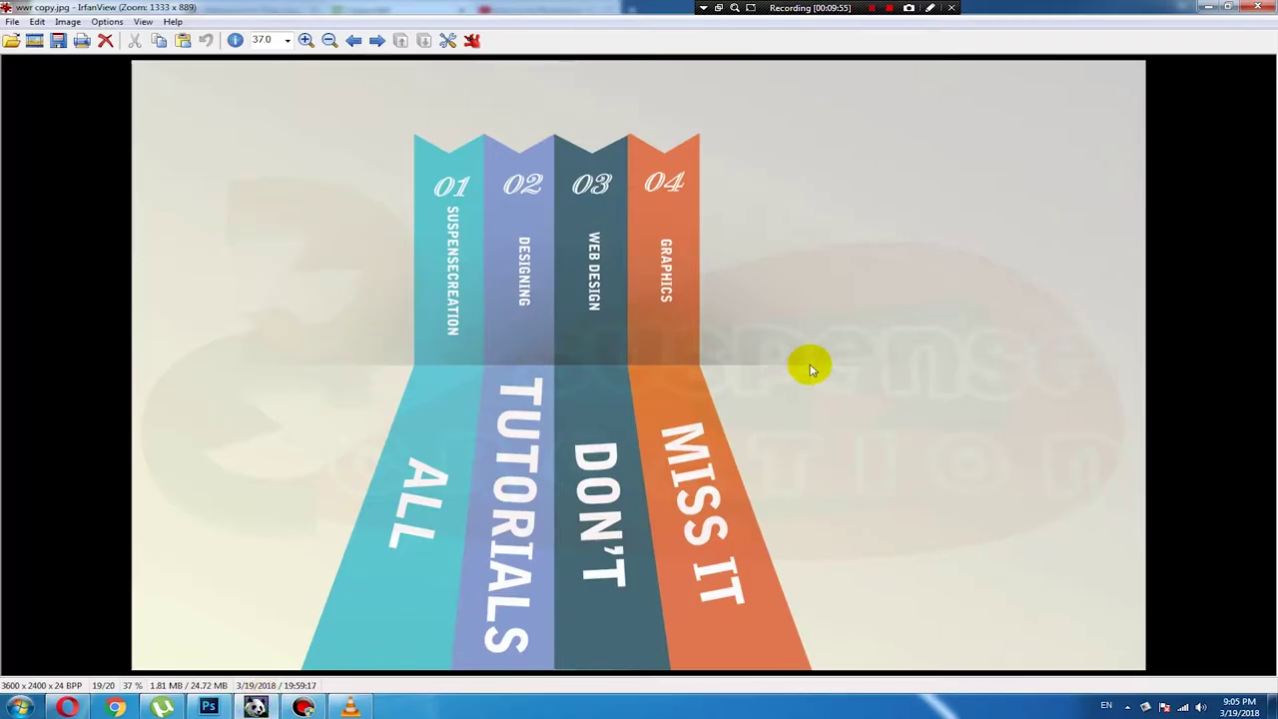
left_click(209, 705)
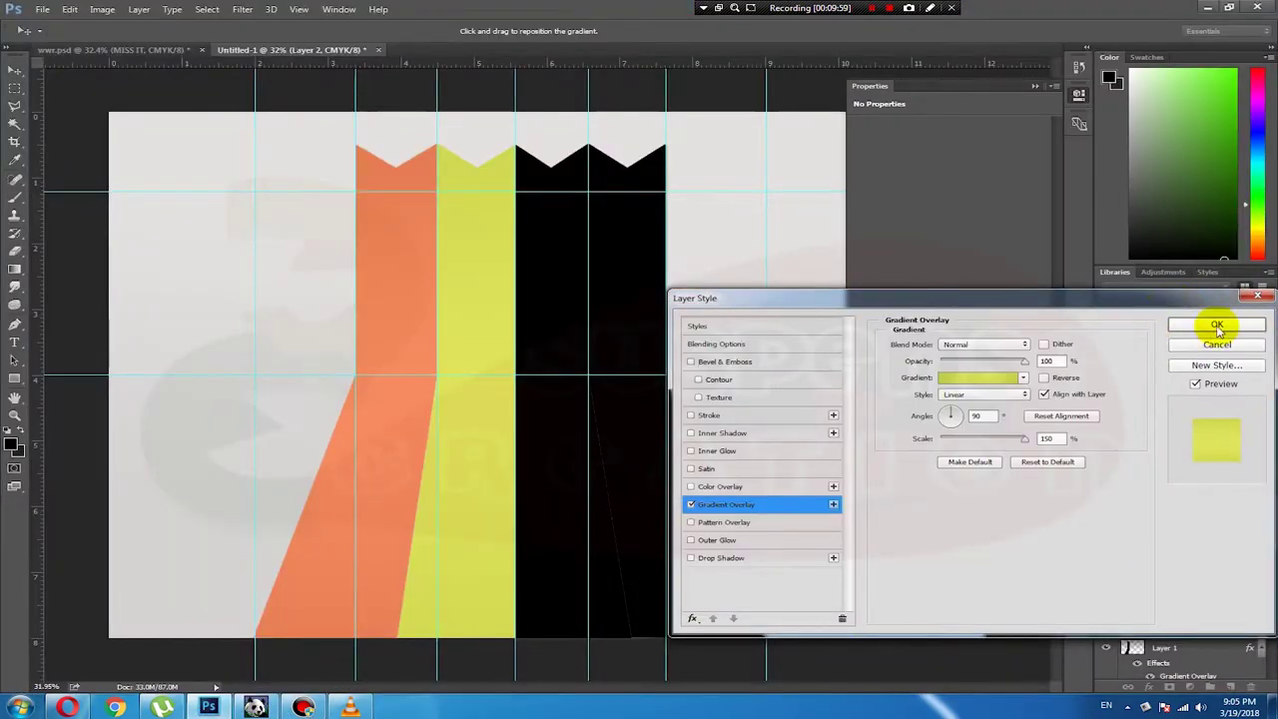
left_click(1215, 325)
right_click(554, 242)
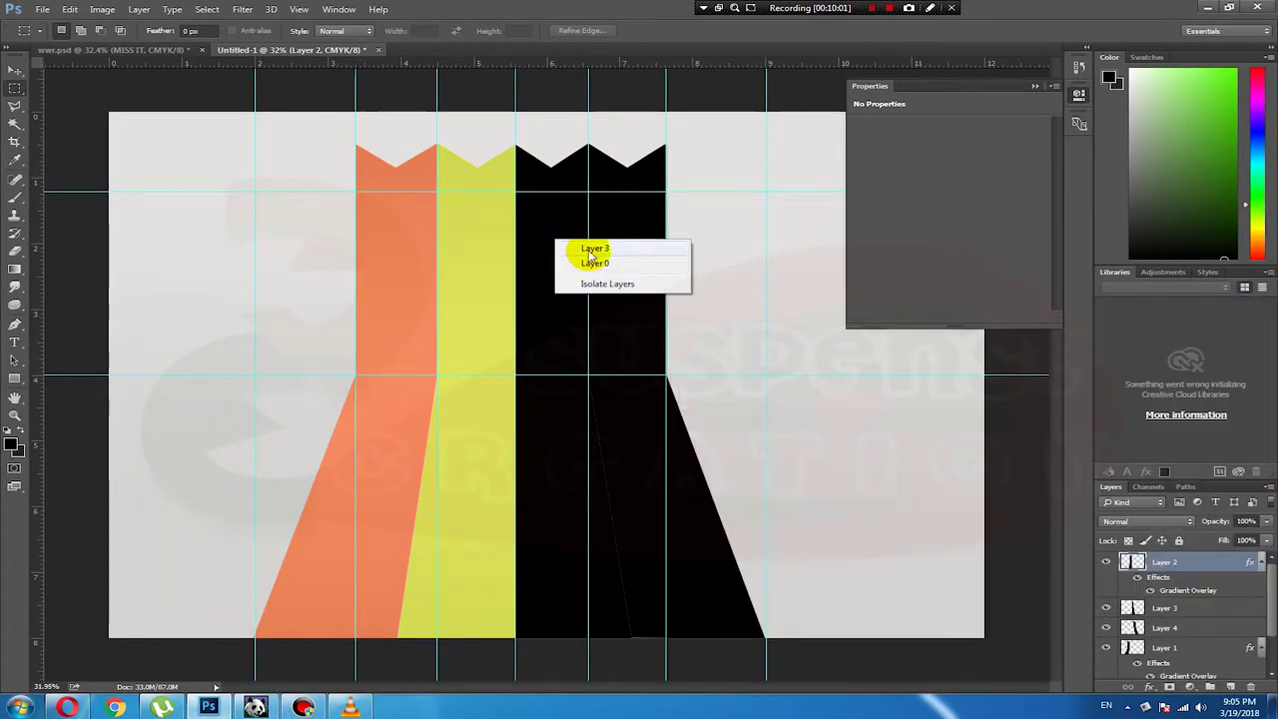
Step: Select Layer 3, then mix tan #e7b578, rgb(231, 181, 120), in the hex calculator and select its code
left_click(571, 250)
left_click(165, 706)
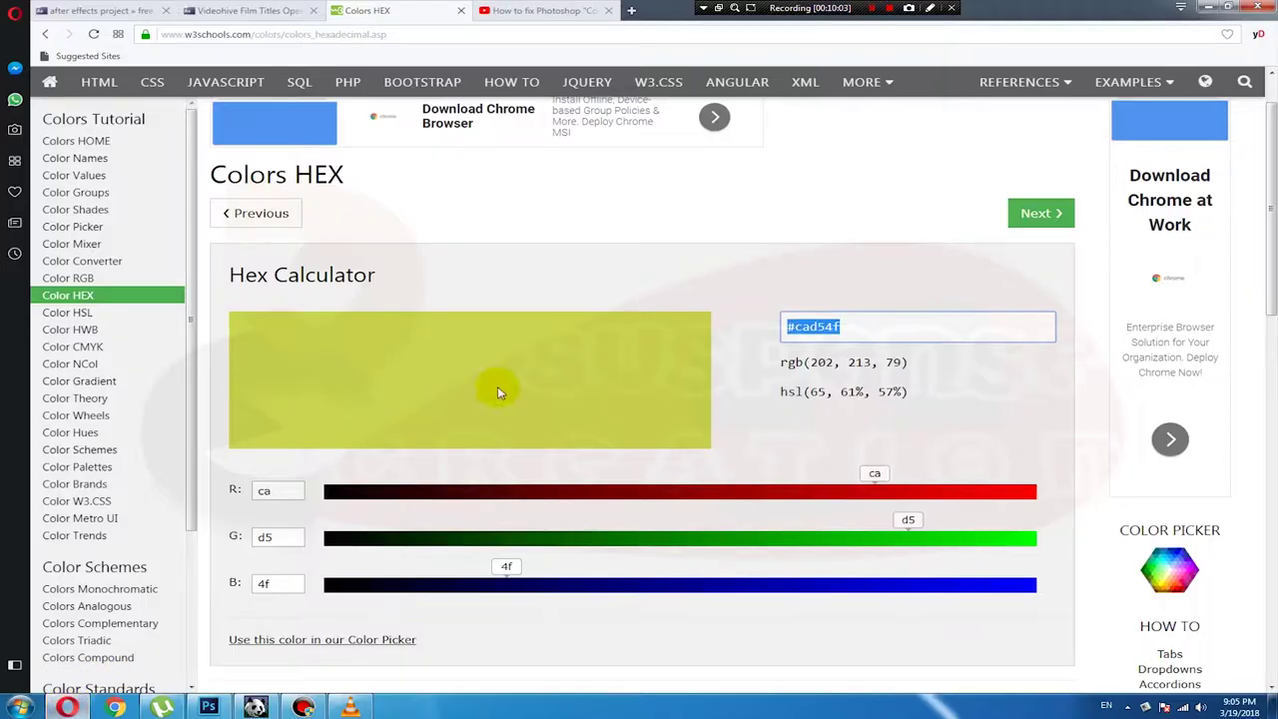
left_click(963, 504)
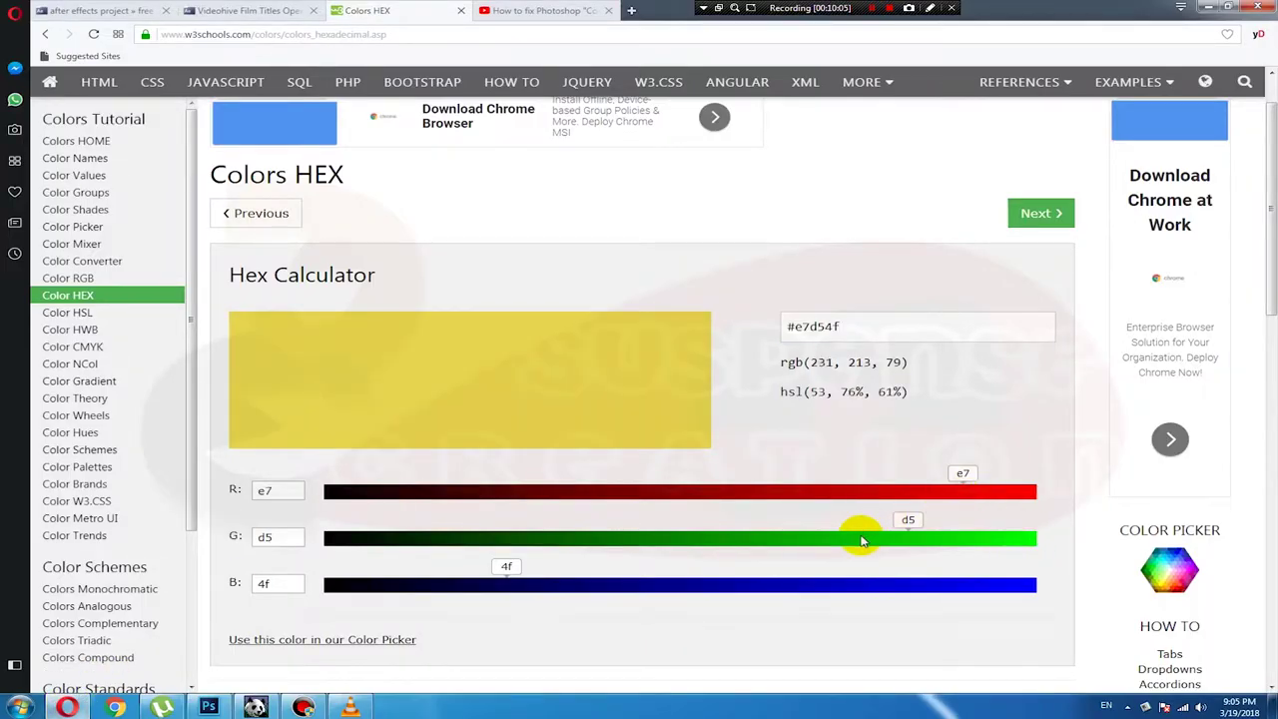
left_click(919, 538)
left_click(780, 586)
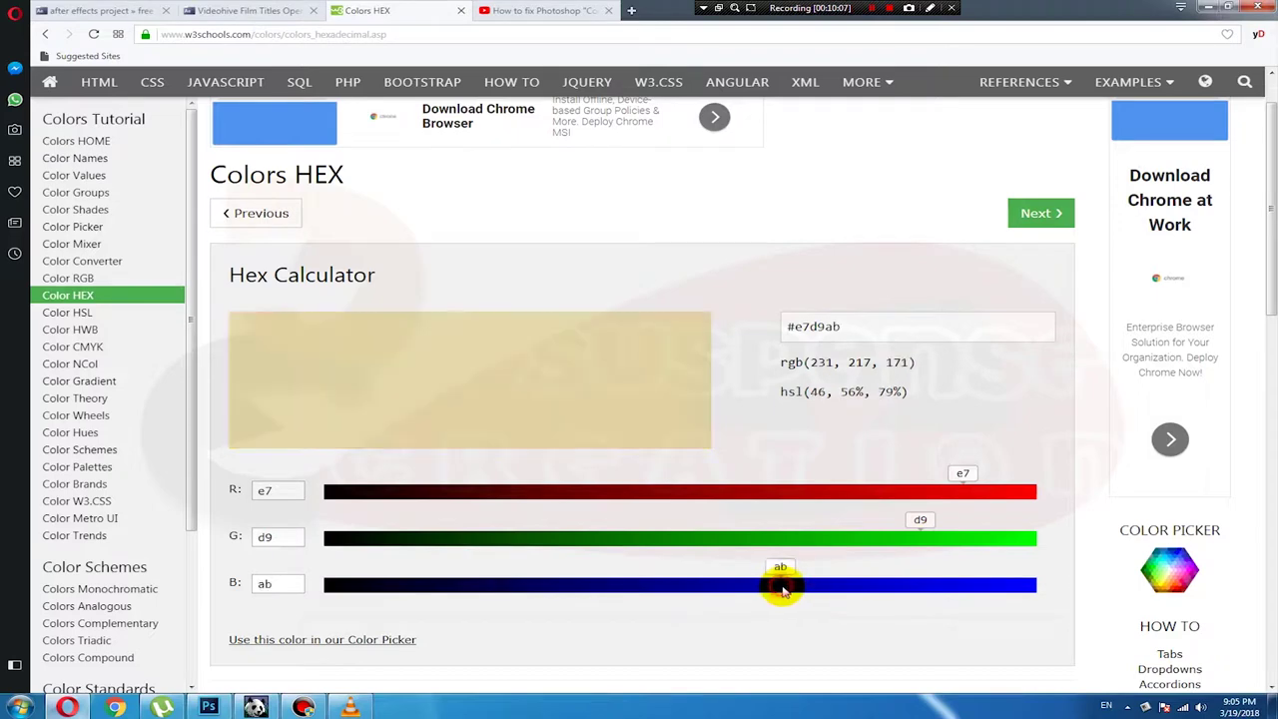
mouse_move(782, 589)
left_mouse_down()
mouse_move(876, 574)
mouse_move(922, 585)
left_mouse_up()
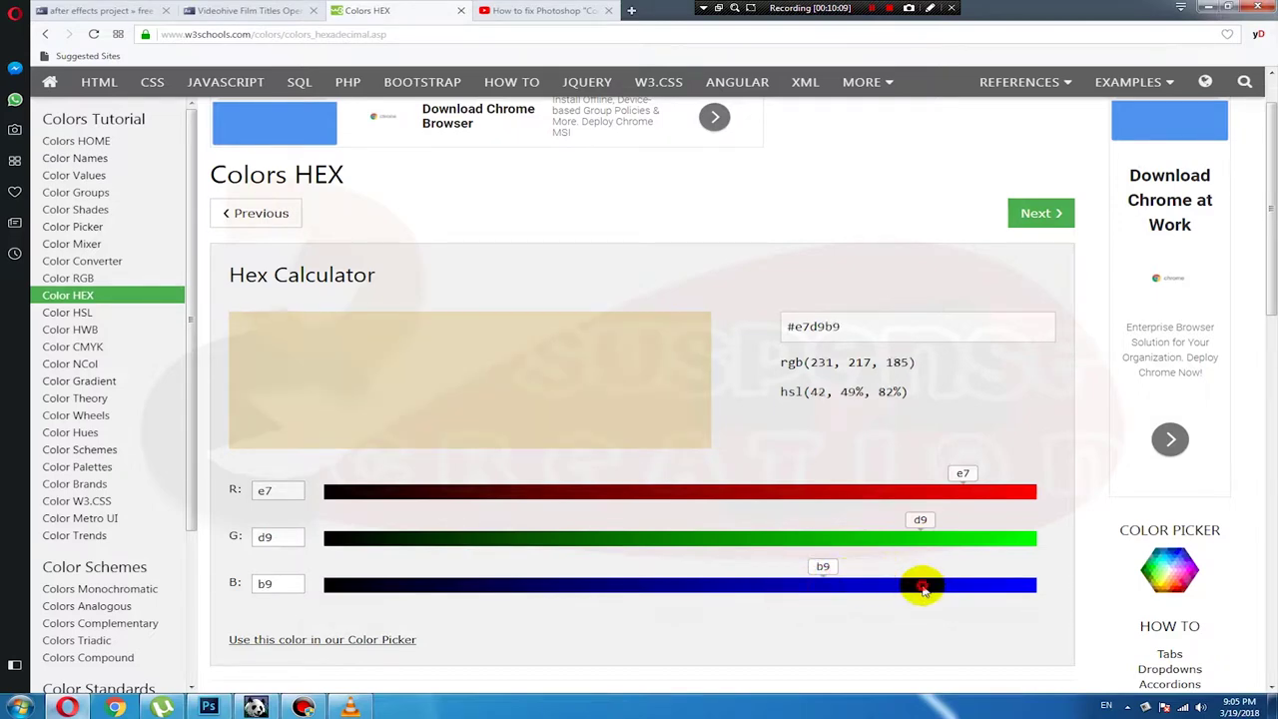
left_click(625, 586)
left_click(646, 539)
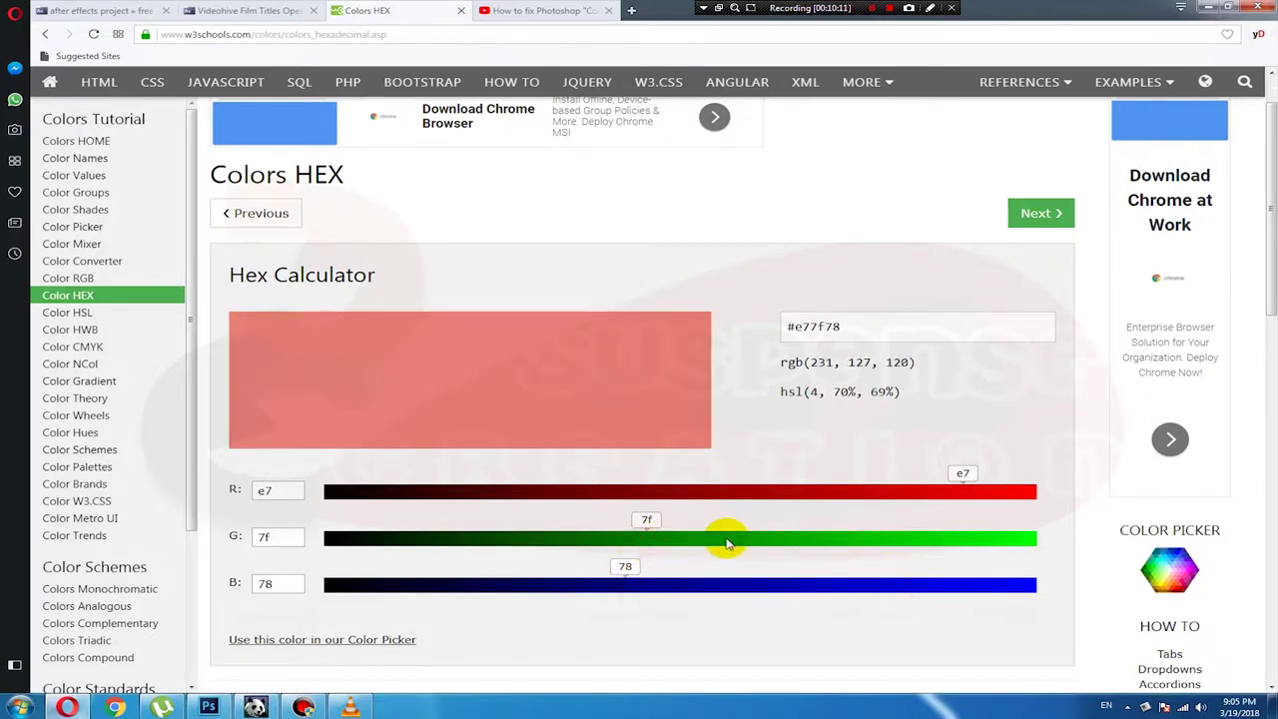
left_click_drag(728, 542, 850, 547)
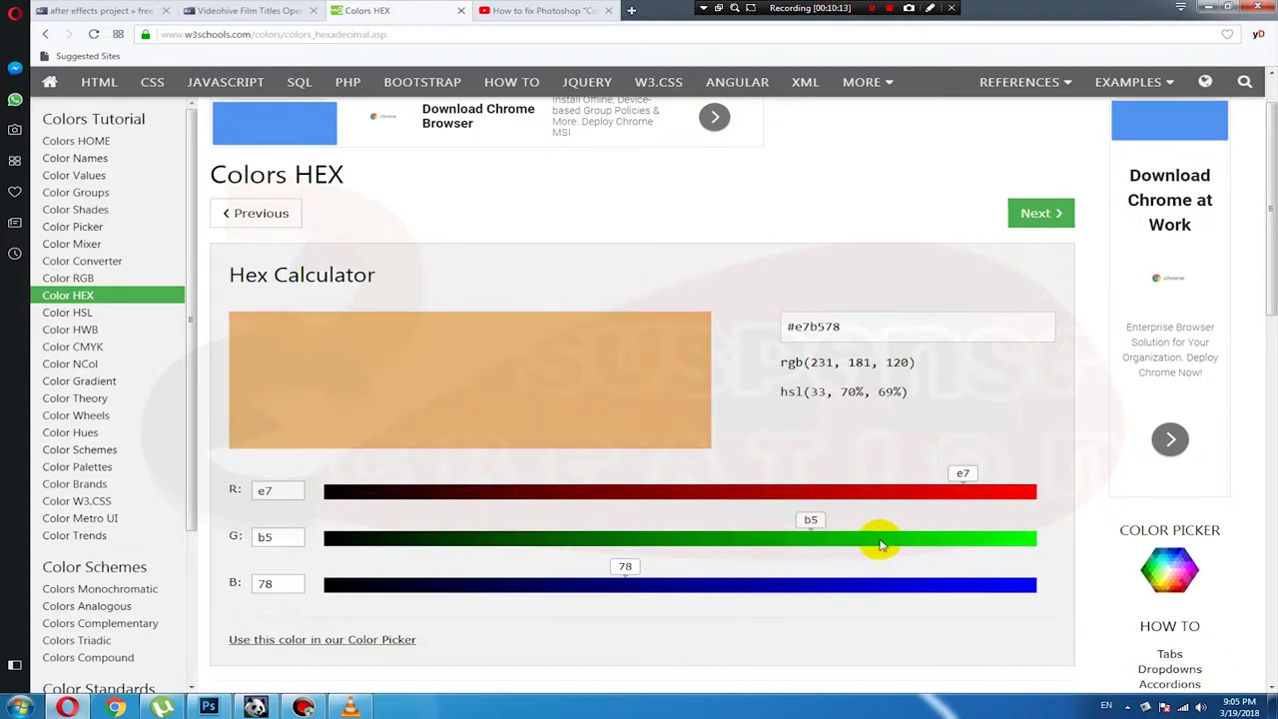
left_click_drag(870, 321, 722, 336)
key("ctrl+c")
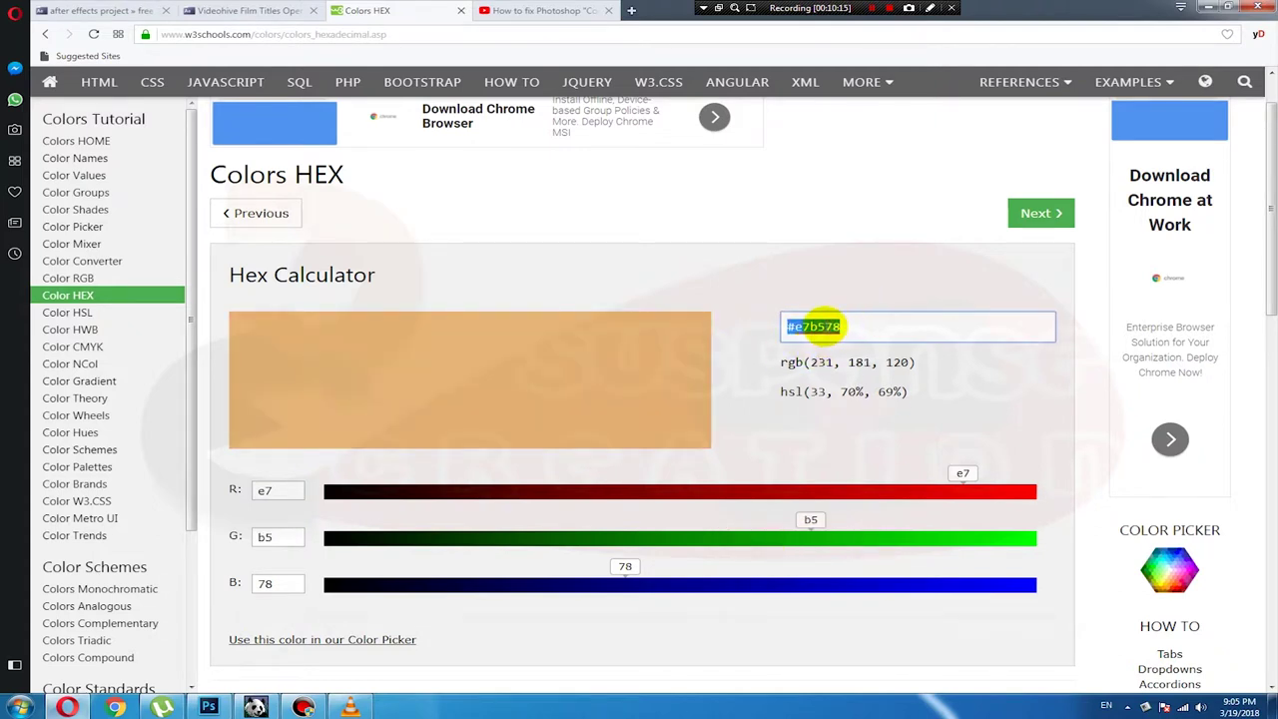
left_click(209, 707)
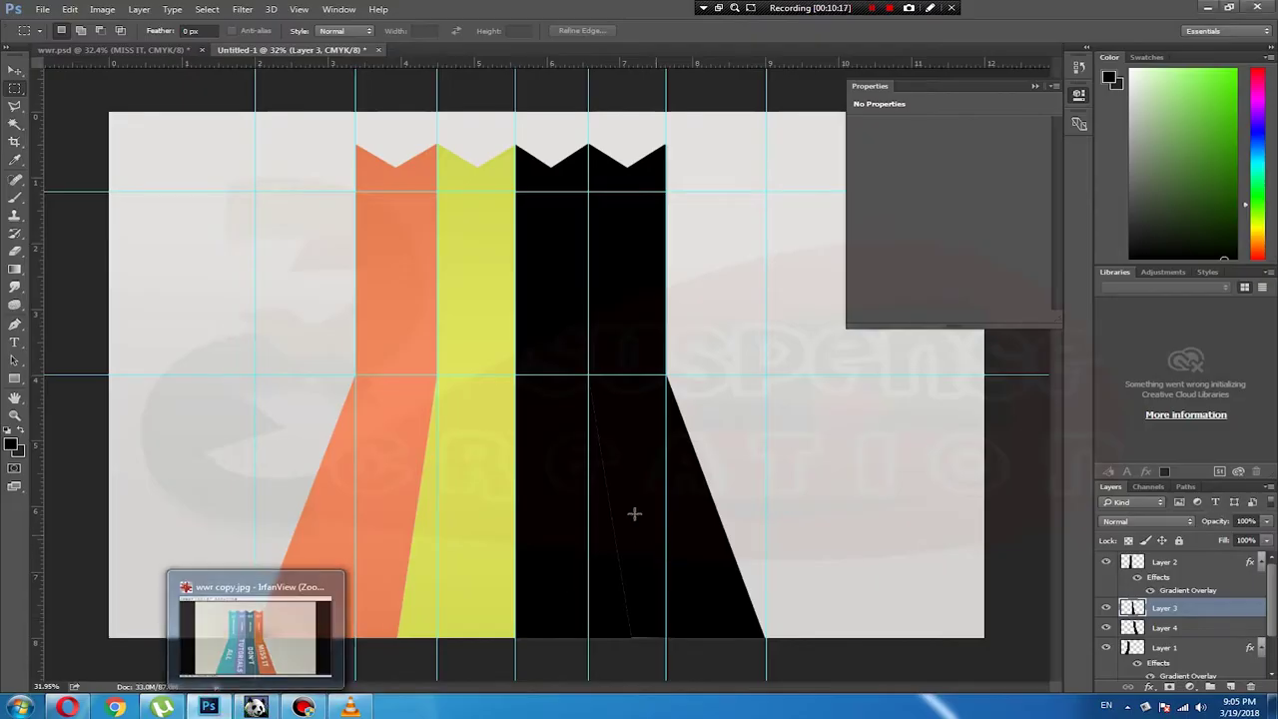
Step: Add a Gradient Overlay to the black Layer 3 strip and open its gradient
right_click(551, 417)
left_click(729, 485)
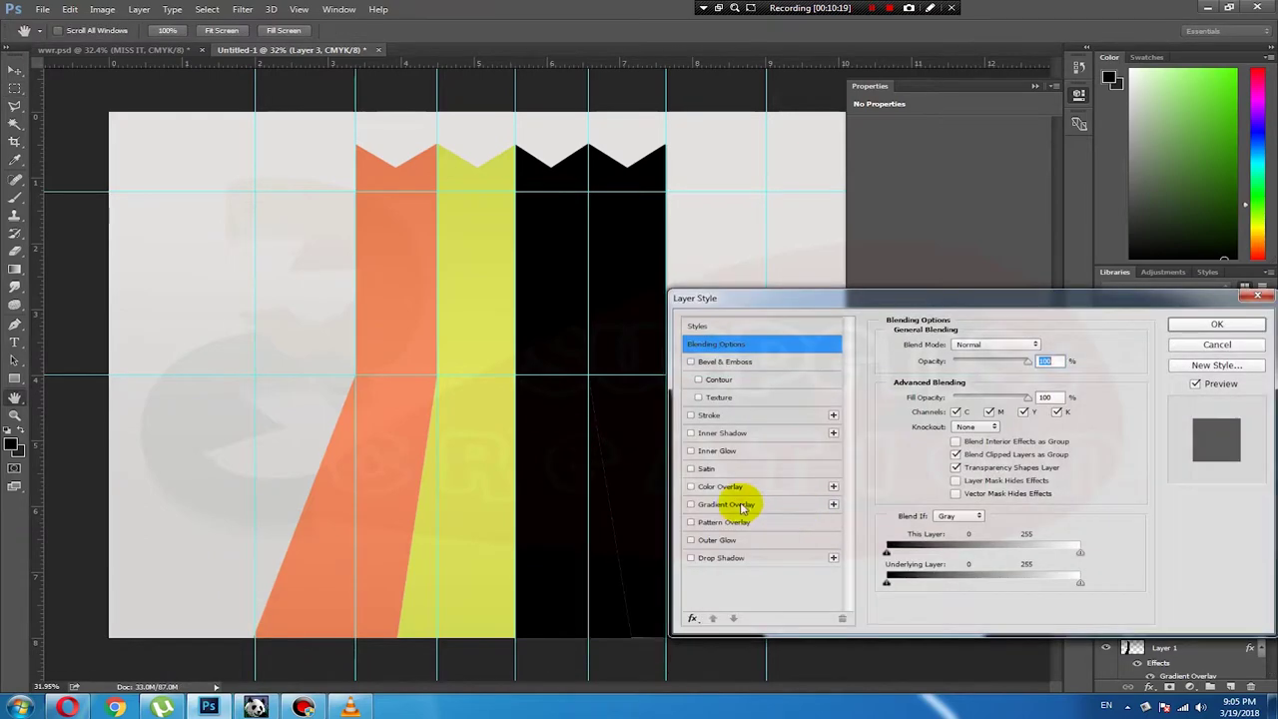
left_click(742, 506)
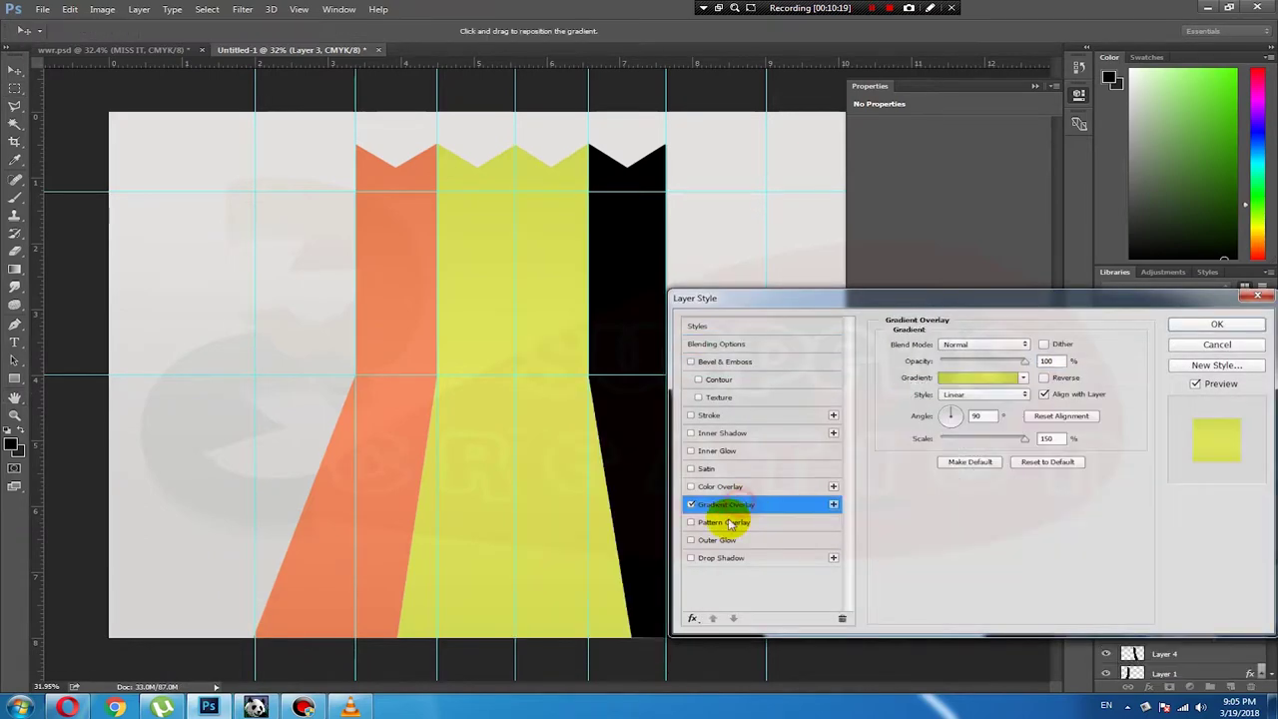
left_click(955, 381)
Step: Set the left and right gradient stops to tan #e7b578
double_click(923, 563)
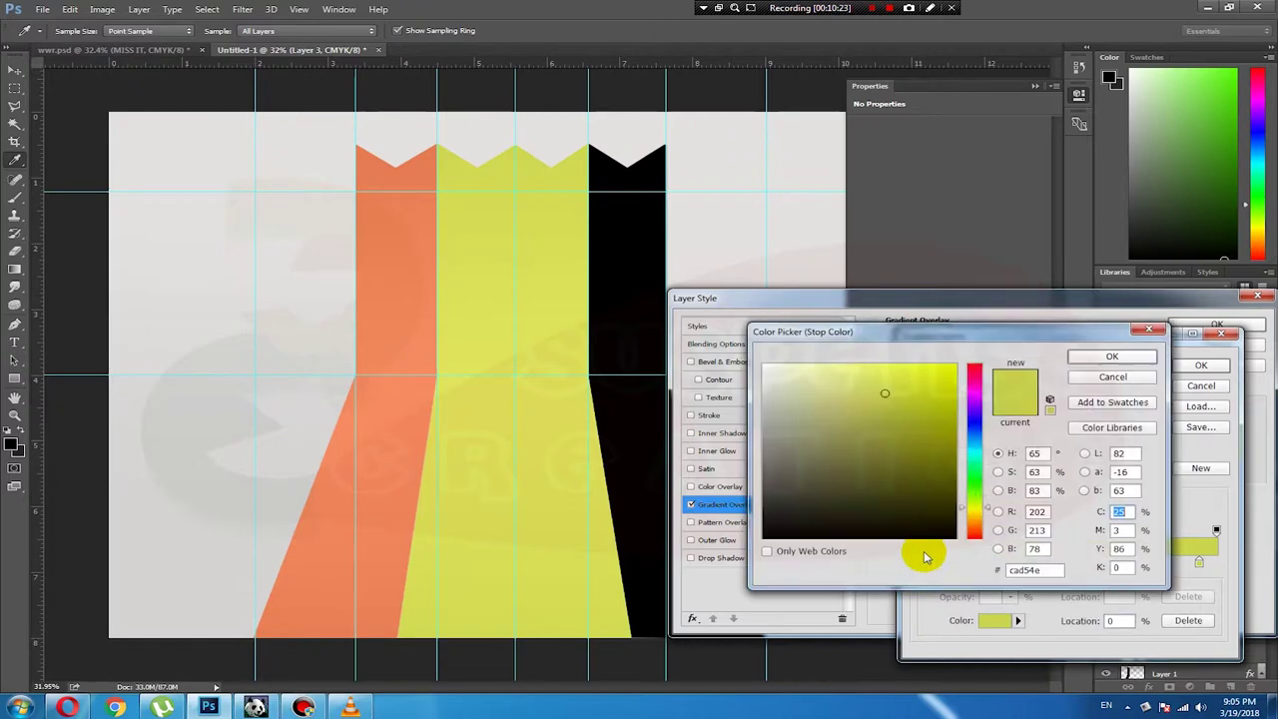
left_click(1028, 567)
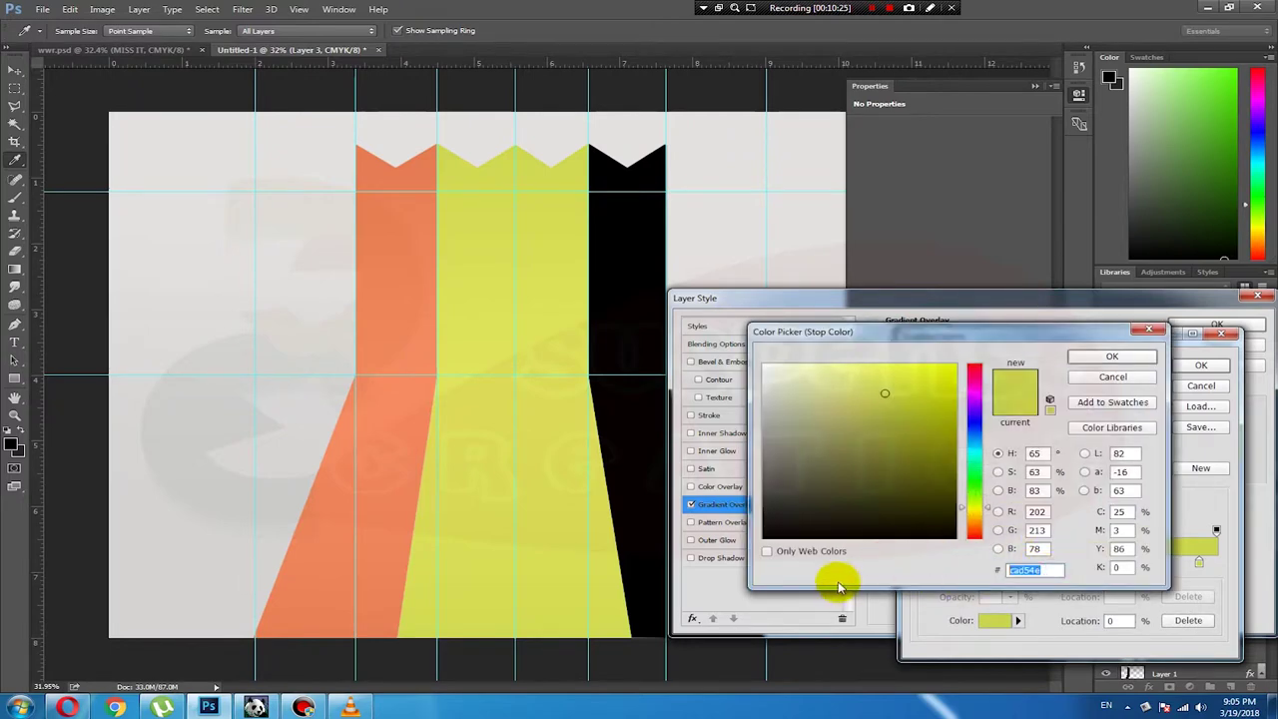
key("ctrl+v")
left_click(1133, 359)
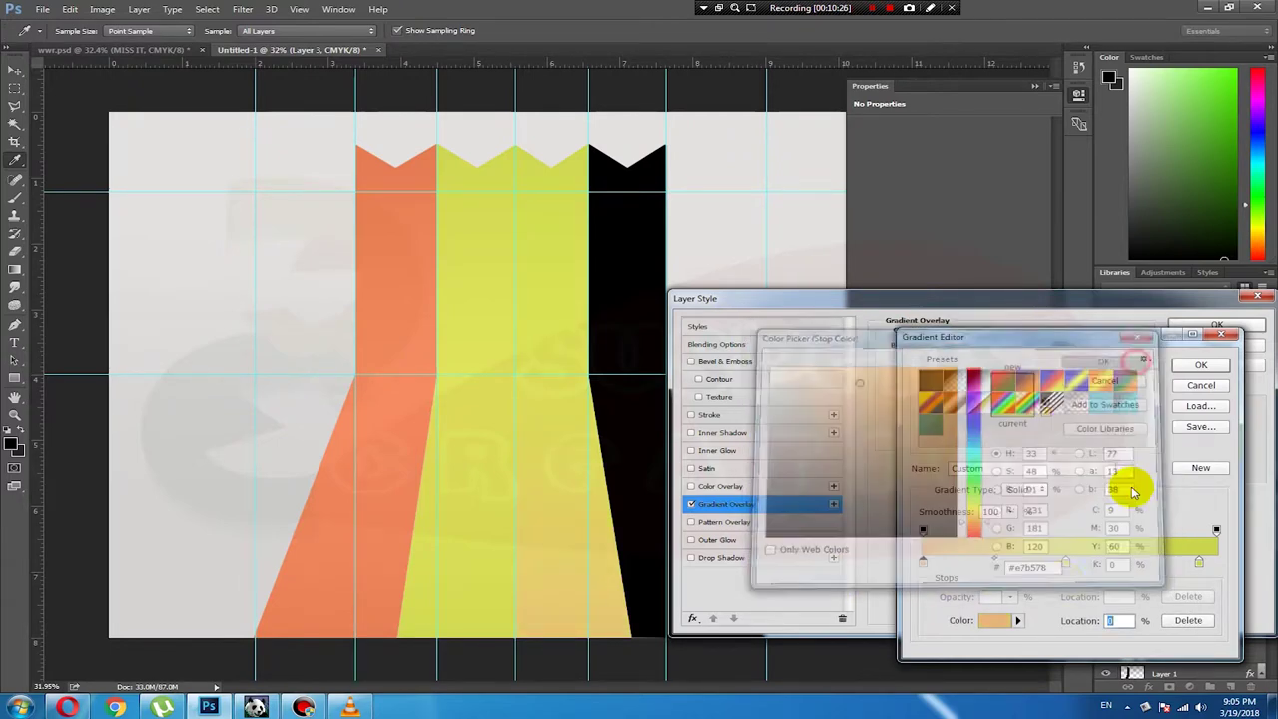
double_click(1198, 565)
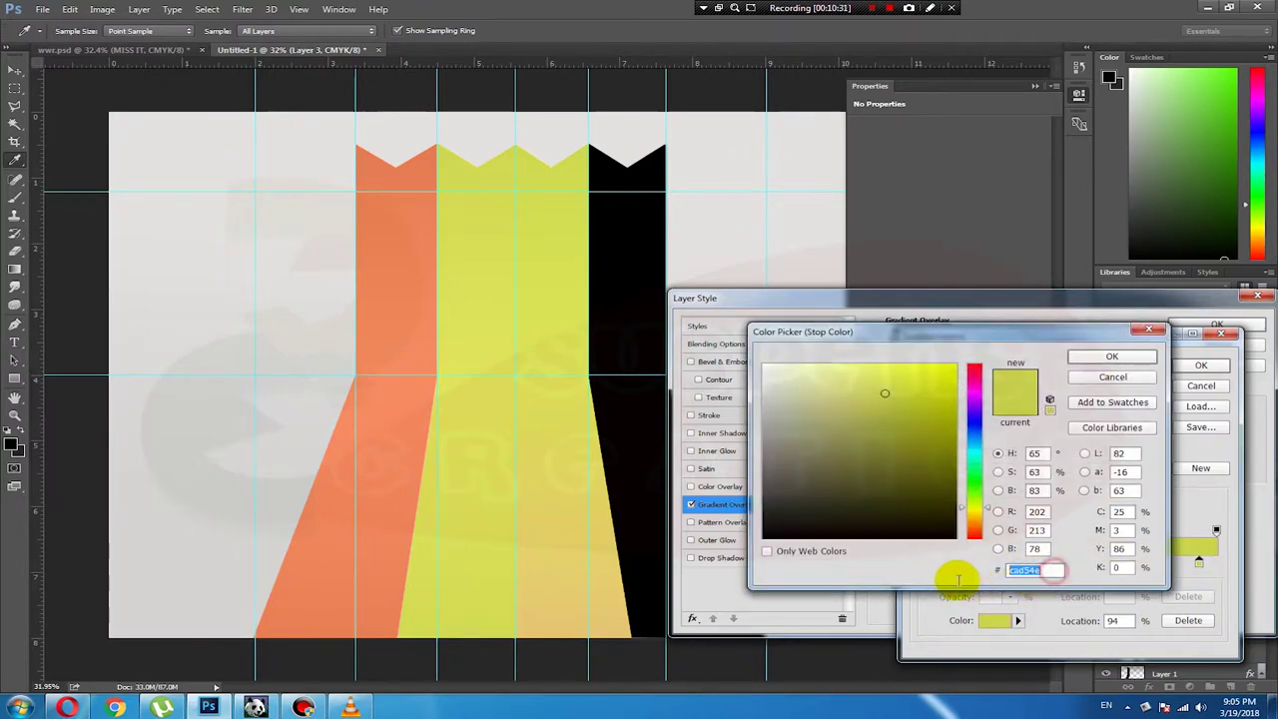
key("ctrl+v")
left_click(1098, 356)
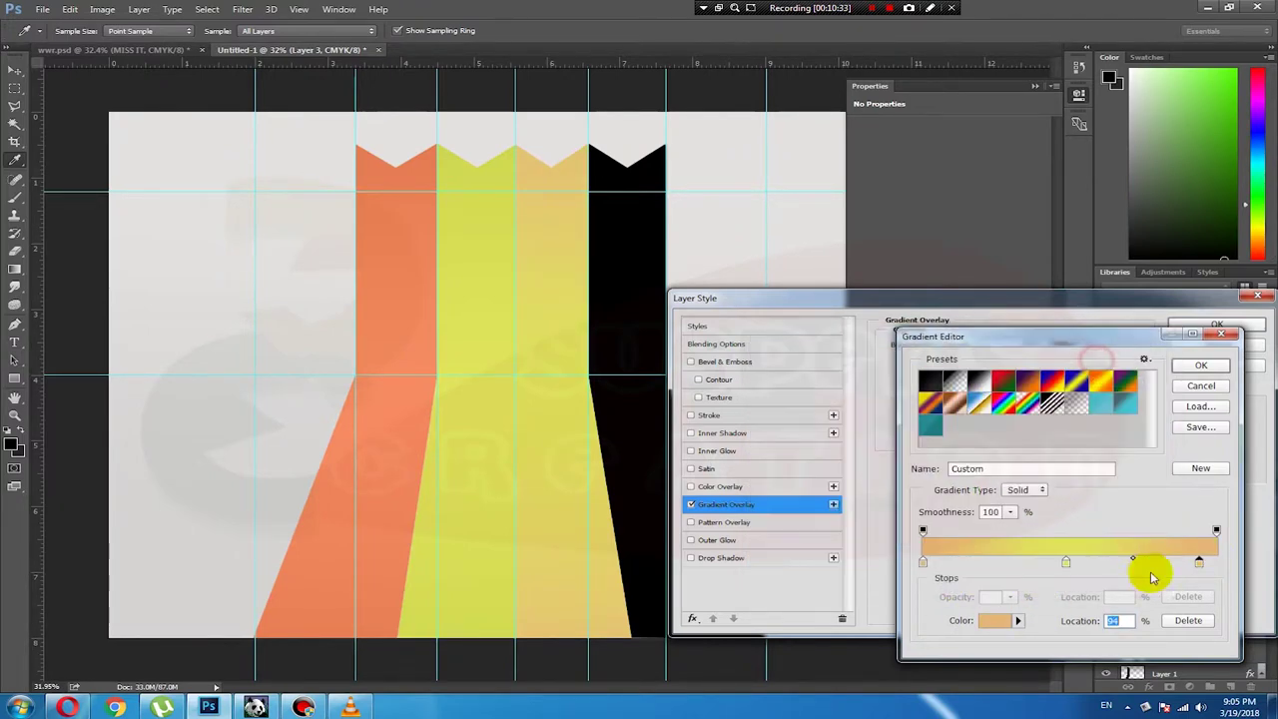
Step: Give the middle stop a lighter tan and apply the overlay to Layer 3
double_click(1066, 565)
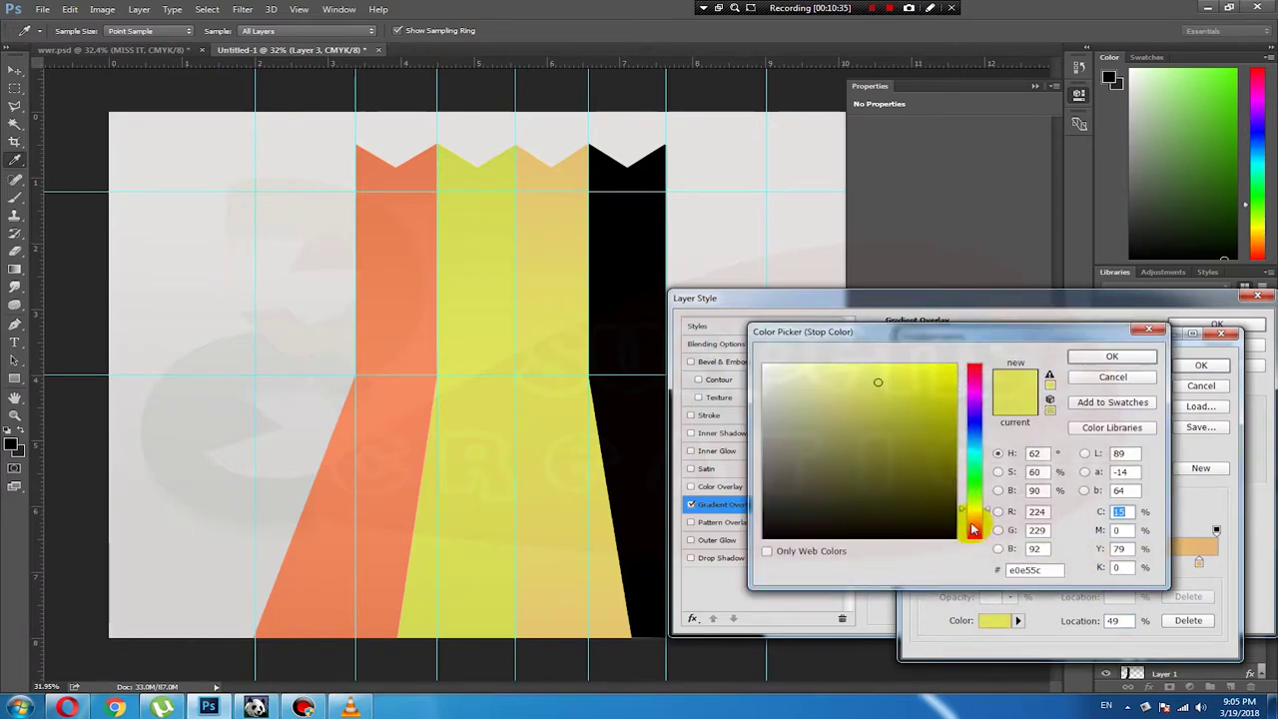
key("ctrl+v")
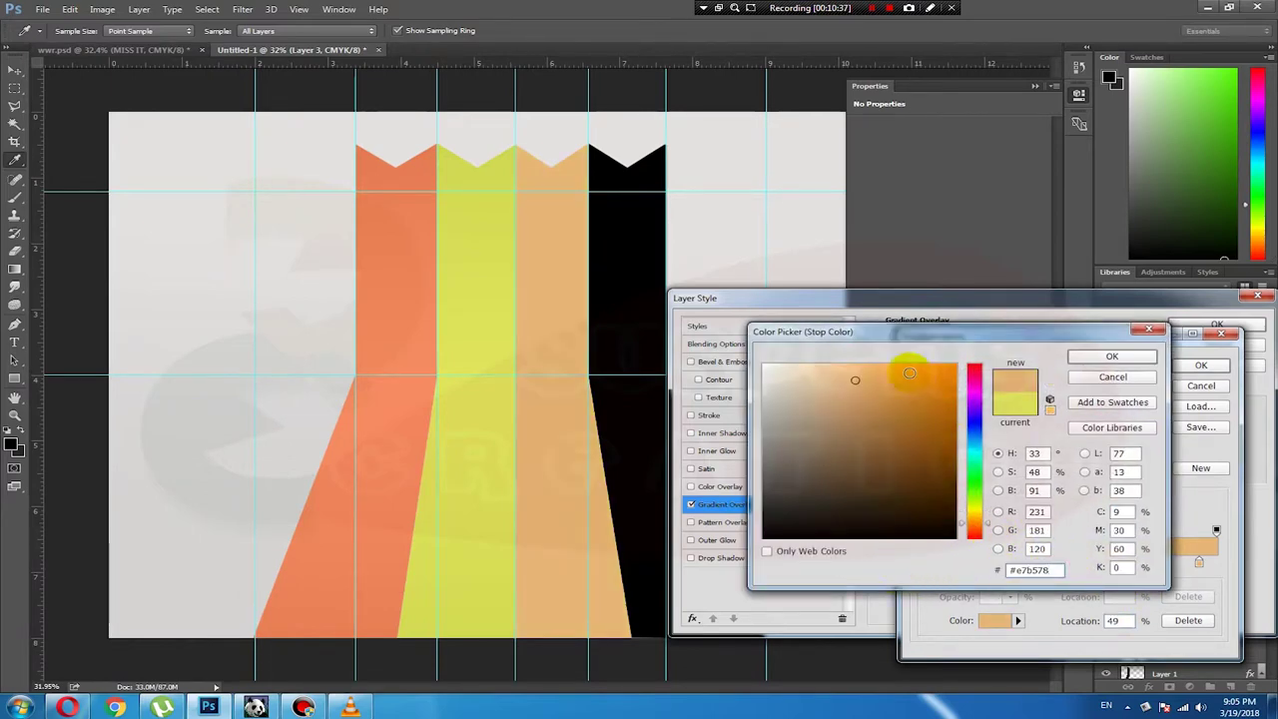
left_click_drag(857, 370, 846, 367)
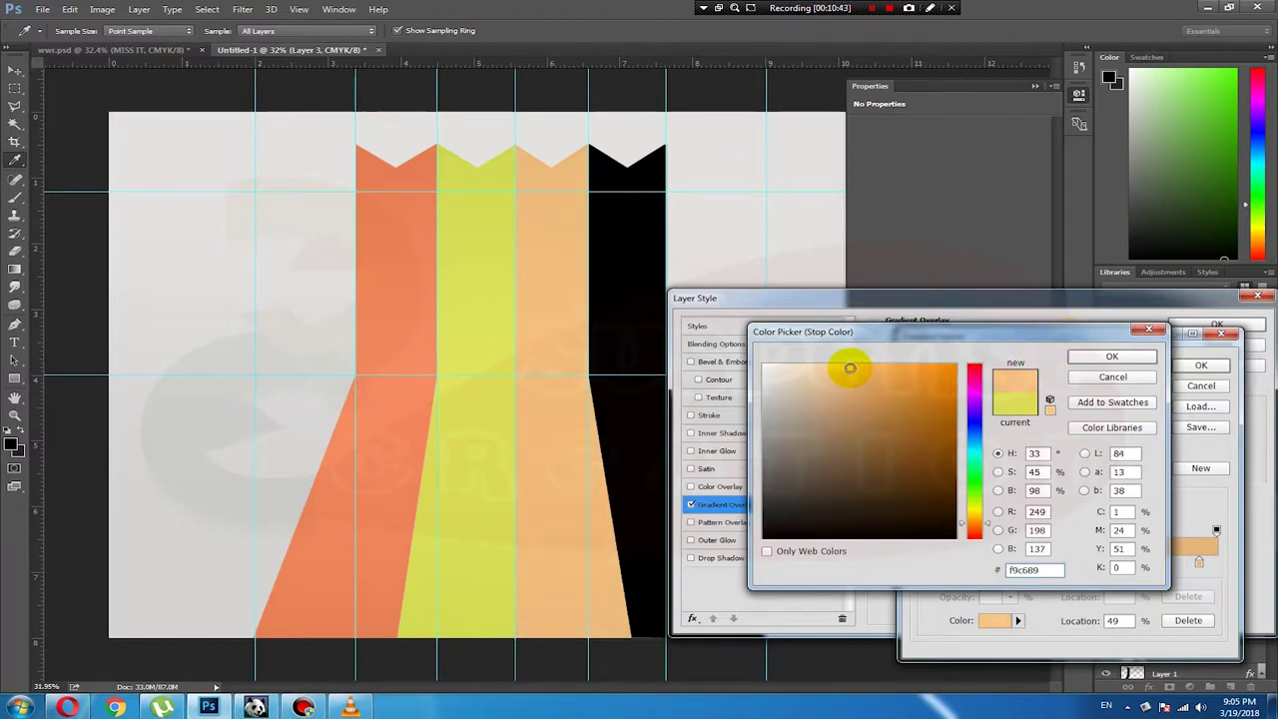
left_click(1131, 357)
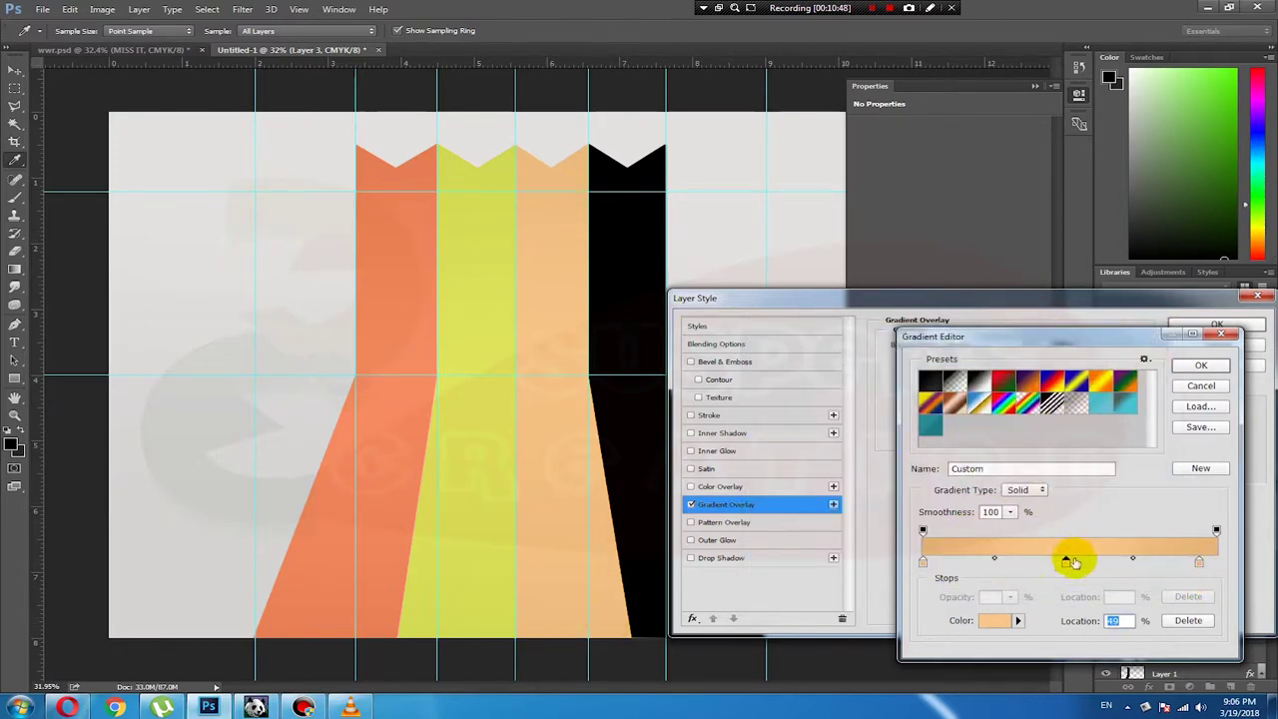
left_click(1203, 365)
left_click(1214, 326)
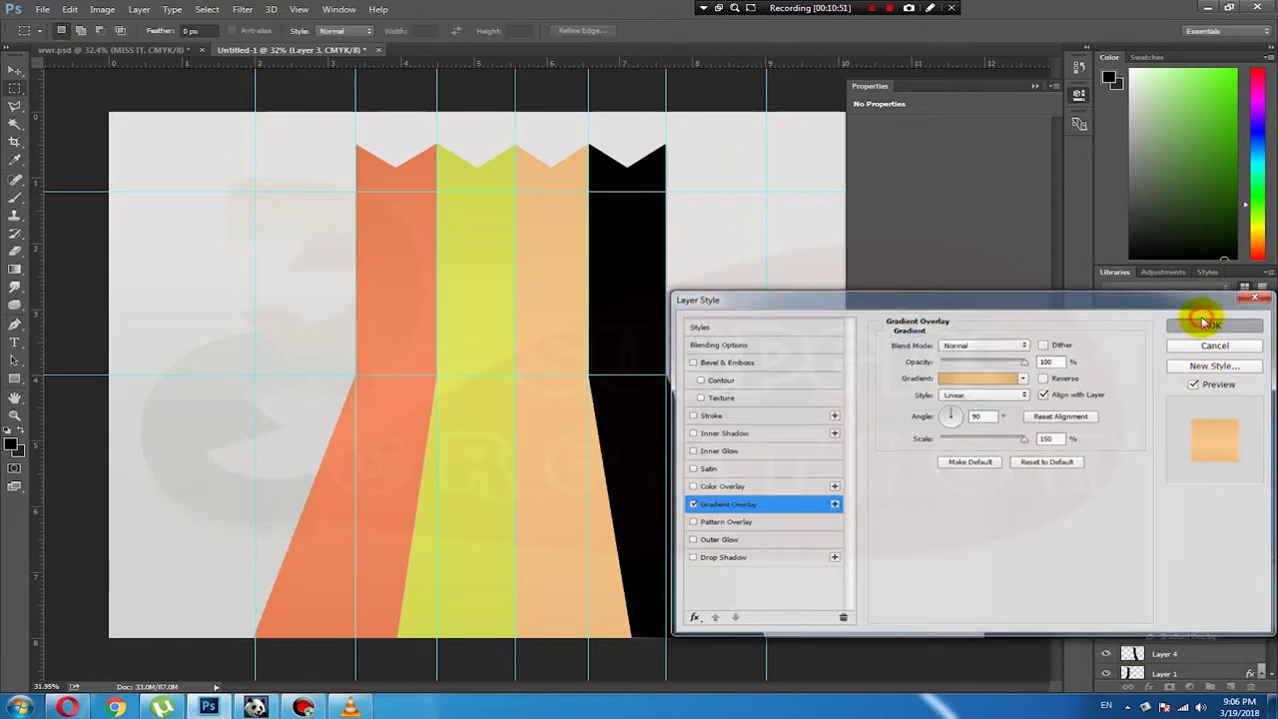
Step: Make Layer 4 active and return to the hex calculator
right_click(621, 254)
left_click(656, 260)
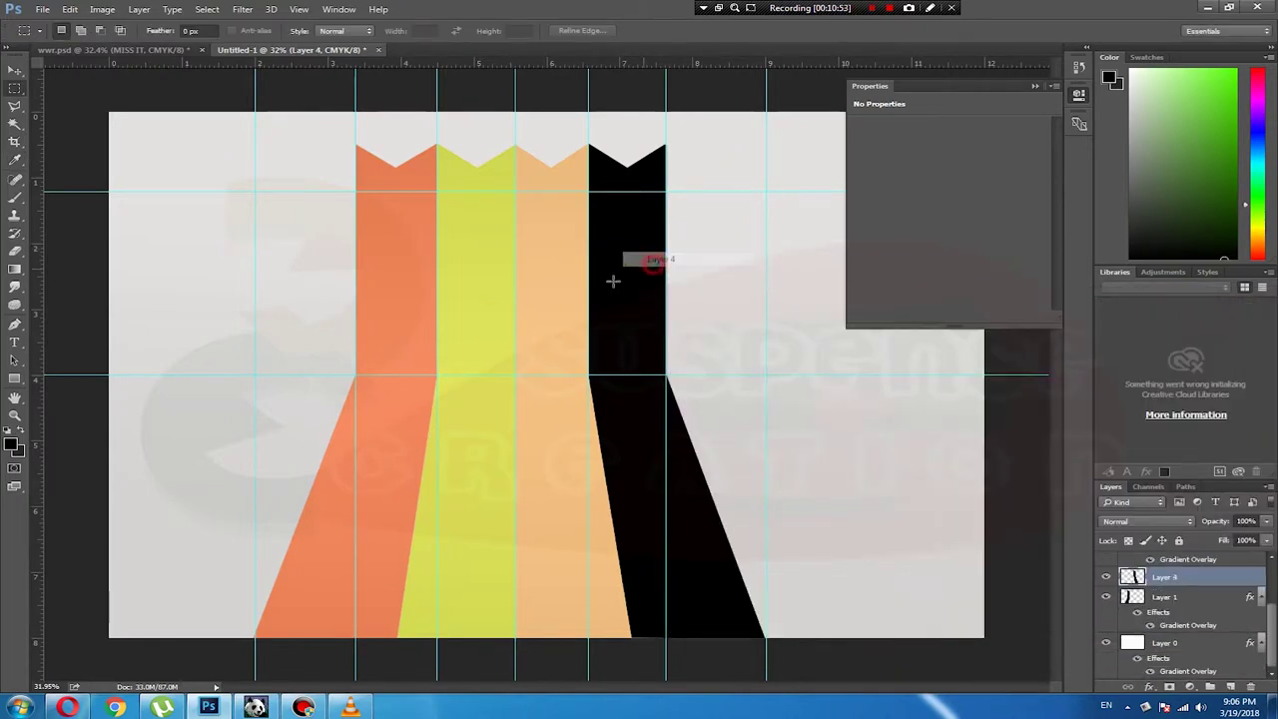
left_click(67, 706)
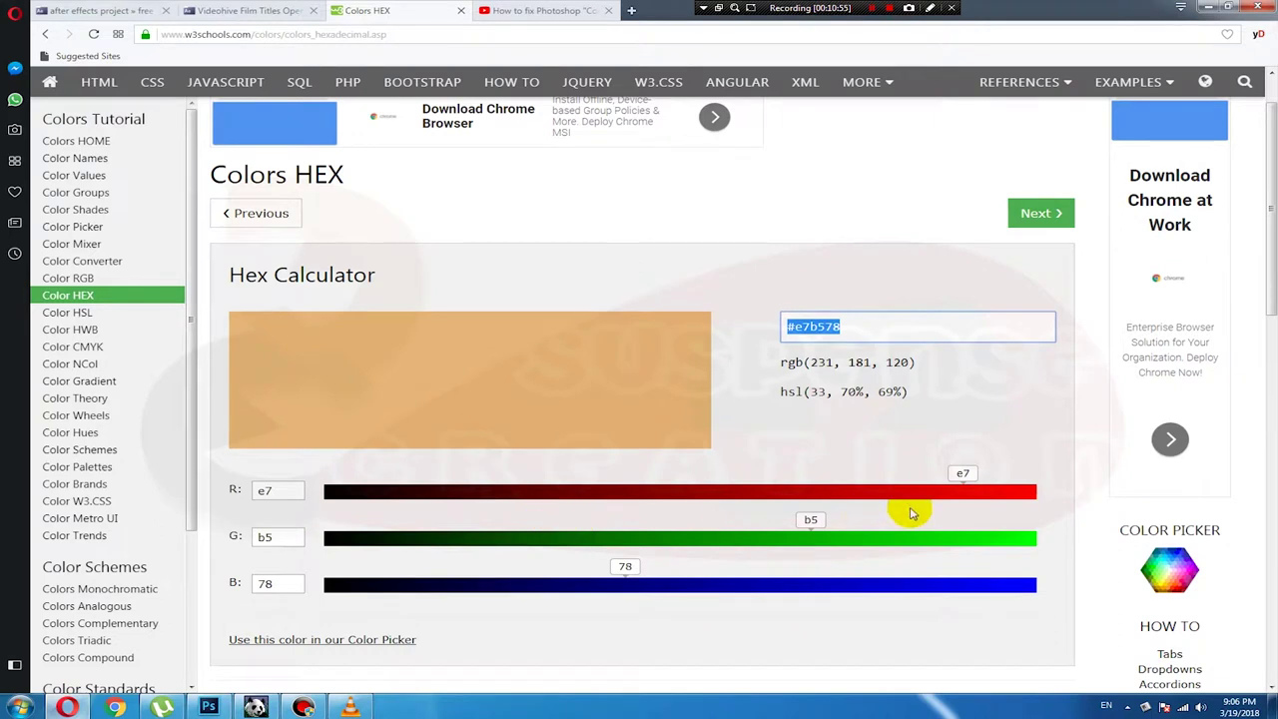
Step: Mix coral red #f25060, rgb(242, 80, 96), in the hex calculator and select its code
left_click(894, 541)
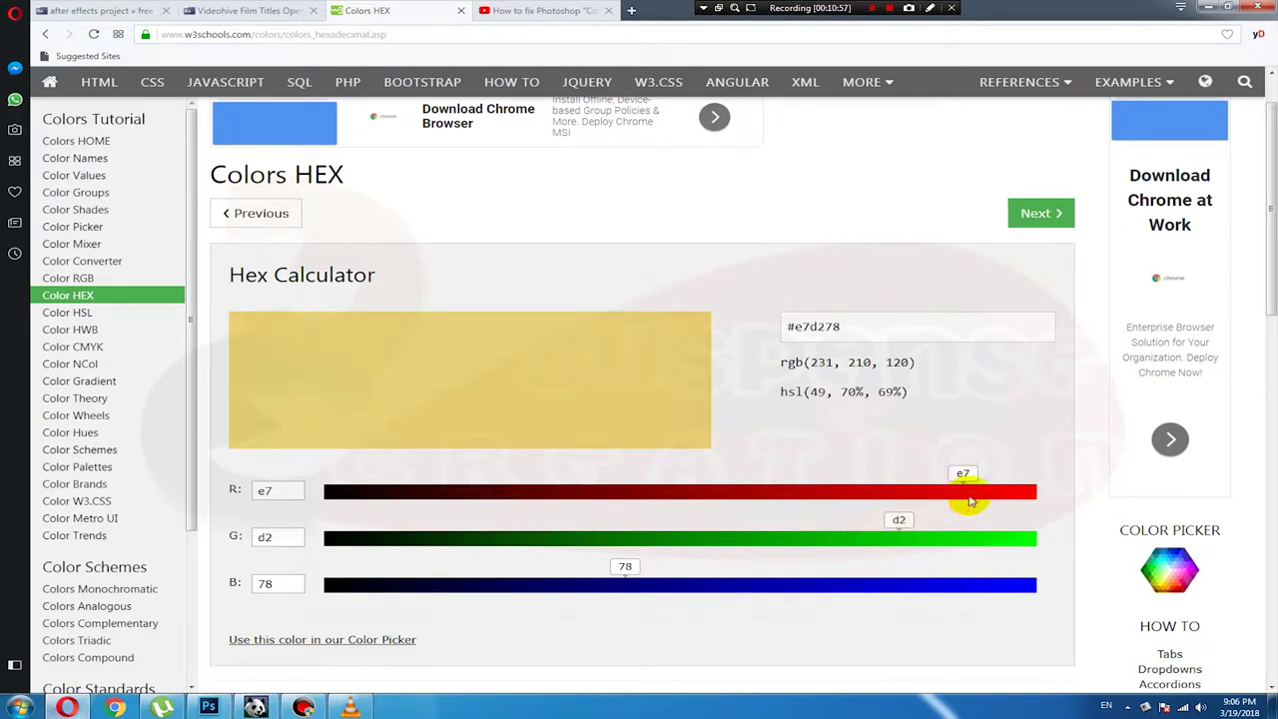
left_click(1001, 492)
left_click_drag(946, 590, 653, 590)
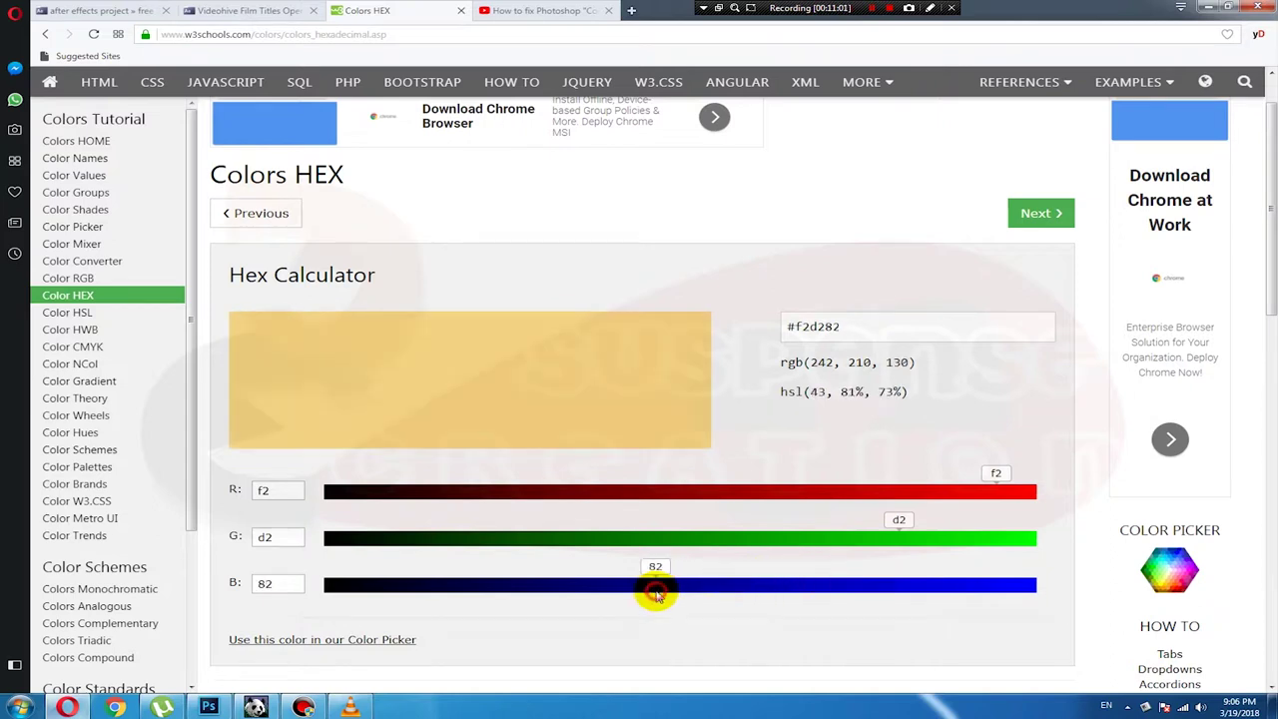
left_click(870, 14)
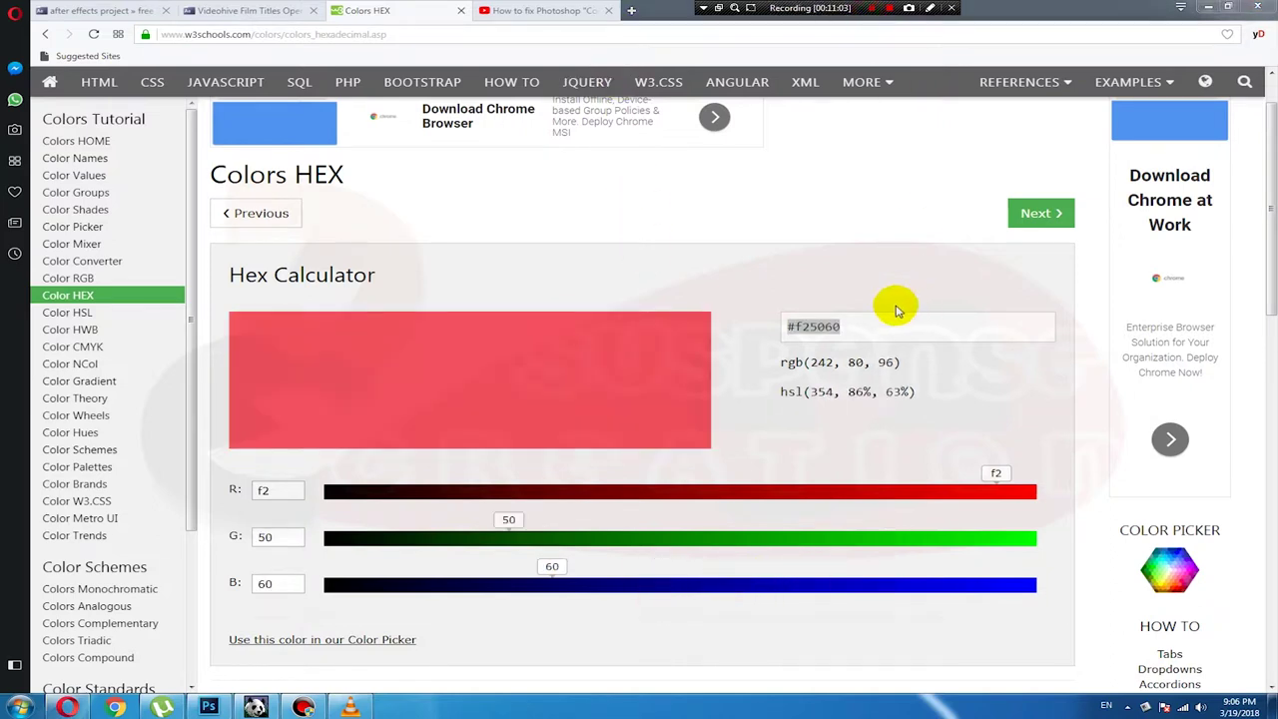
left_click_drag(870, 324, 784, 325)
key("ctrl+c")
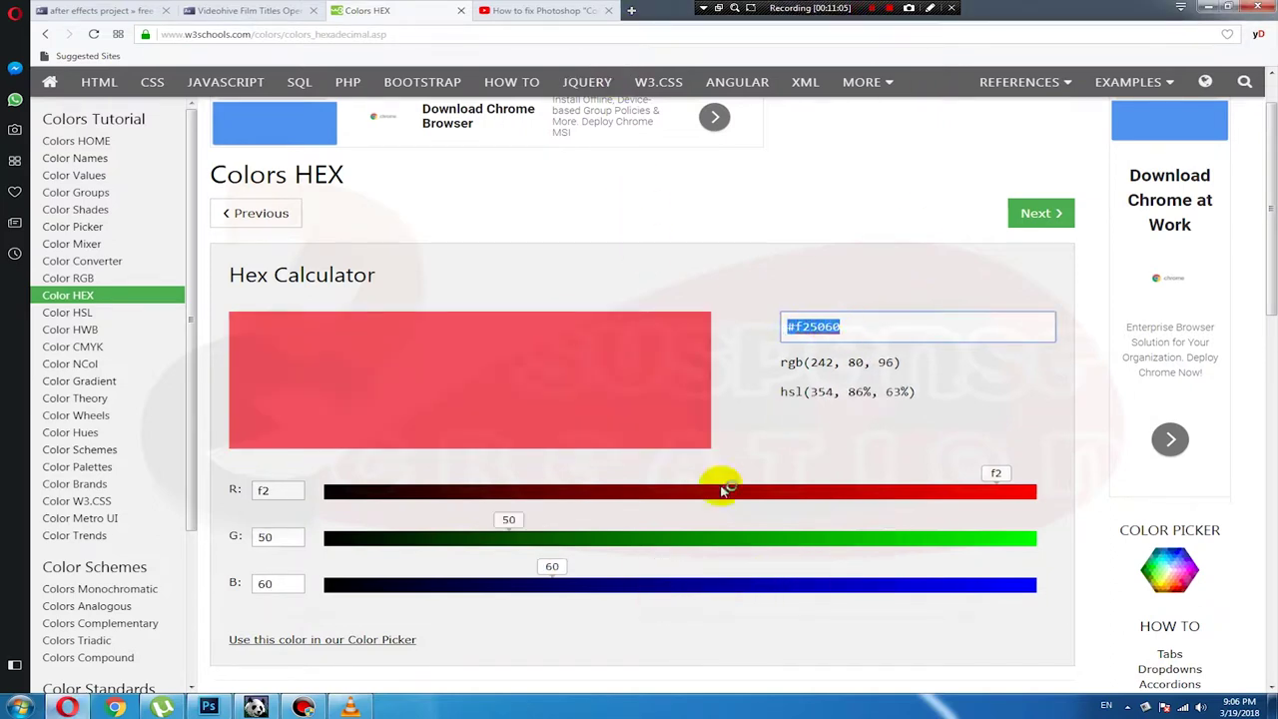
left_click(193, 708)
Step: Add a Gradient Overlay to the right-hand Layer 4 strip and open its gradient
left_click(745, 288)
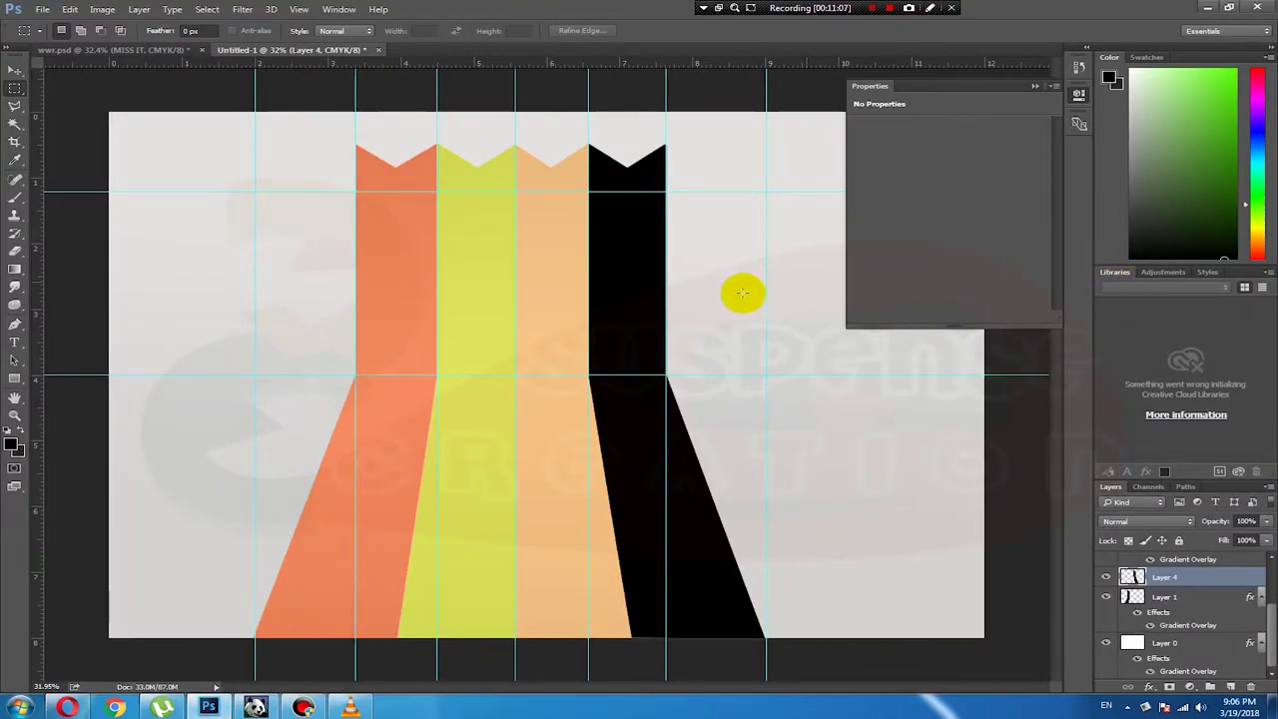
right_click(639, 250)
left_click(679, 261)
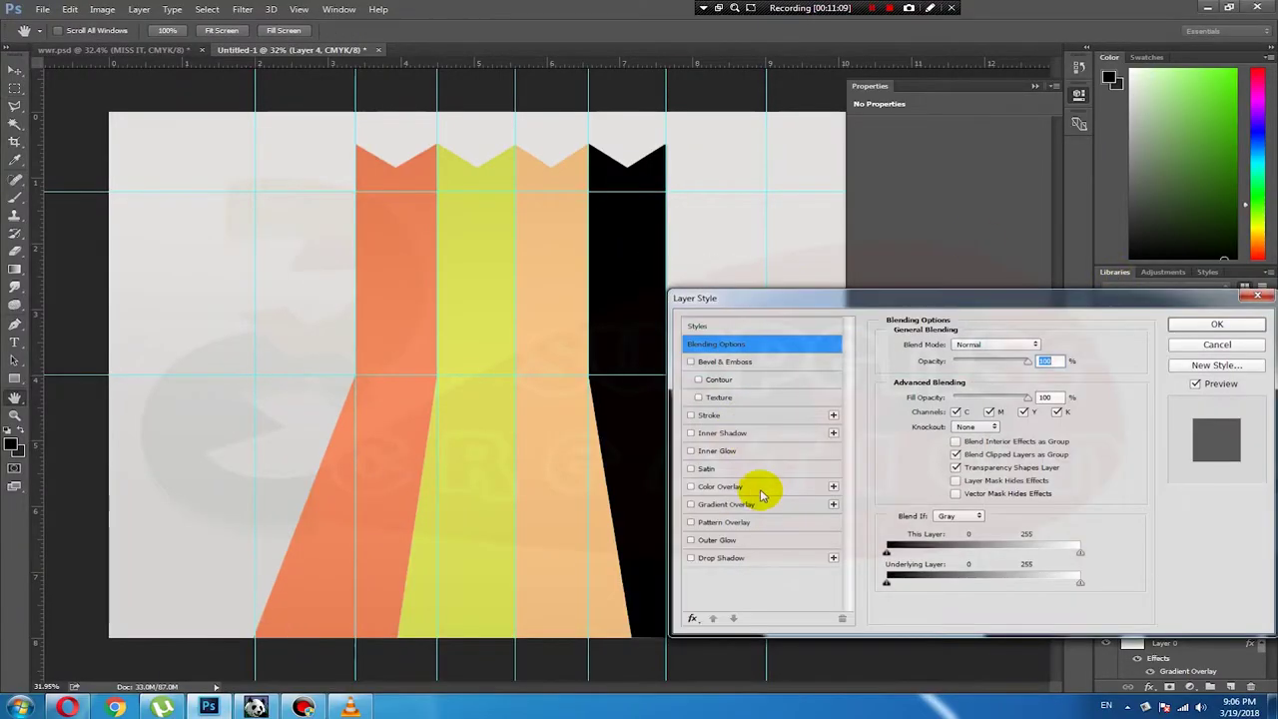
left_click(746, 504)
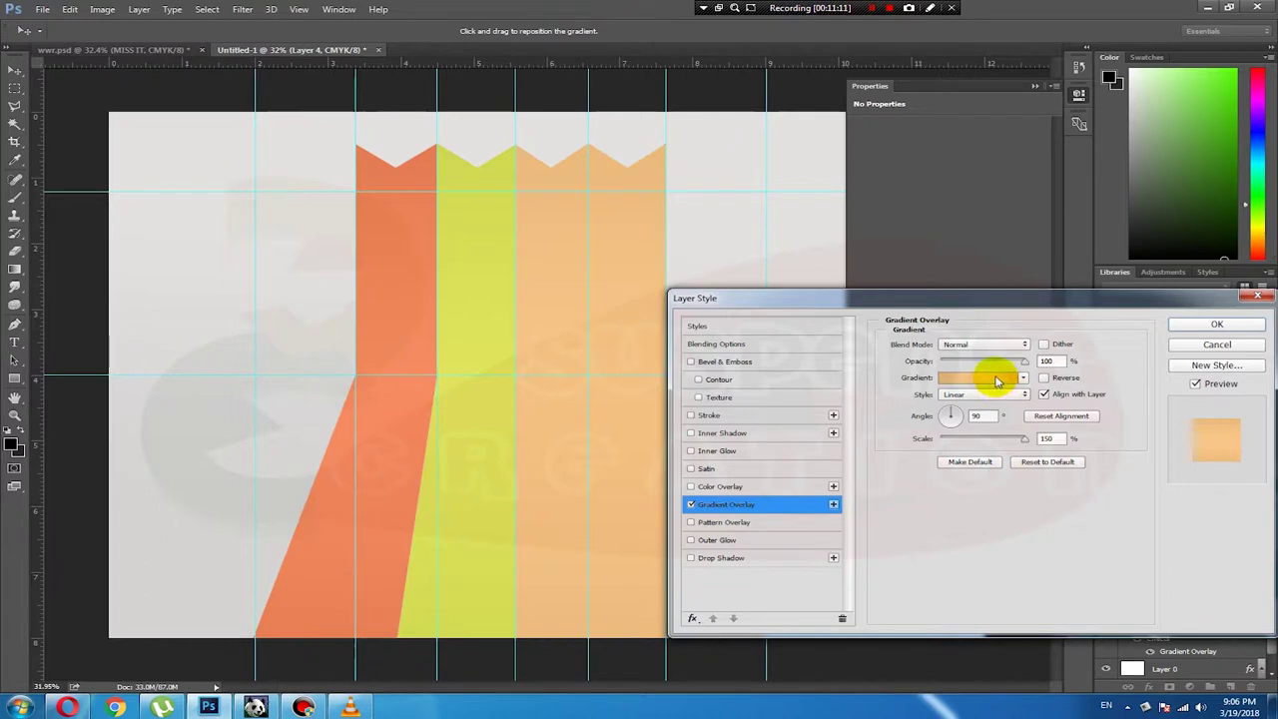
left_click(996, 380)
Step: Set the left stop to red and the right stop to #f25060
double_click(923, 562)
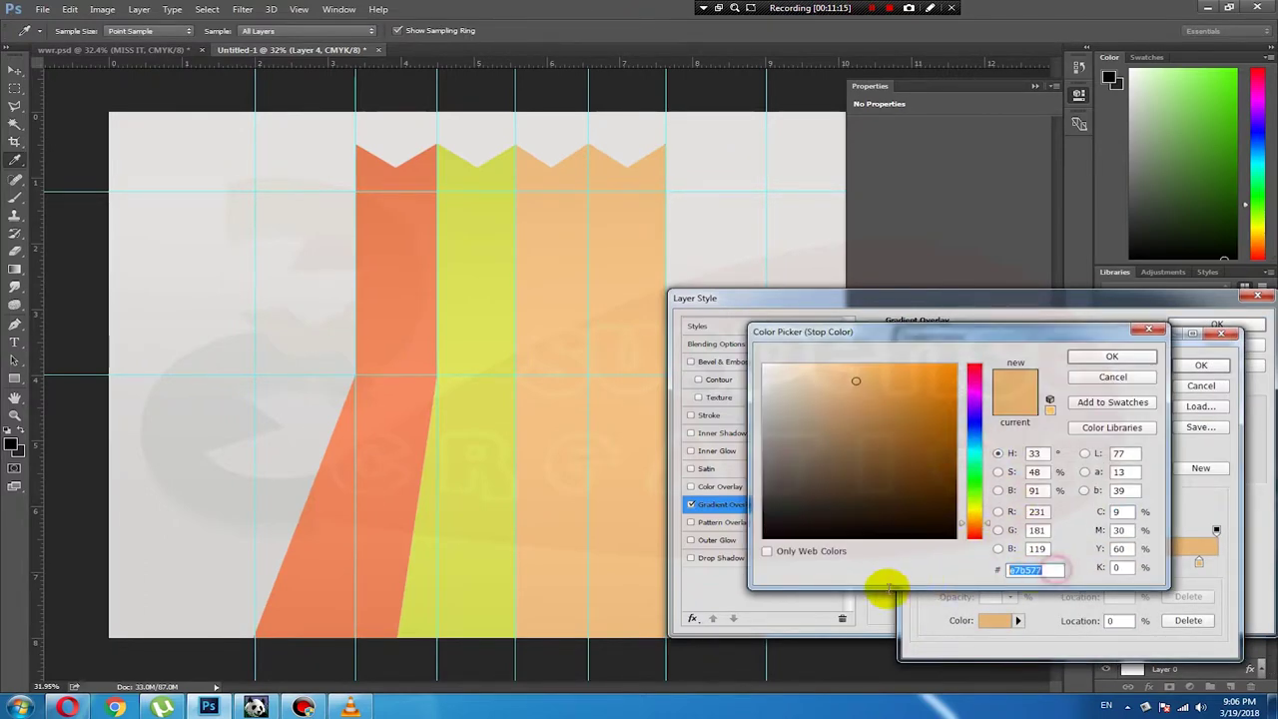
left_click(972, 537)
left_click(1111, 356)
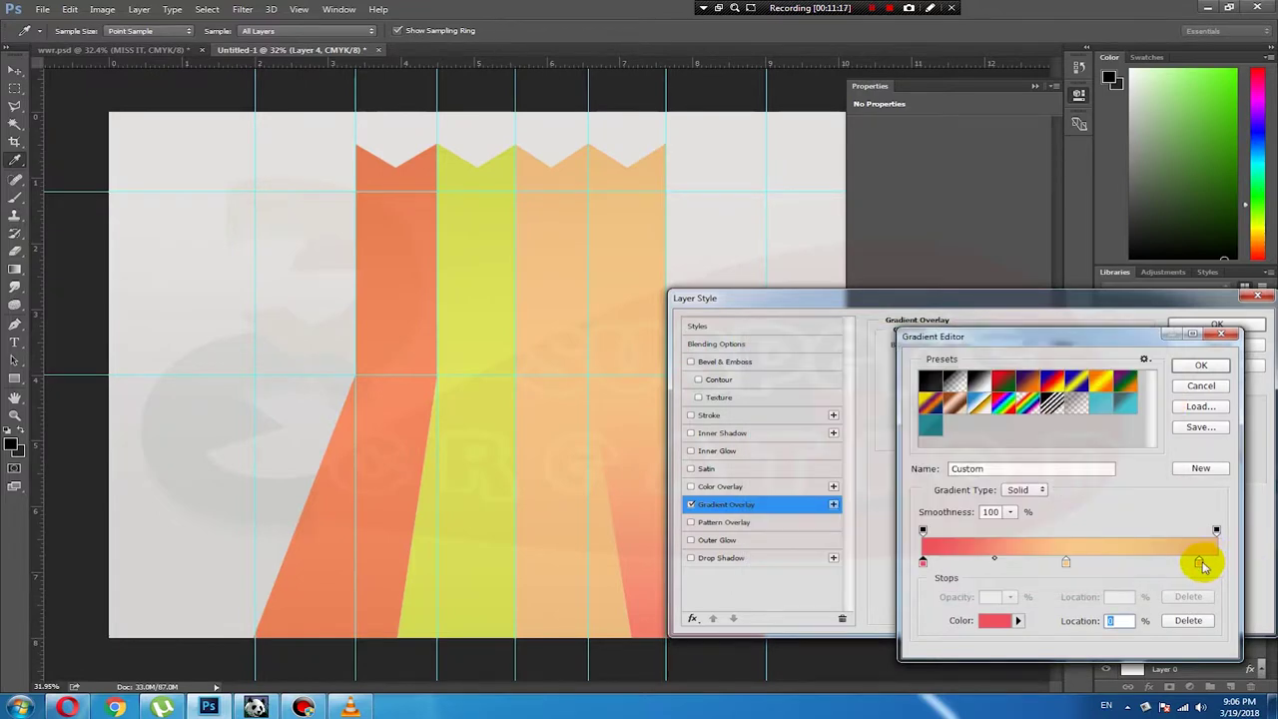
double_click(1198, 561)
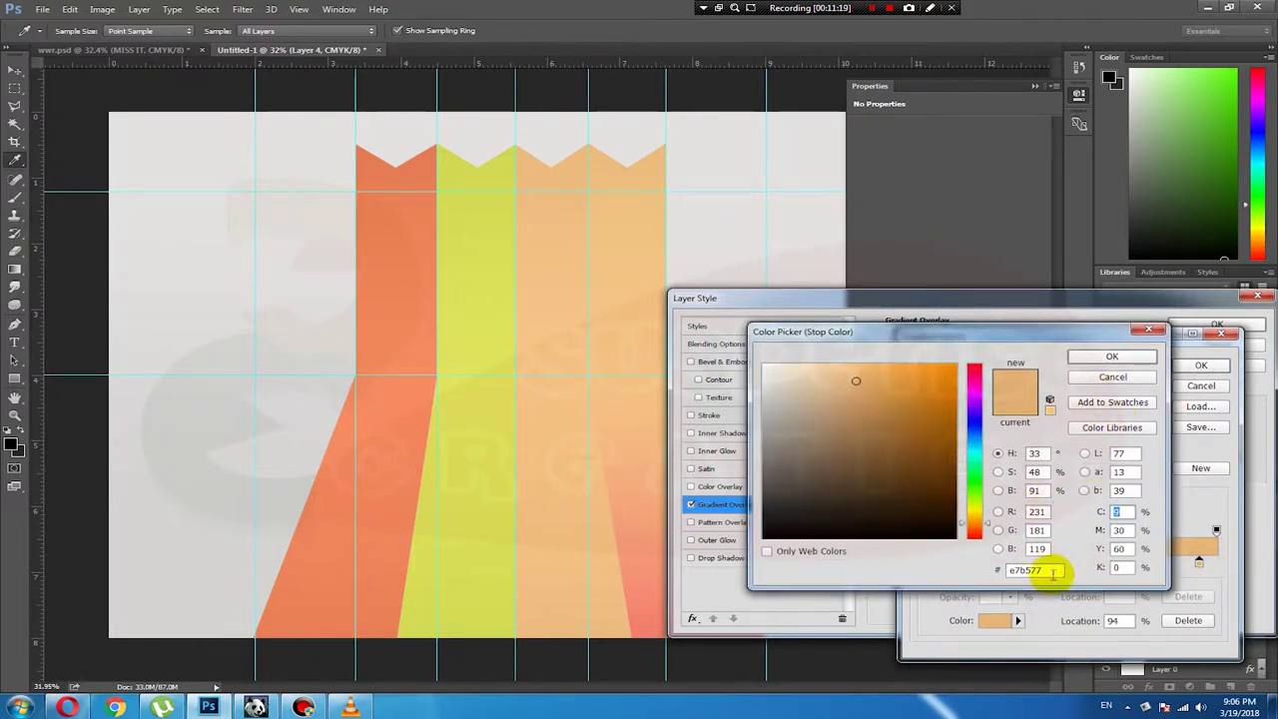
double_click(1052, 571)
type("f25060")
left_click(1118, 357)
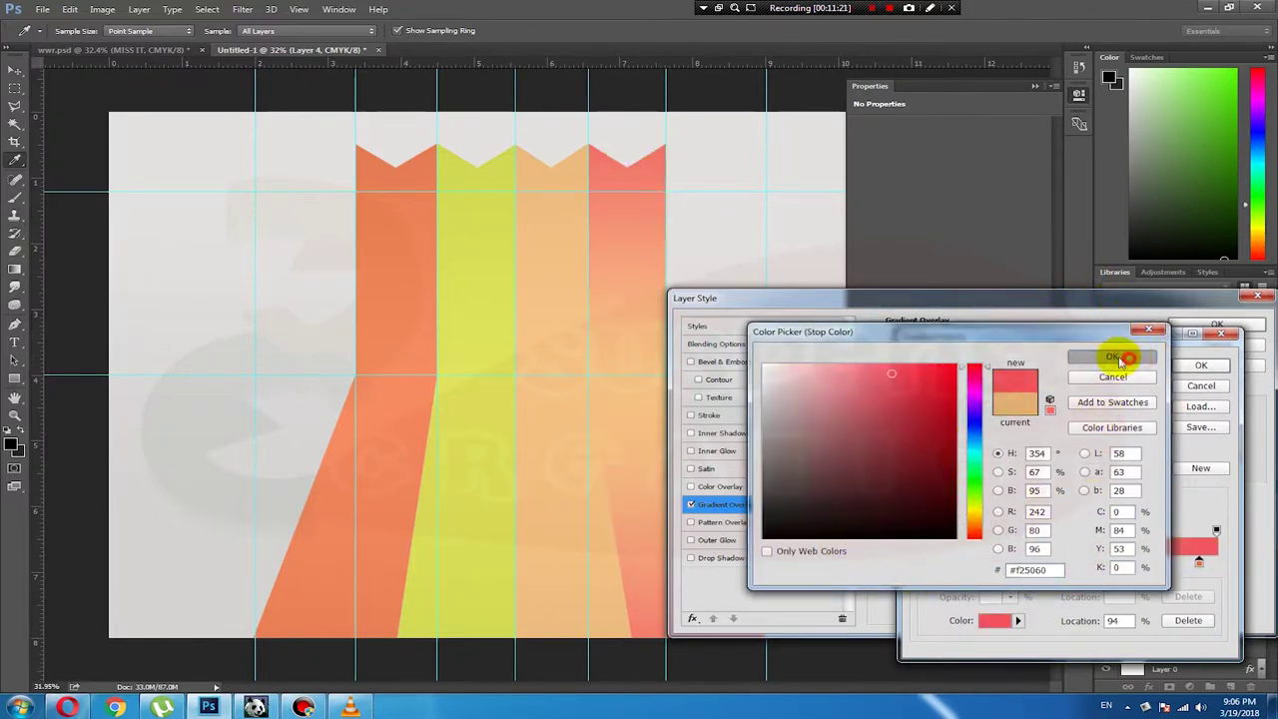
left_click(1201, 365)
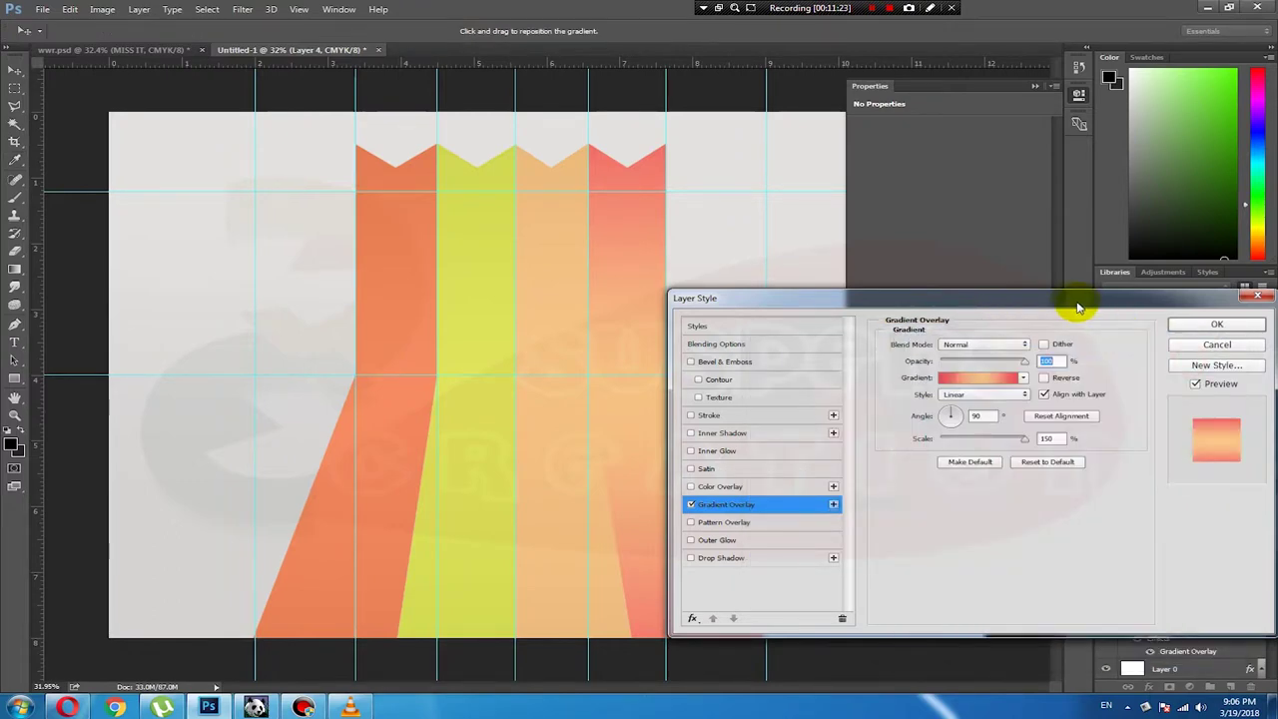
Step: Make the middle stop a slightly lighter red and apply the coral overlay
left_click_drag(1077, 301, 1090, 220)
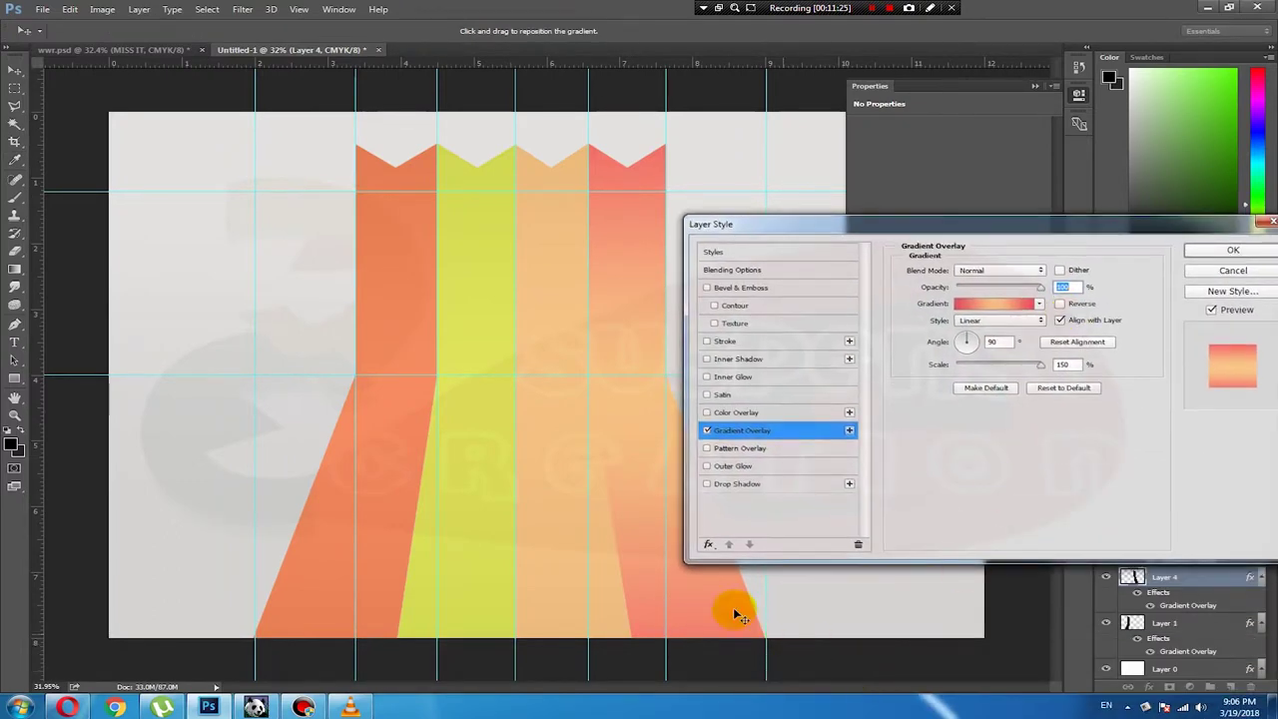
left_click(1019, 305)
double_click(1066, 564)
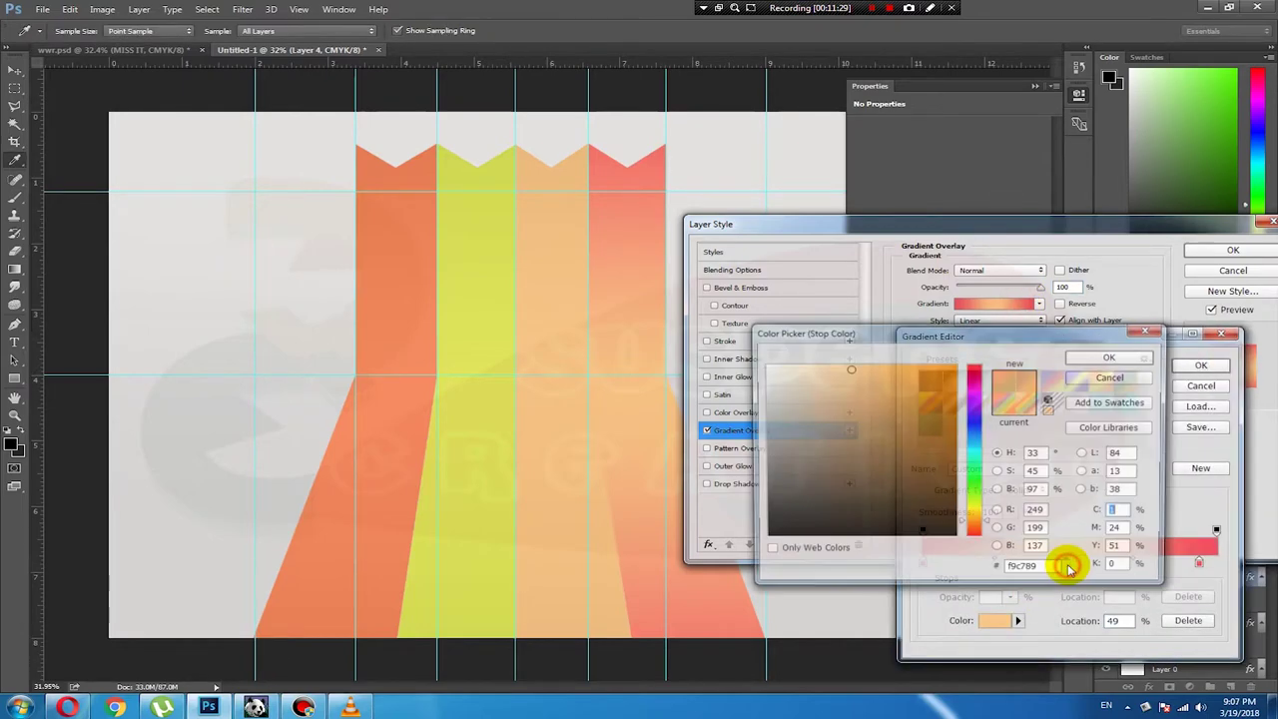
key("ctrl+v")
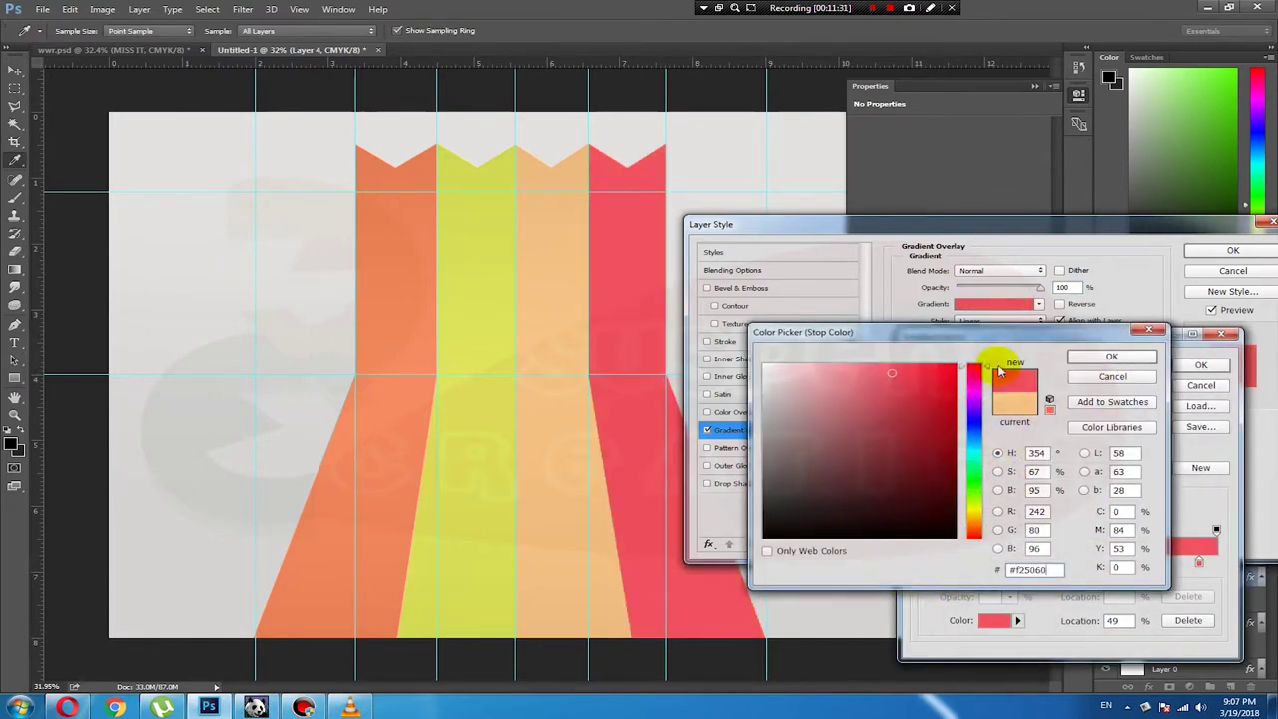
left_click(880, 371)
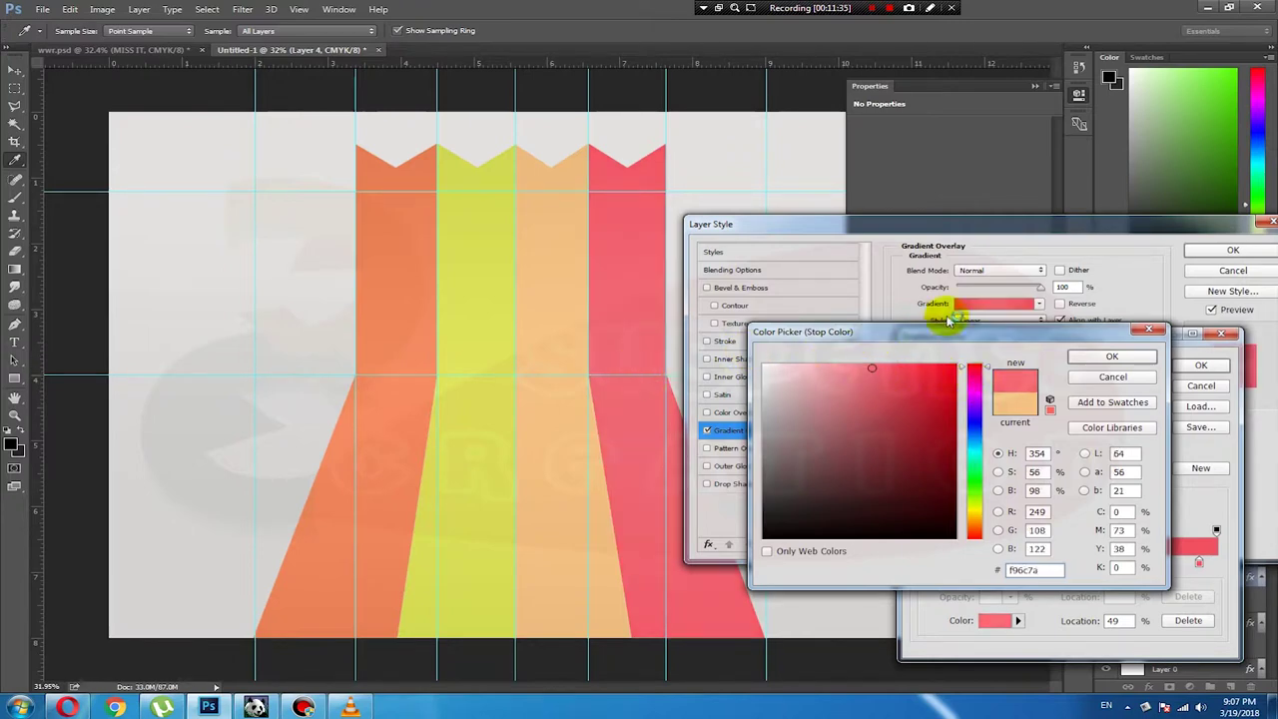
left_click(1116, 357)
left_click(1201, 365)
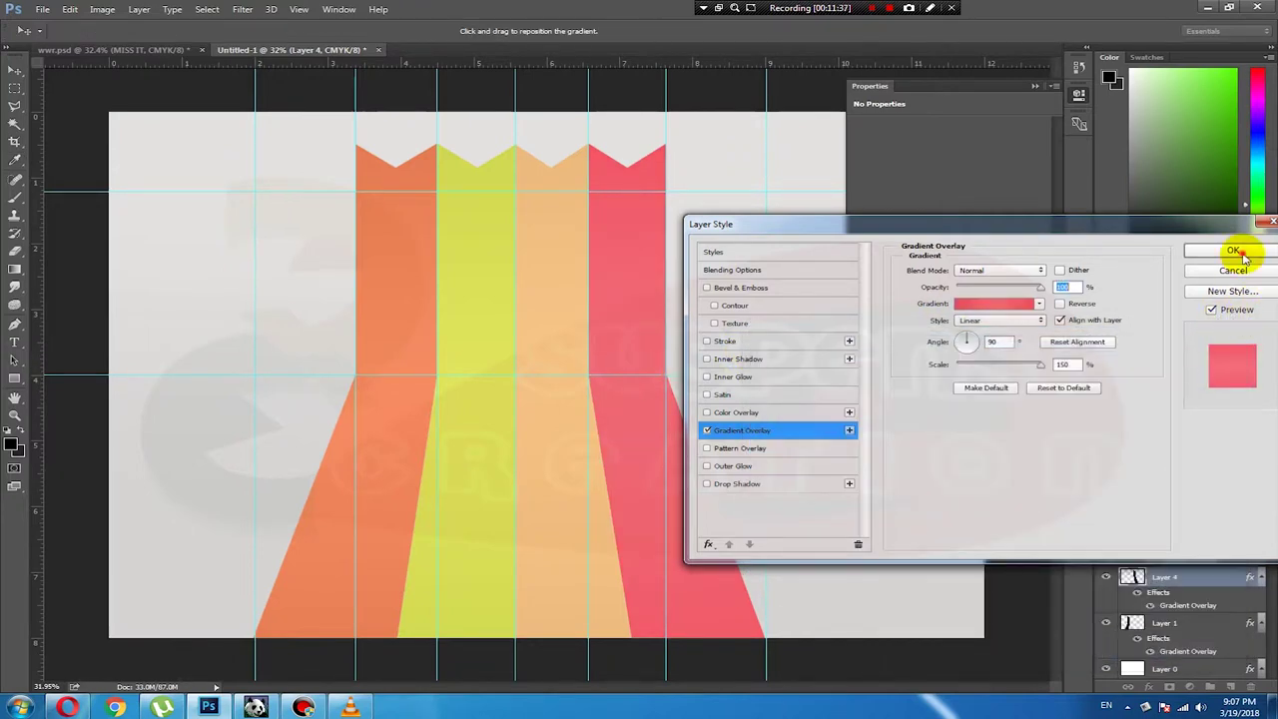
left_click(1233, 250)
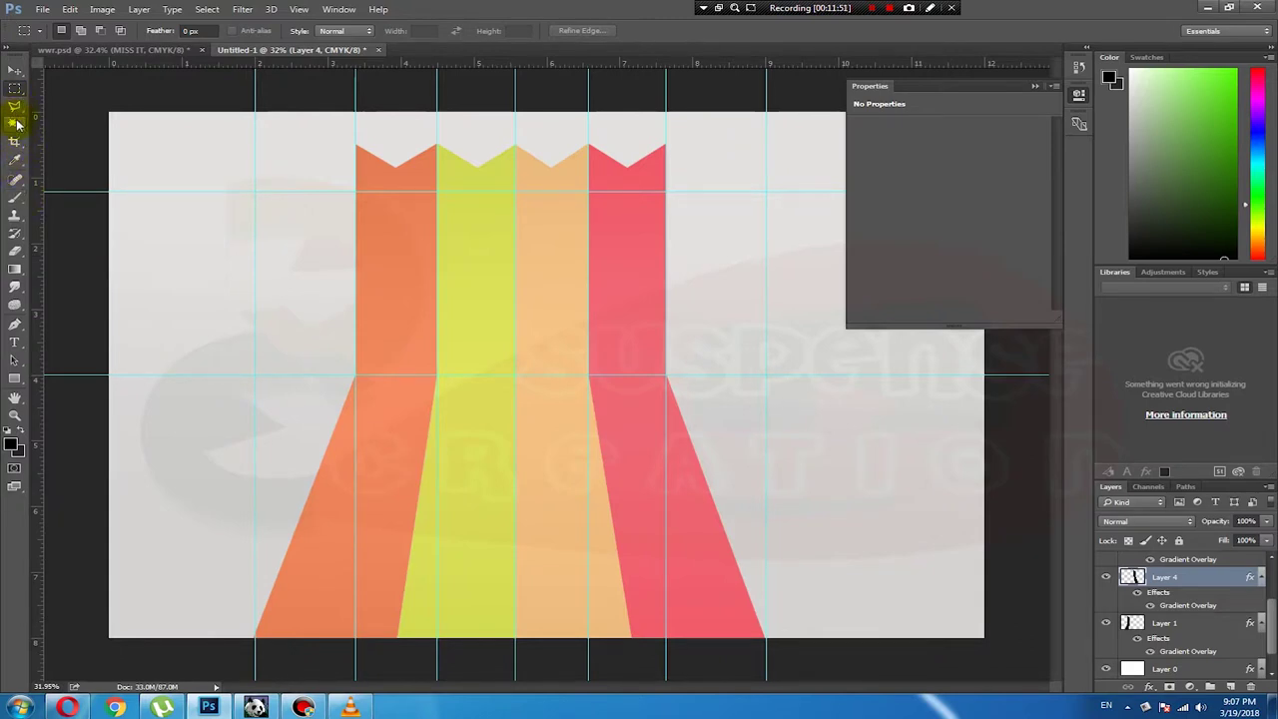
Step: Brush a soft black shadow on new Layer 5 at the fold, placed just above Layer 0
left_click(17, 200)
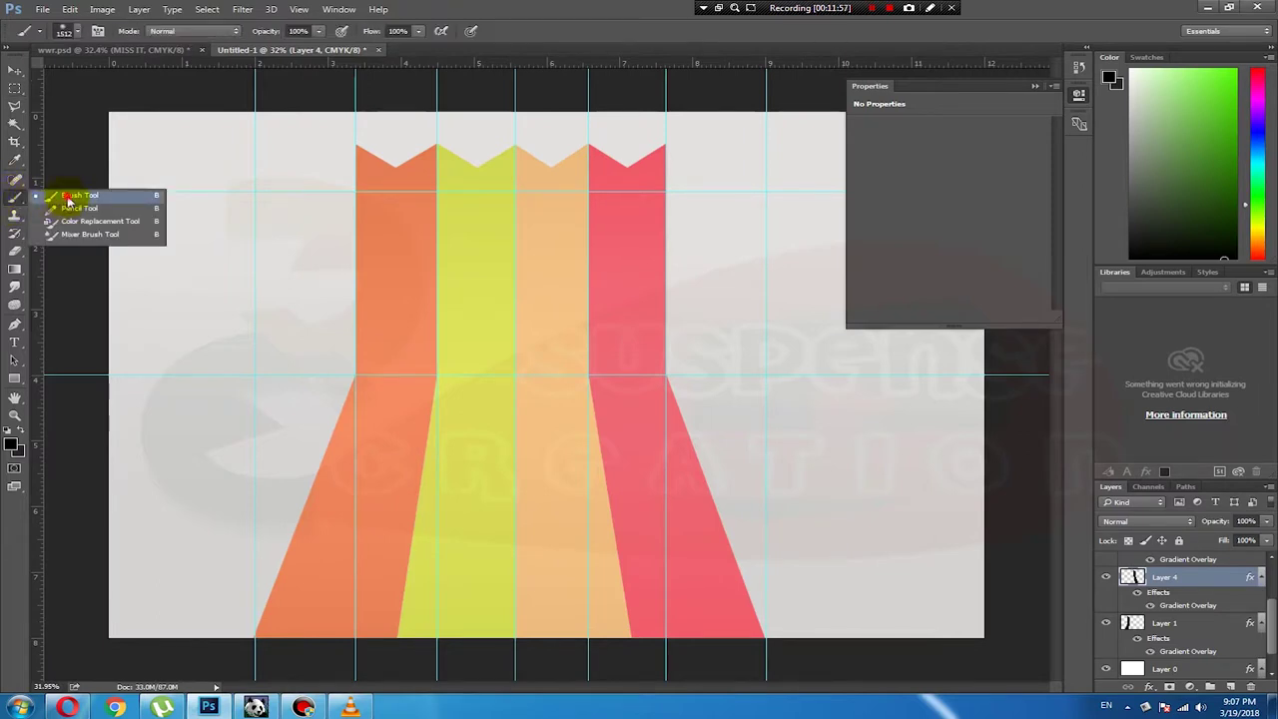
left_click(68, 200)
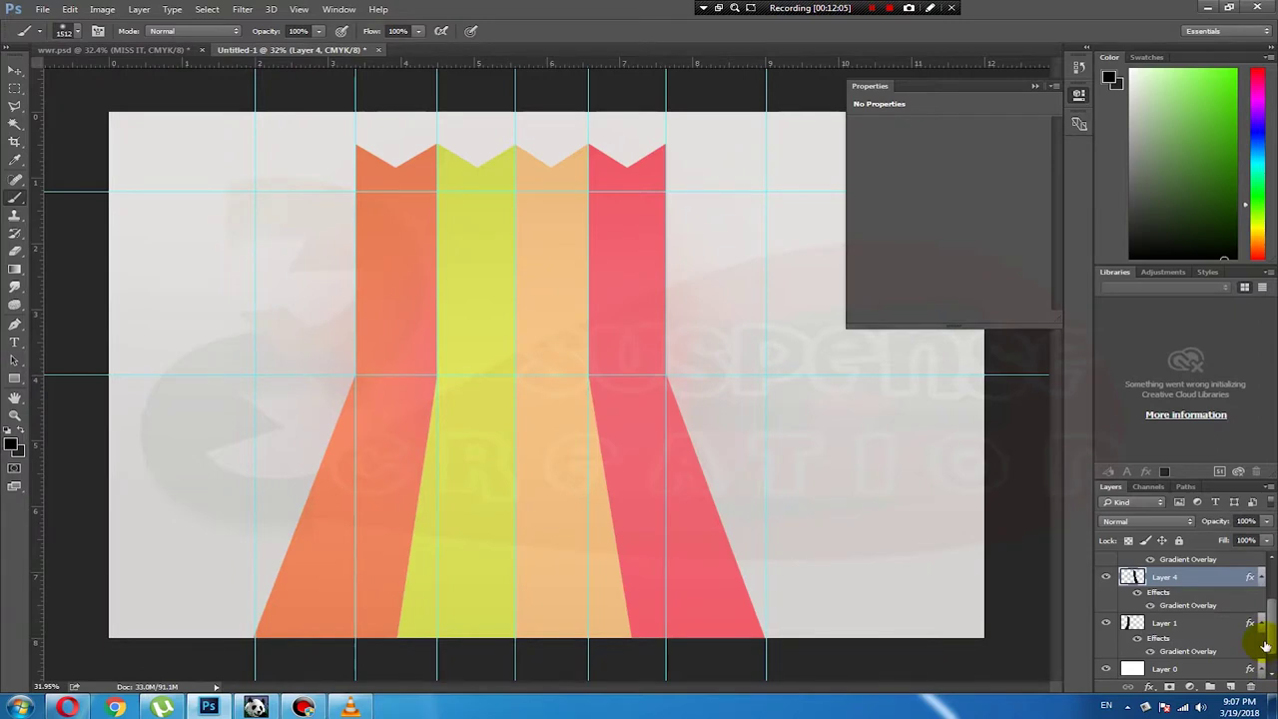
left_click(1228, 688)
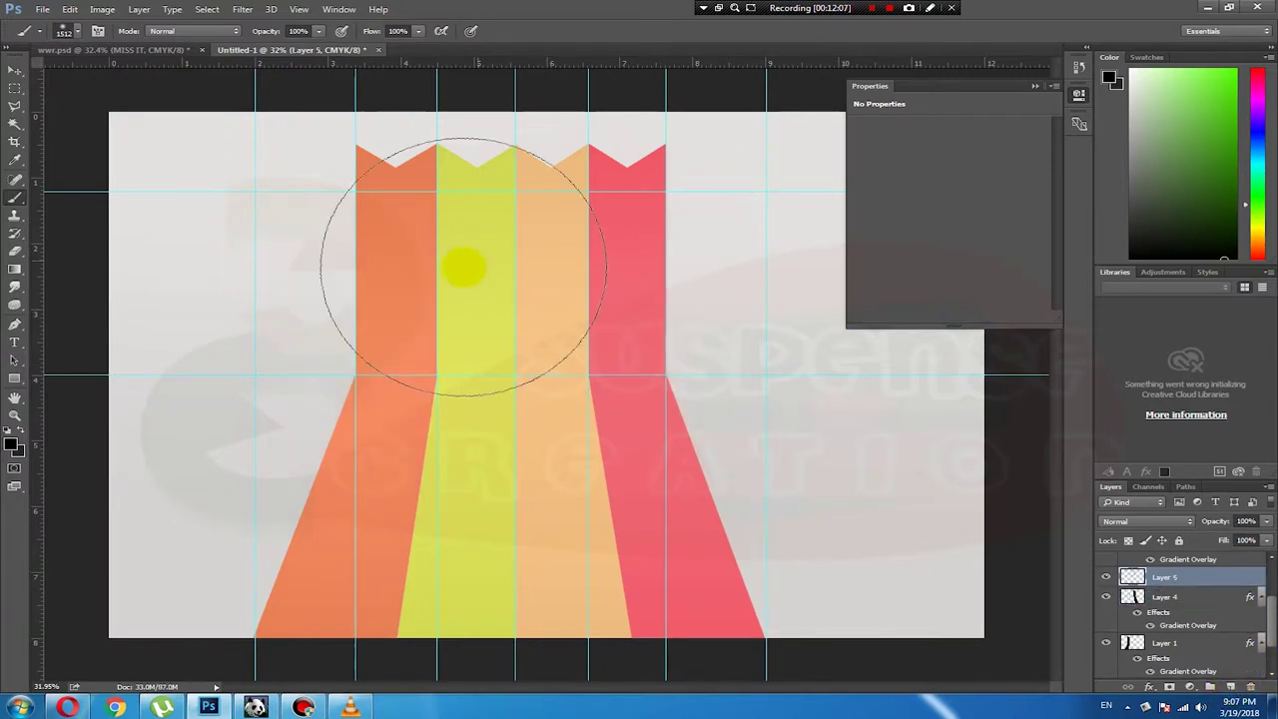
left_click(511, 382)
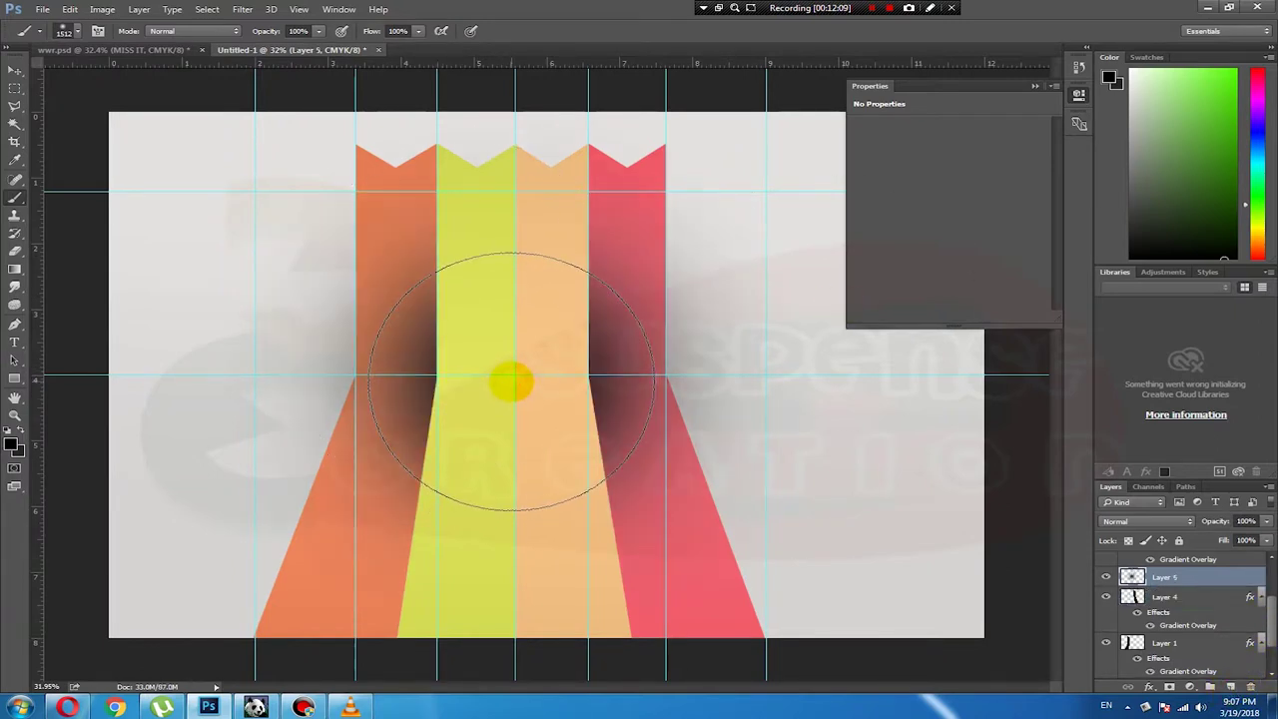
left_click_drag(1188, 576, 1183, 544)
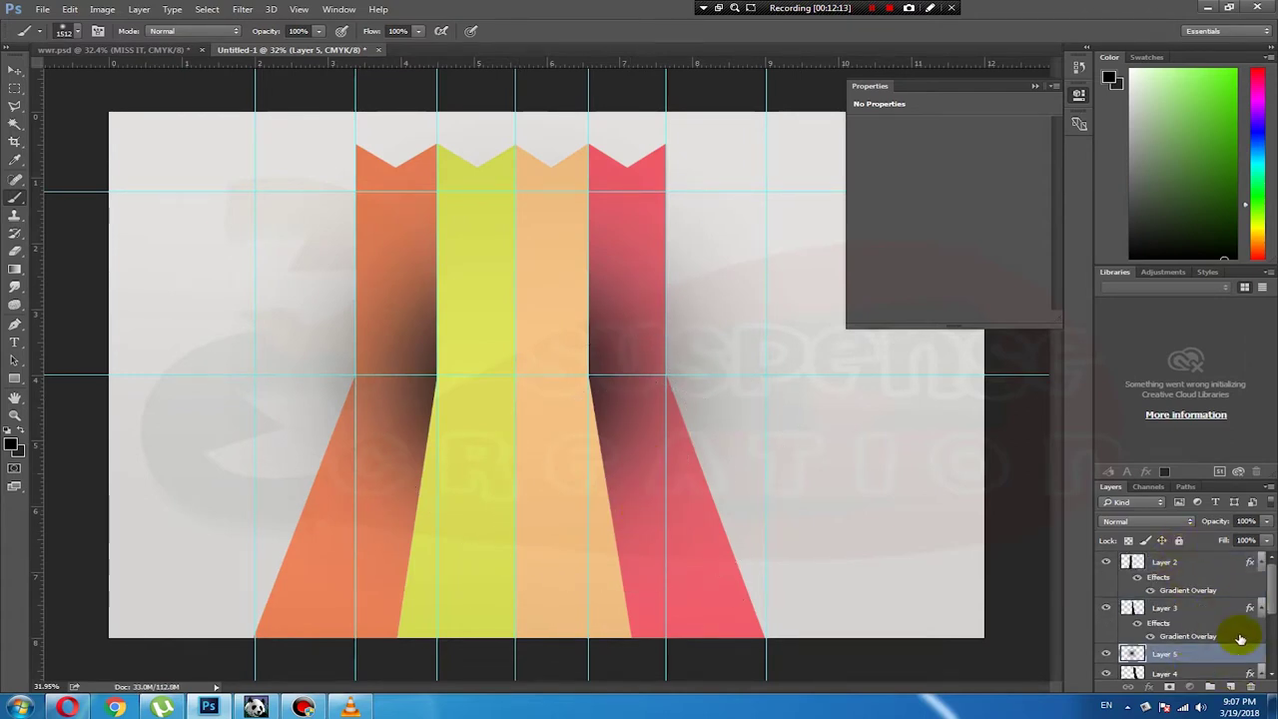
left_click_drag(1247, 618, 1207, 639)
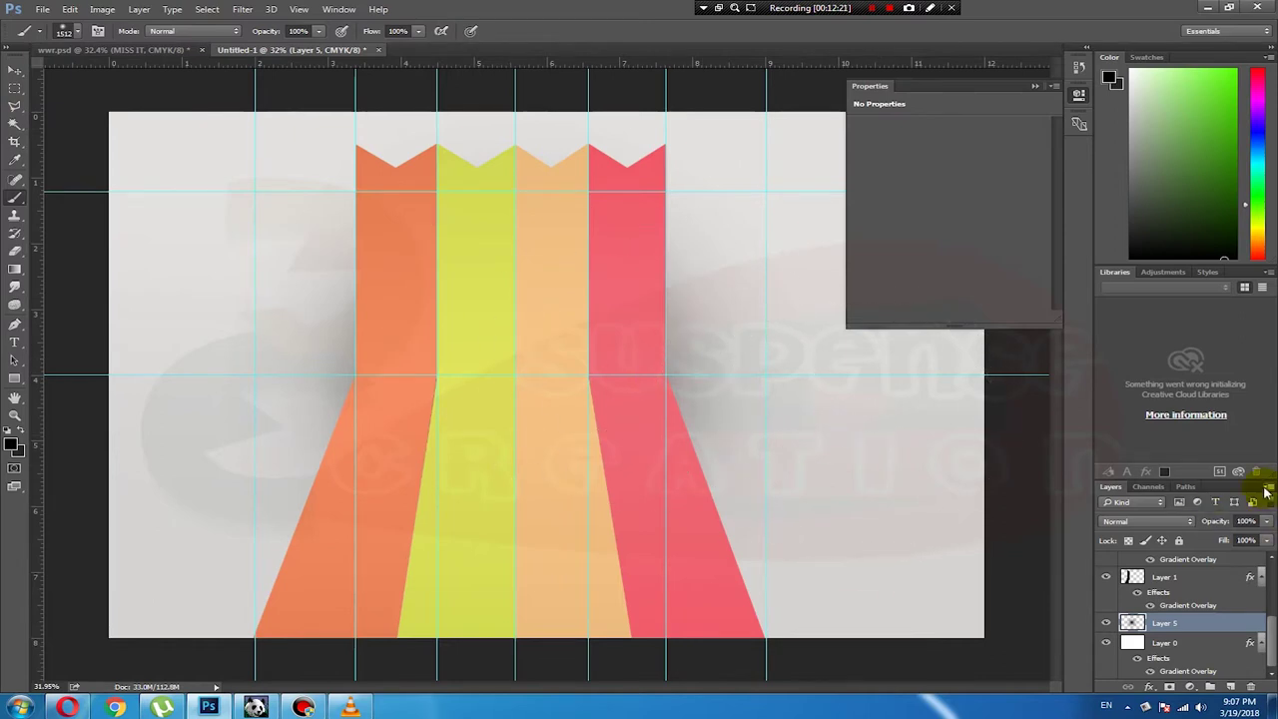
Step: Select the area below the fold guide, set Layer 5 opacity to 44%, then deselect
left_click(15, 88)
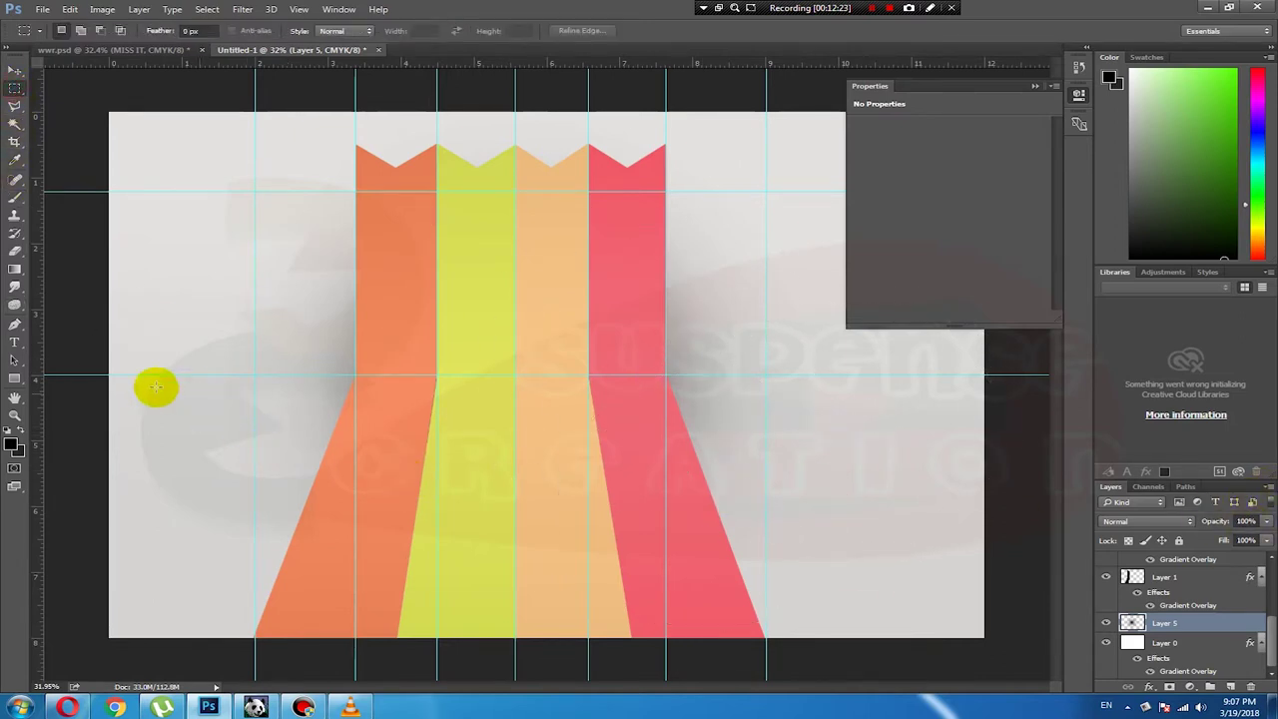
left_click_drag(100, 377, 1263, 707)
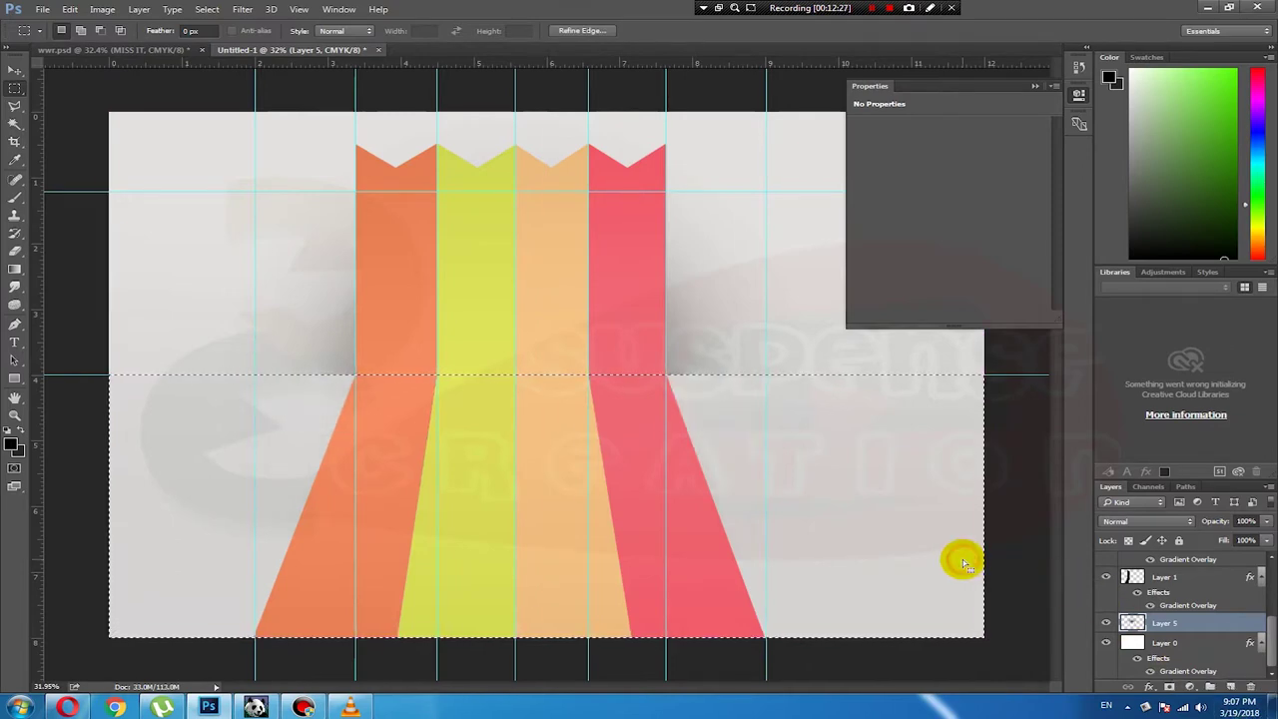
left_click(1266, 521)
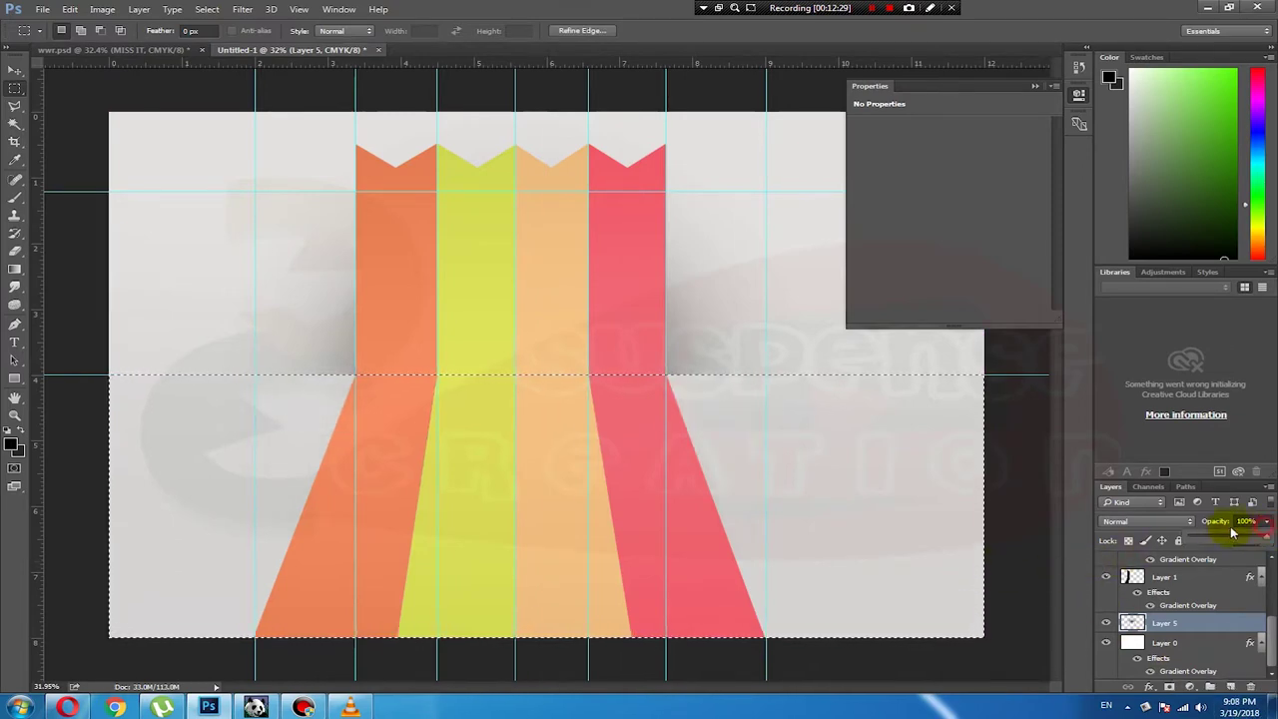
left_click_drag(1231, 540, 1226, 542)
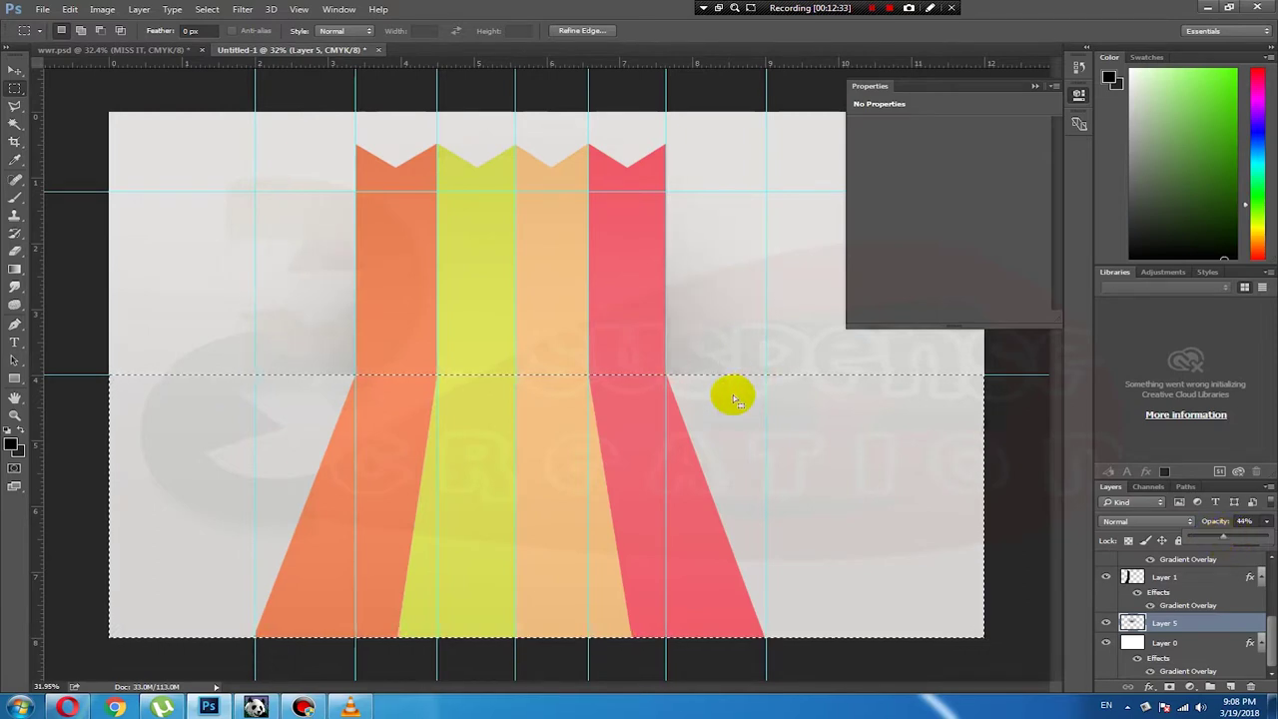
left_click(806, 442)
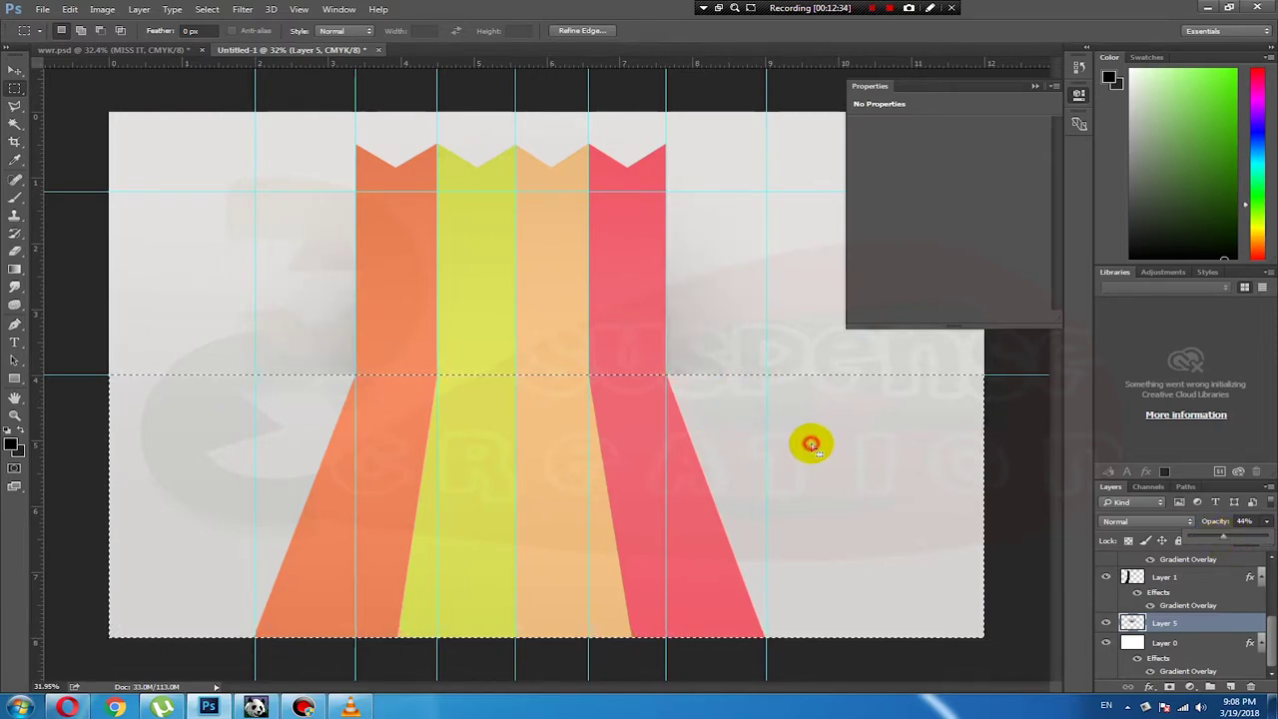
Step: Paint a soft black shadow over the middle strips on a new top Layer 6
left_click(15, 197)
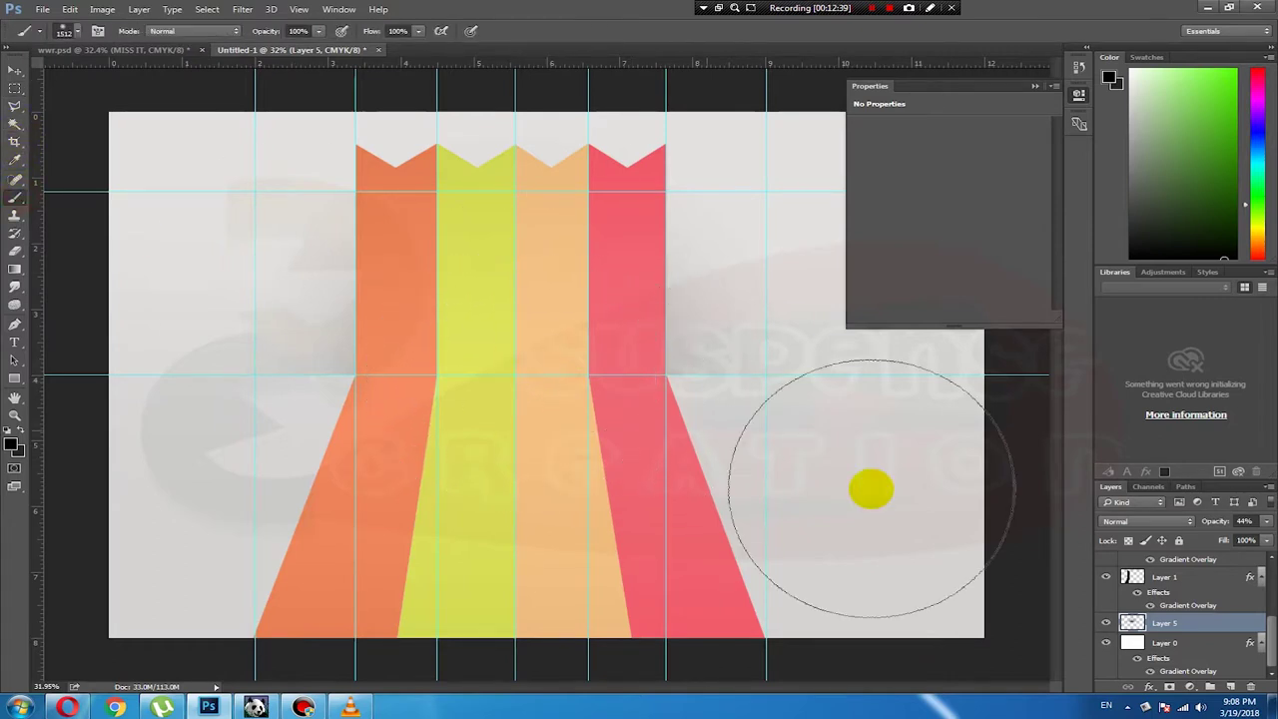
left_click(1234, 687)
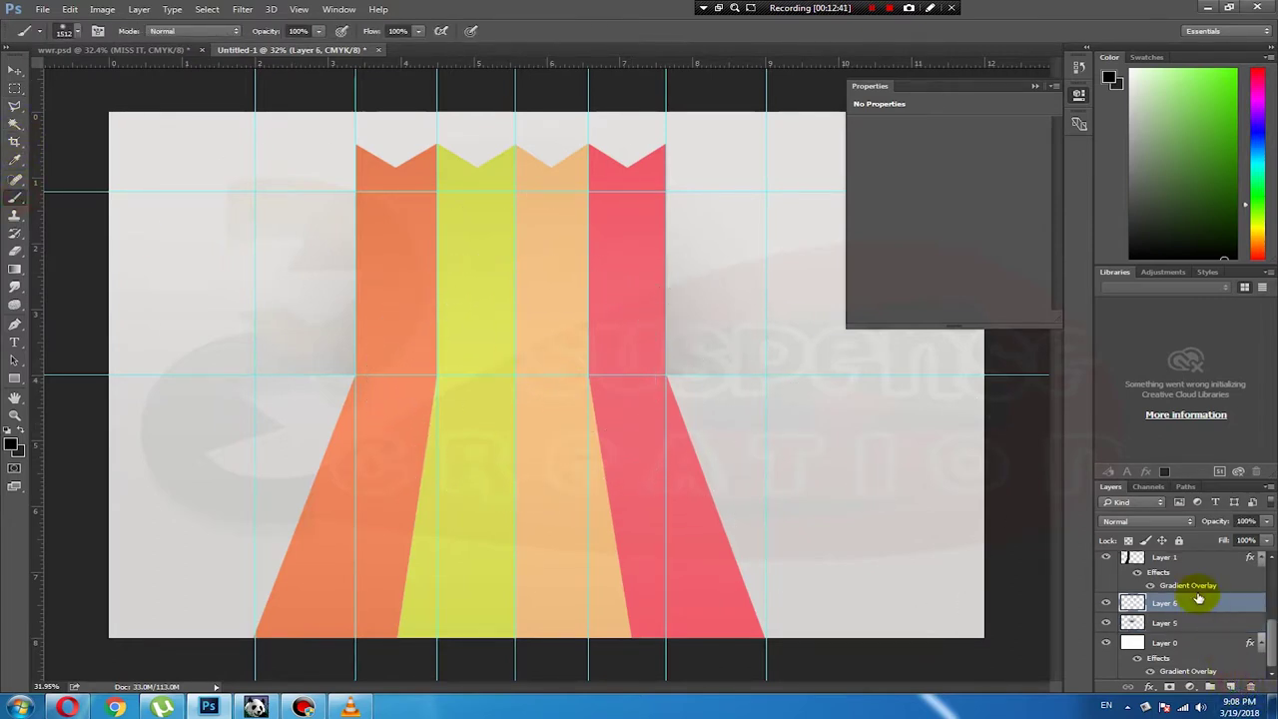
mouse_move(1193, 599)
left_mouse_down()
mouse_move(1198, 542)
mouse_move(1178, 553)
left_mouse_up()
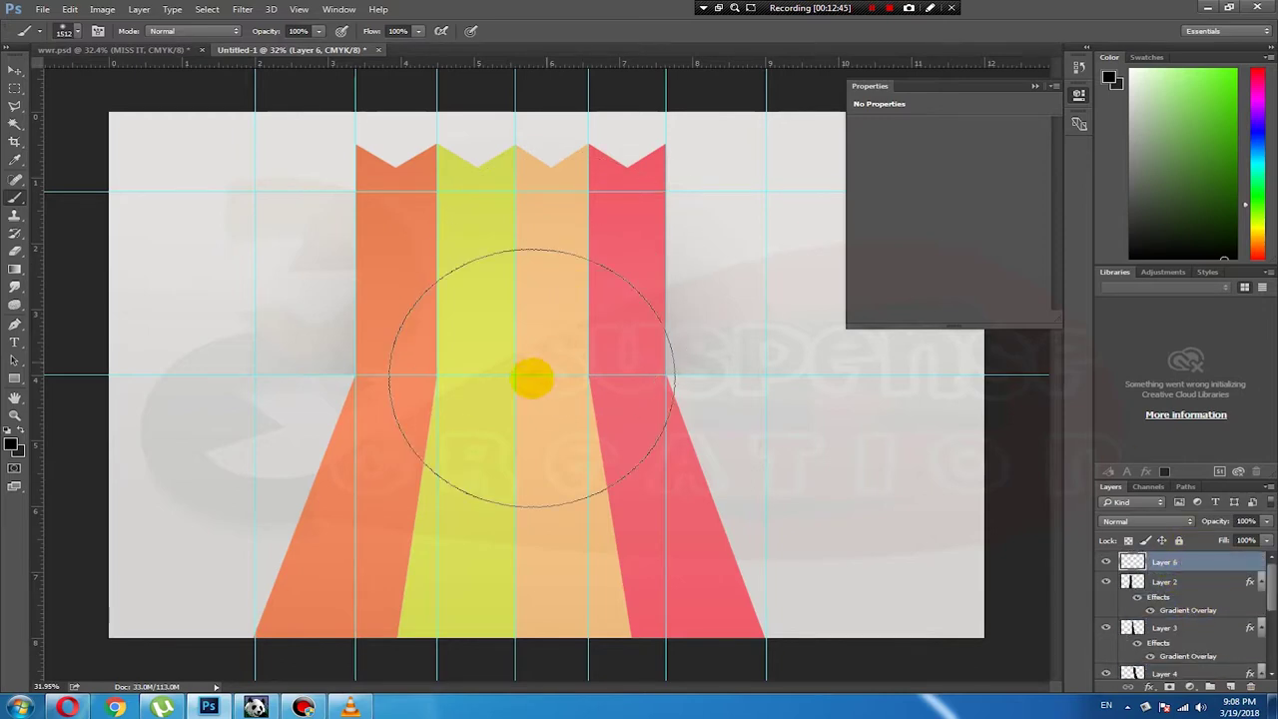
left_click(511, 379)
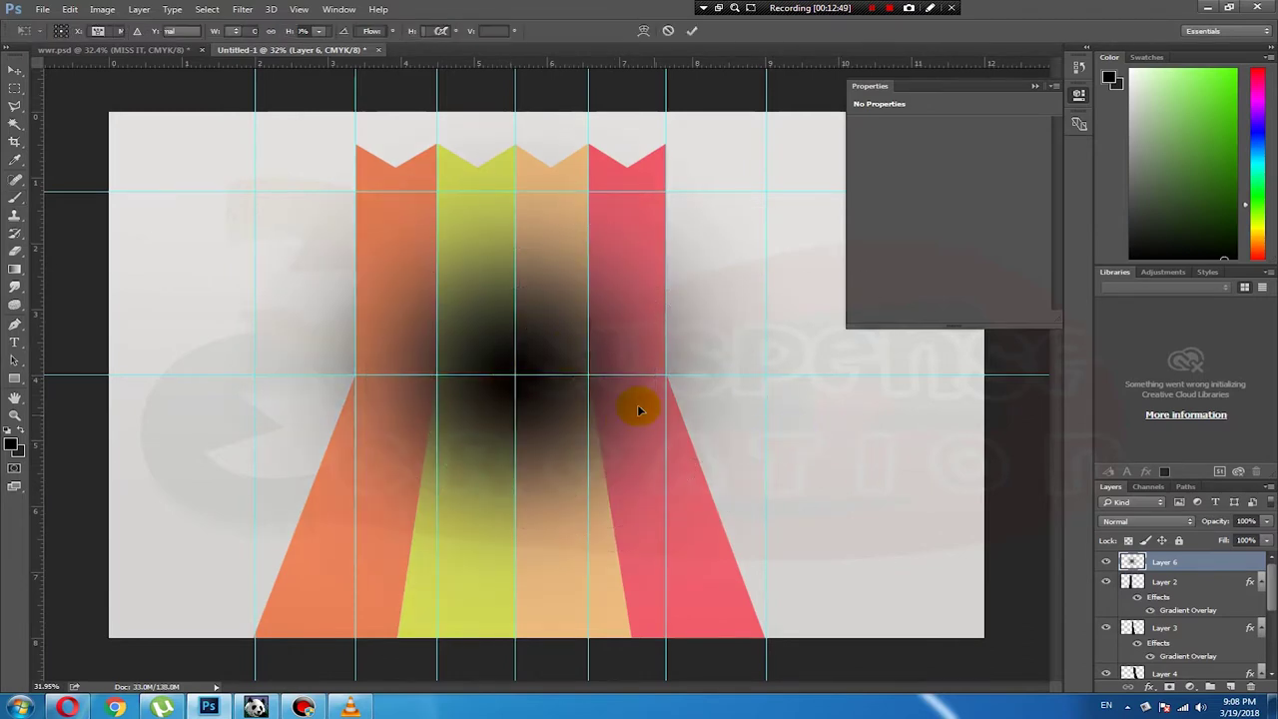
Step: Widen the blur slightly and delete the part below the fold guide
key("ctrl+t")
left_click_drag(813, 373, 915, 367)
key("Return")
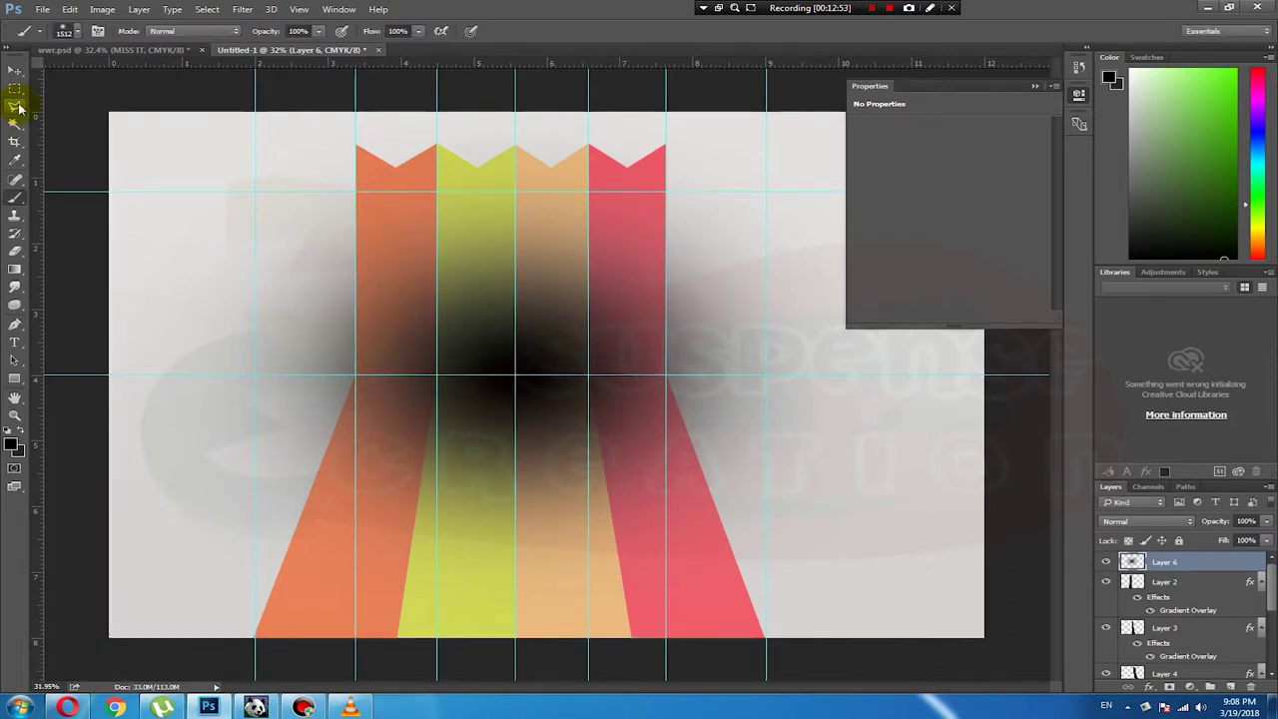
key("m")
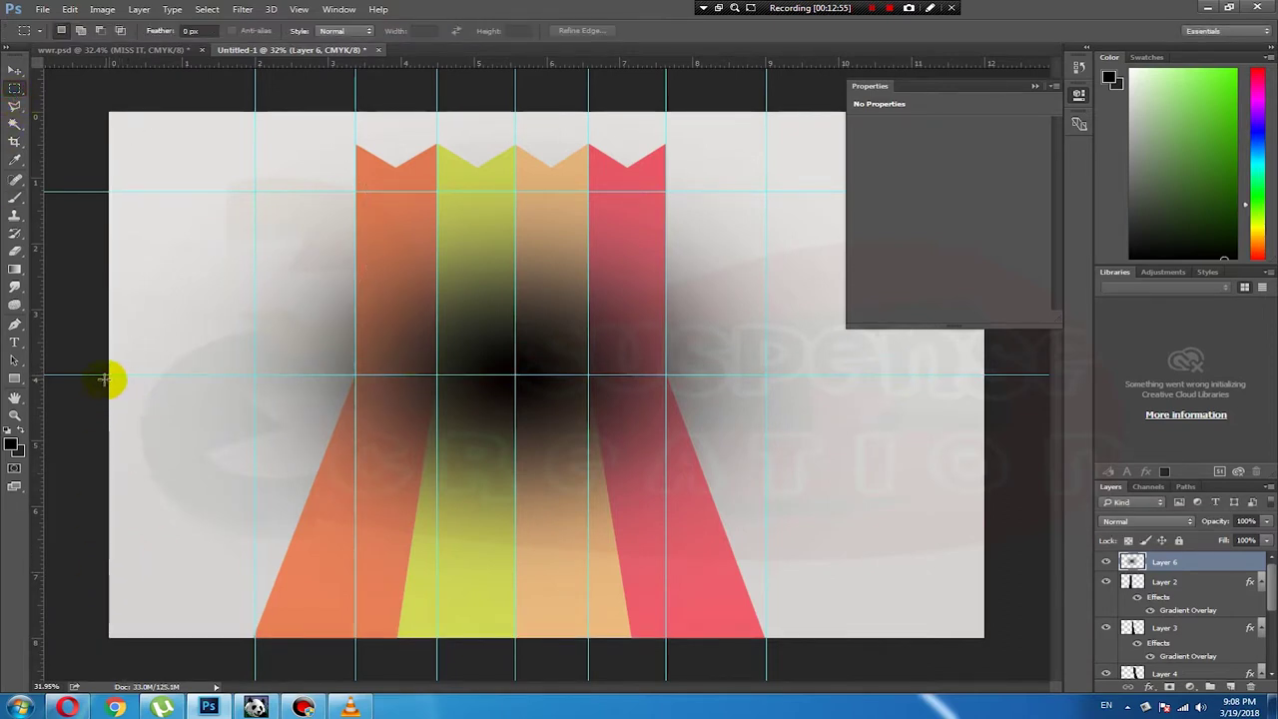
left_click_drag(115, 379, 983, 637)
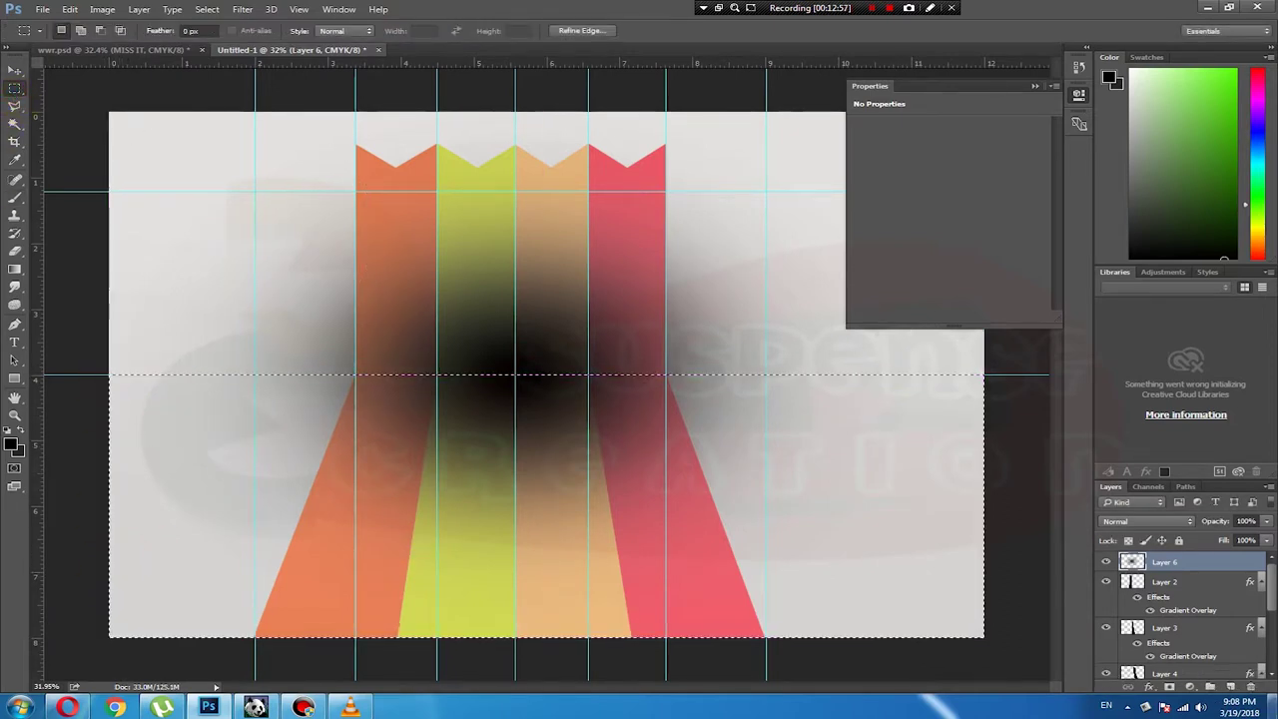
key("Delete")
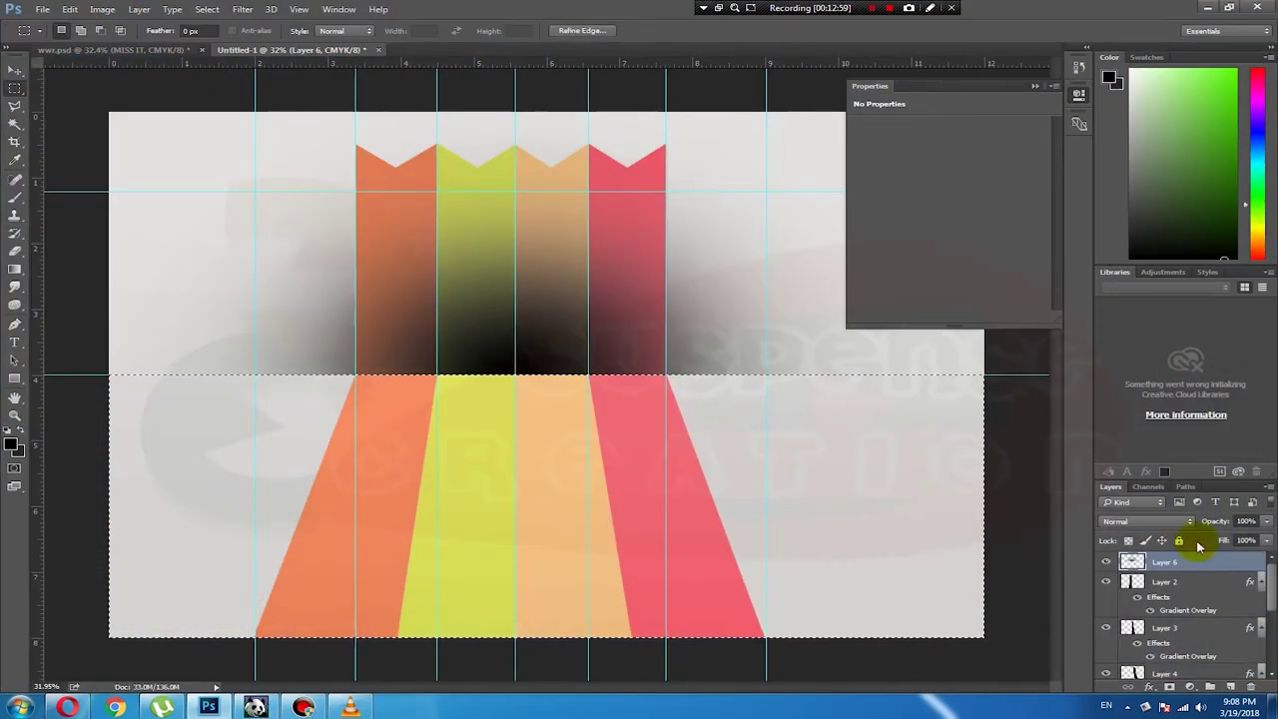
Step: Lower Layer 6's opacity to 10%
left_click(1265, 521)
left_click_drag(1228, 539, 1198, 537)
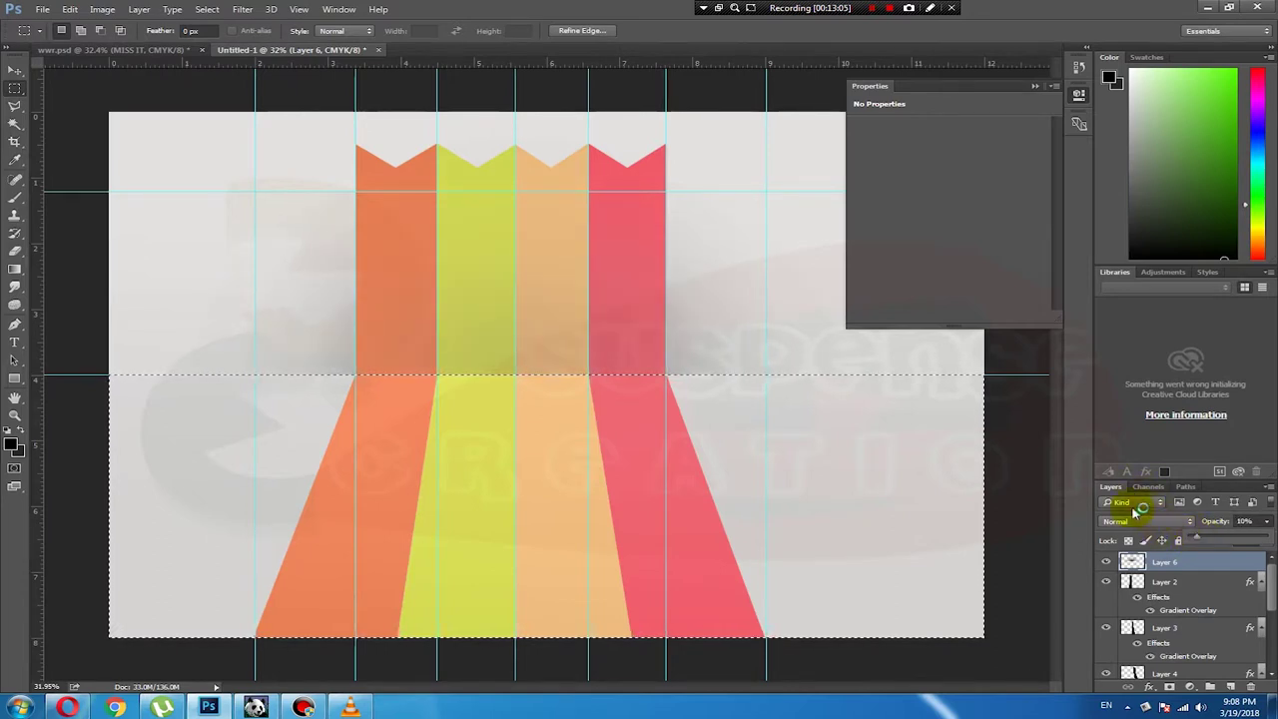
key("ctrl+t")
left_click(662, 263)
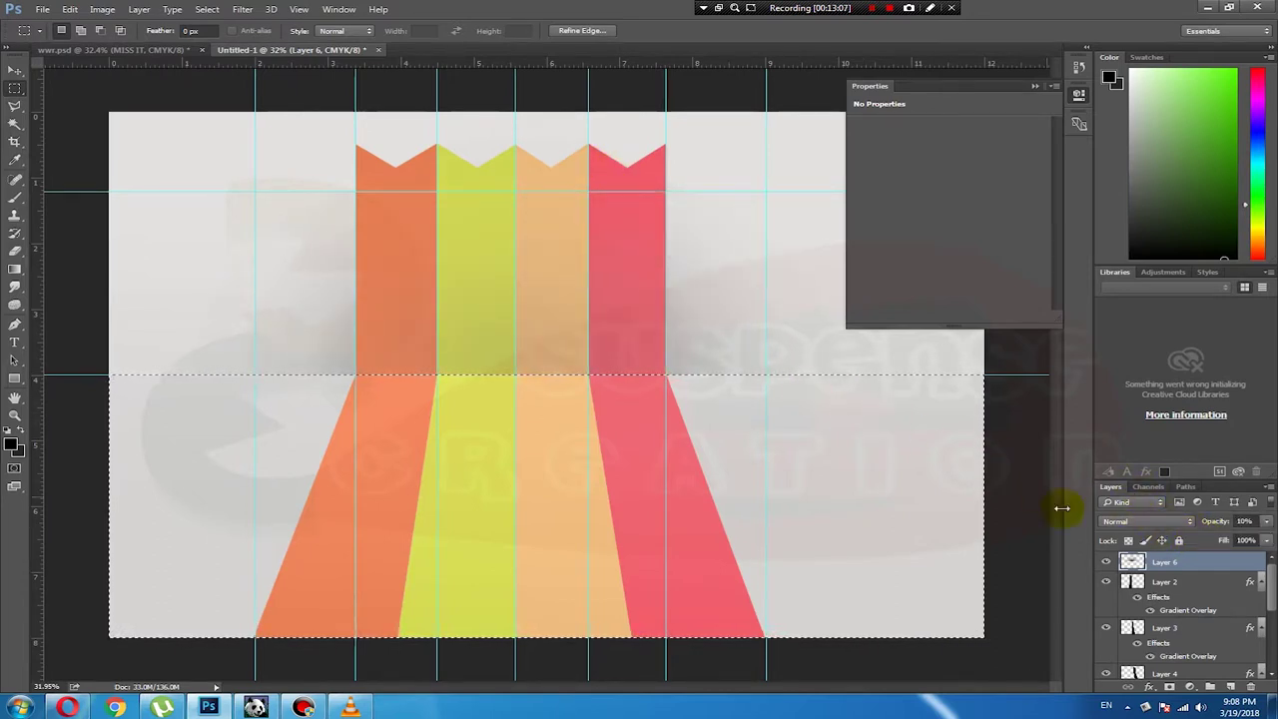
right_click(1166, 556)
left_click(880, 431)
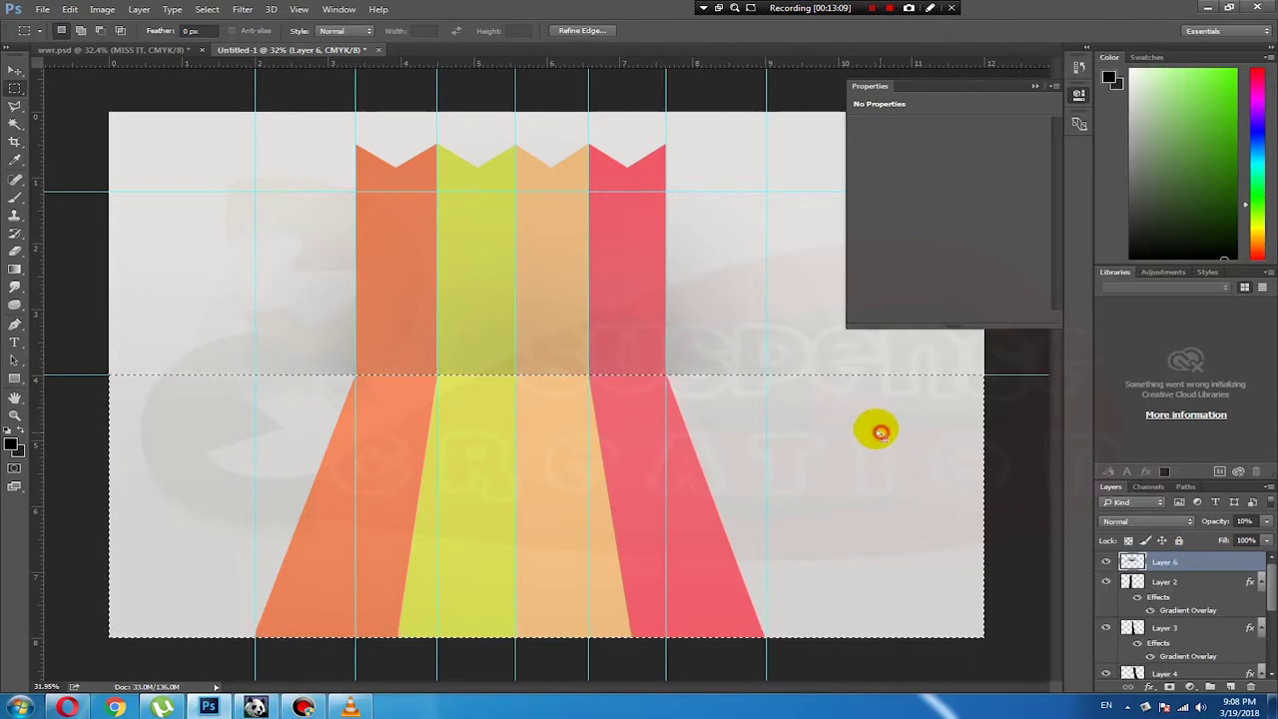
Step: Deselect and squash the remaining shadow into a narrow band above the fold
key("ctrl+d")
key("ctrl+t")
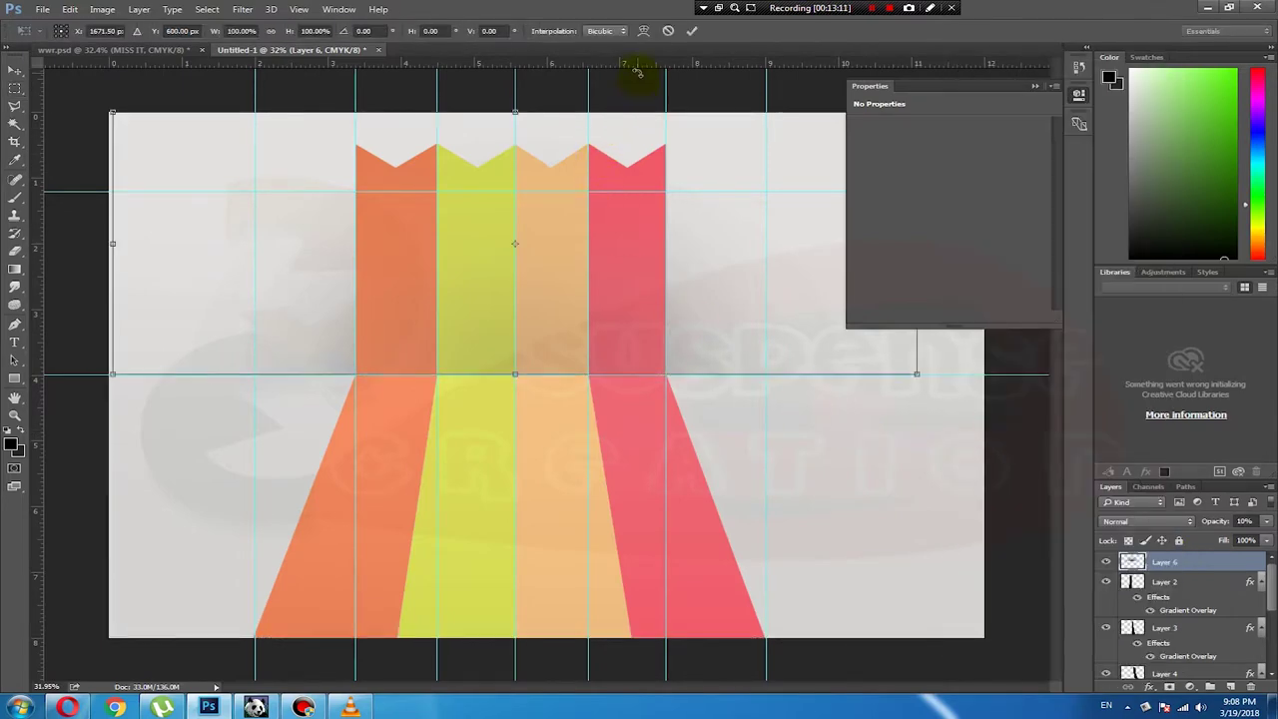
left_click_drag(518, 110, 515, 311)
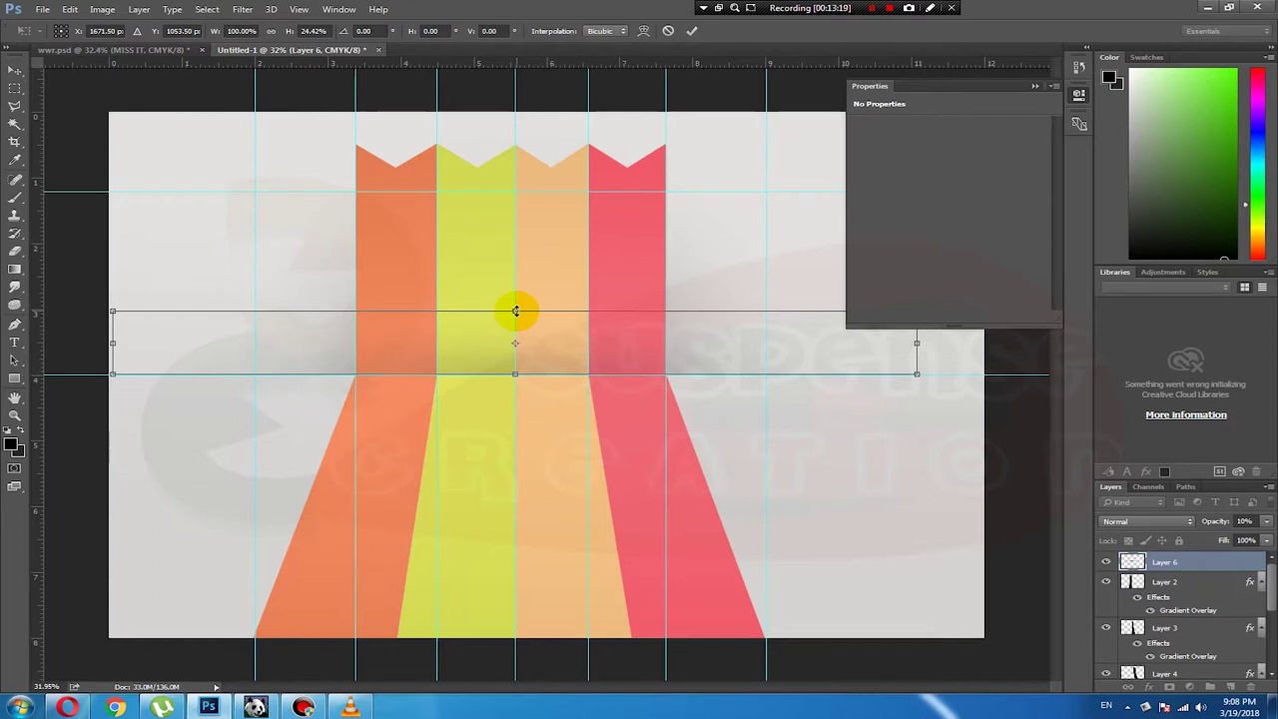
key("Return")
Step: Set Layer 6's blend mode to Pin Light and add an empty Layer 7 on top
left_click(1139, 523)
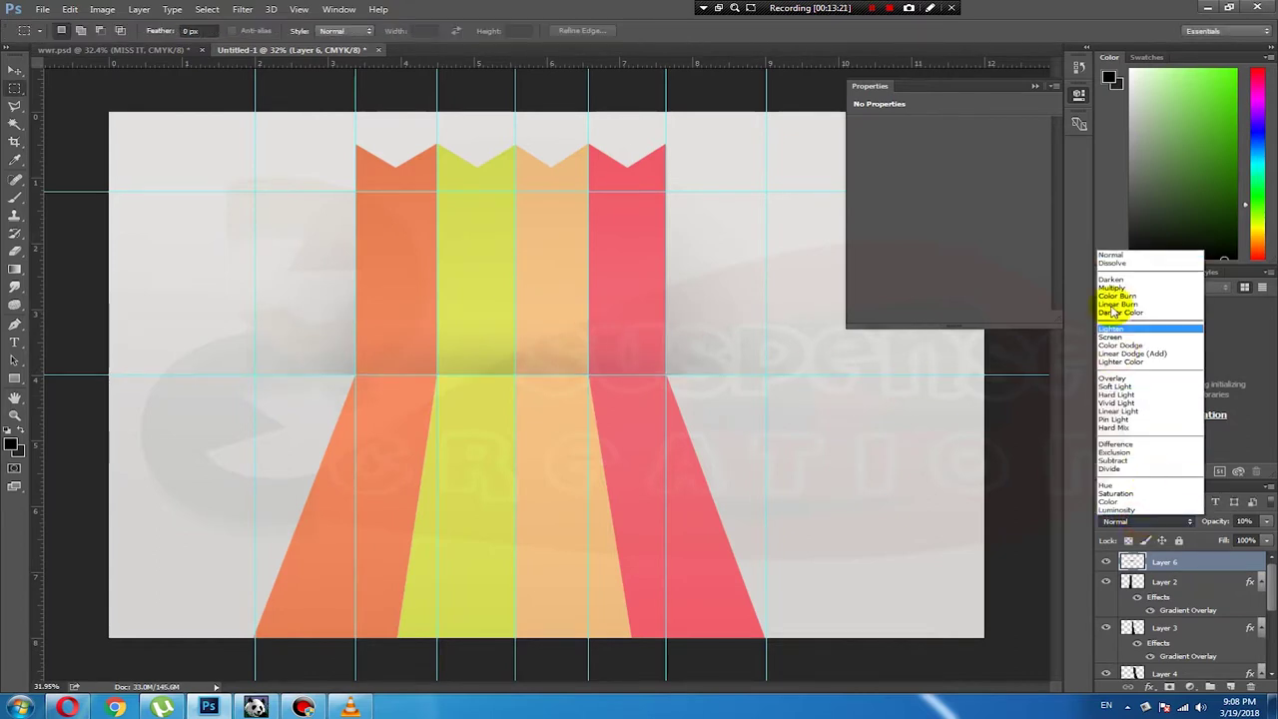
left_click(1108, 273)
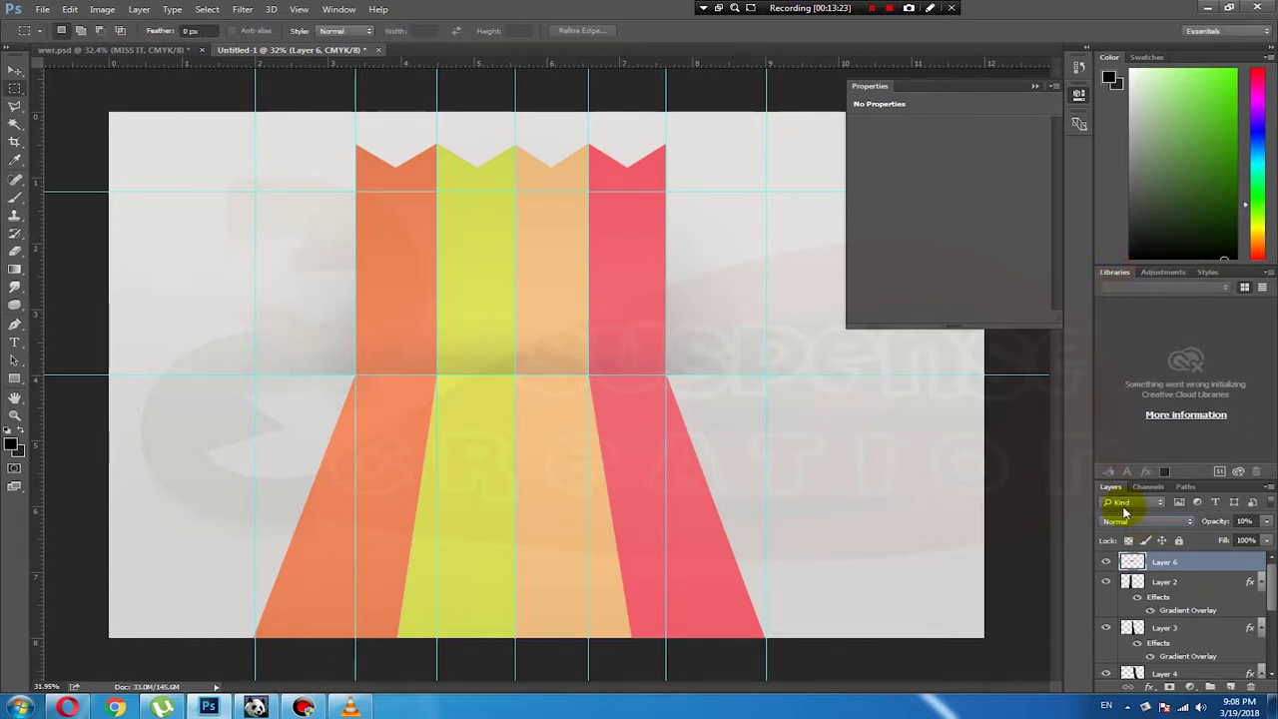
scroll(1134, 517, "down", 2)
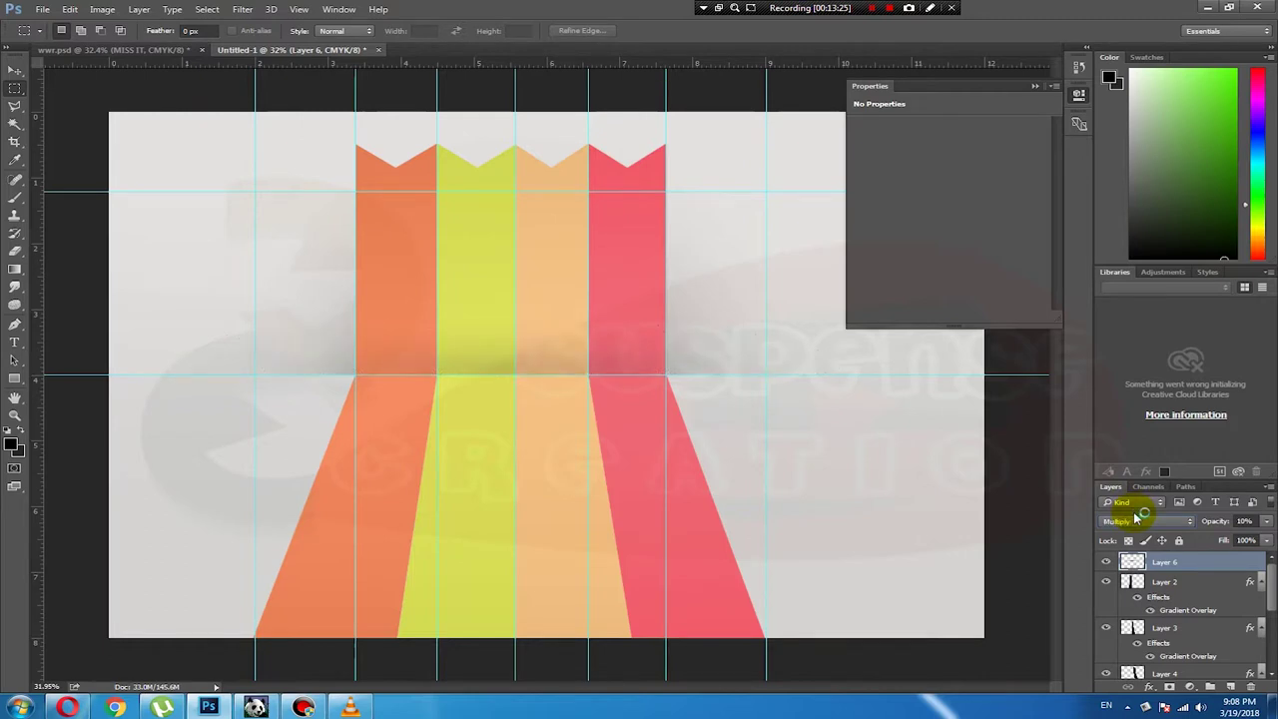
scroll(1134, 517, "down", 1)
scroll(1132, 519, "down", 1)
scroll(1132, 518, "down", 1)
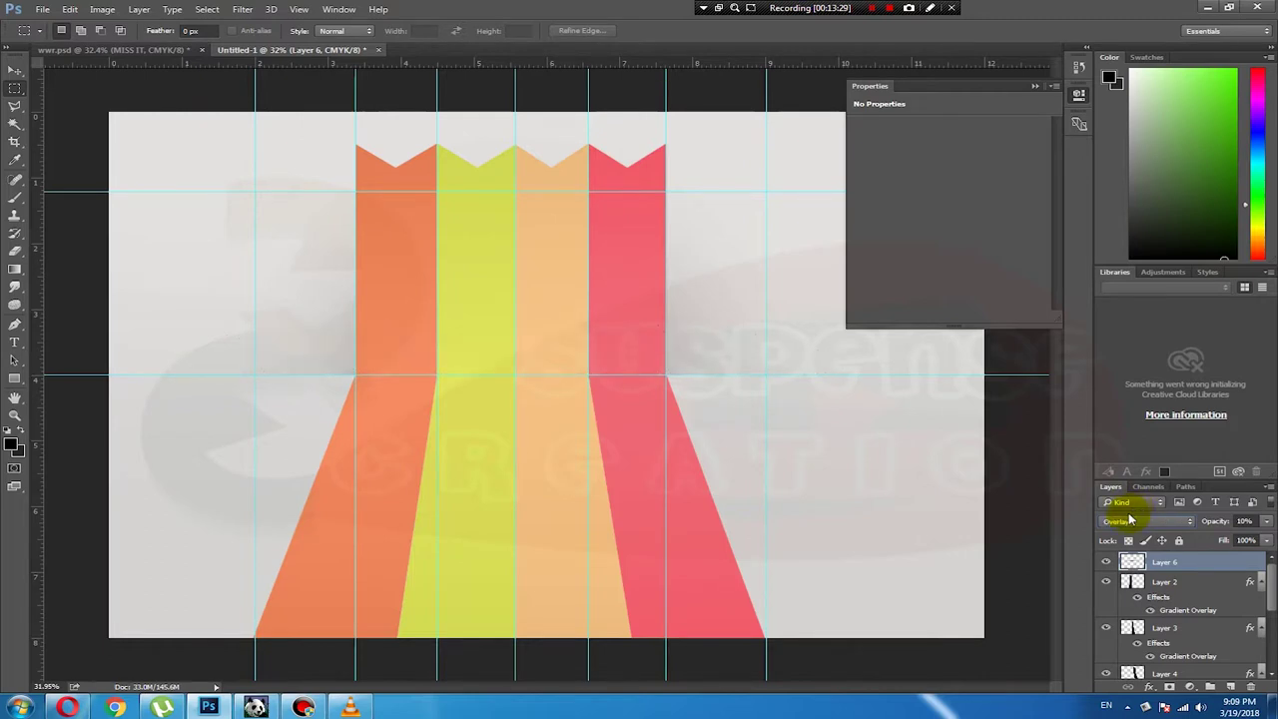
scroll(1131, 519, "down", 5)
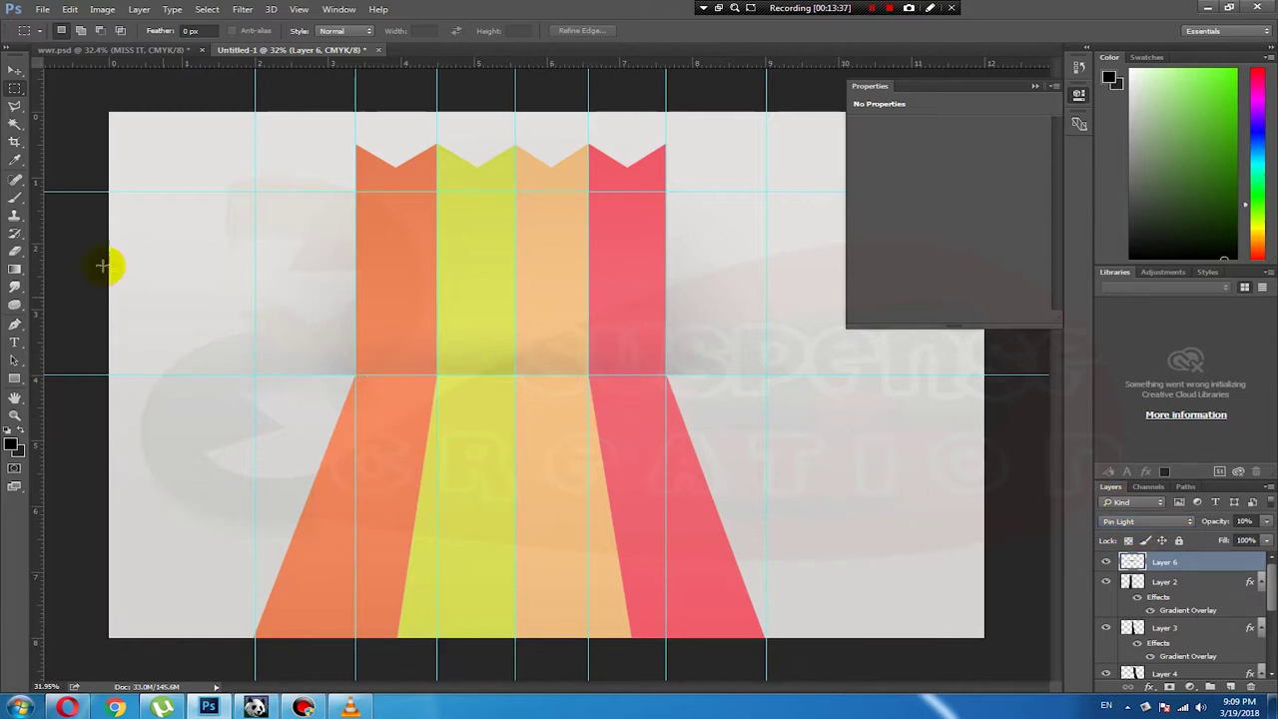
left_click(15, 249)
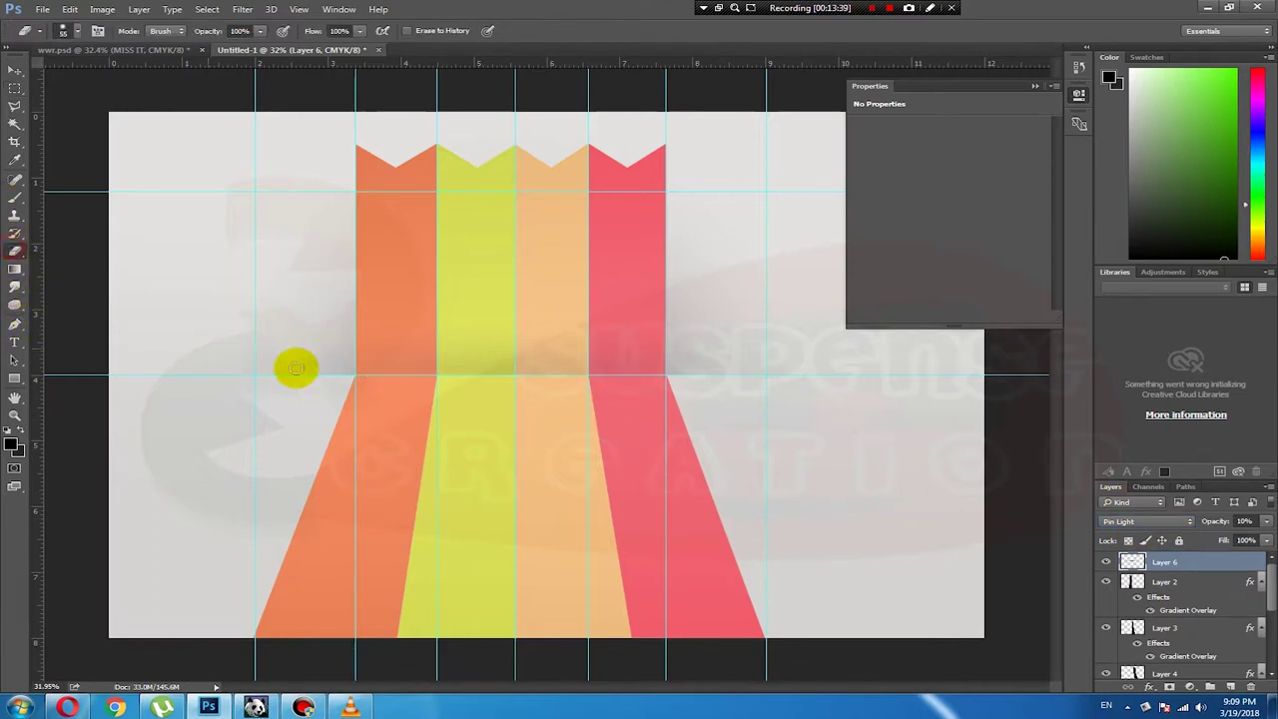
left_click(1230, 687)
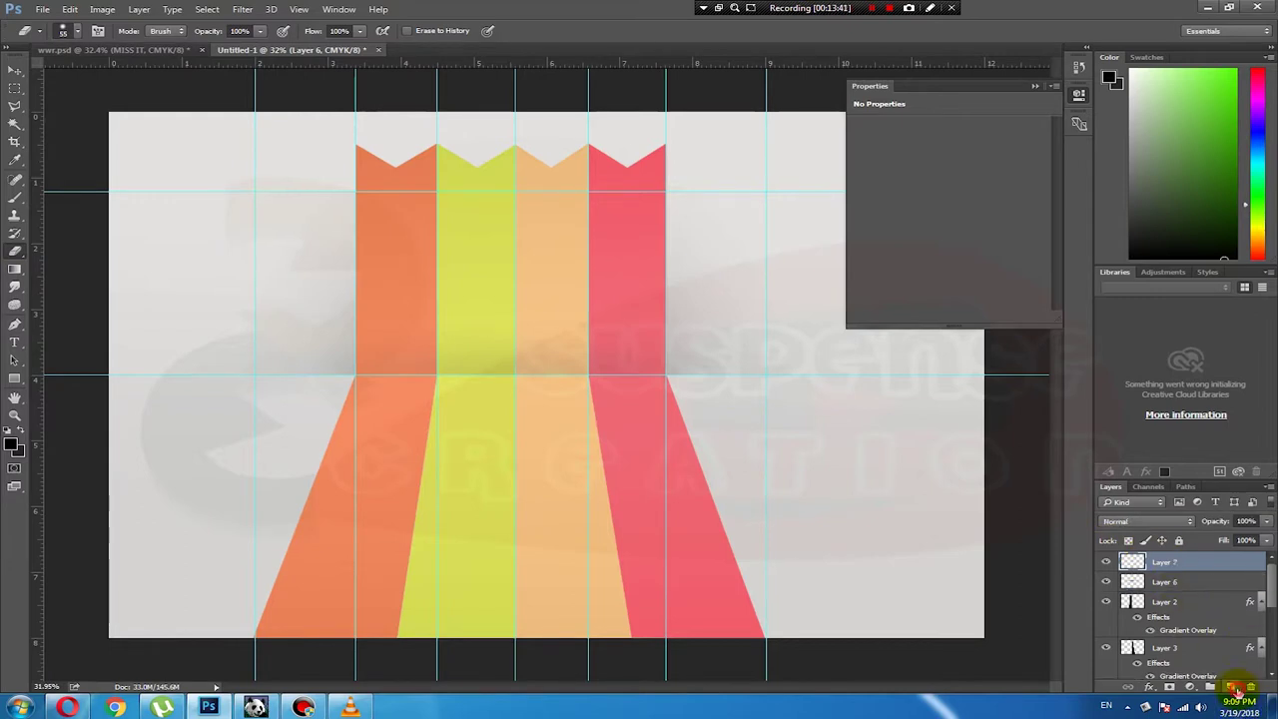
Step: Paint a soft white brush glow over the strips' centre and stretch it wider horizontally
left_click(15, 197)
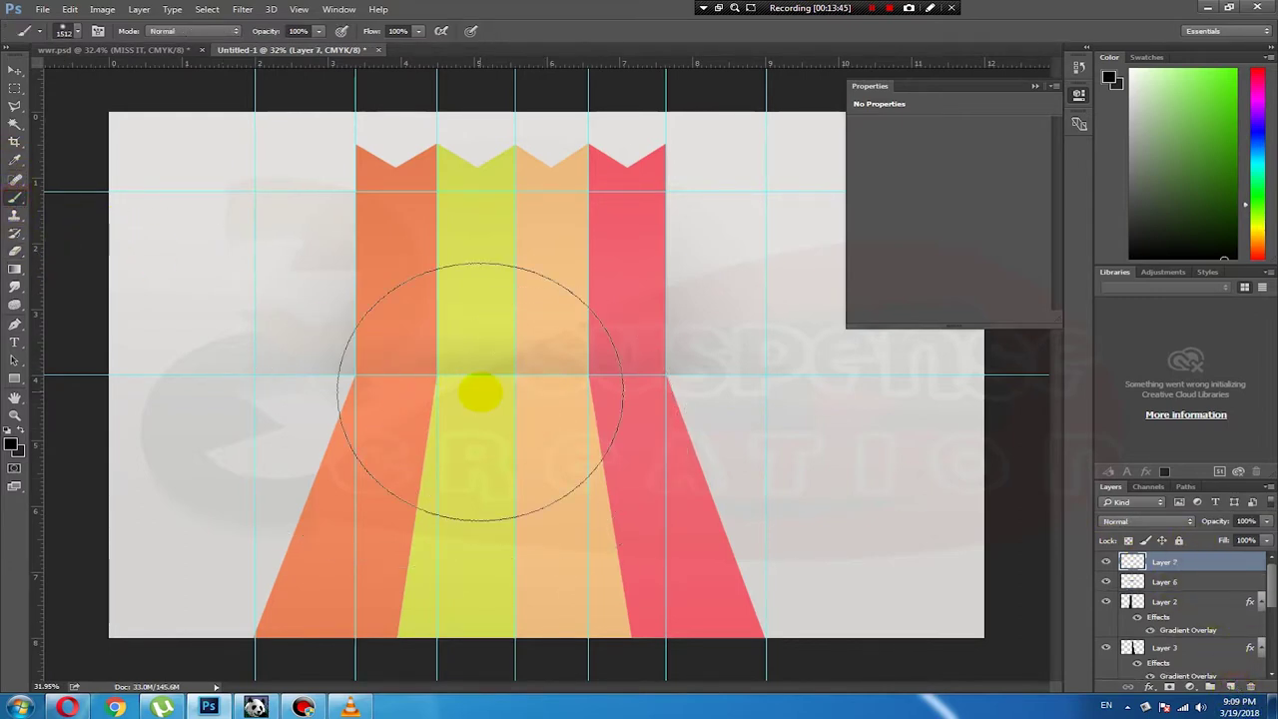
left_click(12, 445)
left_click(766, 369)
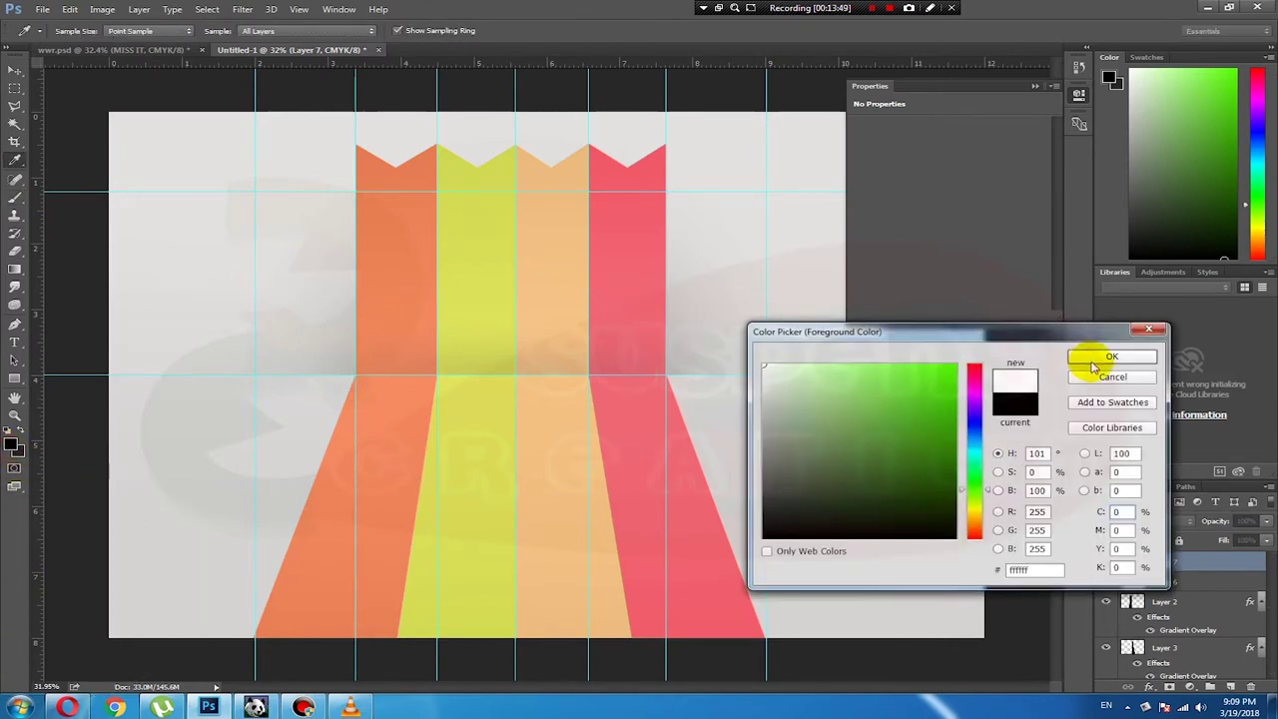
left_click(1103, 357)
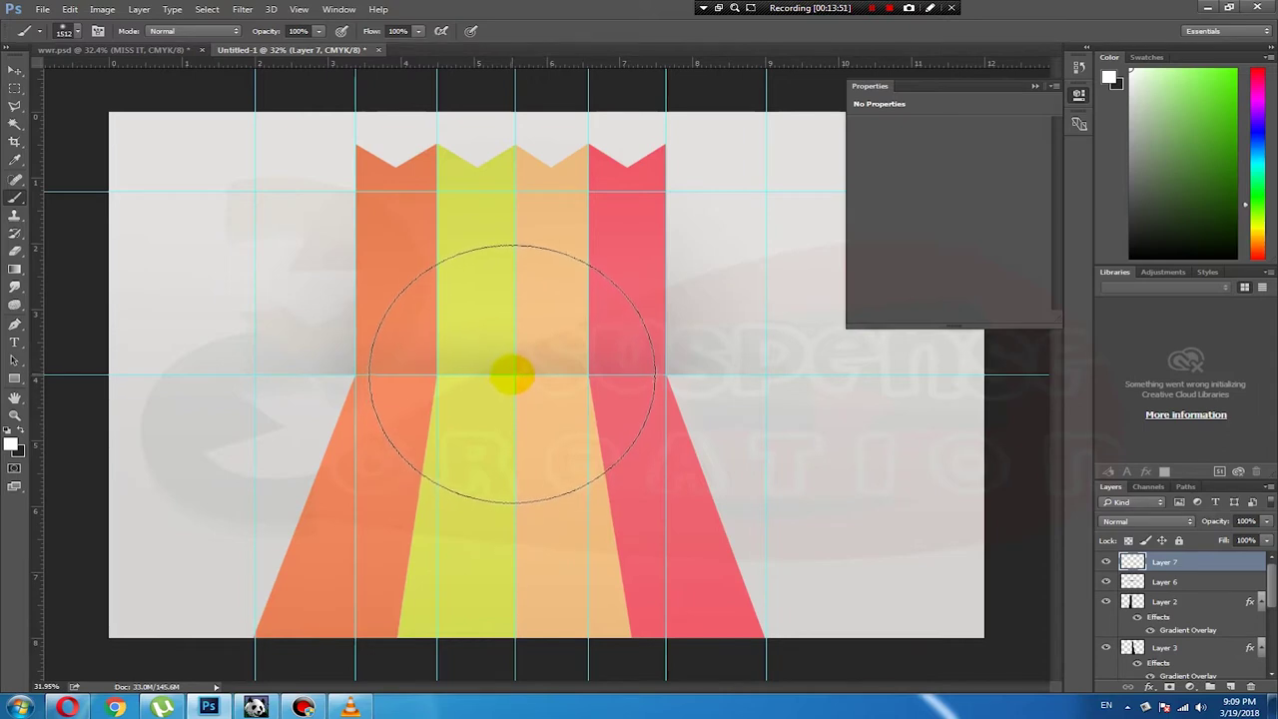
left_click(508, 369)
left_click(508, 368)
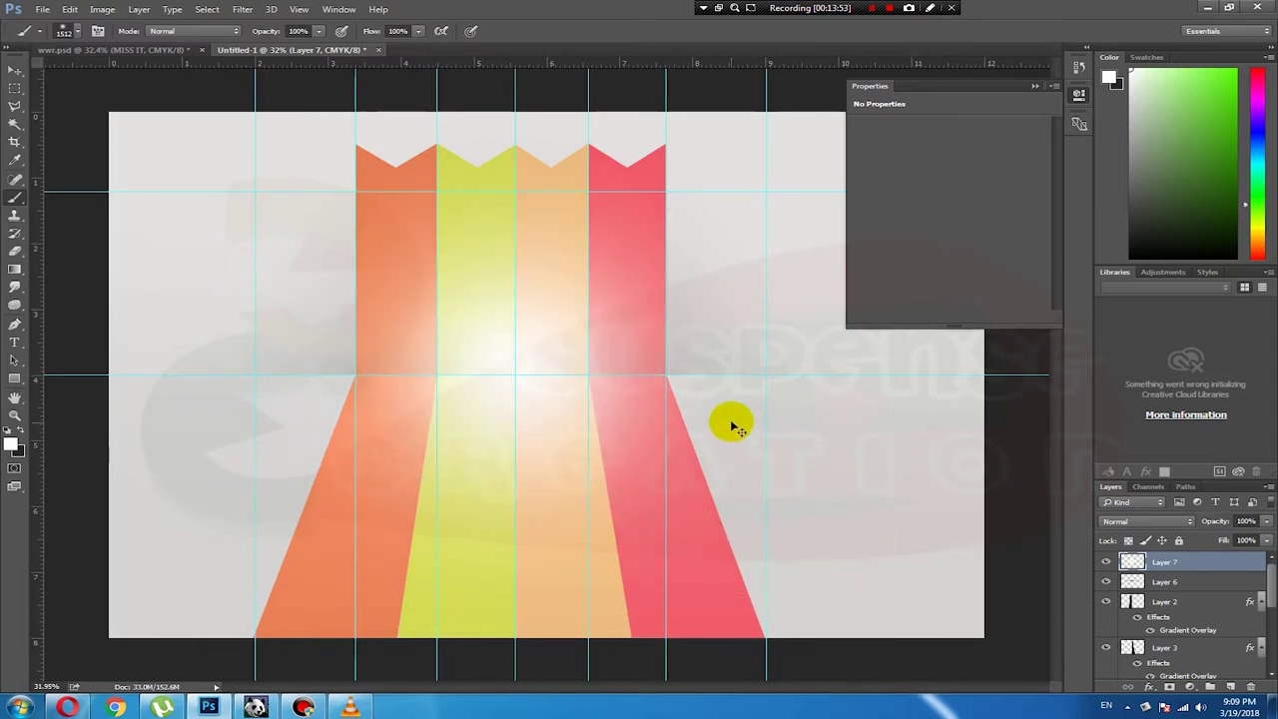
key("ctrl+t")
left_click_drag(818, 376, 892, 370)
key("Return")
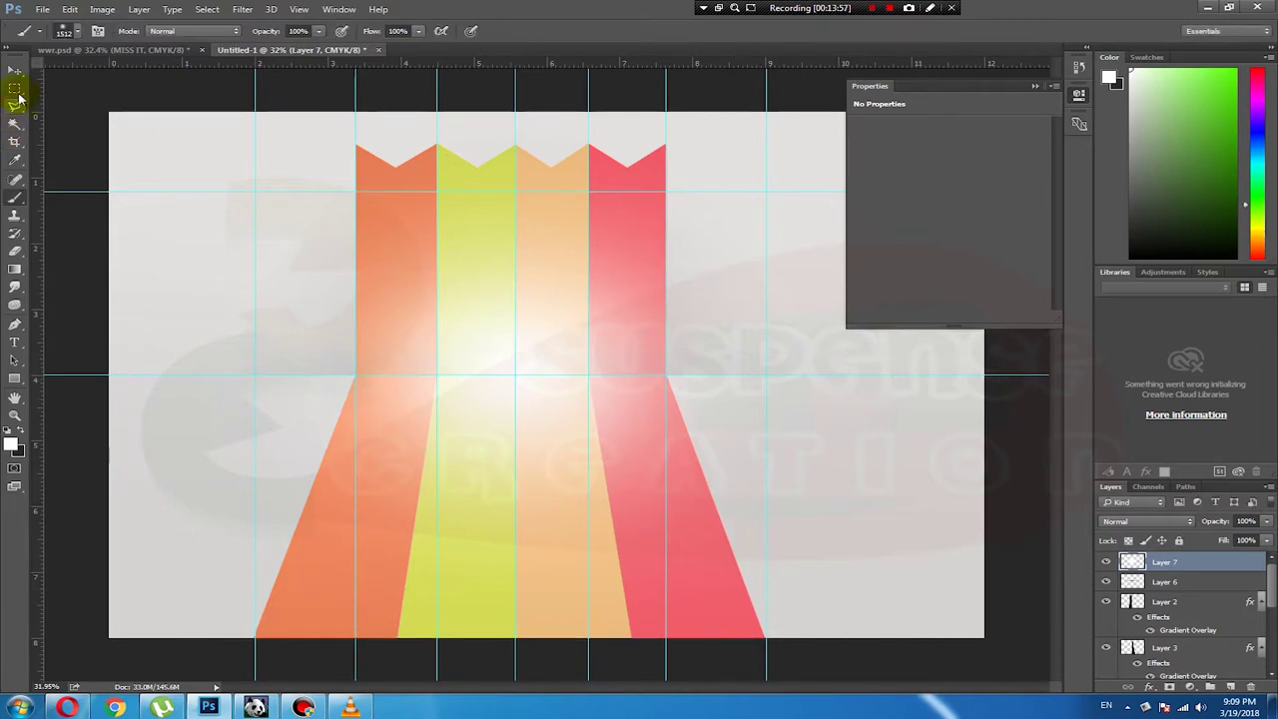
Step: Delete the upper half of the glow above the fold guide
left_click(15, 92)
left_click_drag(131, 219, 574, 336)
left_click(268, 154)
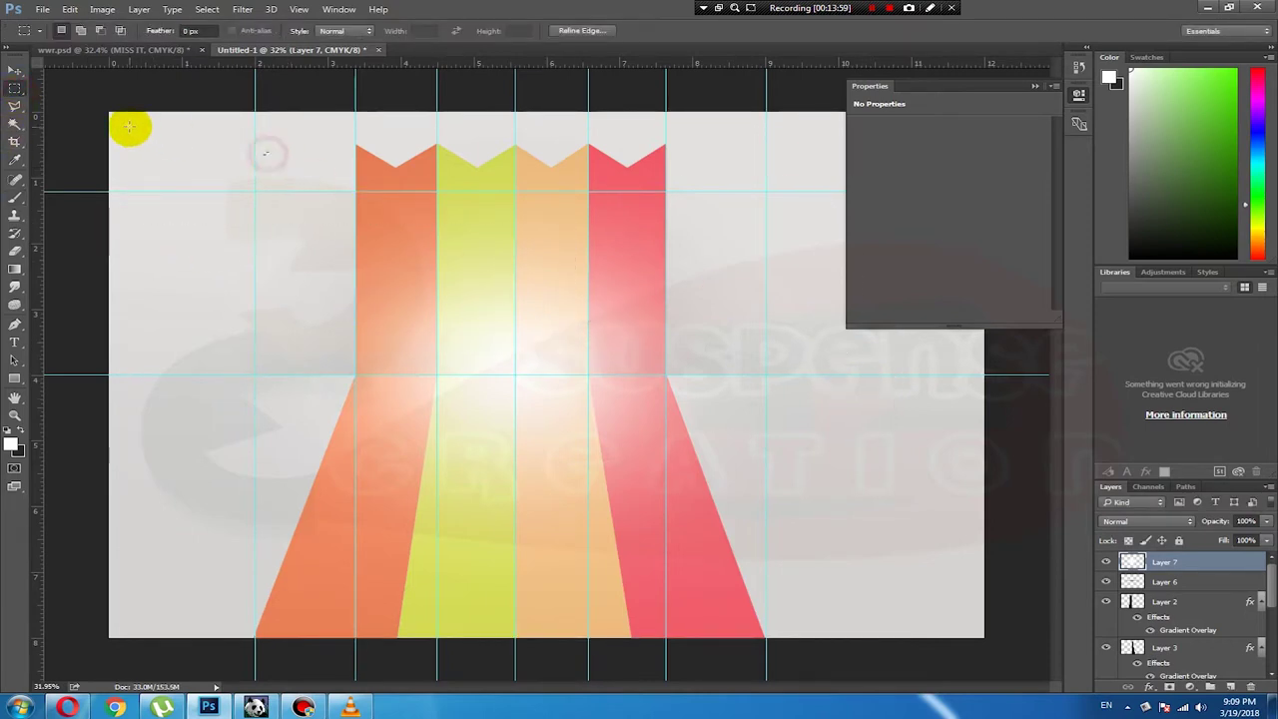
left_click_drag(109, 112, 1081, 377)
key("Delete")
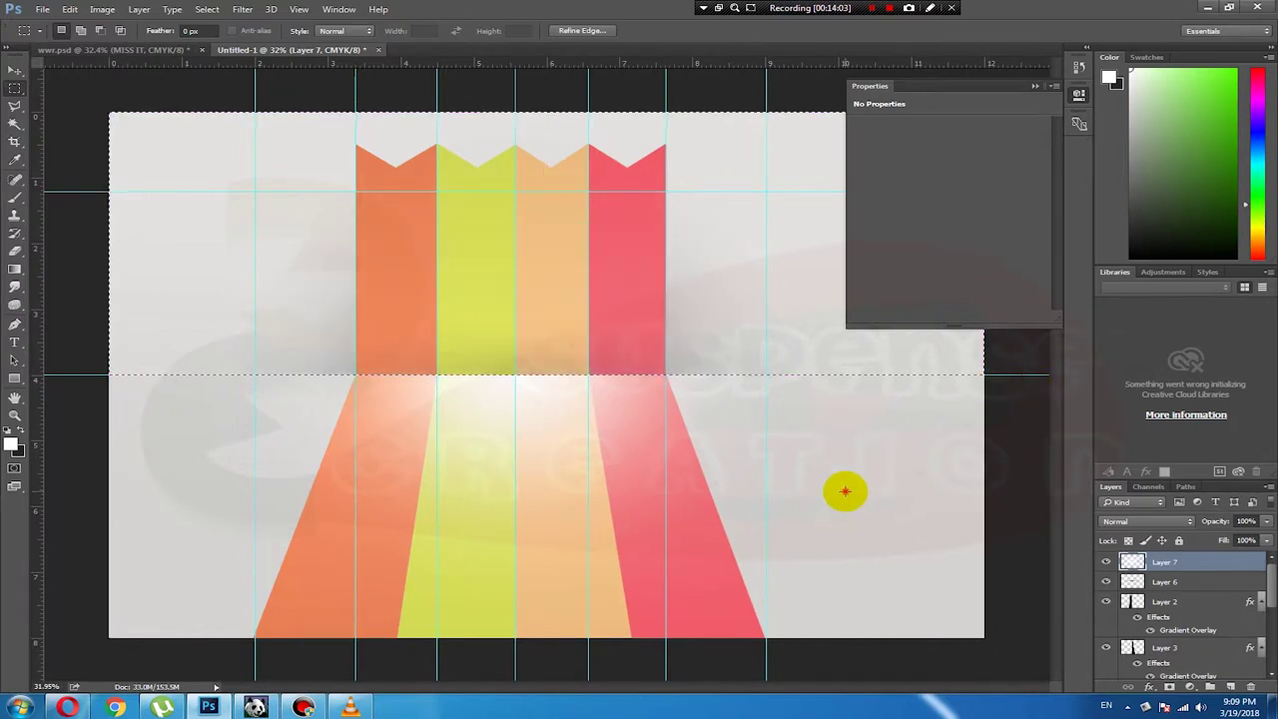
key("ctrl+d")
Step: Squash the remaining glow into a thin highlight strip along the fold line
key("ctrl+t")
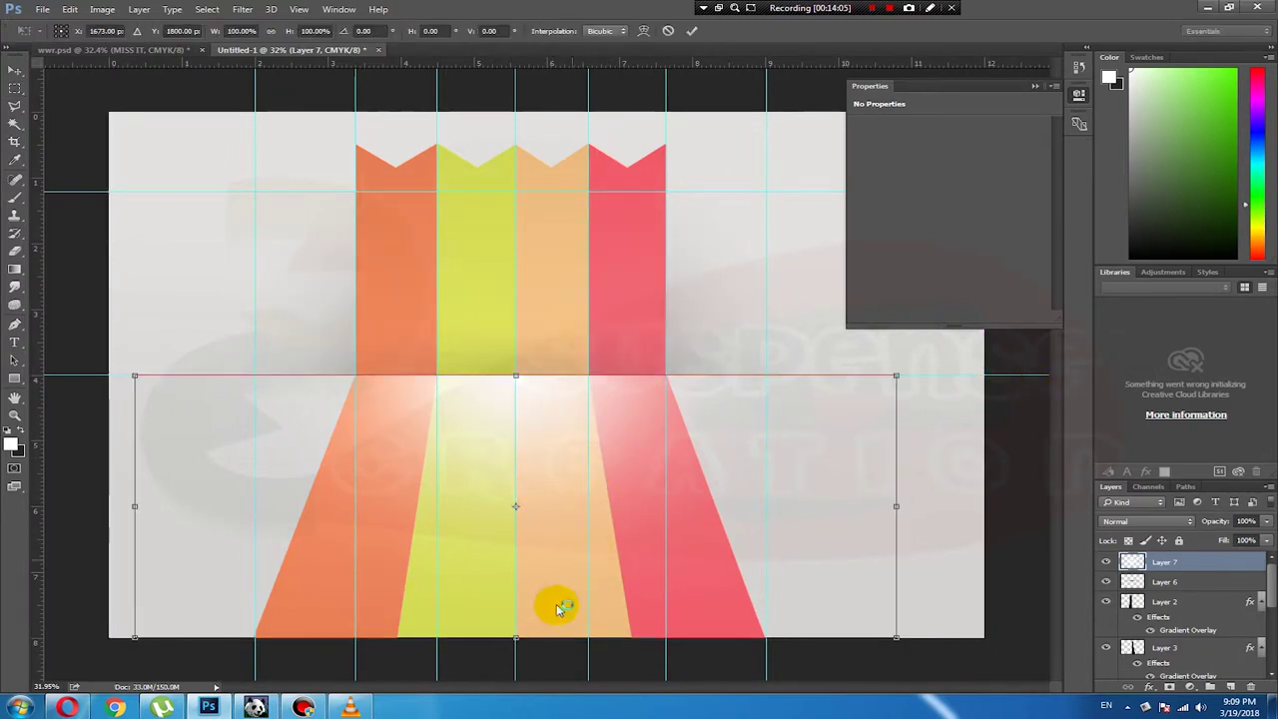
left_click_drag(515, 636, 518, 380)
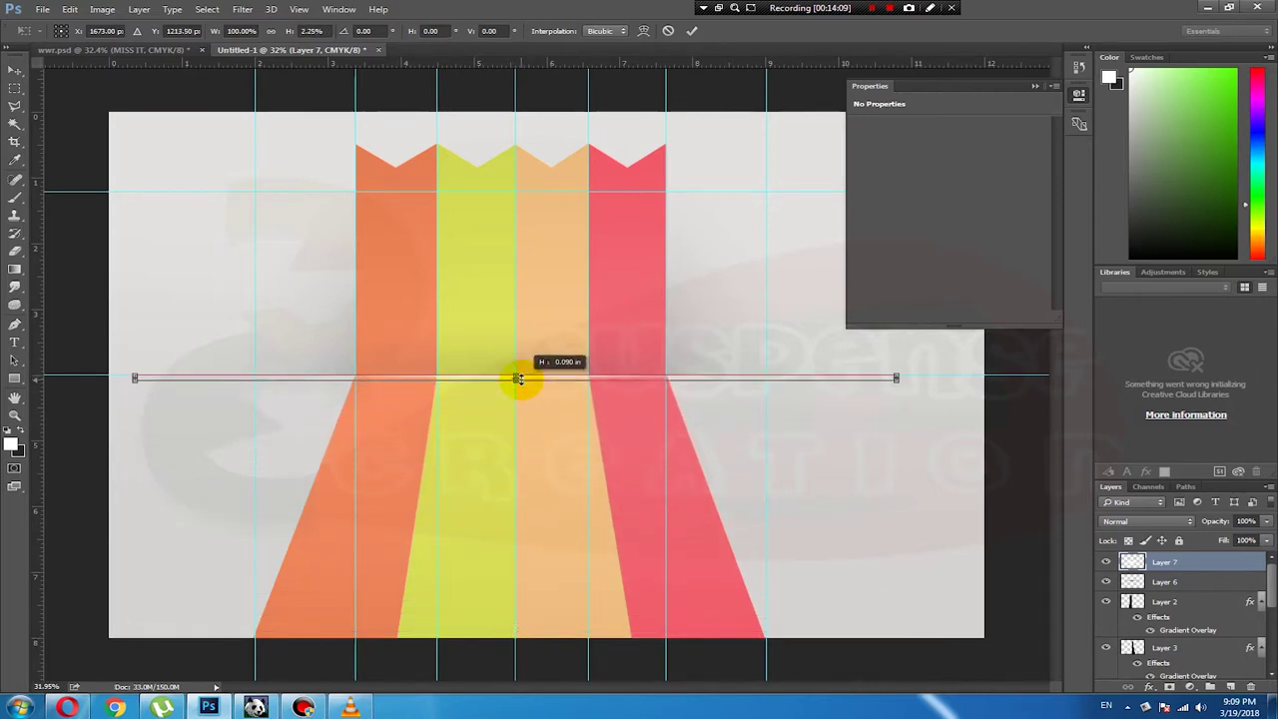
key("Return")
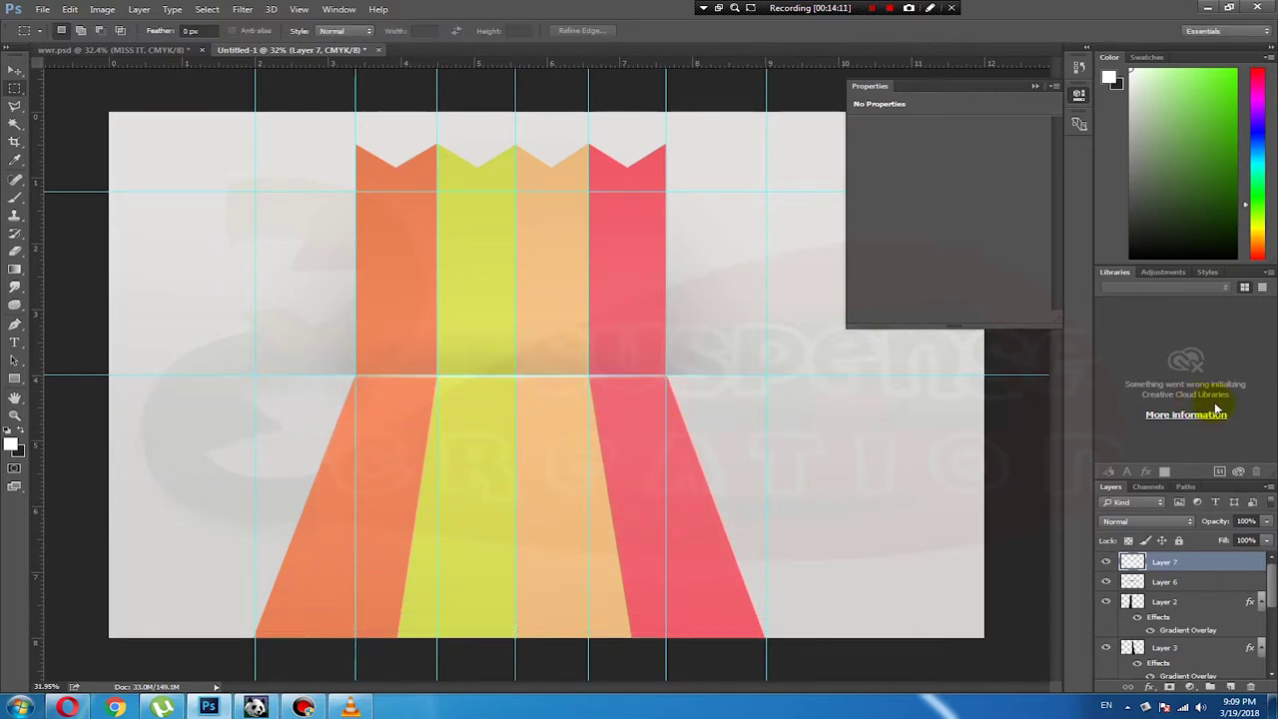
Step: Lower the highlight layer's opacity to about 27% and hide the guides
left_click(1263, 525)
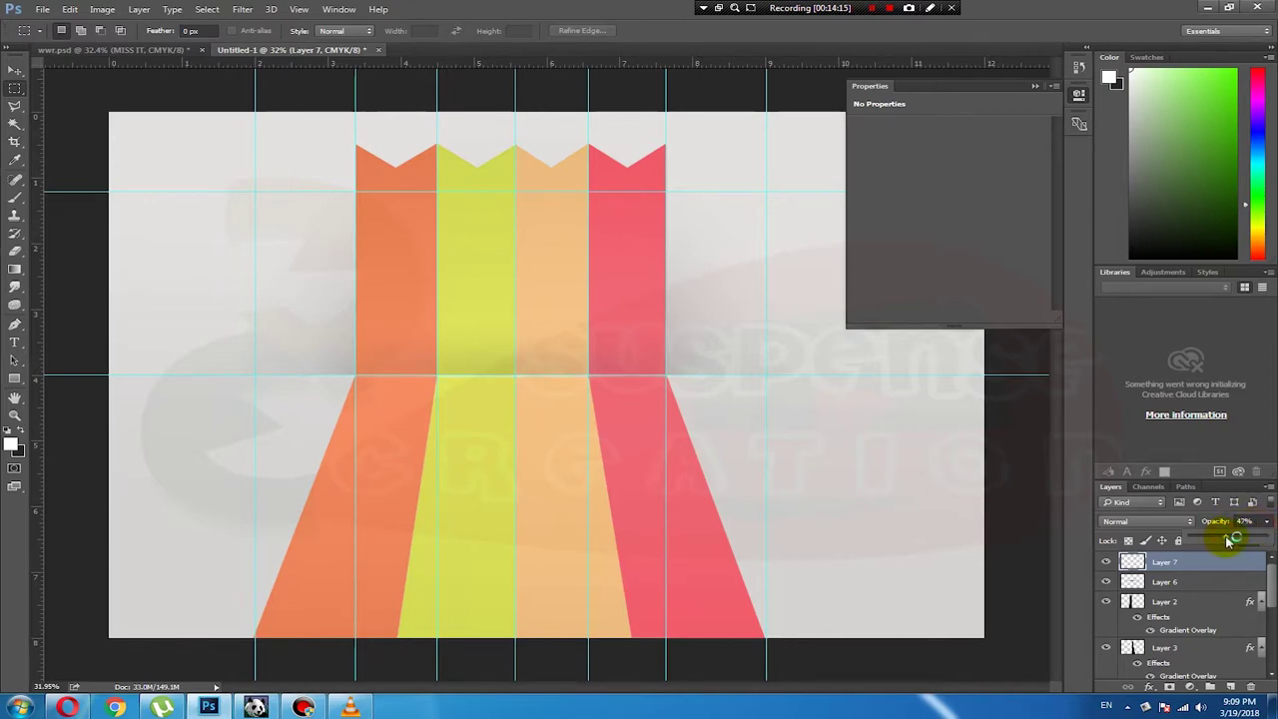
left_click(916, 455)
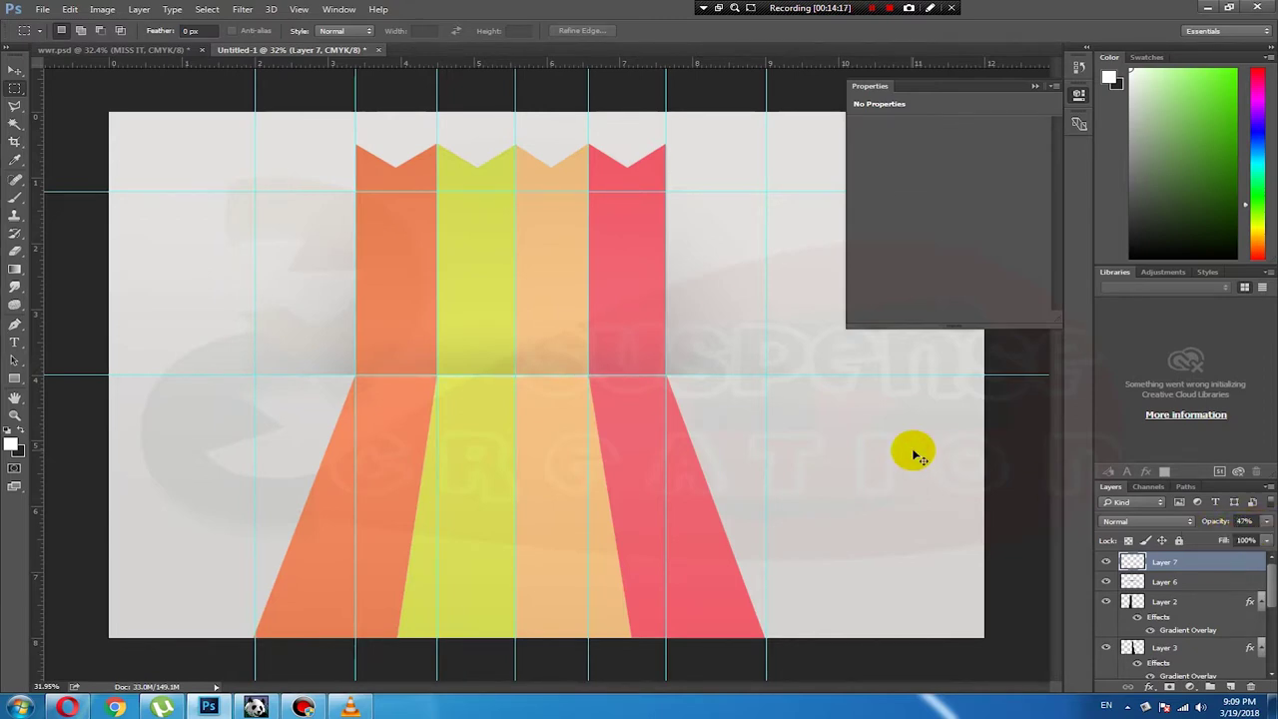
key("ctrl+semicolon")
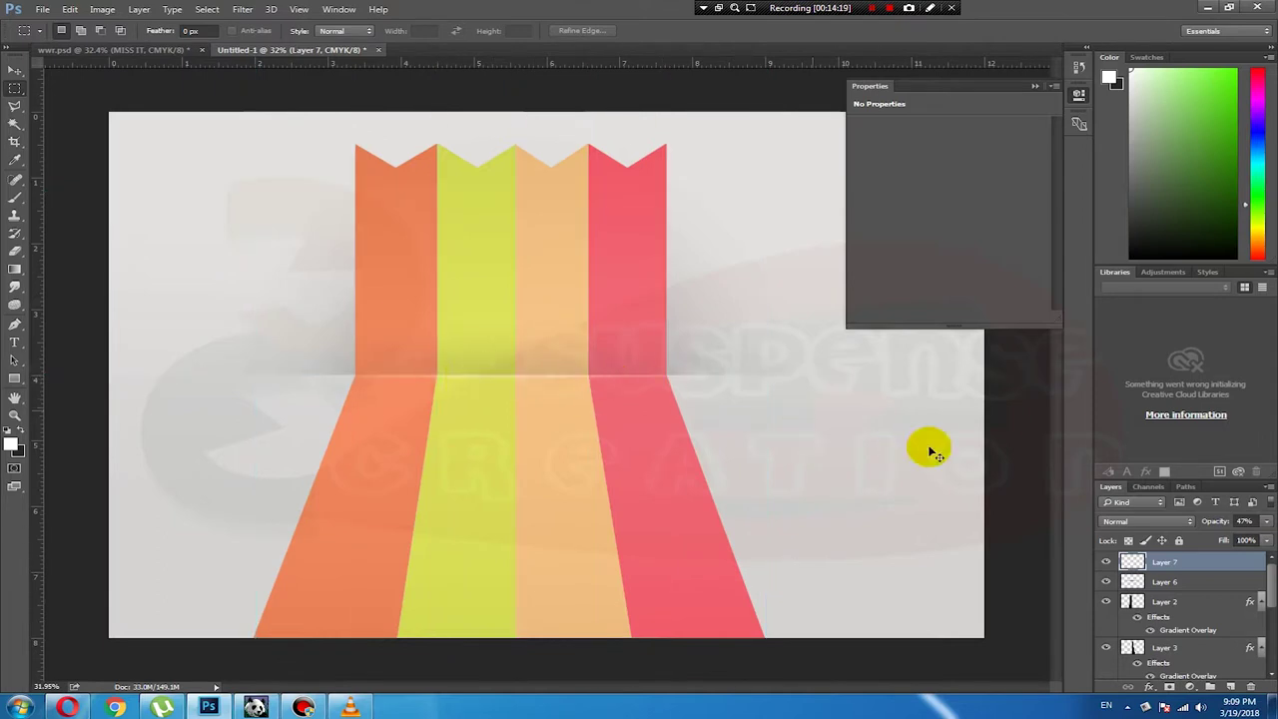
left_click(1266, 521)
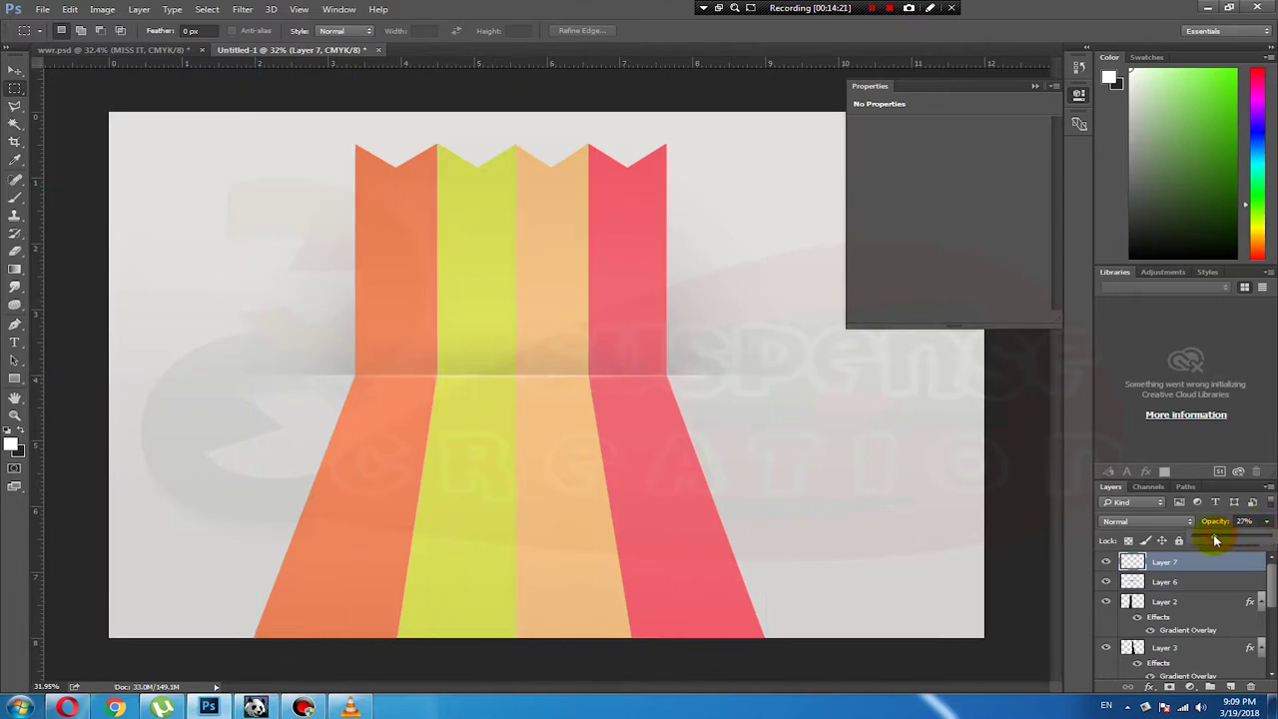
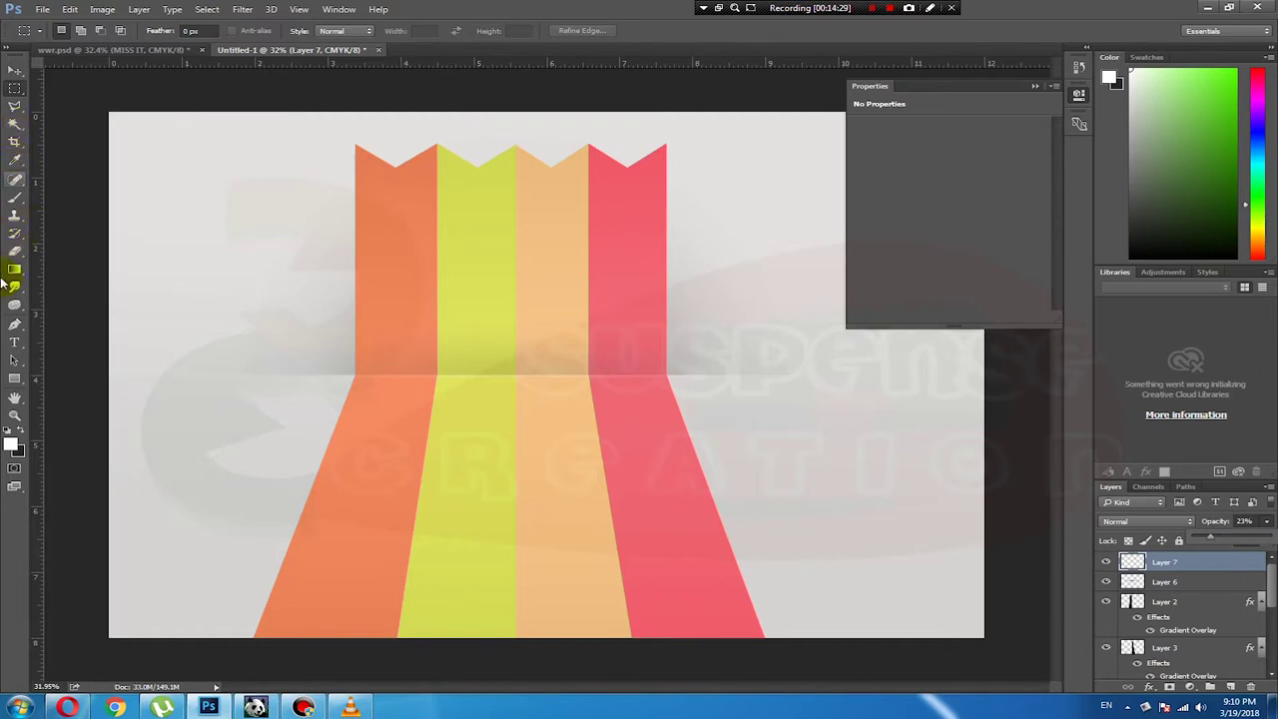
Step: Show the guides, then start and cancel a Polygonal Lasso outline at the top notch
left_click(15, 104)
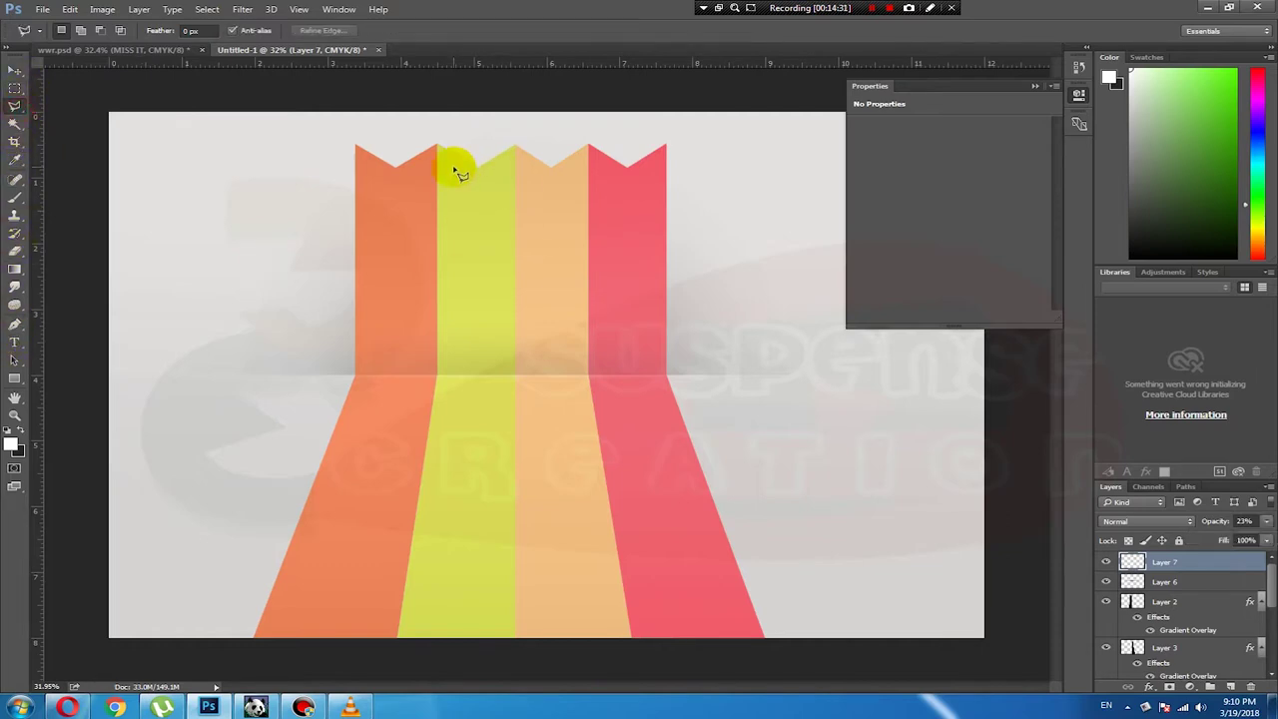
key("ctrl+semicolon")
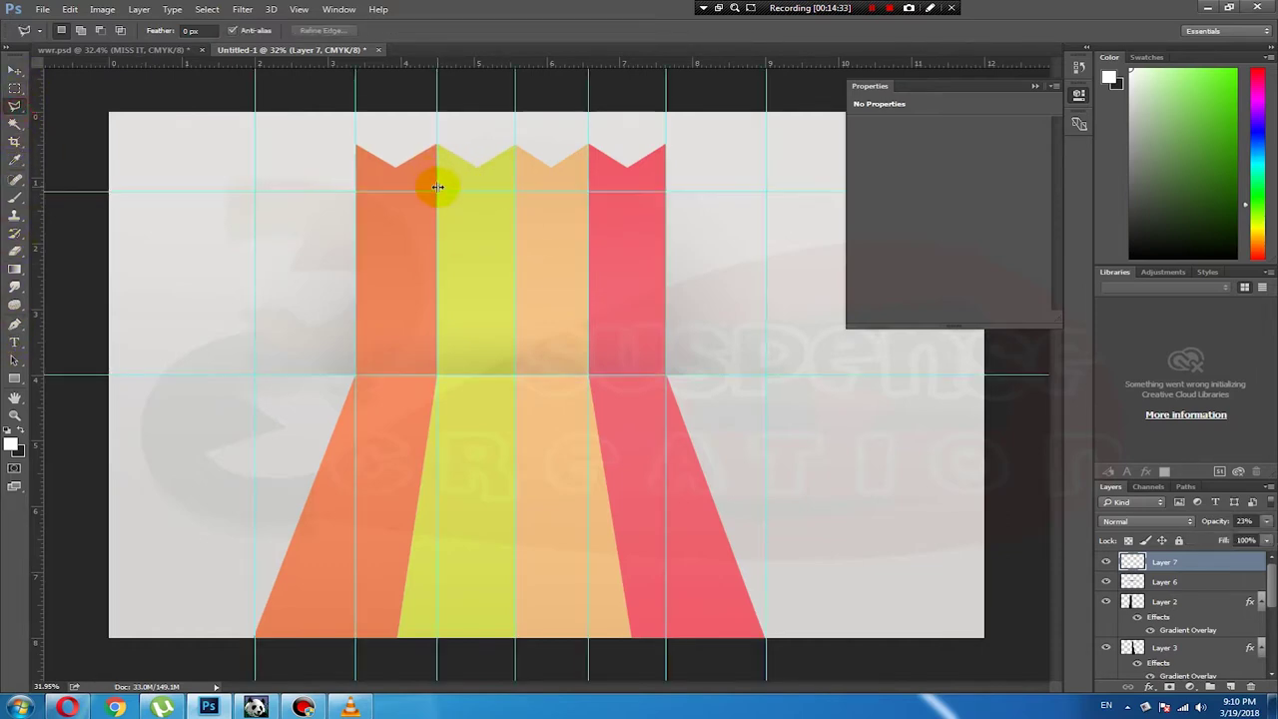
left_click(439, 170)
left_click(437, 224)
key("Escape")
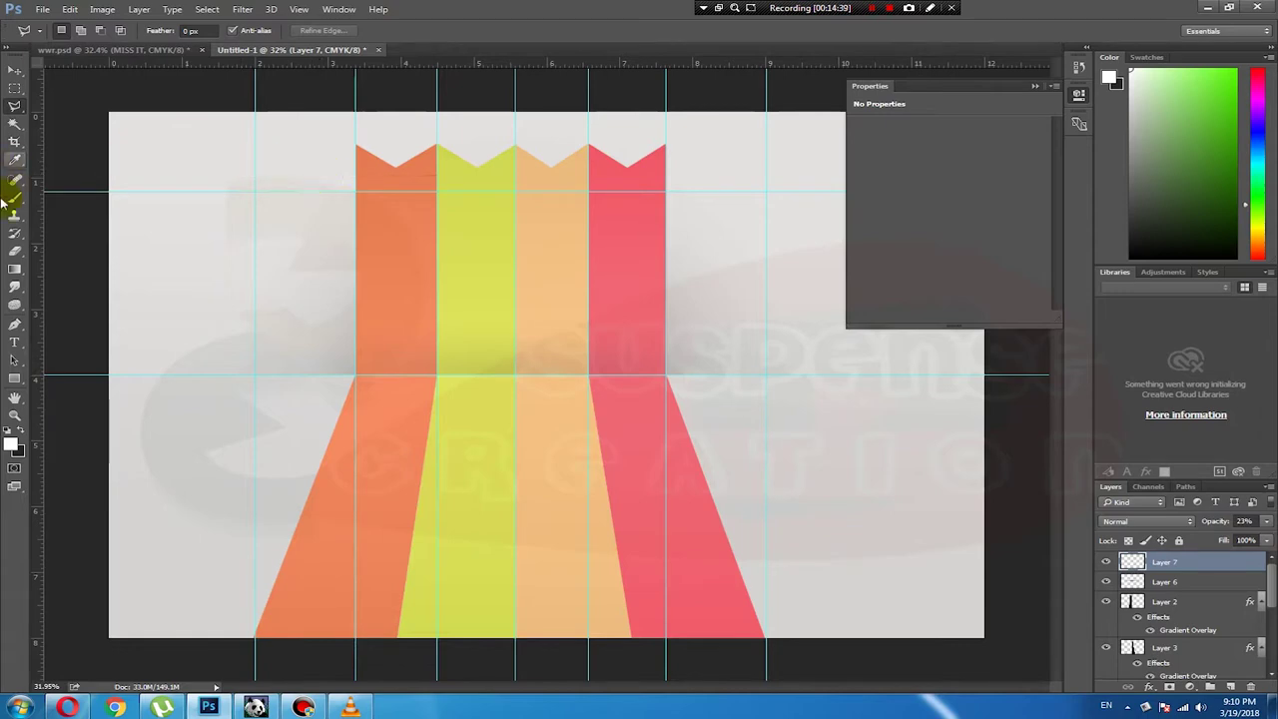
right_click(14, 106)
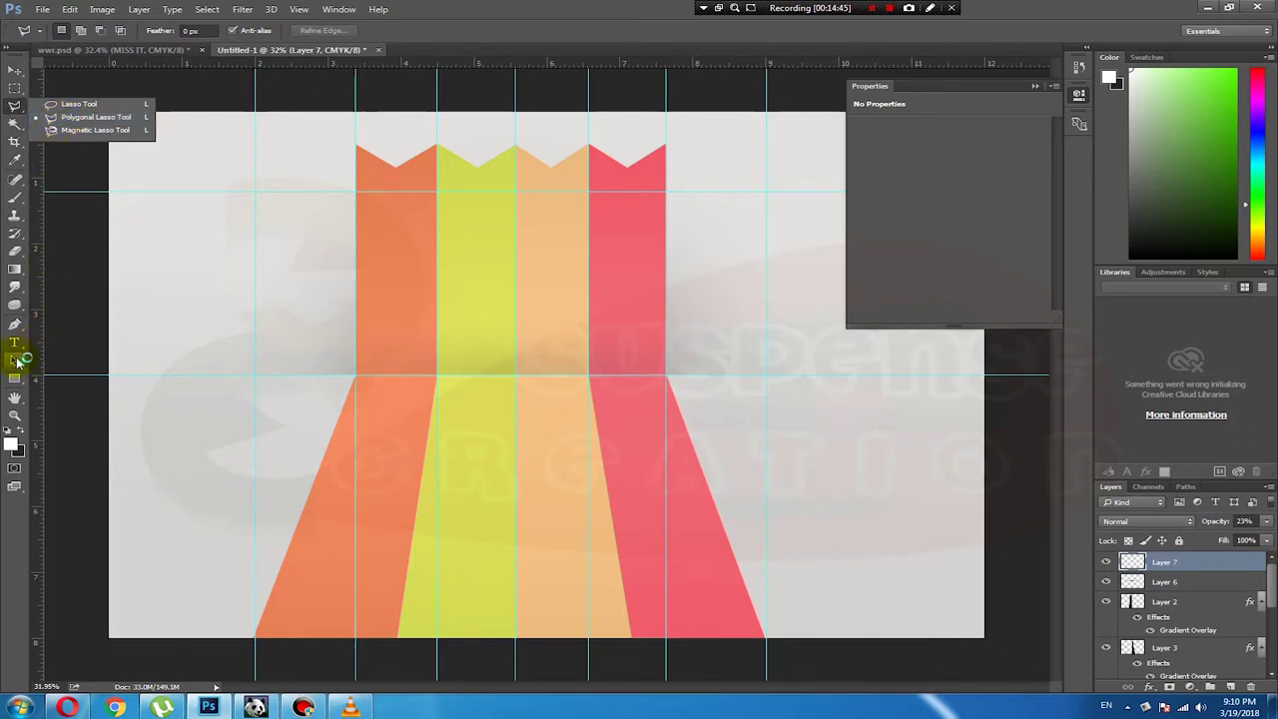
Step: Start a Pen path at the notch with a curved anchor down the orange–yellow edge
left_click(14, 324)
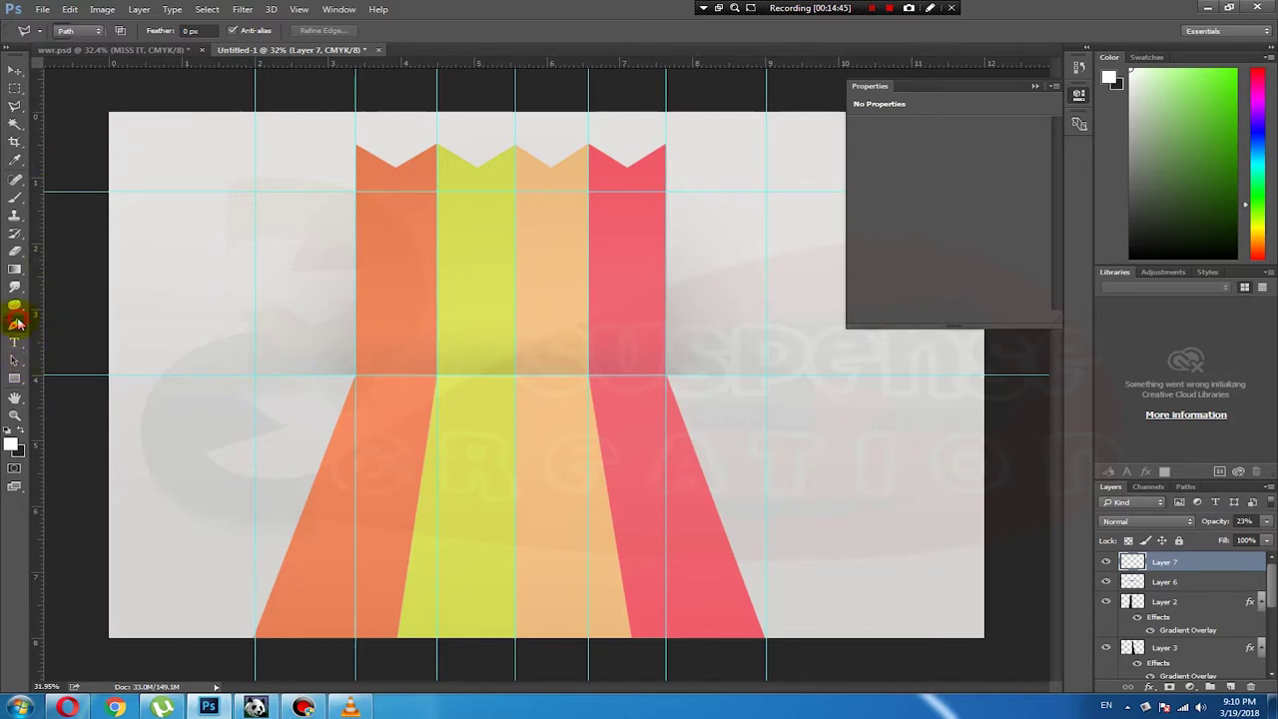
left_click(438, 174)
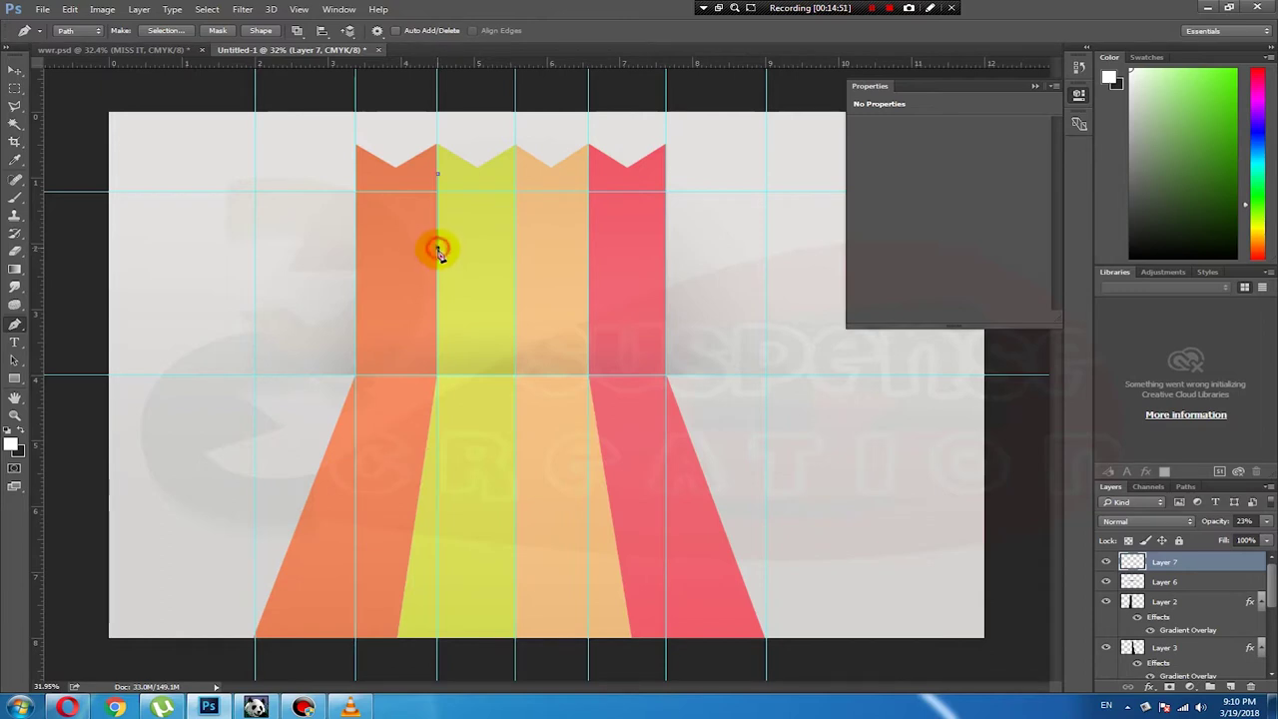
left_click_drag(438, 249, 423, 287)
Step: Close the path into a crescent and set the foreground colour to black
left_click(439, 183)
left_click_drag(439, 183, 439, 247)
left_click(15, 448)
left_click(860, 539)
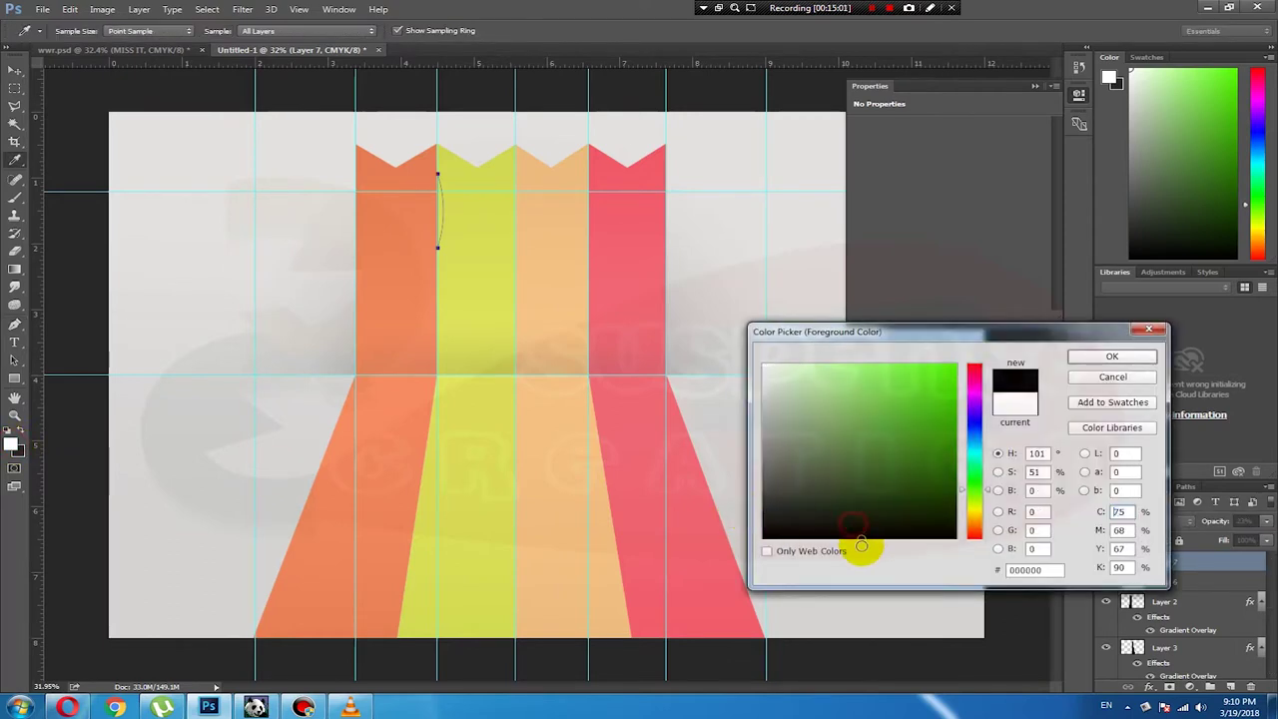
left_click(1131, 358)
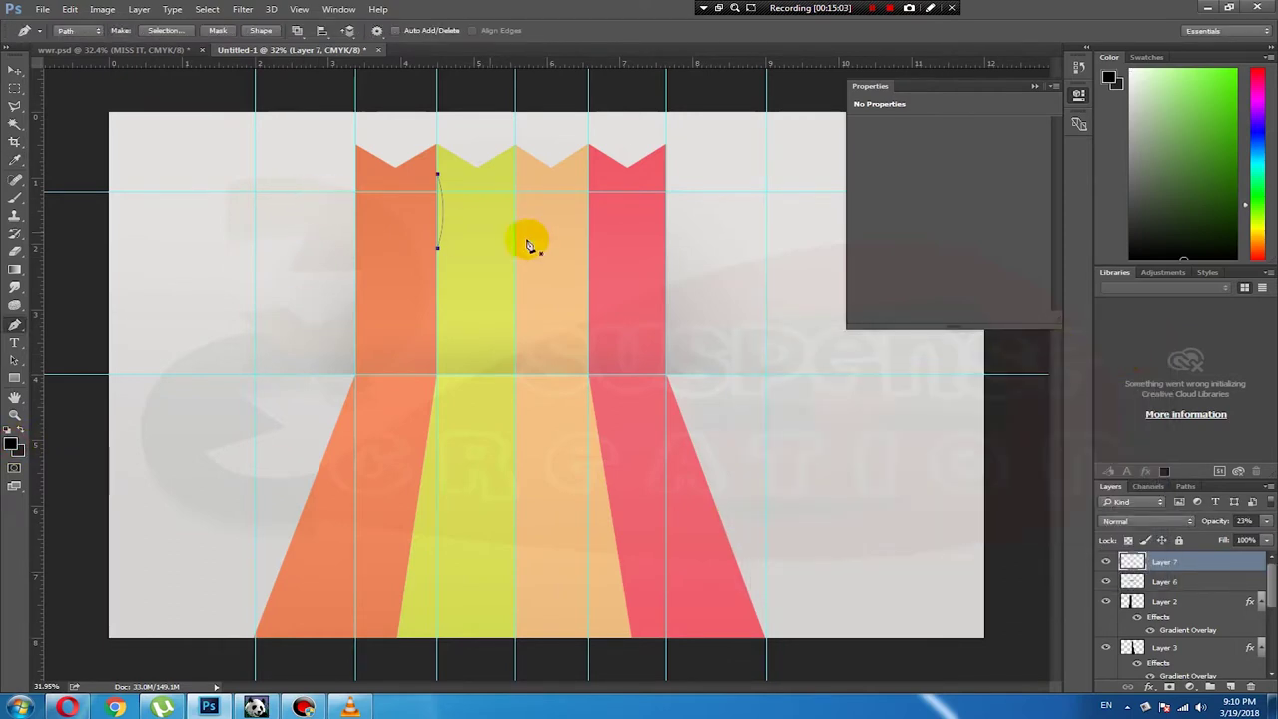
Step: Discard that path and redraw a closed curved path down the orange–yellow stripe edge
key("Return")
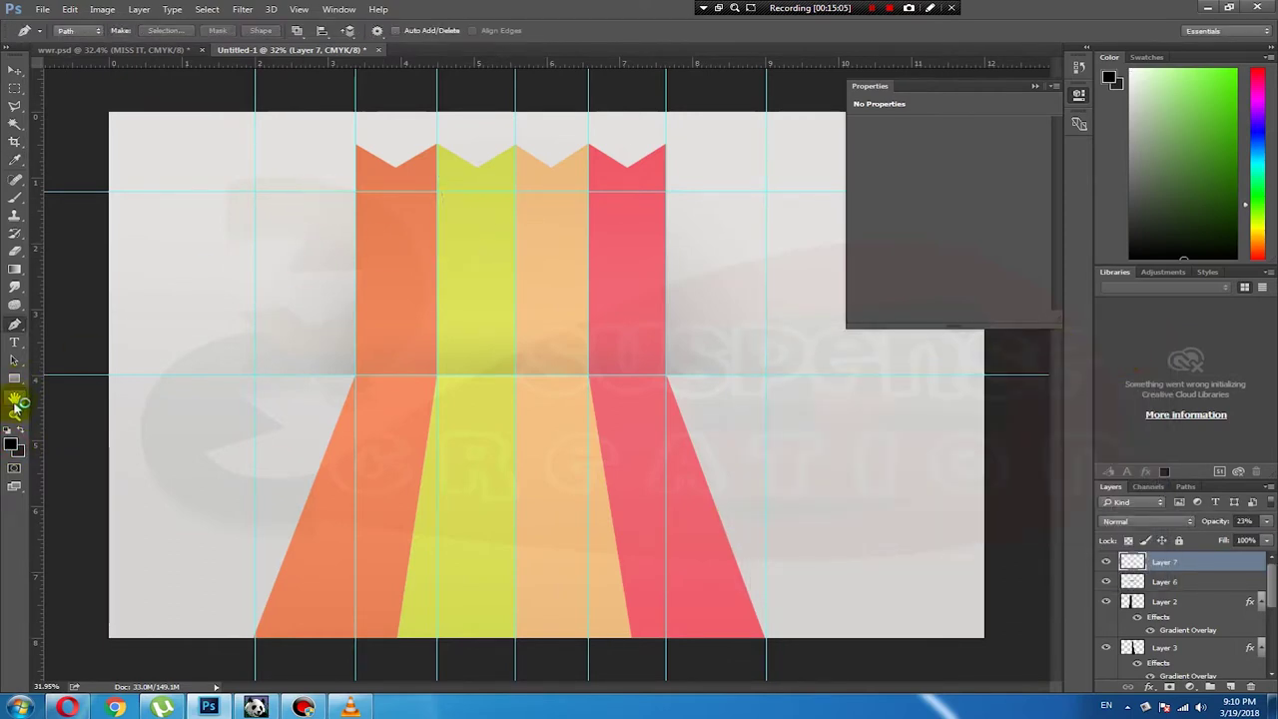
left_click(420, 199)
left_click(436, 176)
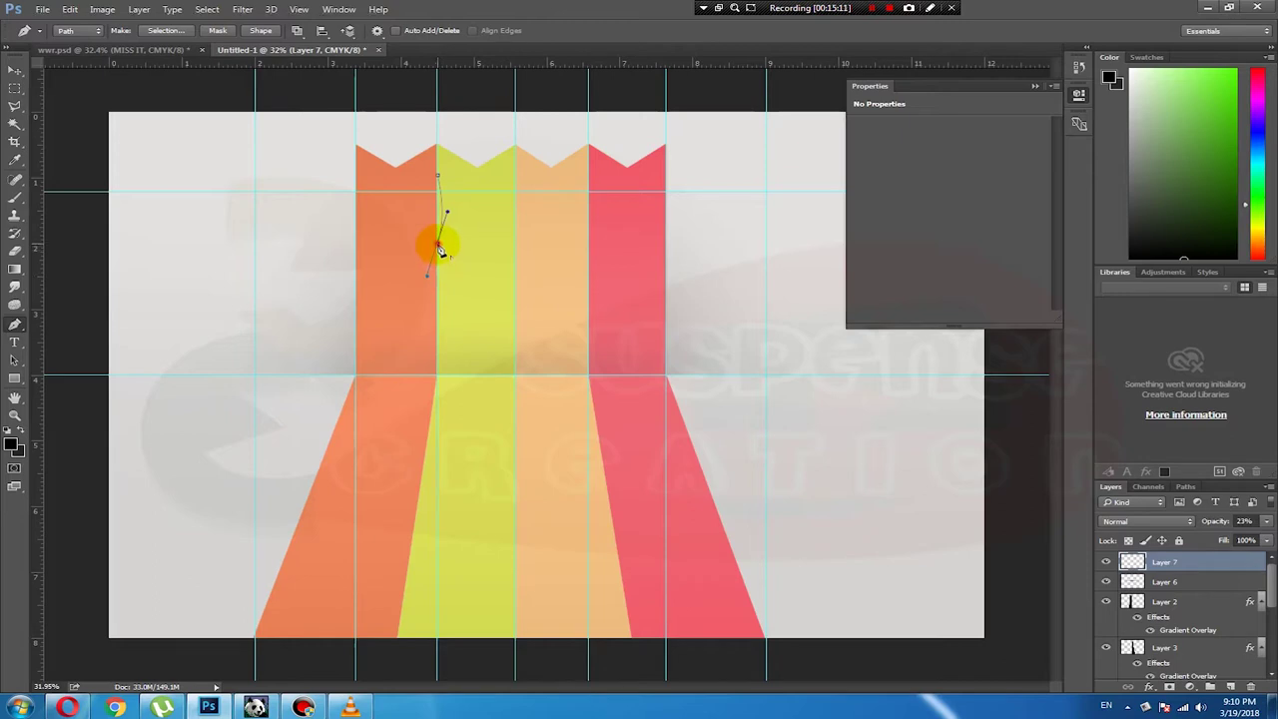
left_click_drag(440, 250, 442, 192)
left_click(436, 176)
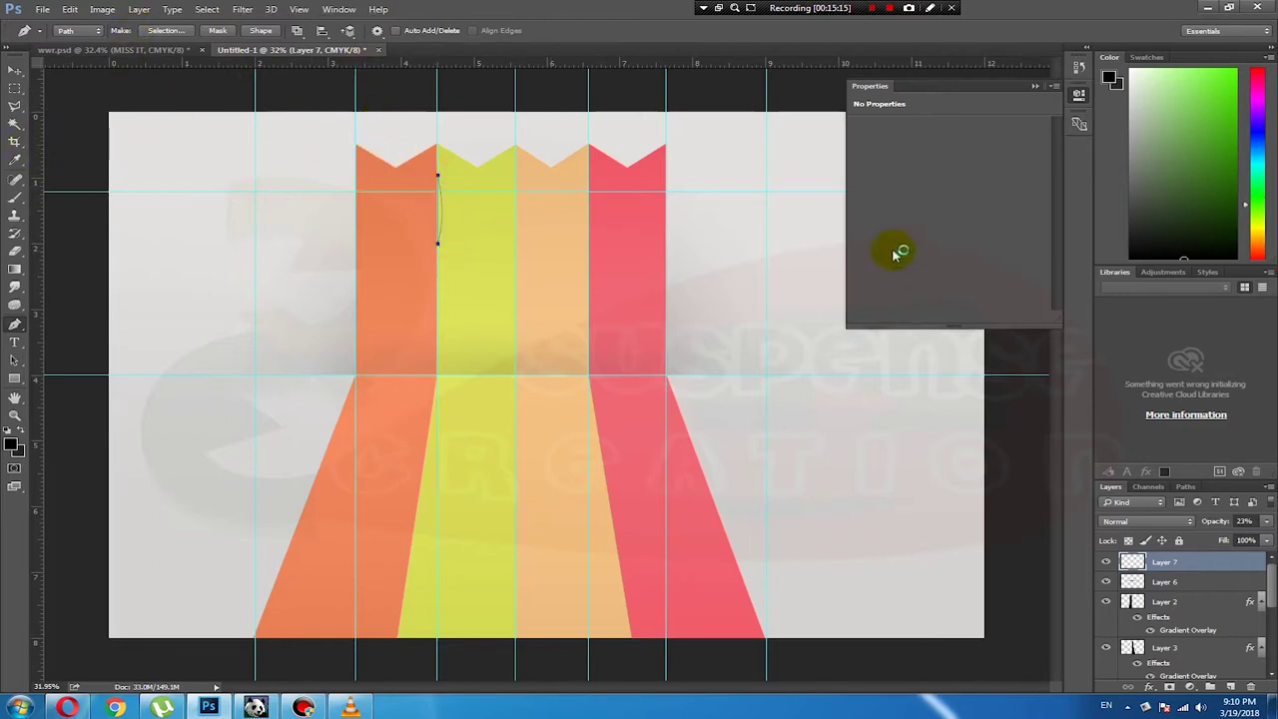
Step: Convert the path to a selection and pick the stripe layer beneath it
right_click(440, 209)
left_click(512, 293)
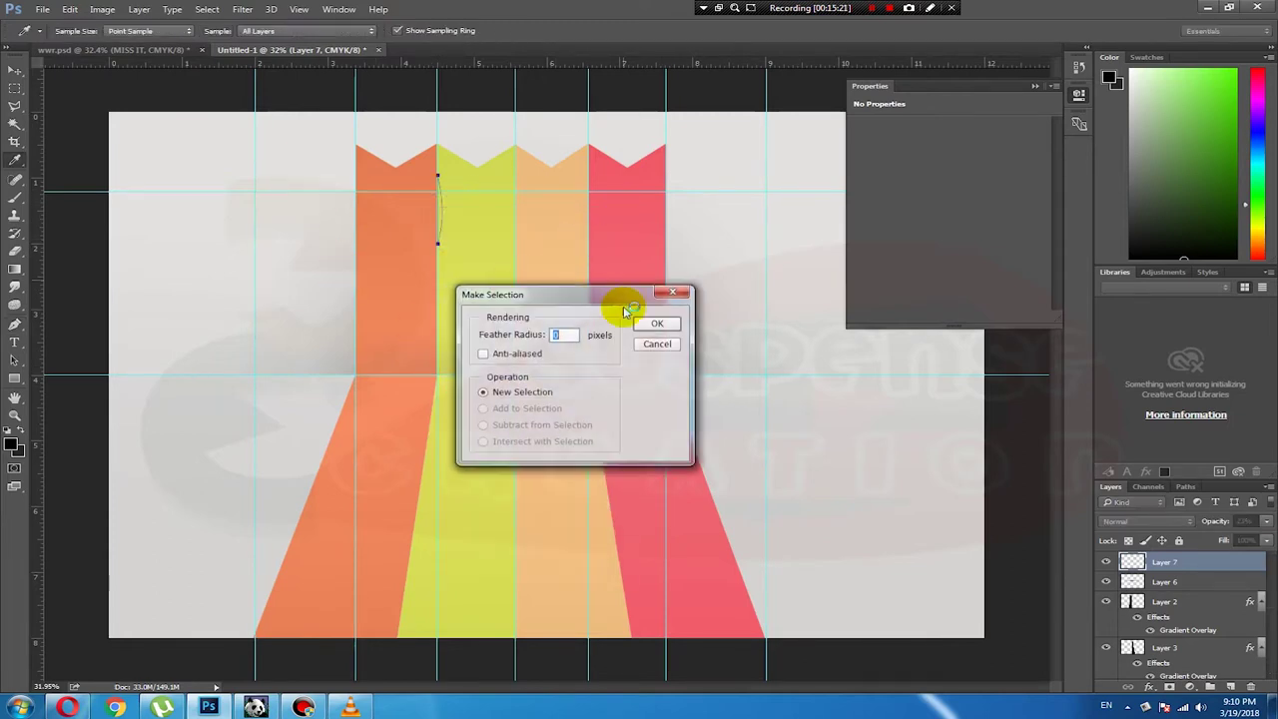
left_click(654, 322)
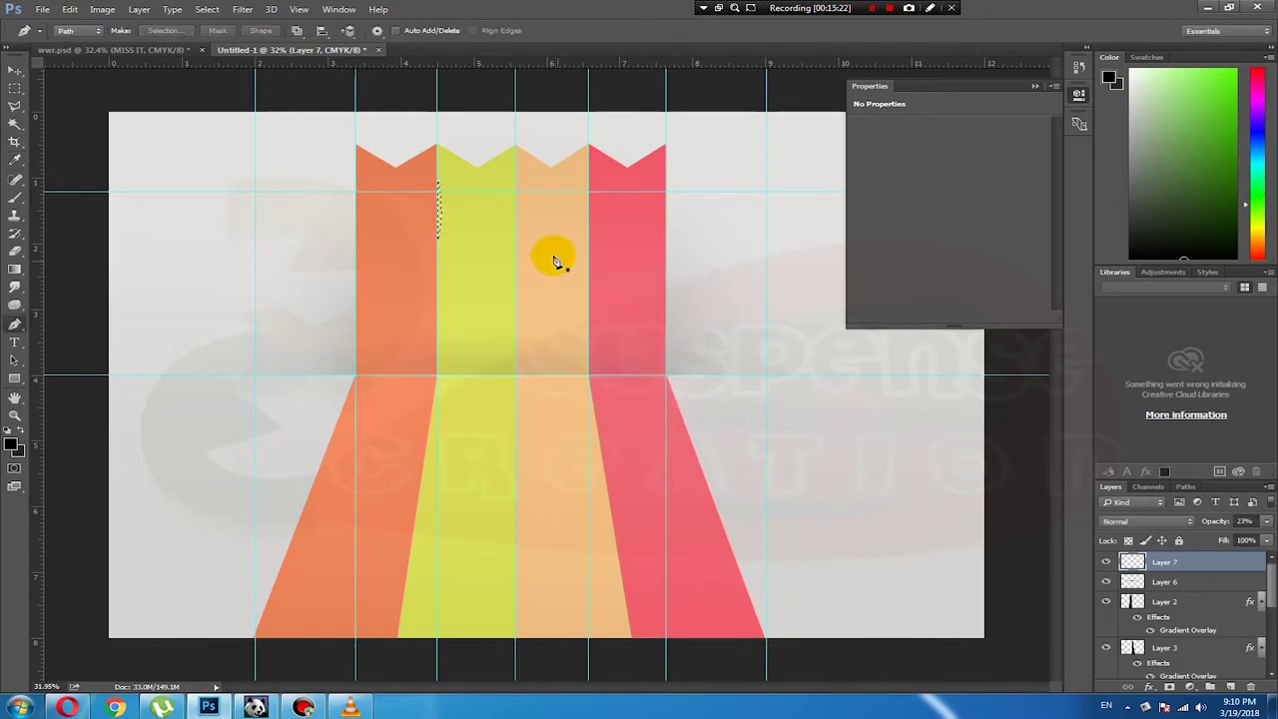
right_click(464, 233, "ctrl")
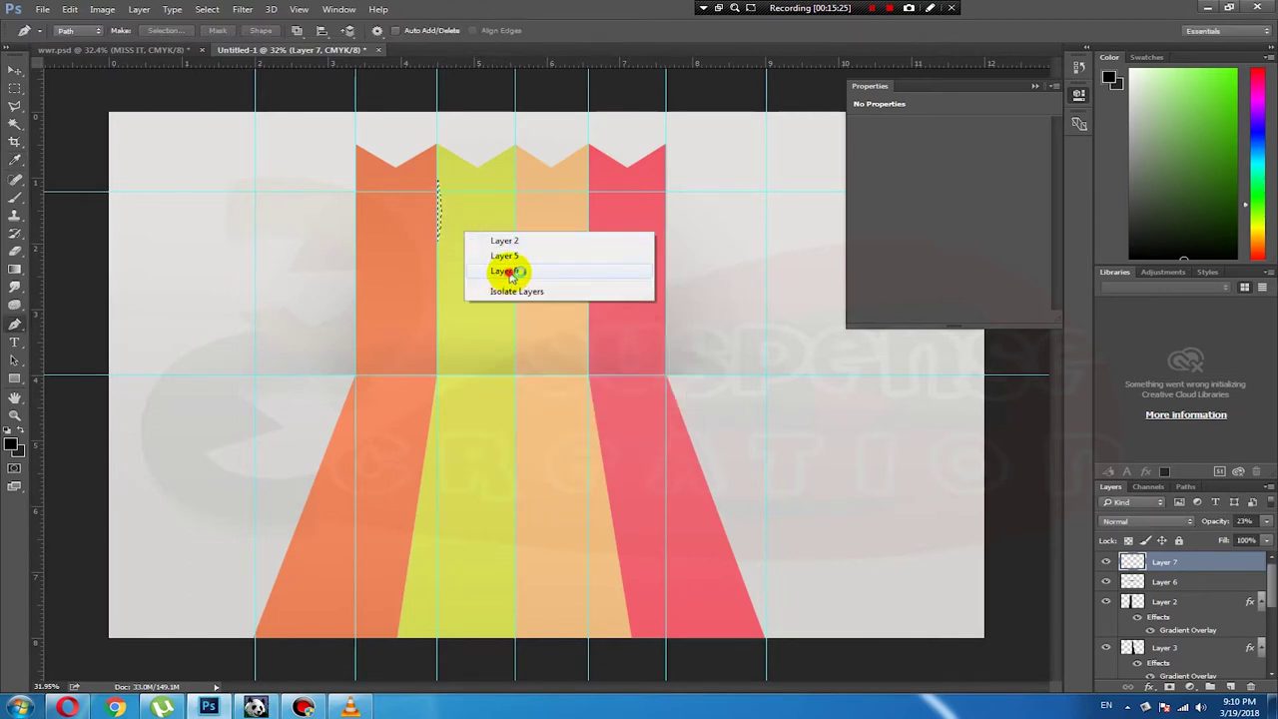
left_click(505, 273)
Step: Copy the selected sliver onto new Layer 8 and move it above Layer 1
key("ctrl+j")
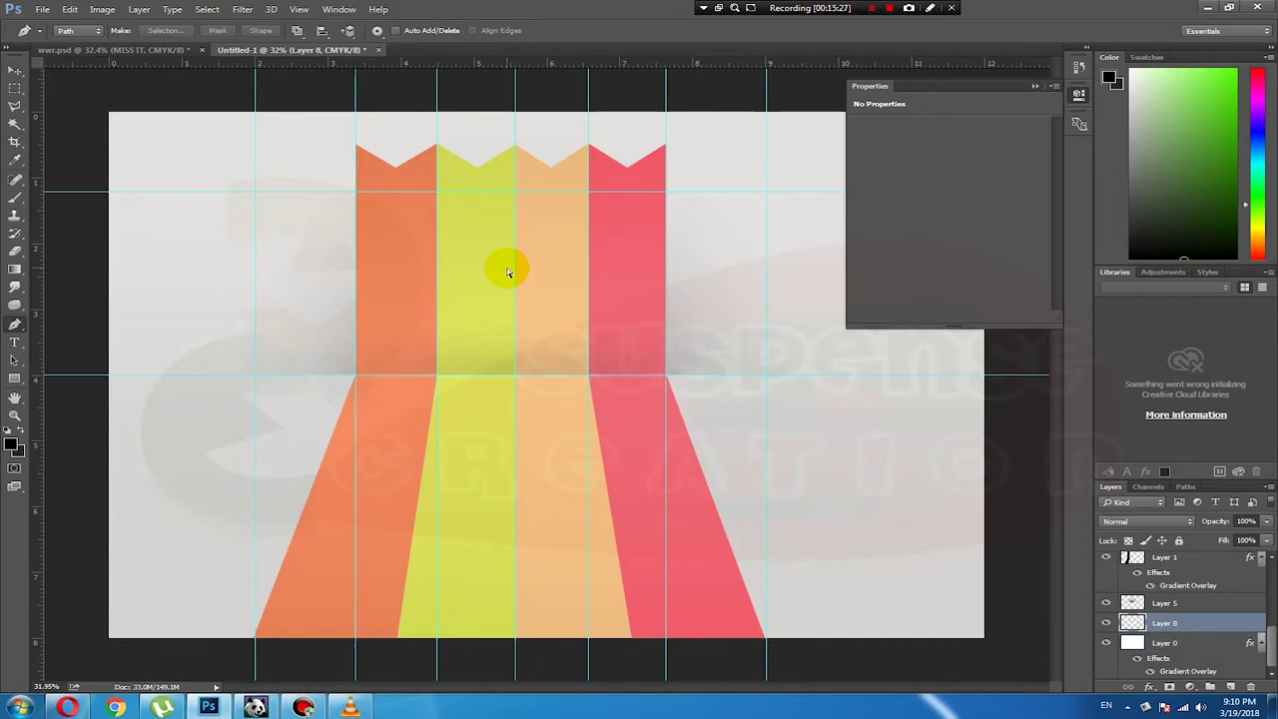
left_click(21, 90)
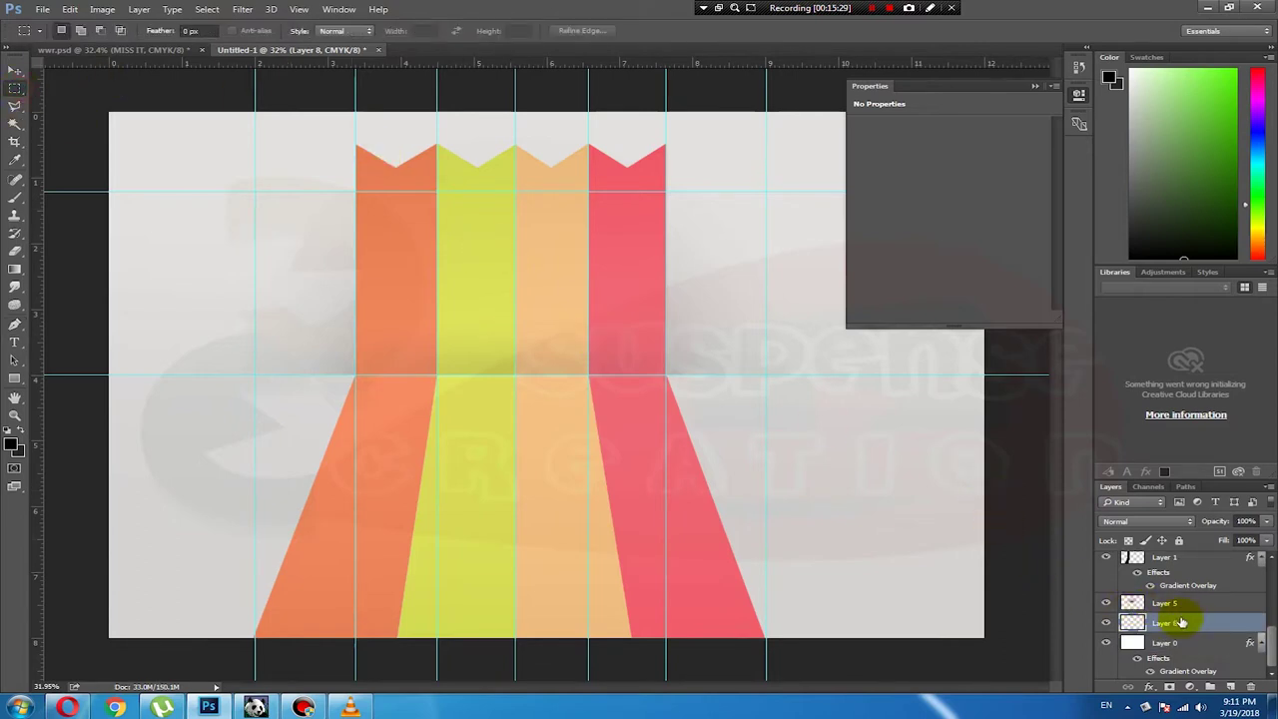
left_click_drag(1165, 559, 1170, 555)
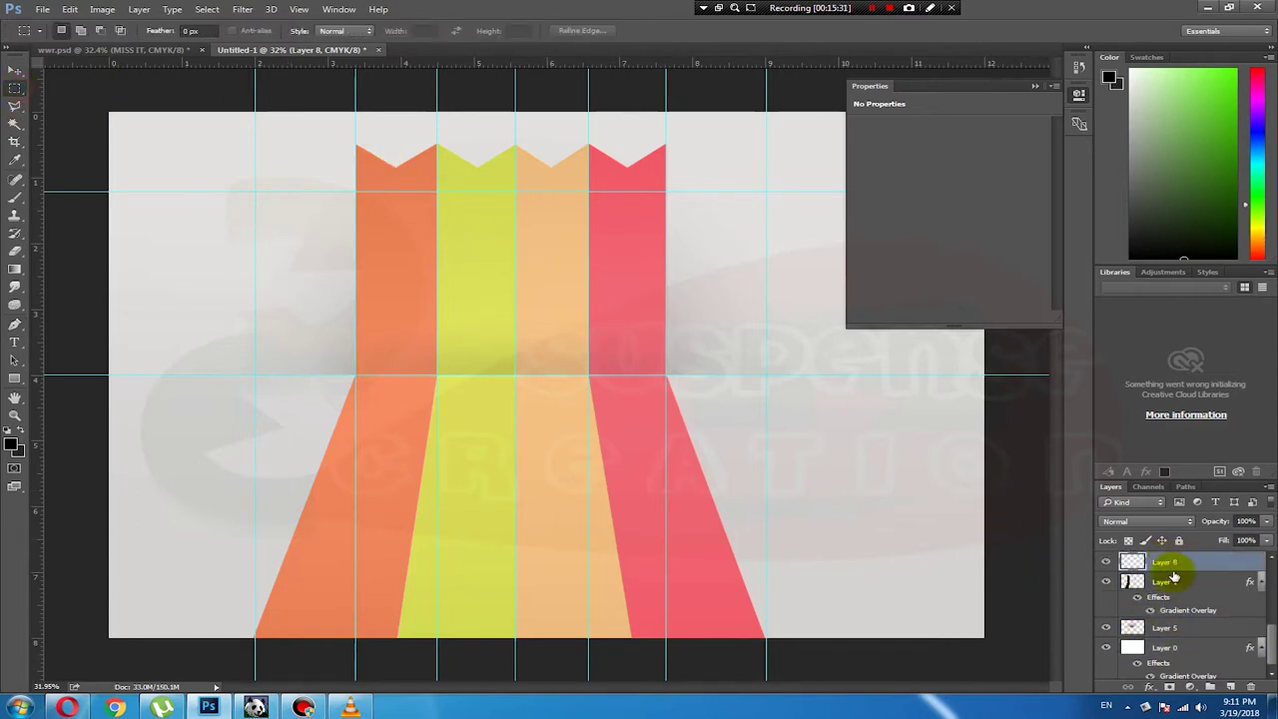
Step: Give Layer 8 a black Color Overlay layer style
double_click(1174, 574)
scroll(628, 296, "up", 2)
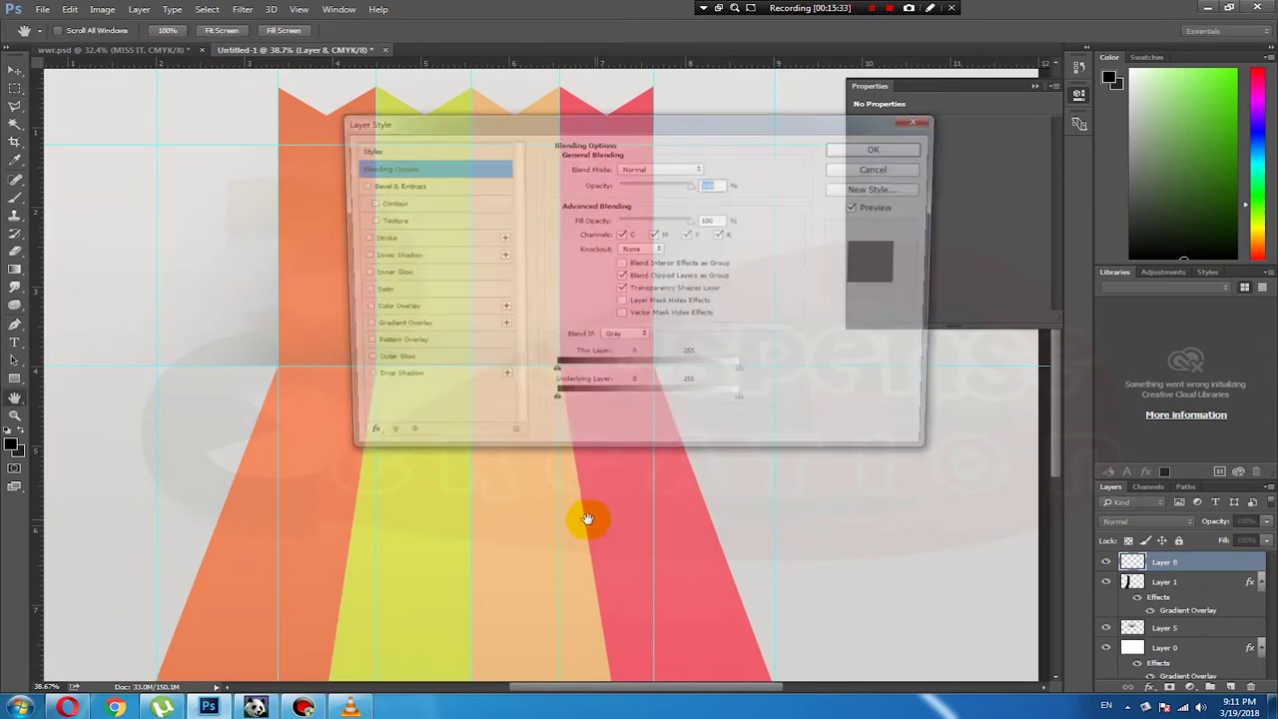
left_click(403, 311)
left_click_drag(498, 115, 510, 121)
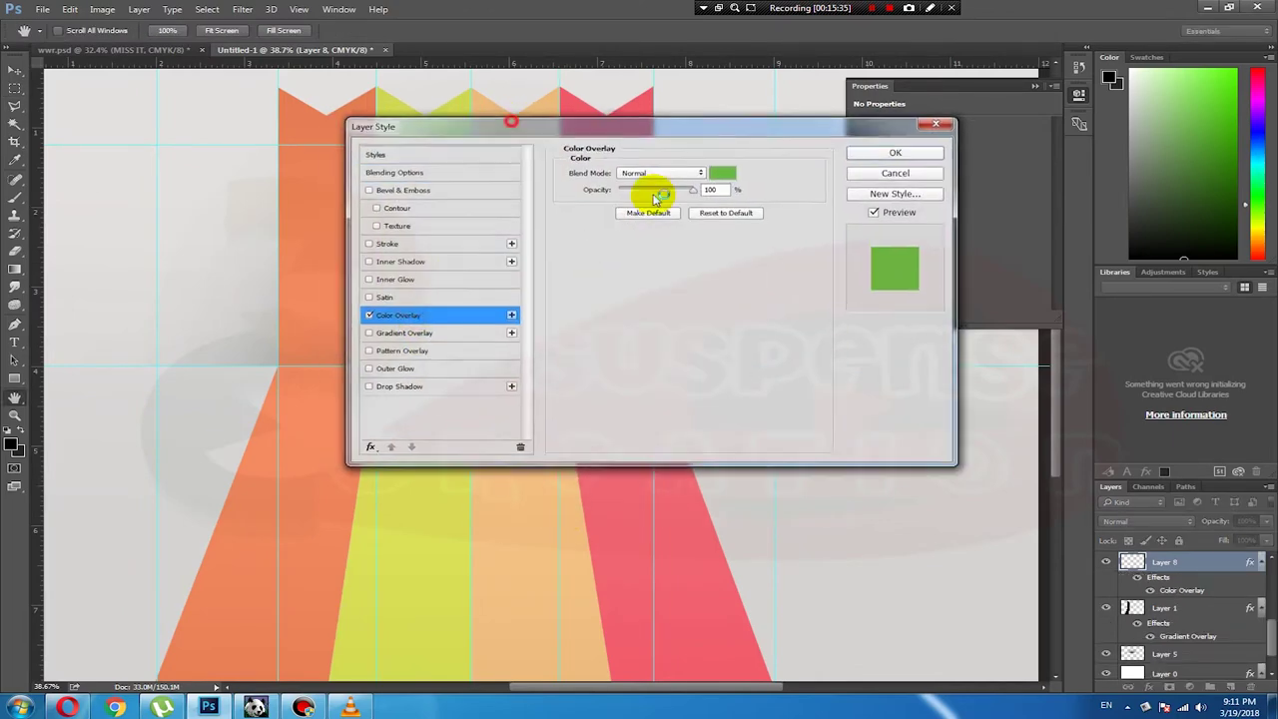
left_click_drag(655, 198, 927, 343)
left_click(1002, 328)
left_click(830, 538)
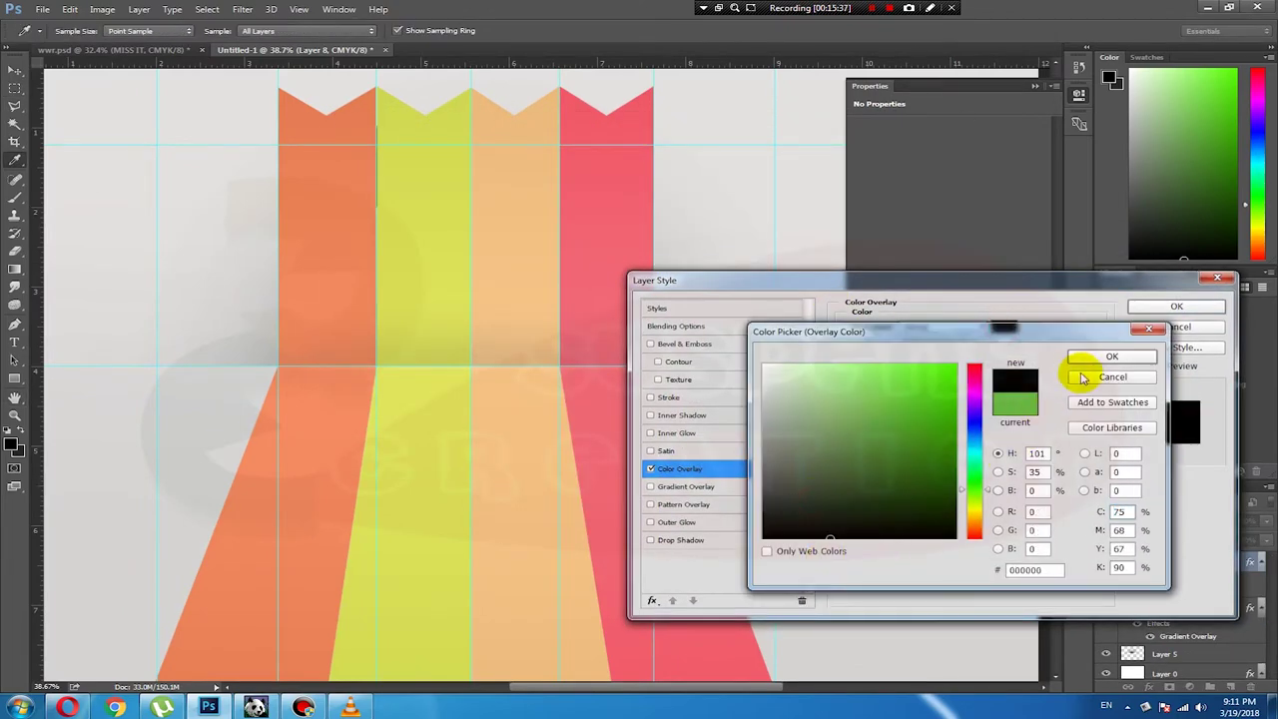
left_click(1111, 357)
left_click(1176, 307)
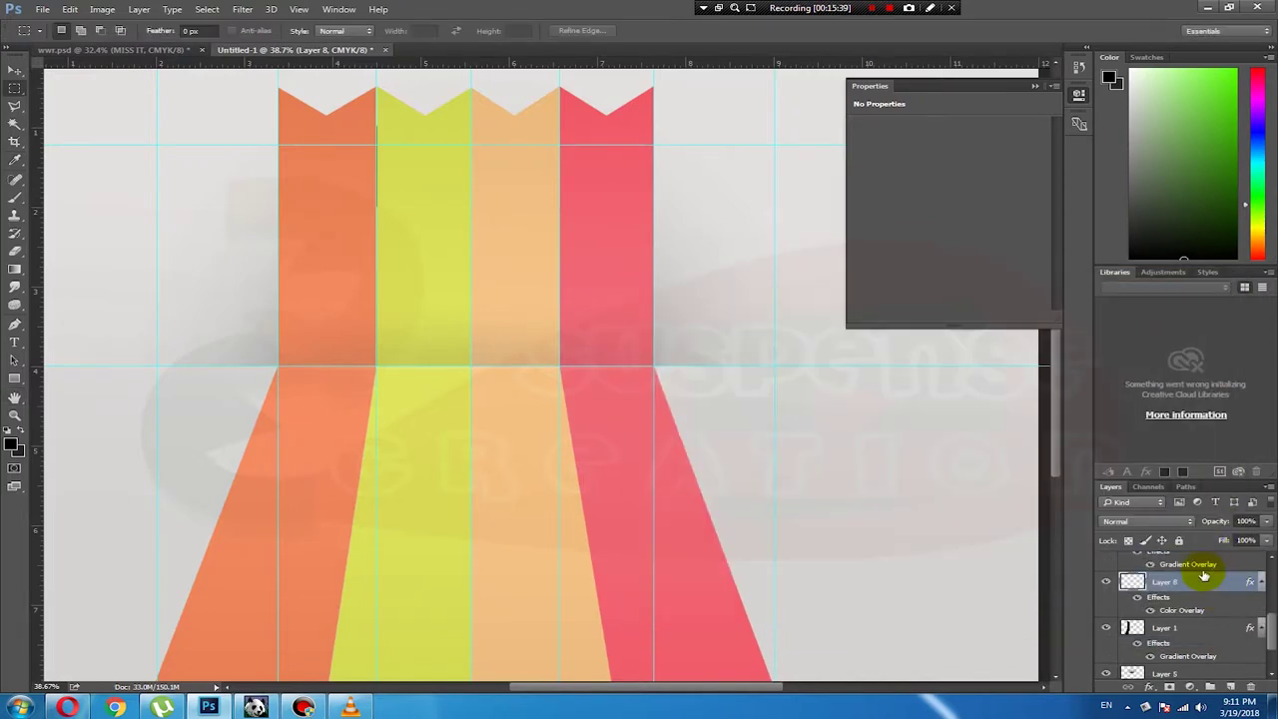
Step: Set Layer 8 to Luminosity at 7% opacity, hide guides, and move it below Layer 2
left_click_drag(1203, 576, 1178, 557)
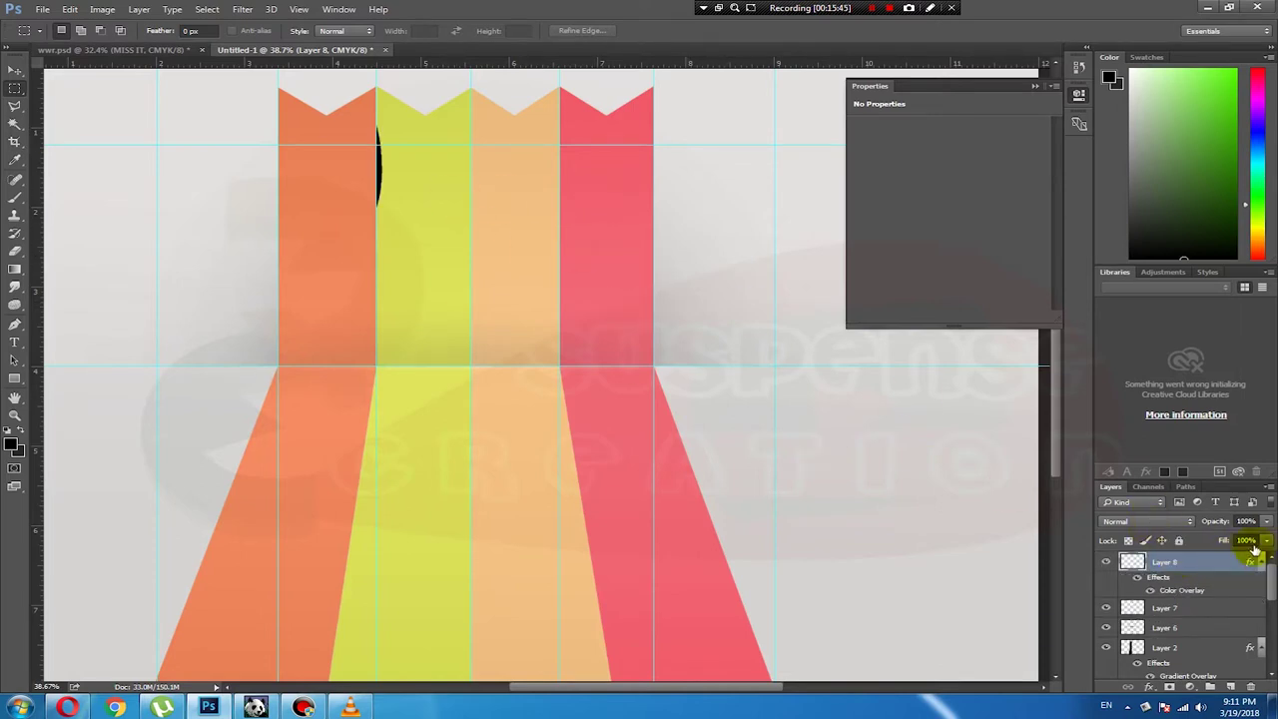
left_click(1268, 522)
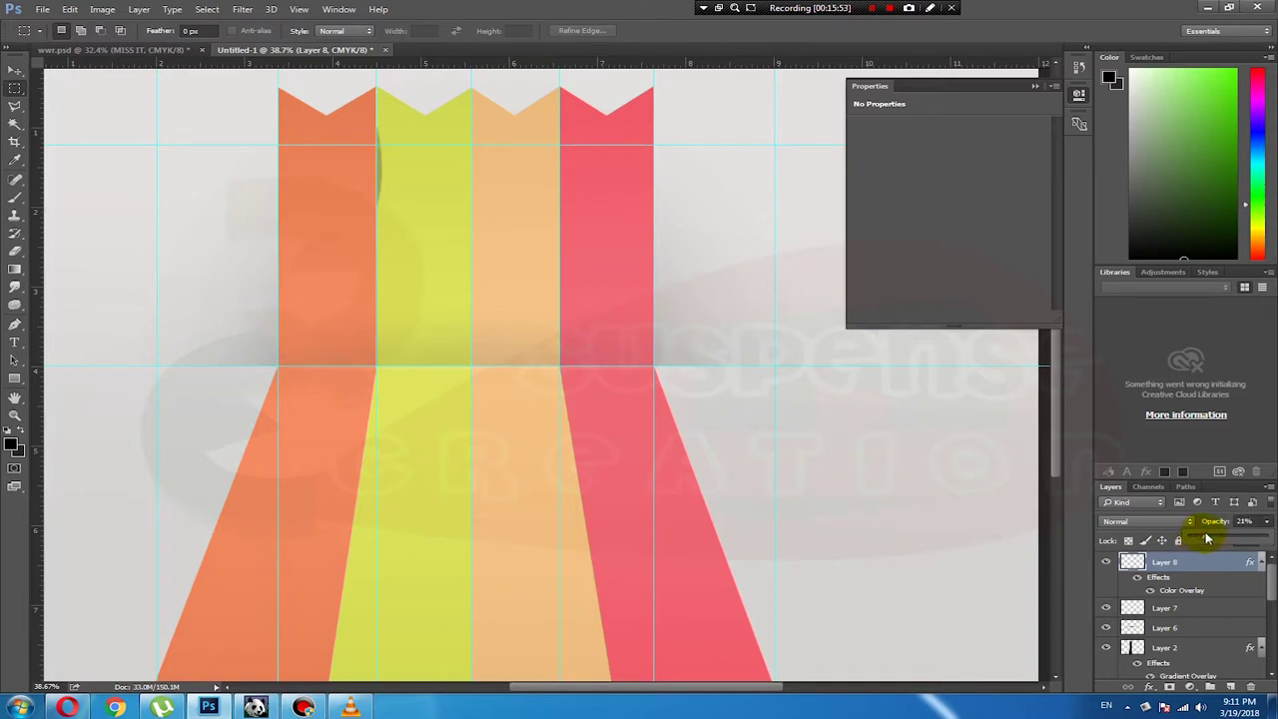
left_click(1180, 521)
left_click(1182, 524)
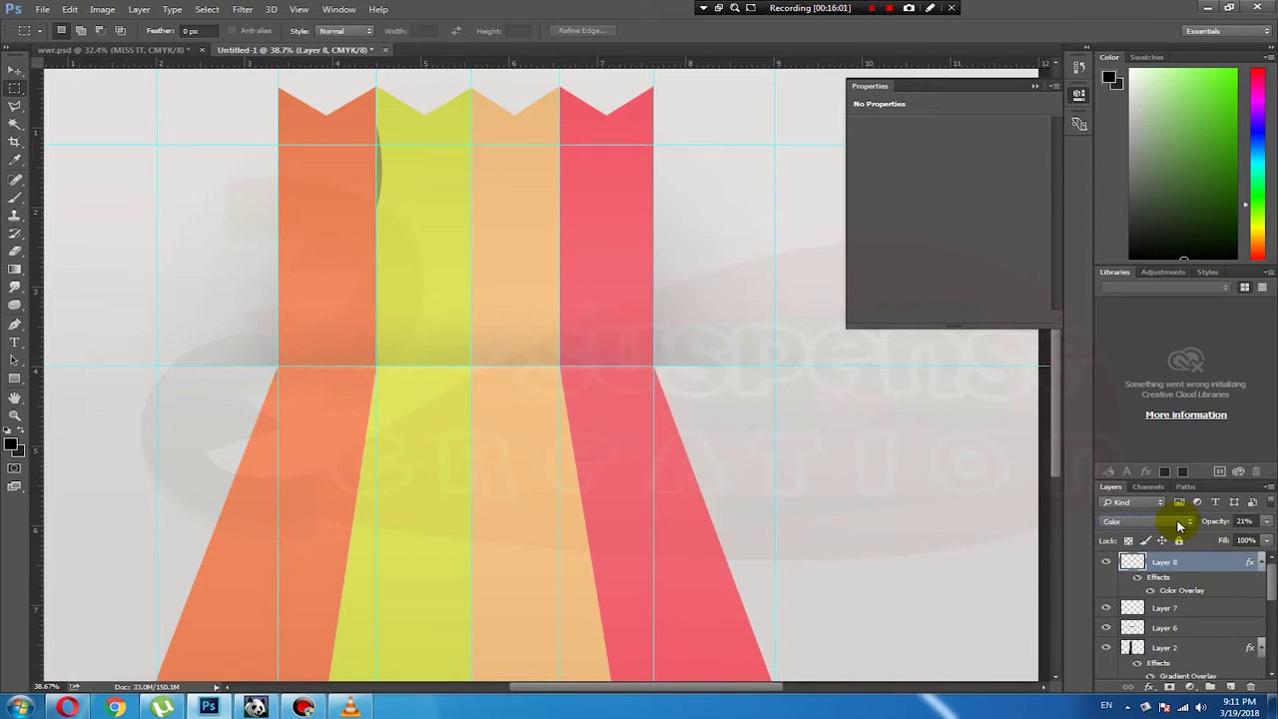
left_click(1265, 522)
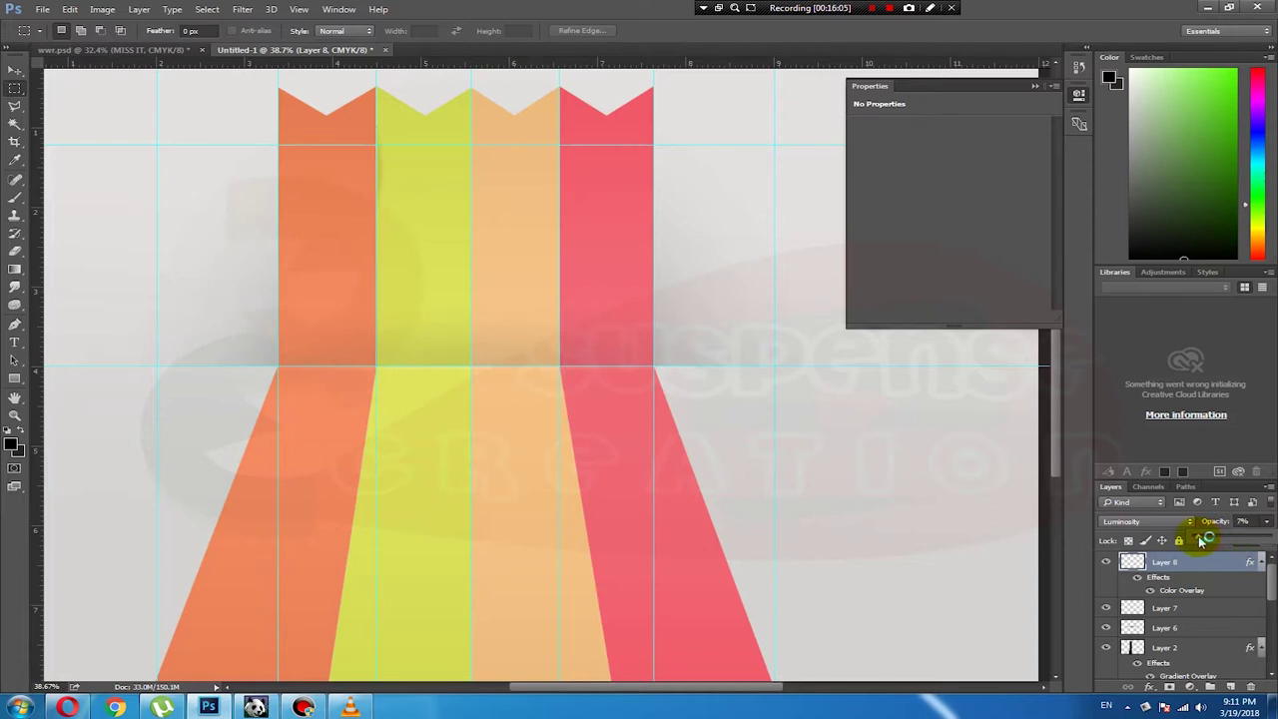
key("ctrl+h")
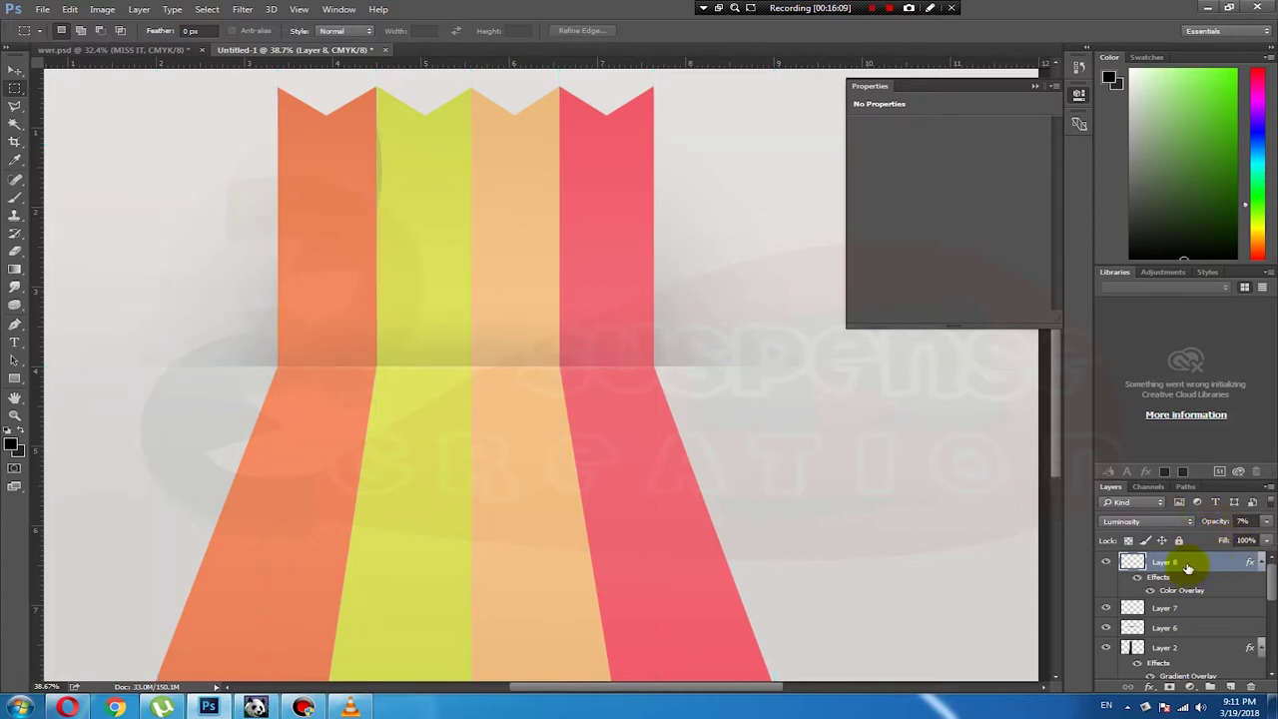
left_click_drag(1187, 567, 1194, 636)
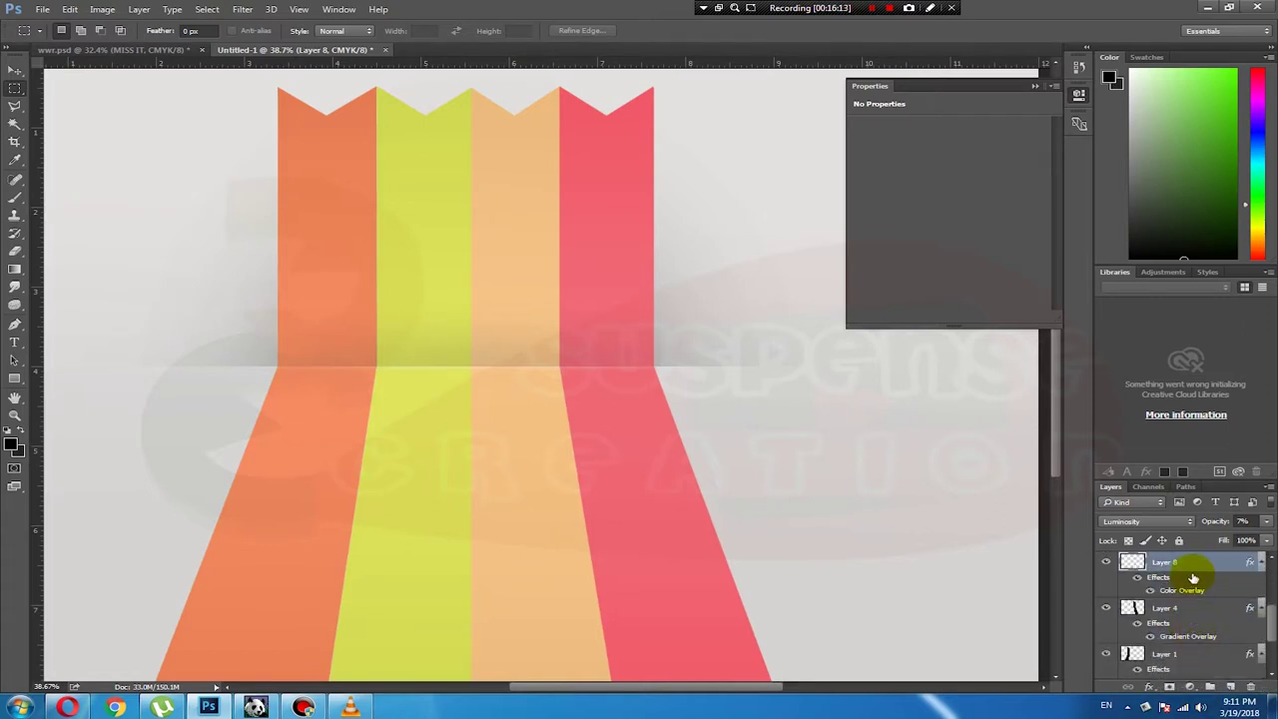
left_click_drag(1189, 567, 1175, 603)
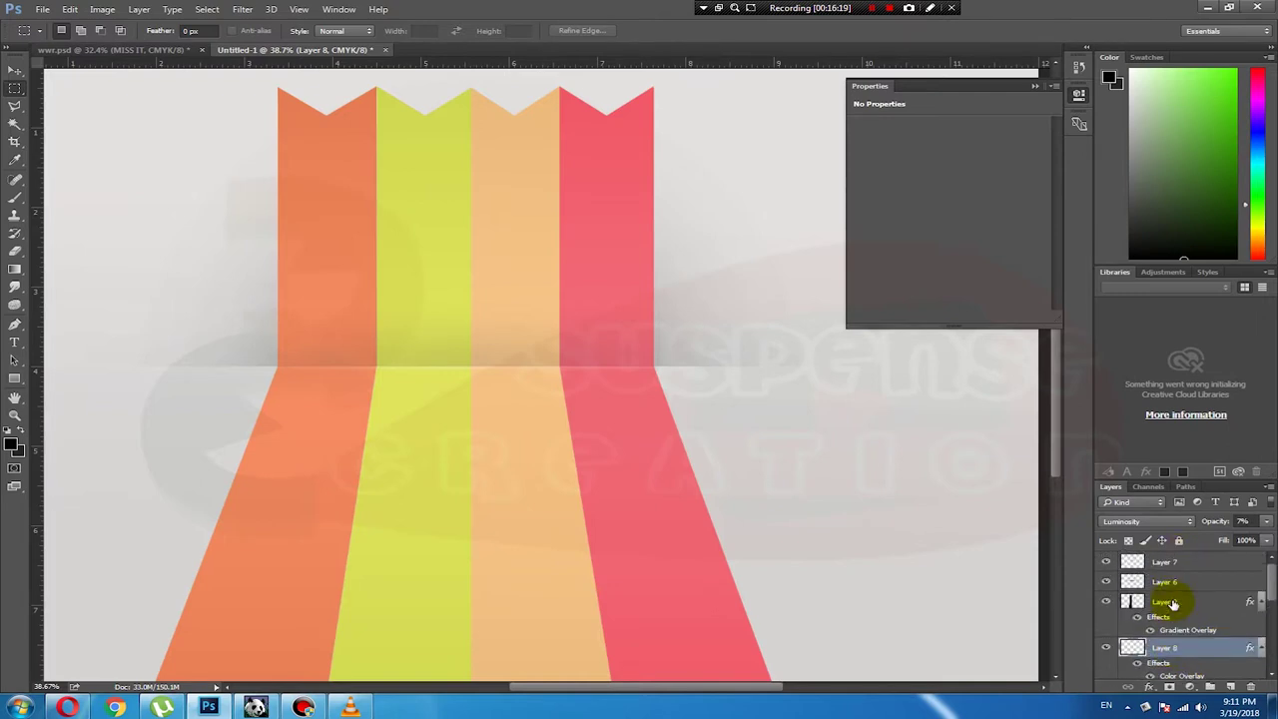
Step: Leave the transform unchanged and set up a soft brush at 58 px
key("ctrl+t")
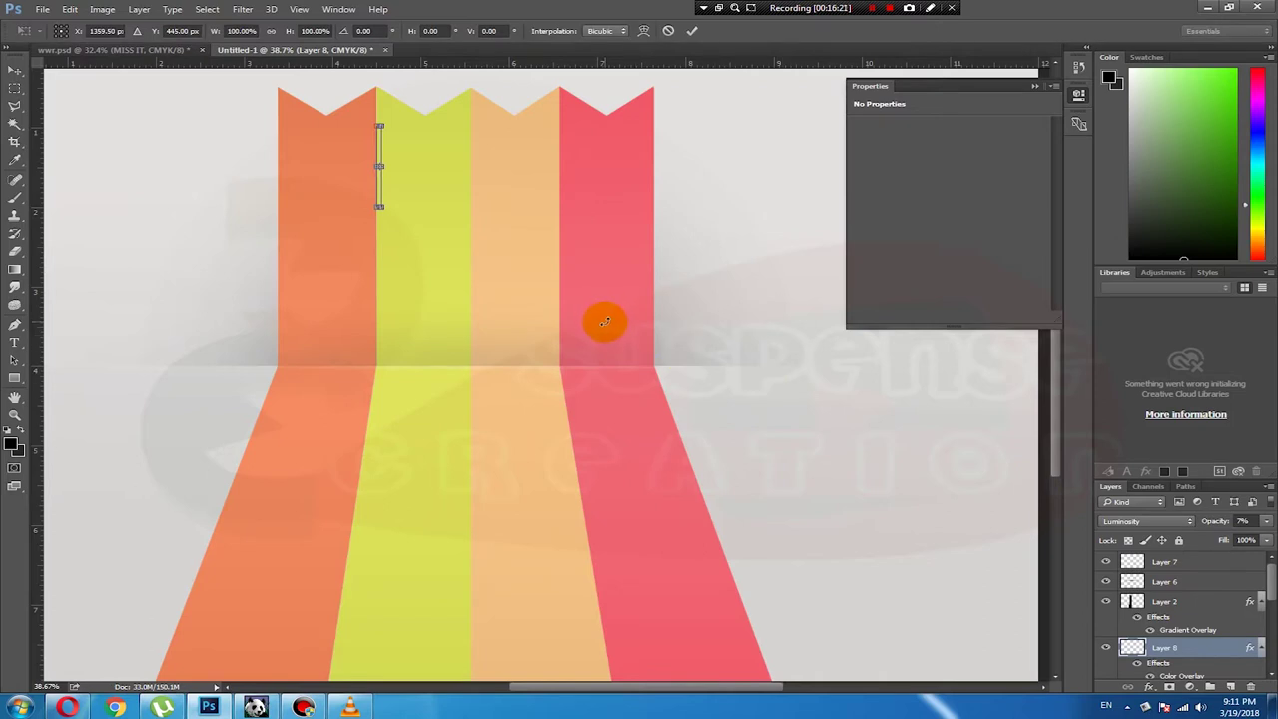
key("Return")
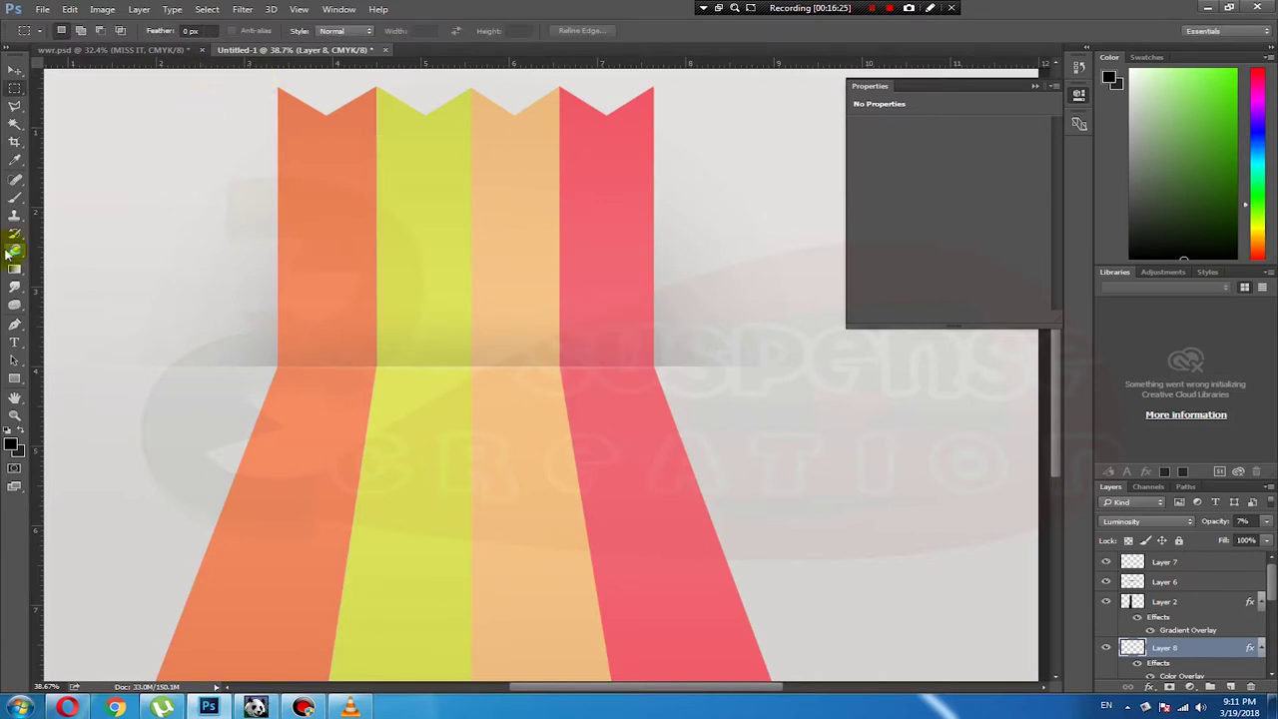
left_click(15, 252)
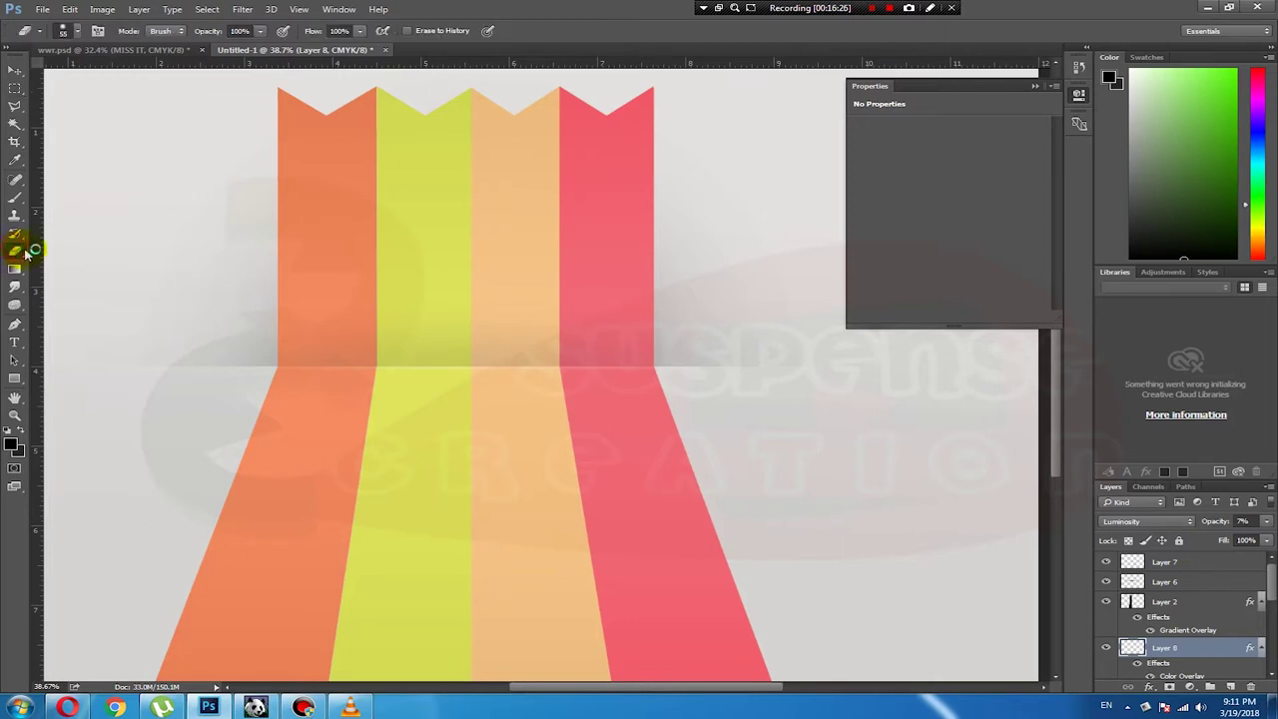
left_click(15, 197)
right_click(397, 214)
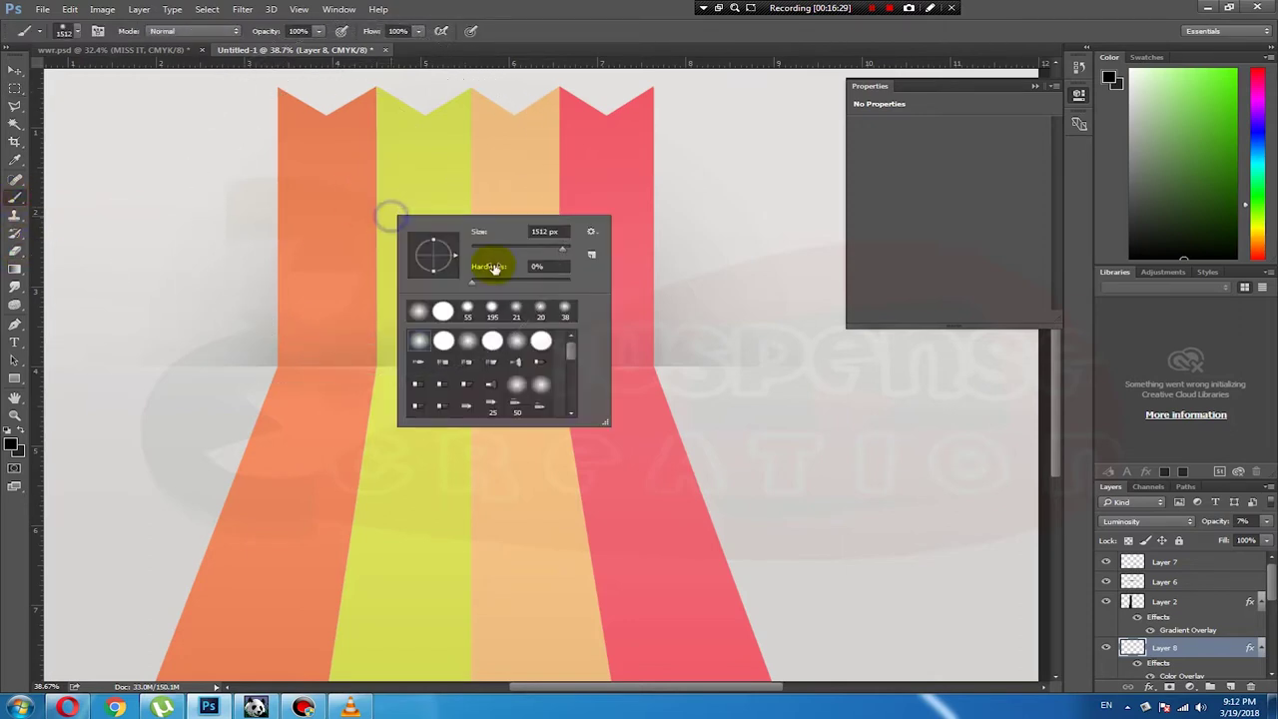
left_click_drag(490, 252, 530, 249)
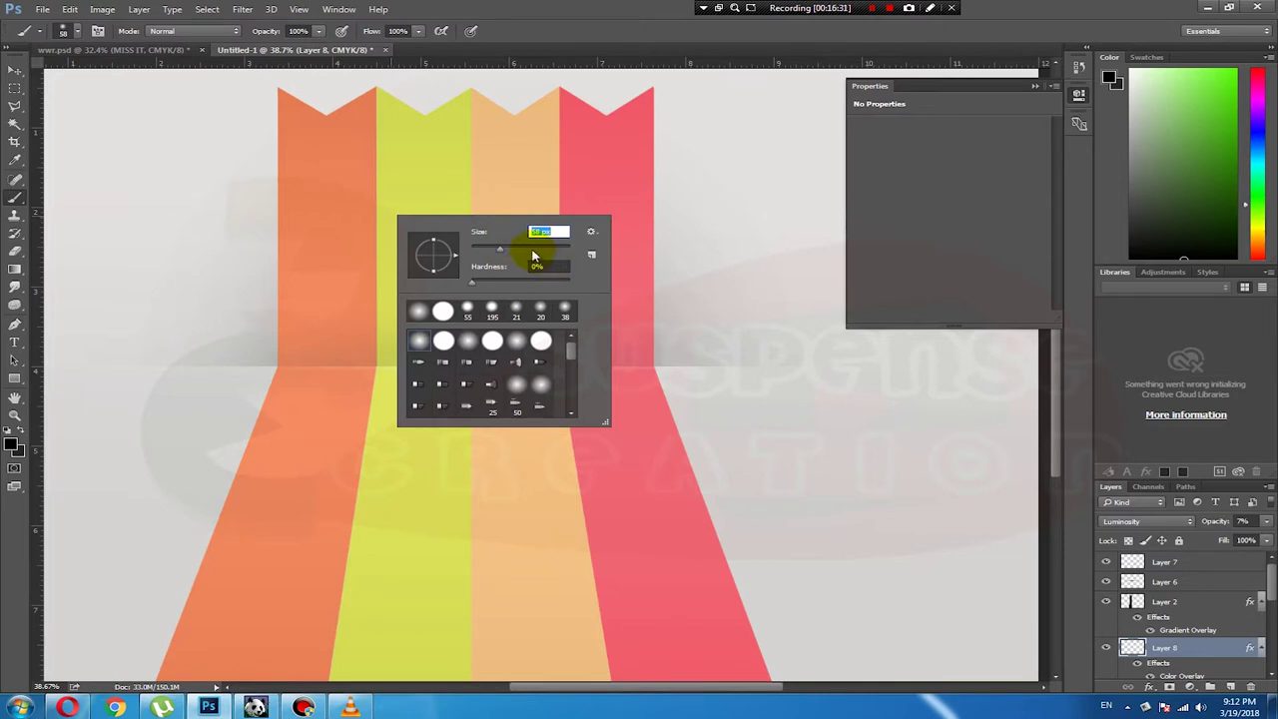
key("Return")
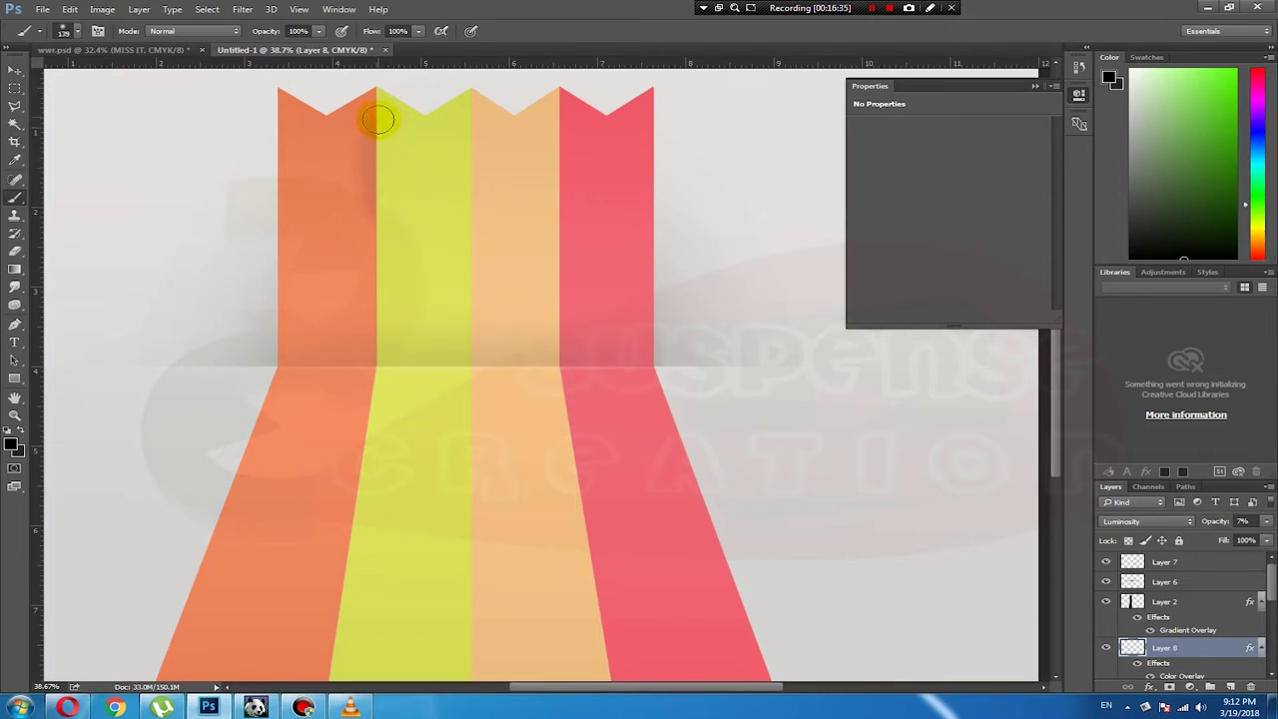
Step: Paint a trial stroke along the orange/yellow fold on Layer 4, then undo it
left_click(595, 222)
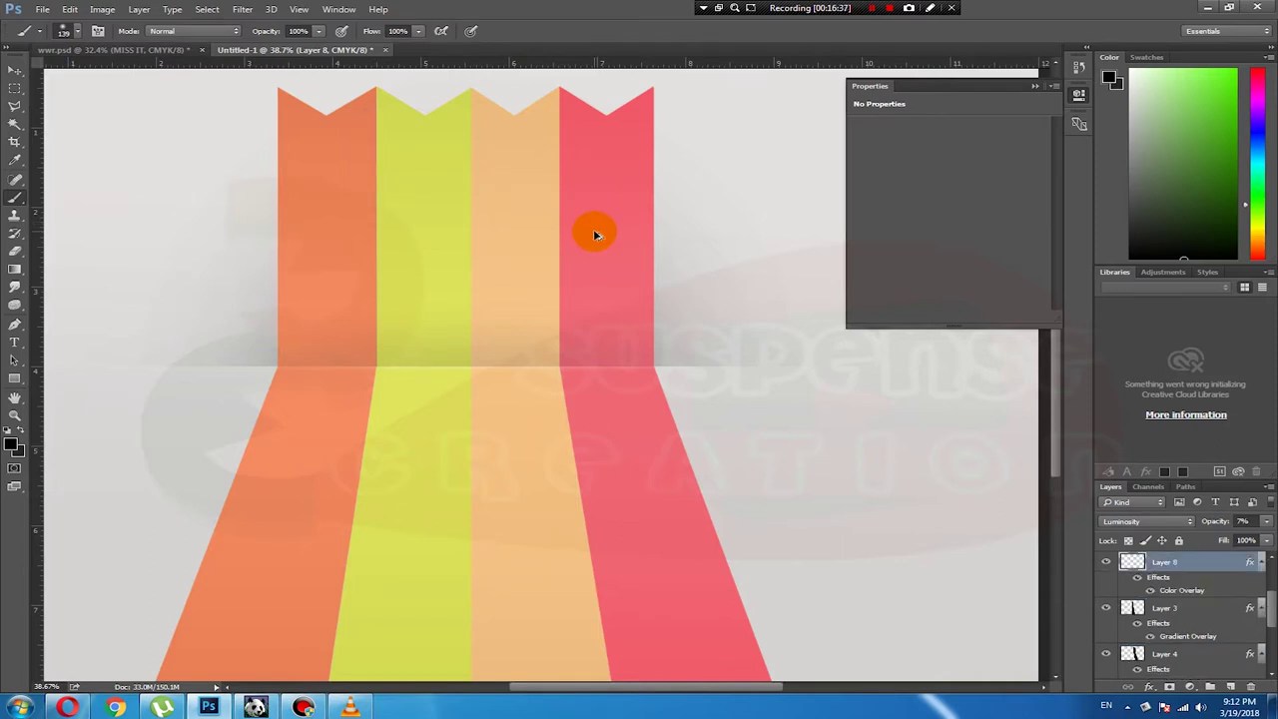
left_click(1166, 609)
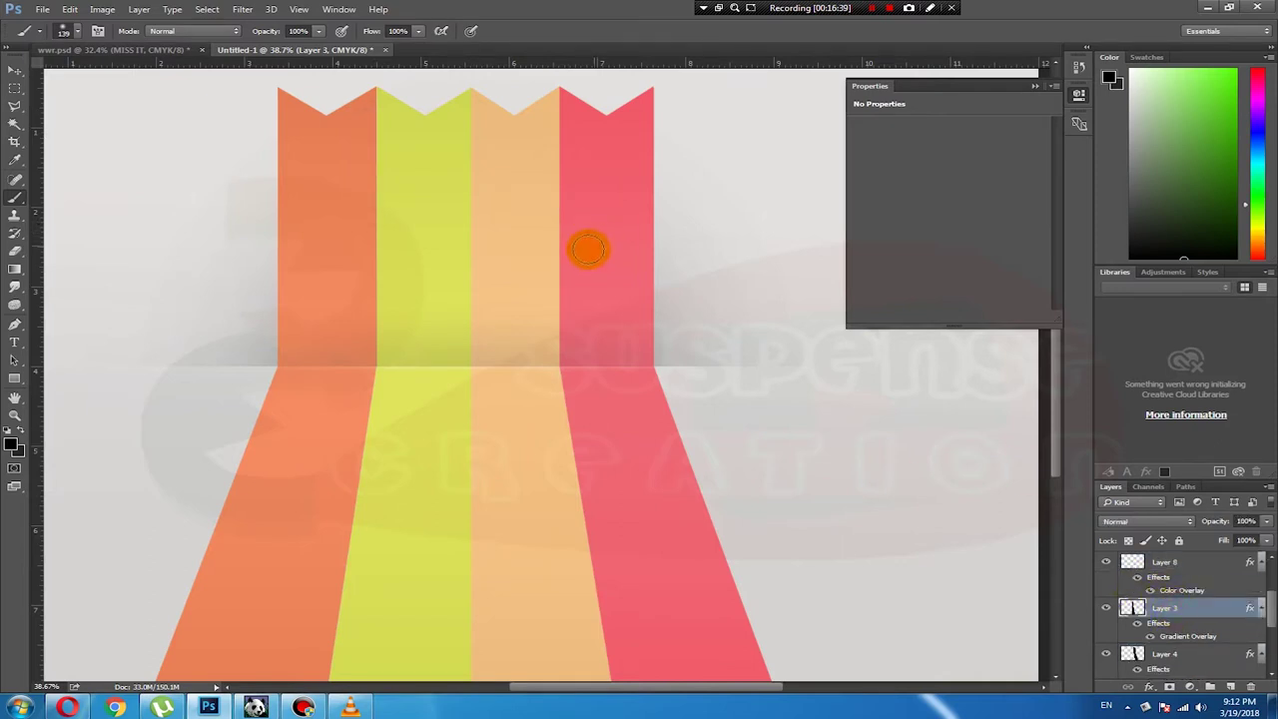
left_click(1158, 654)
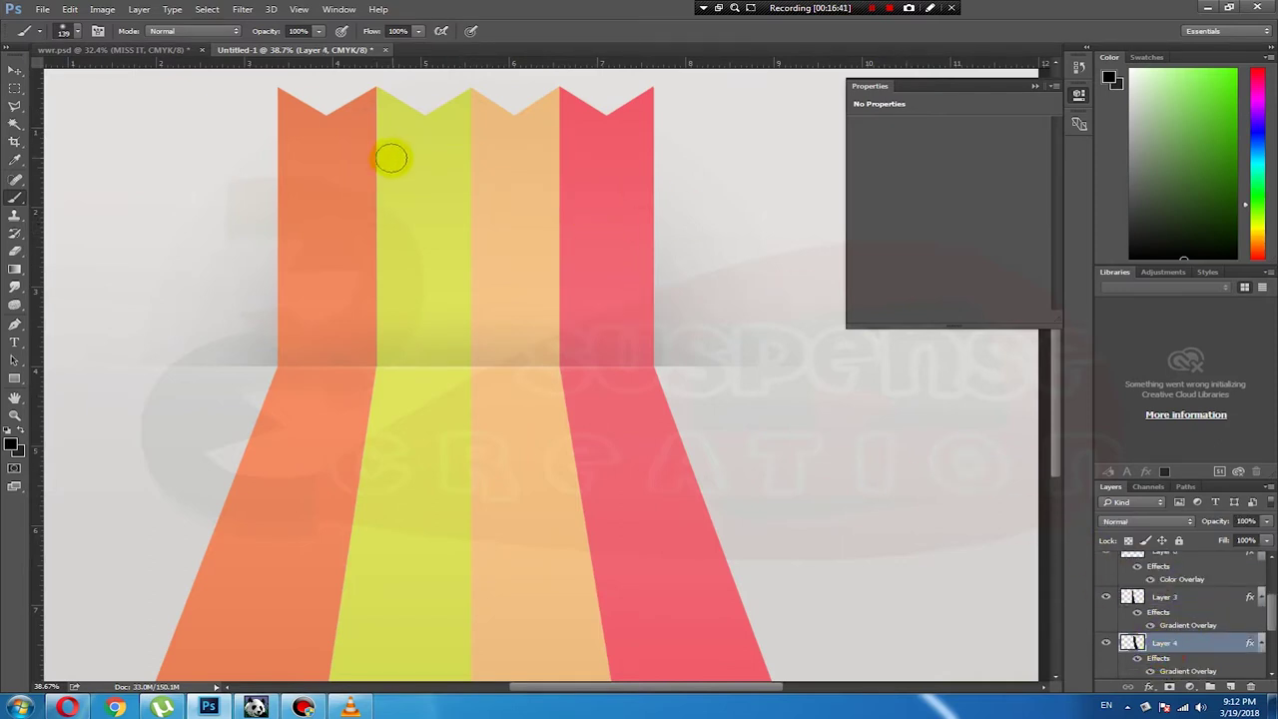
left_click_drag(373, 133, 379, 257)
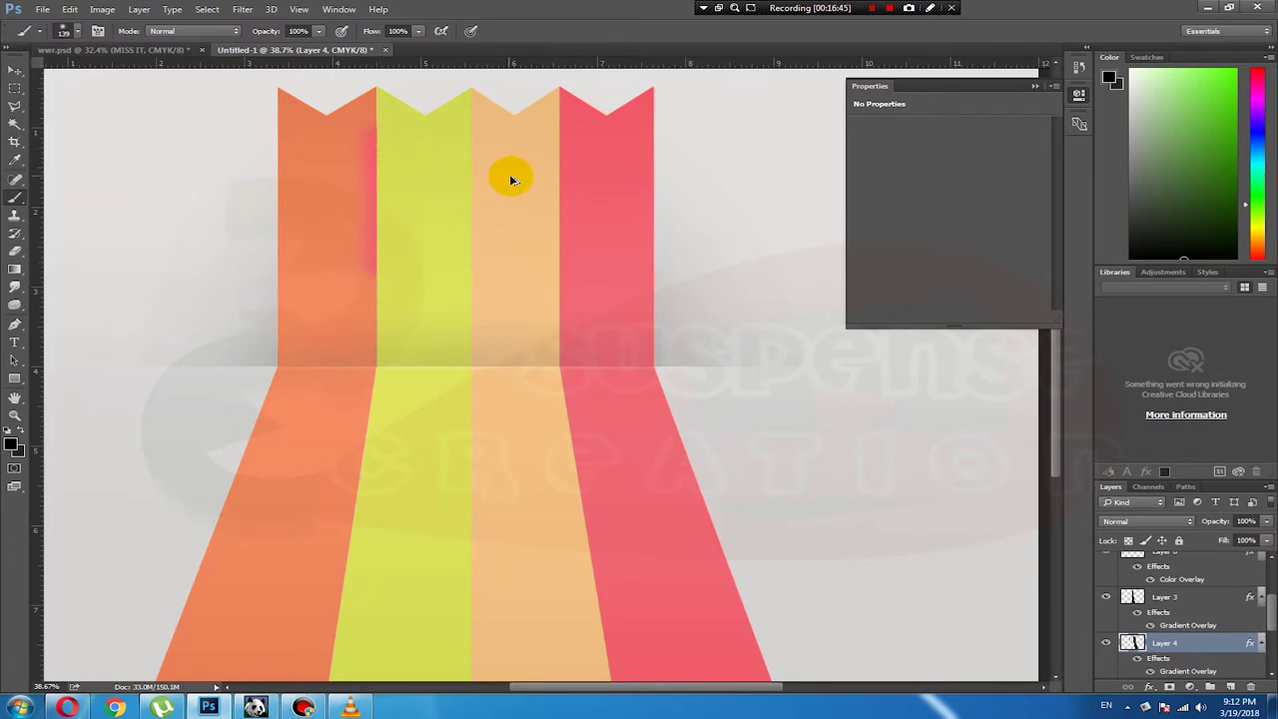
key("ctrl+z")
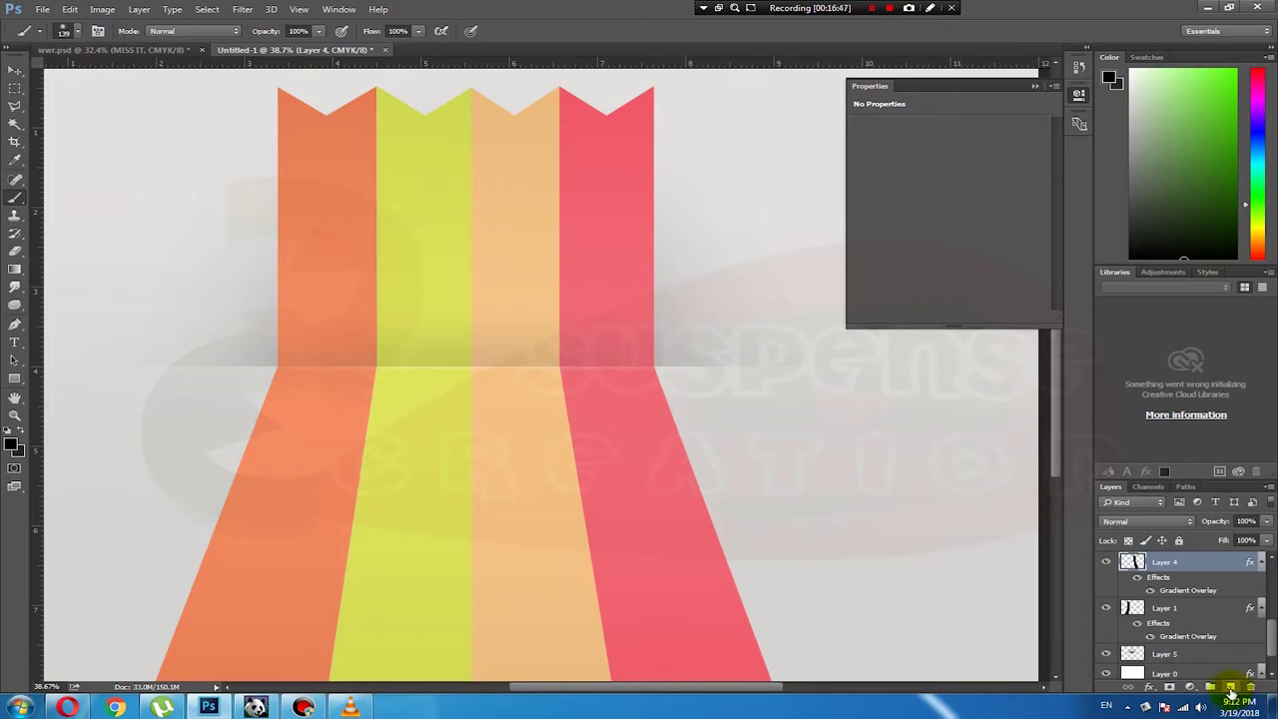
Step: Paint a black fold shadow on a new layer, fade its opacity, and narrow it
left_click(1230, 689)
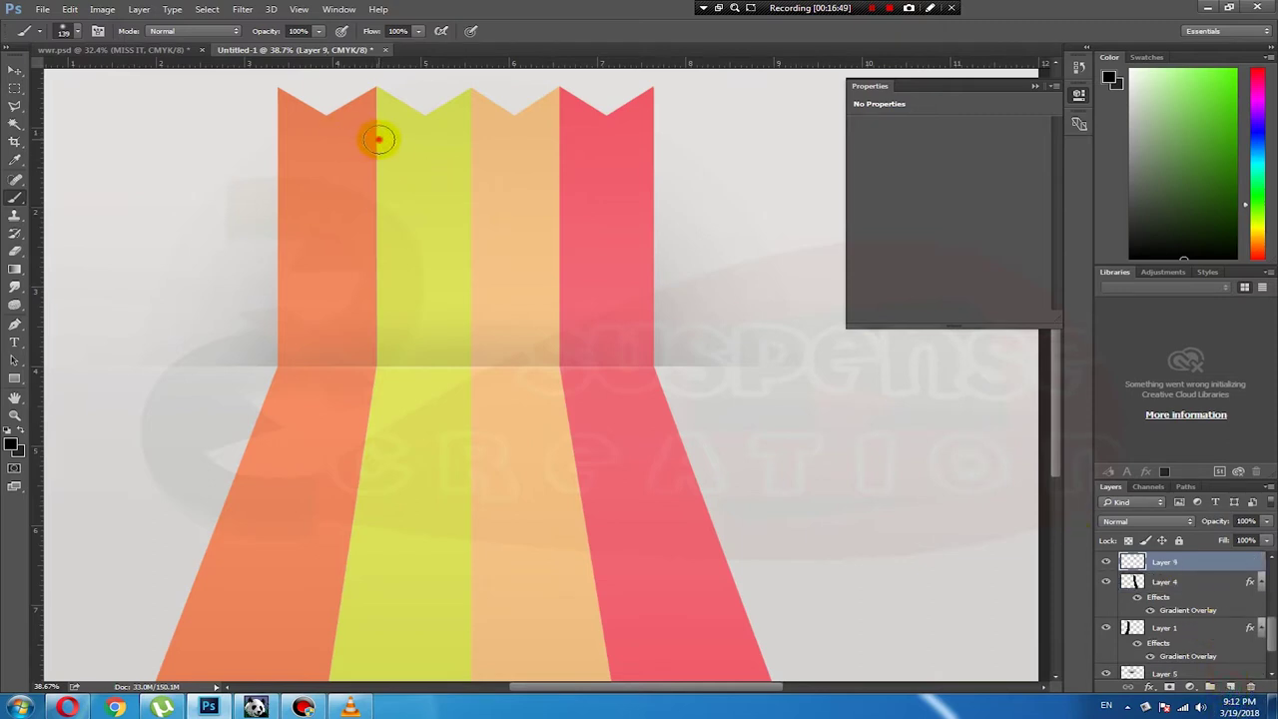
left_click_drag(378, 140, 376, 261)
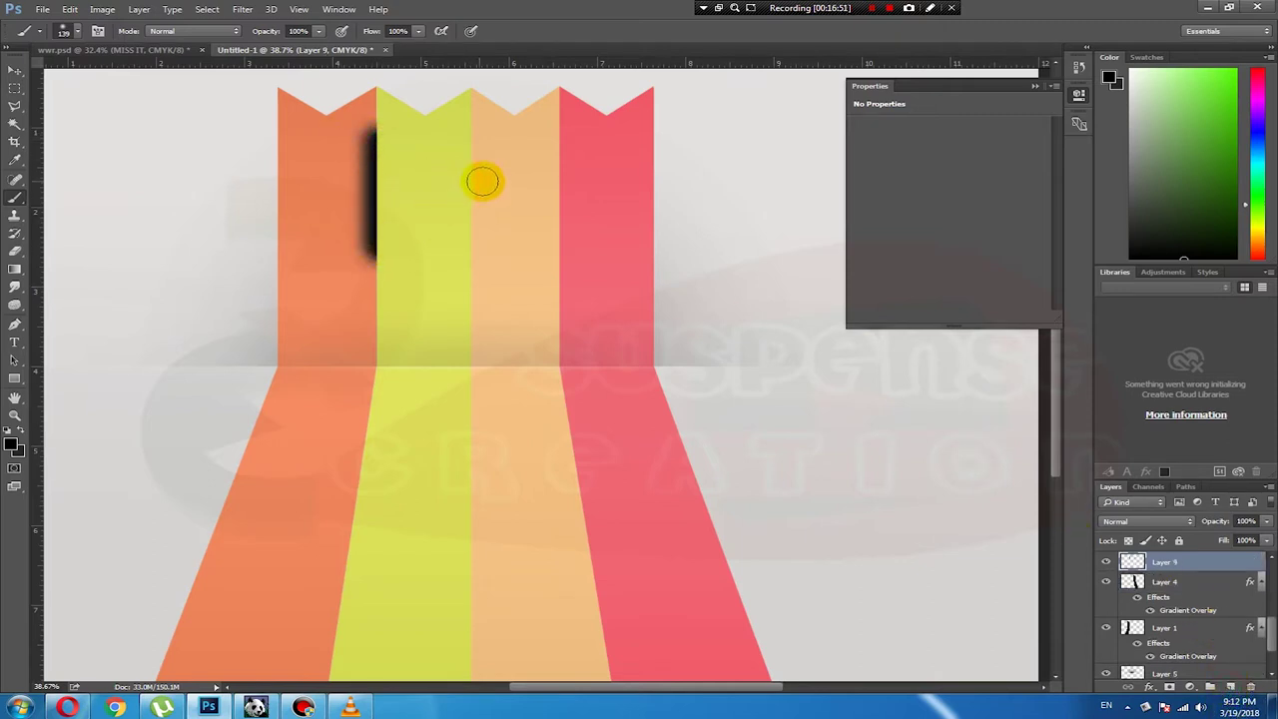
left_click(1266, 522)
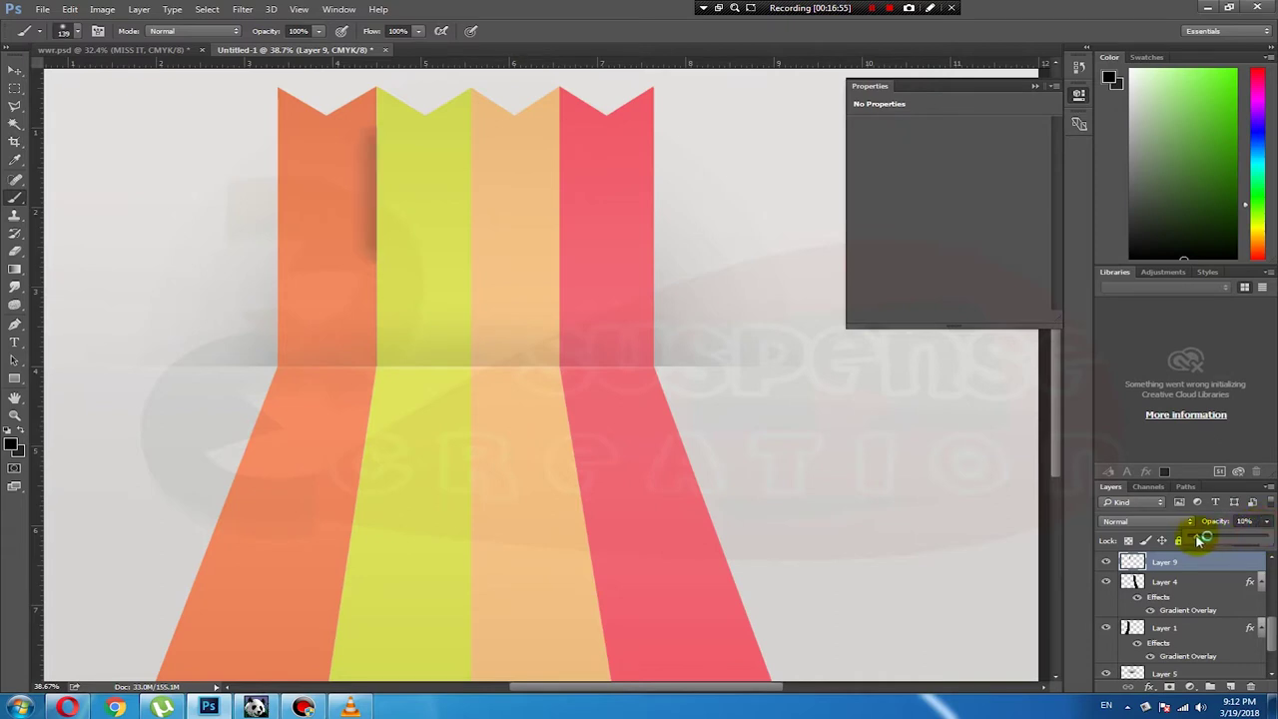
left_click_drag(1199, 540, 1197, 540)
key("ctrl+t")
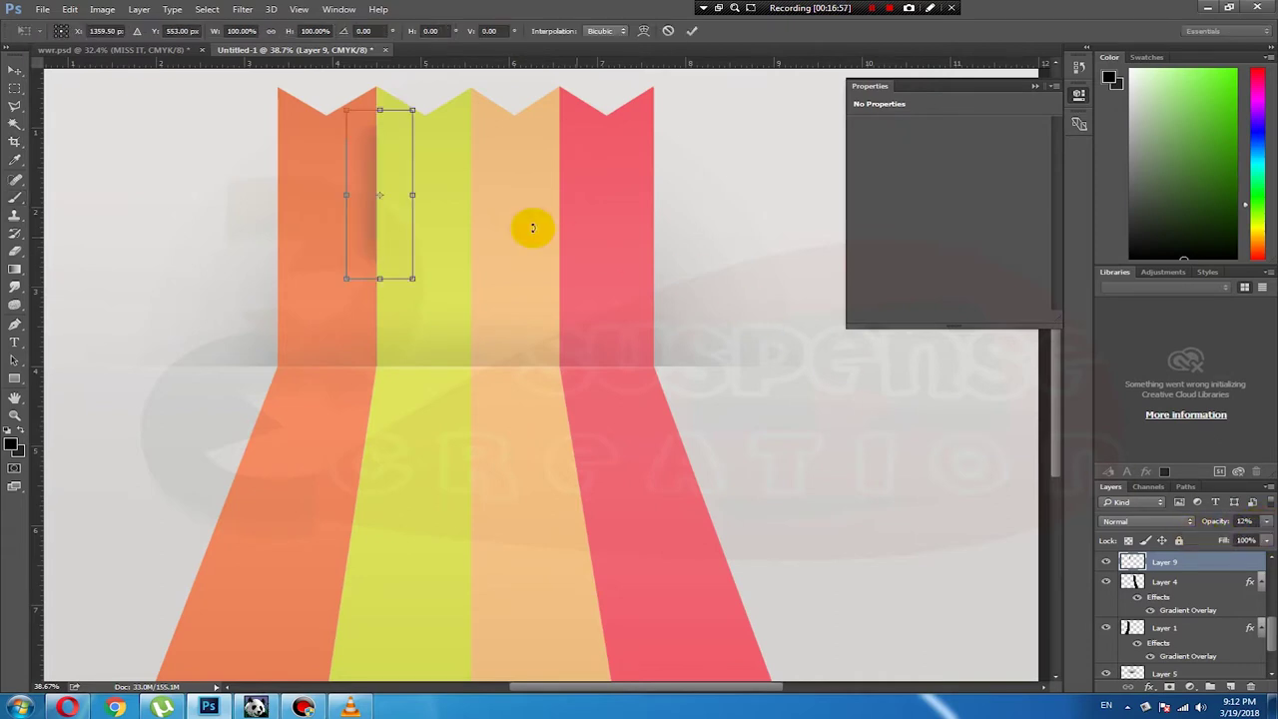
left_click_drag(348, 194, 405, 196)
key("Return")
Step: Rearrange Layers 4 and 5 lower in the layer stack
key("b")
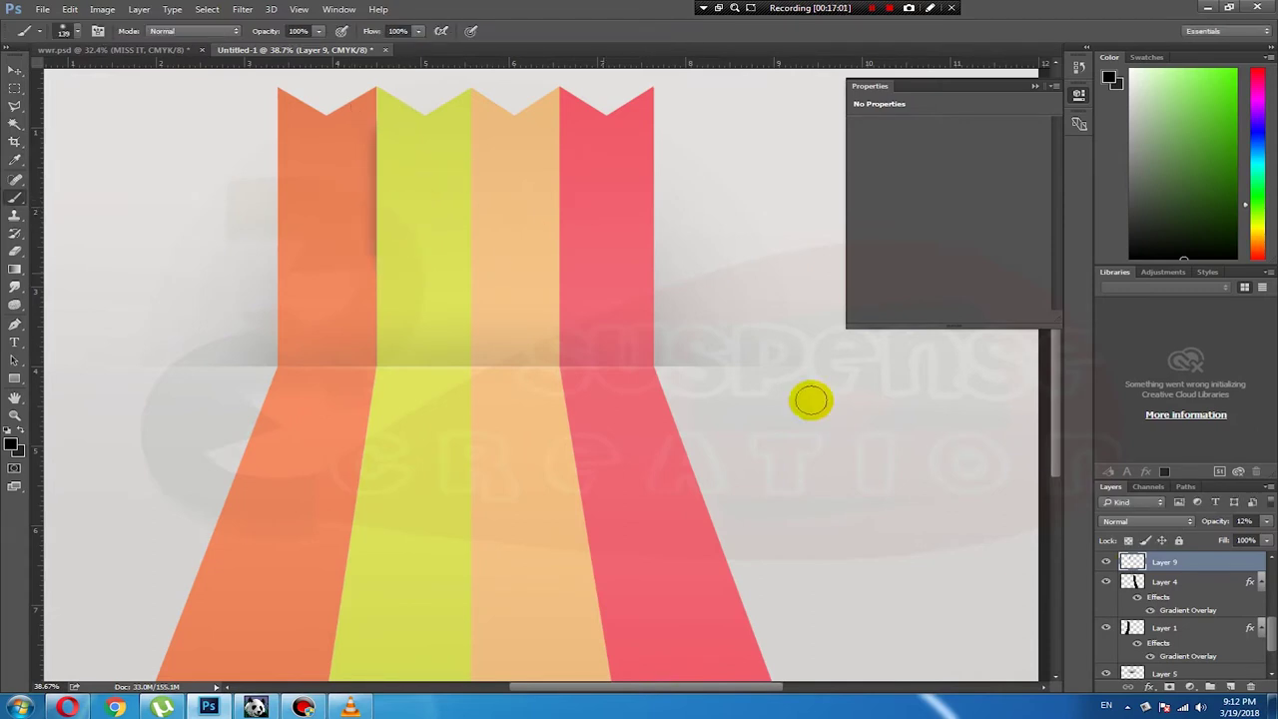
left_click_drag(1206, 581, 1196, 617)
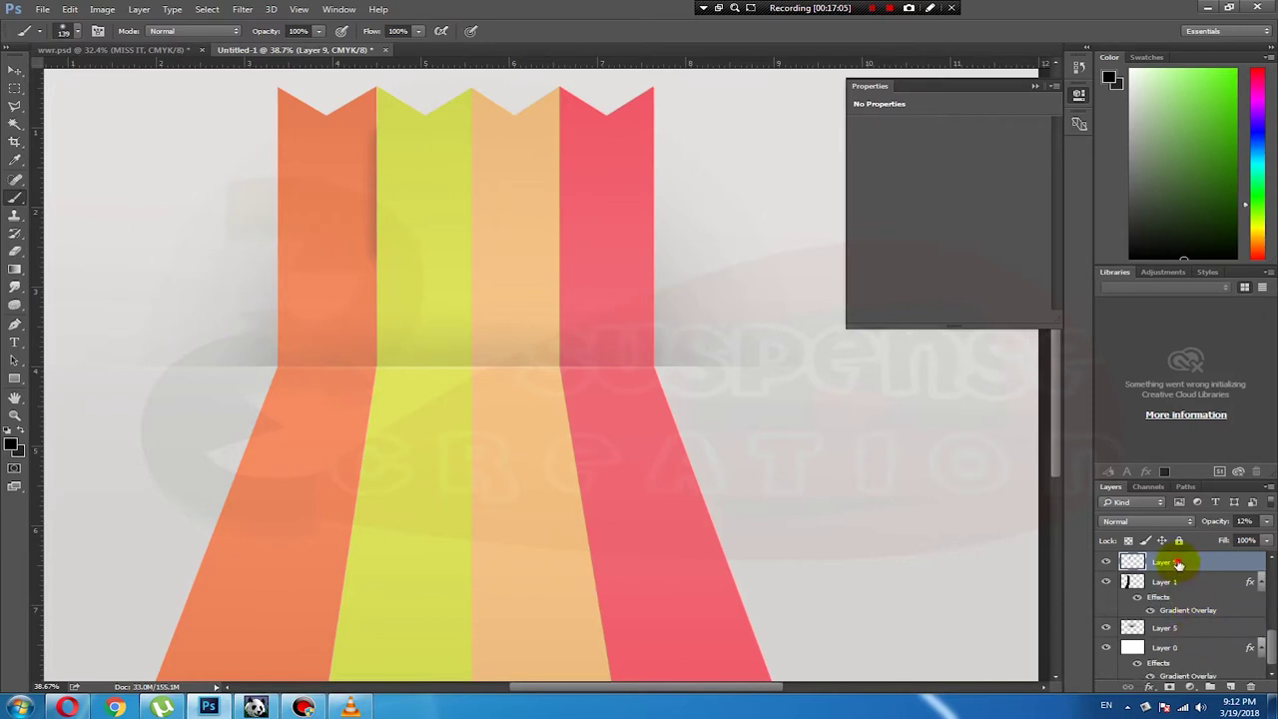
left_click_drag(1188, 627, 1178, 596)
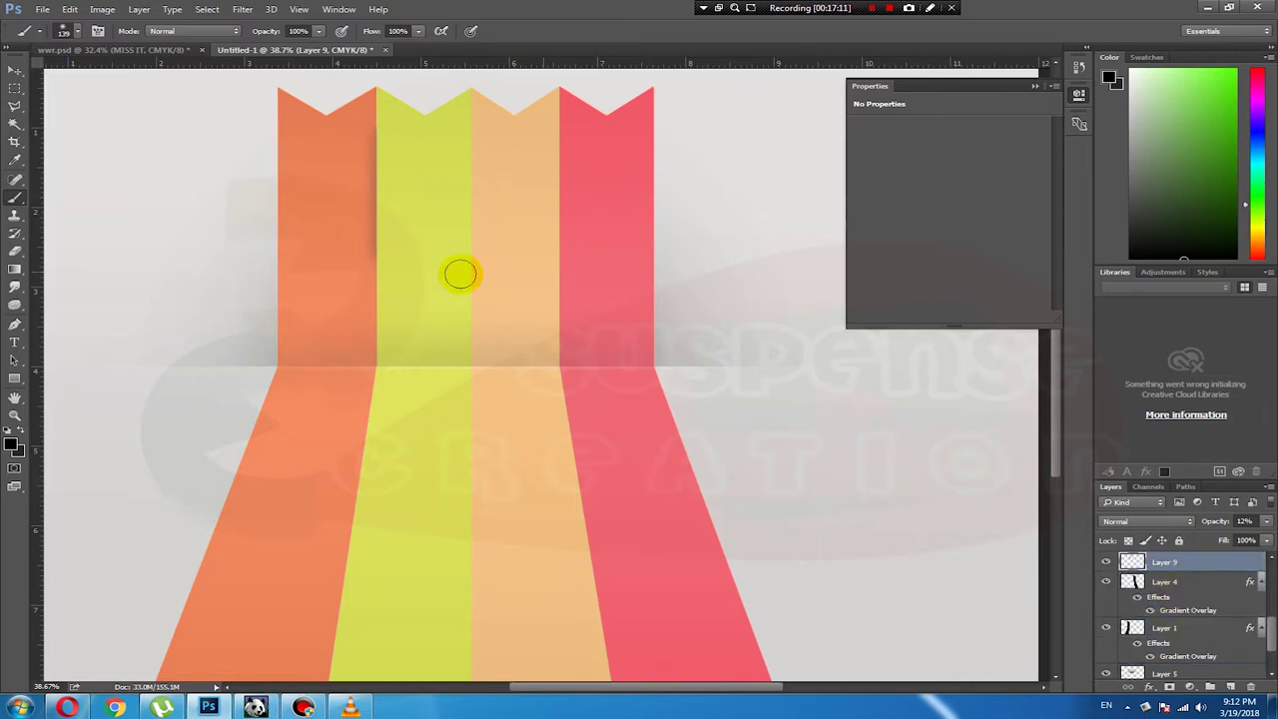
left_click(14, 90)
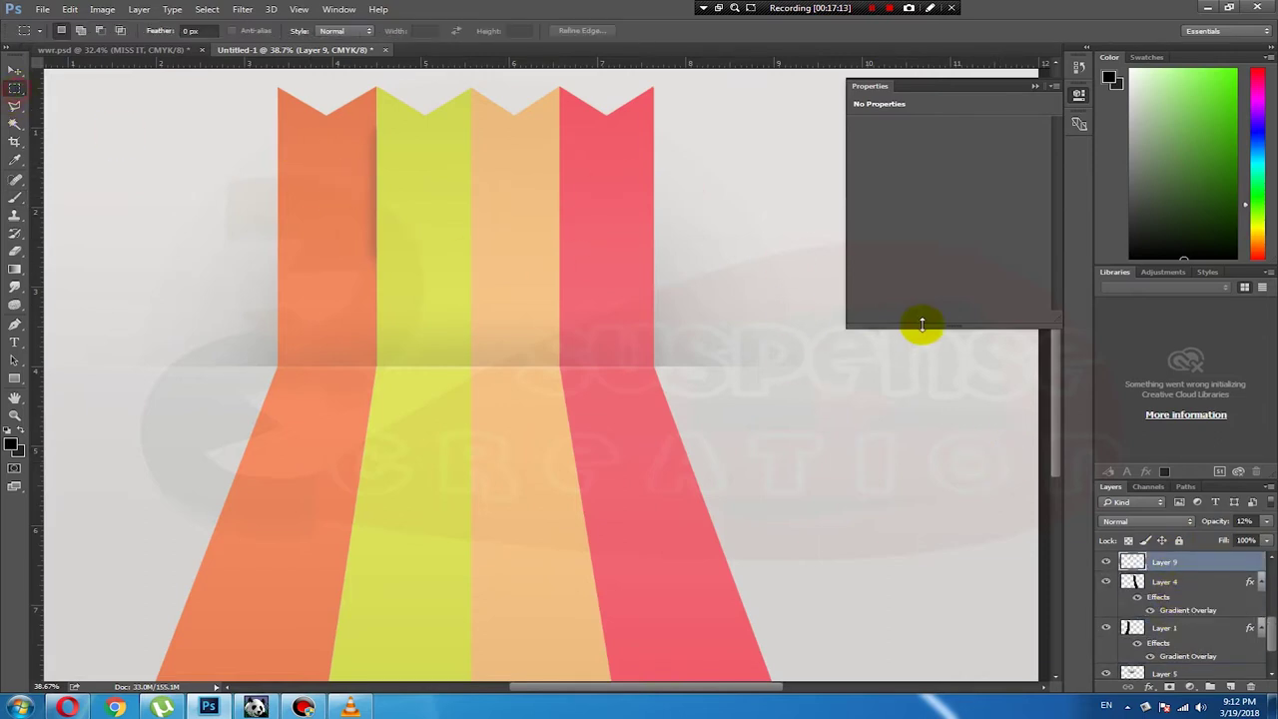
Step: Add a Drop Shadow to Layer 9: 231 px distance, 39% spread, 226 px size
right_click(906, 388)
left_click(961, 412)
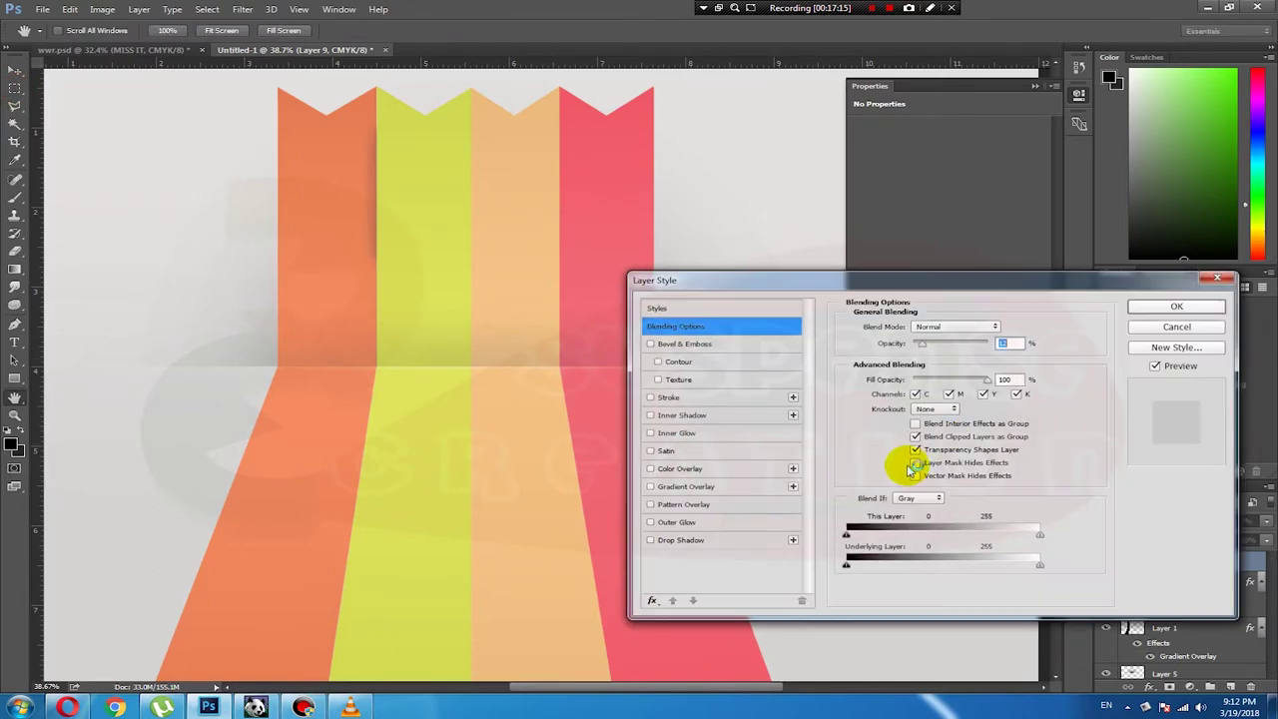
left_click(694, 539)
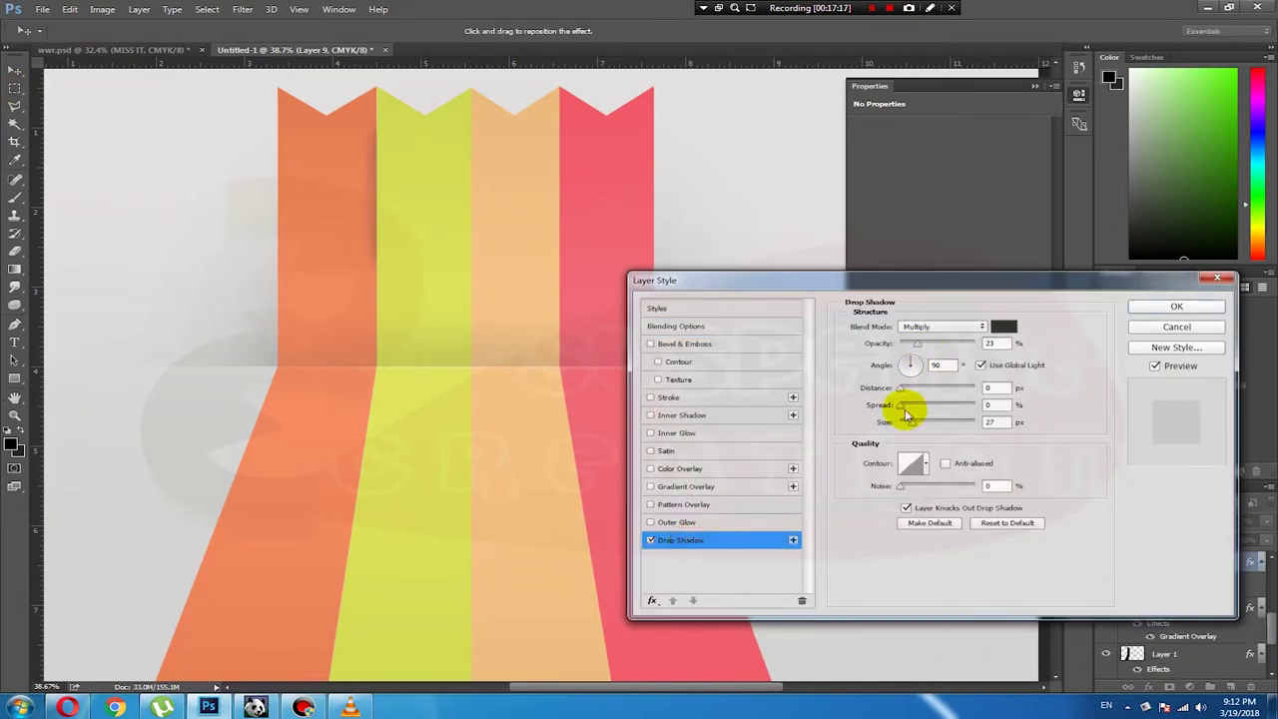
left_click_drag(900, 389, 964, 389)
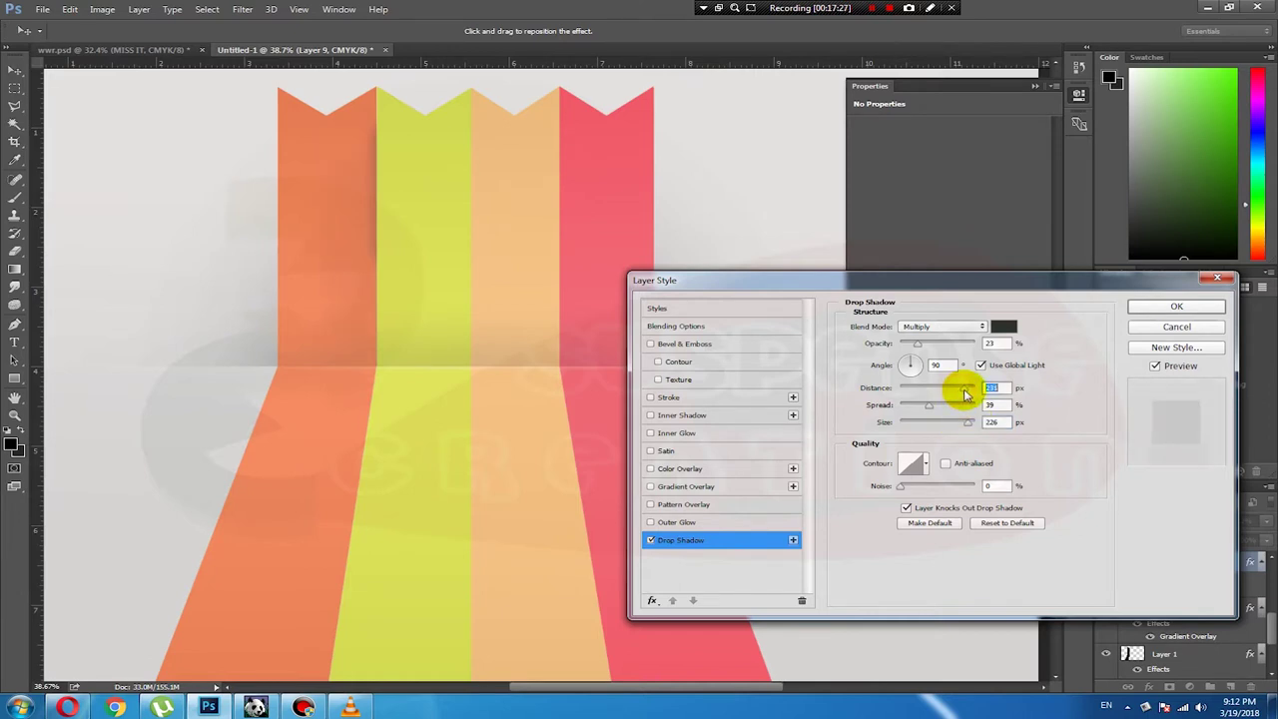
left_click_drag(966, 341, 915, 349)
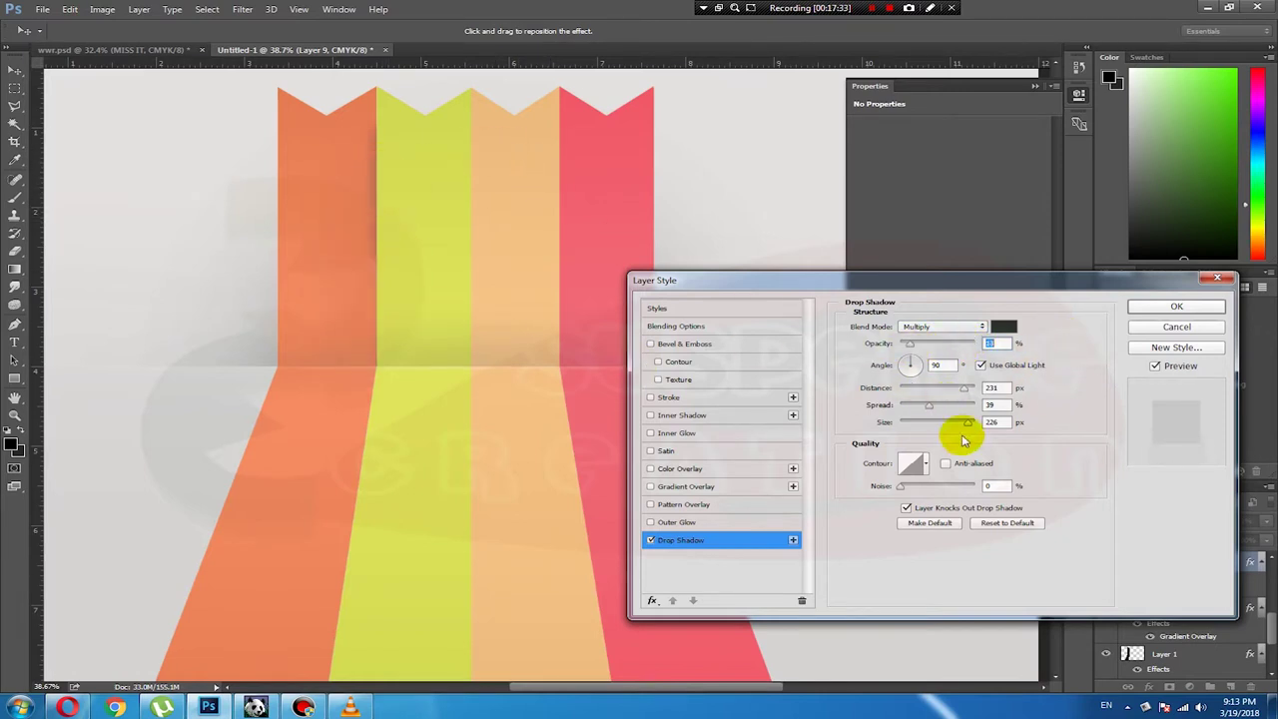
left_click_drag(928, 404, 925, 404)
Step: Confirm the drop shadow and adjust Layer 9's opacity, raising it to 73%
left_click(1176, 307)
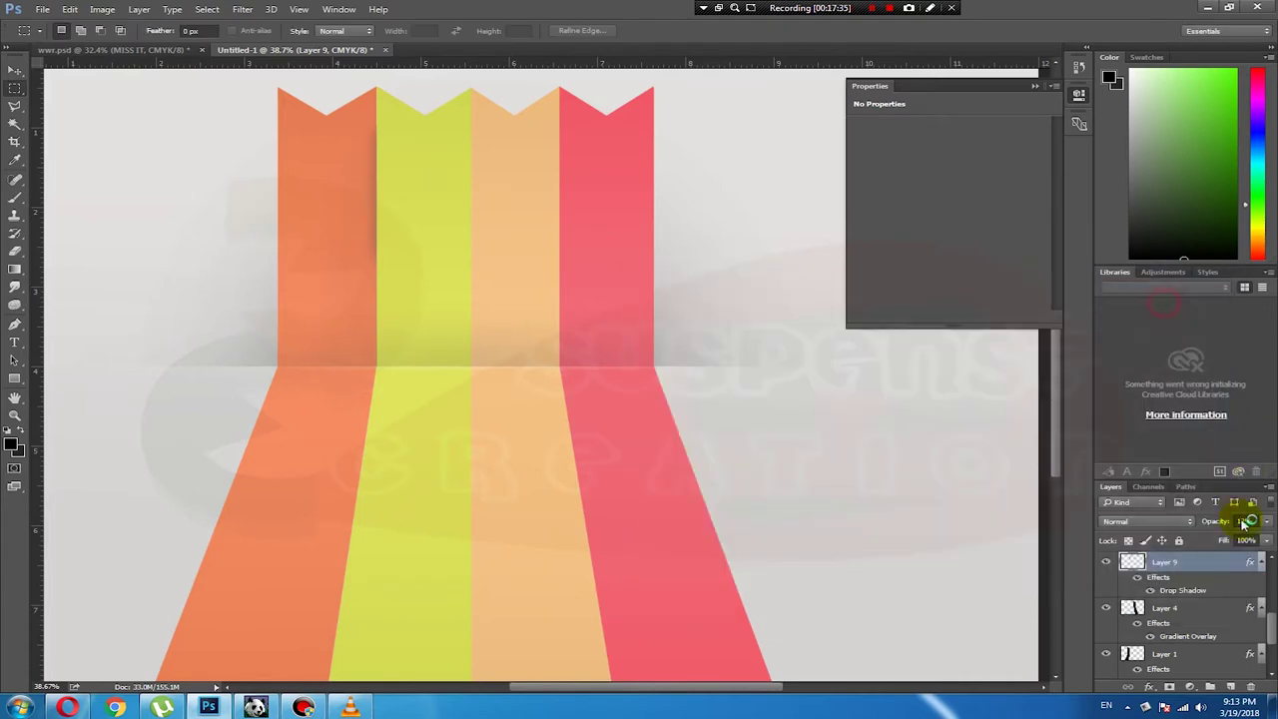
left_click_drag(1264, 539, 1225, 542)
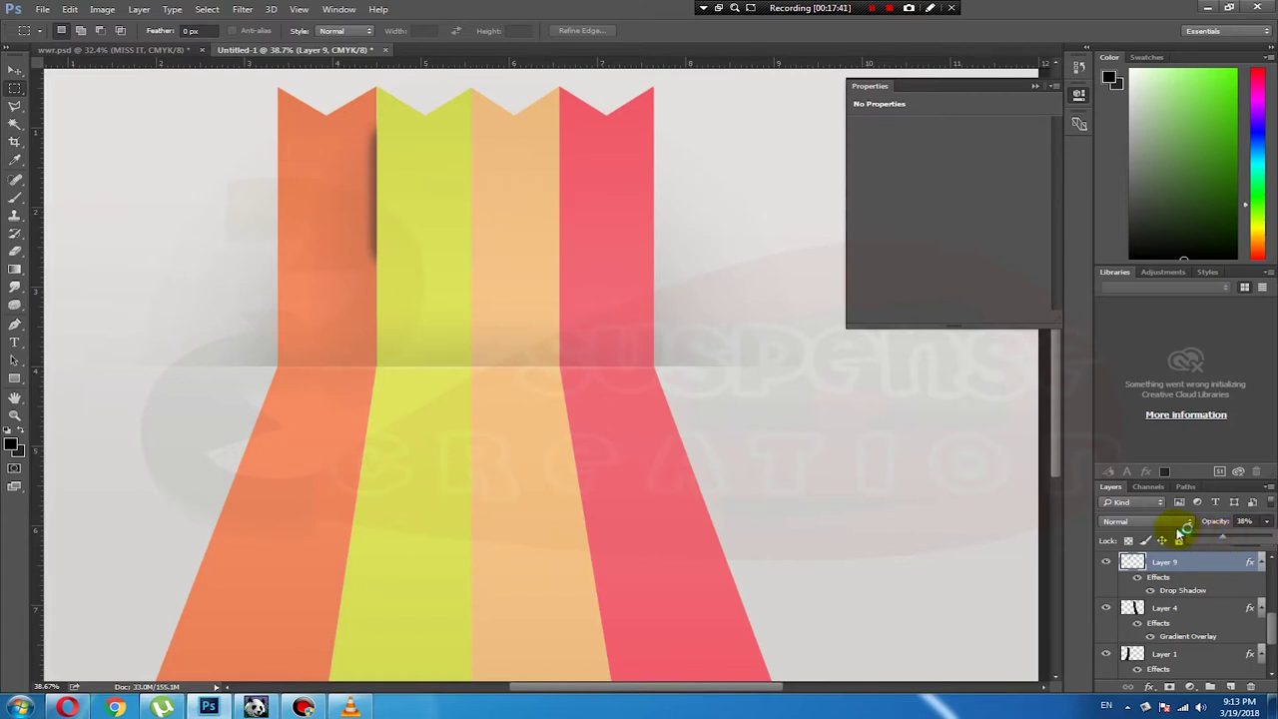
left_click(1178, 528)
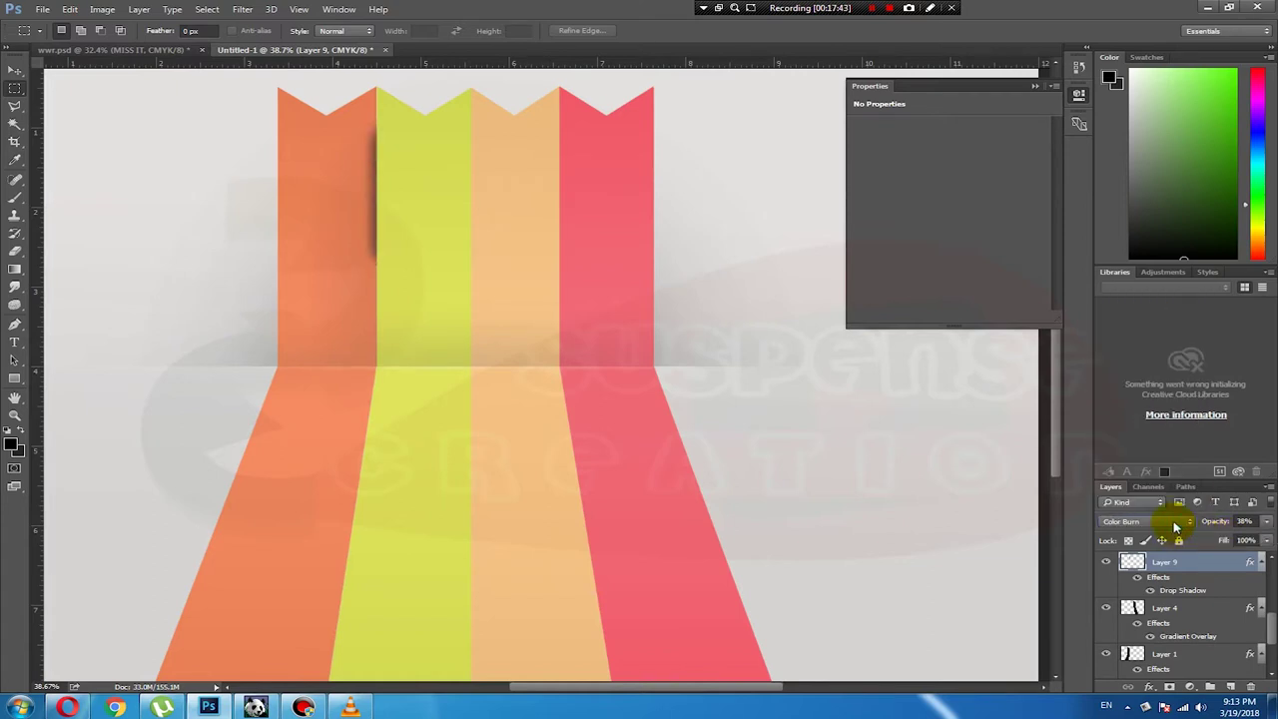
scroll(1176, 526, "down", 3)
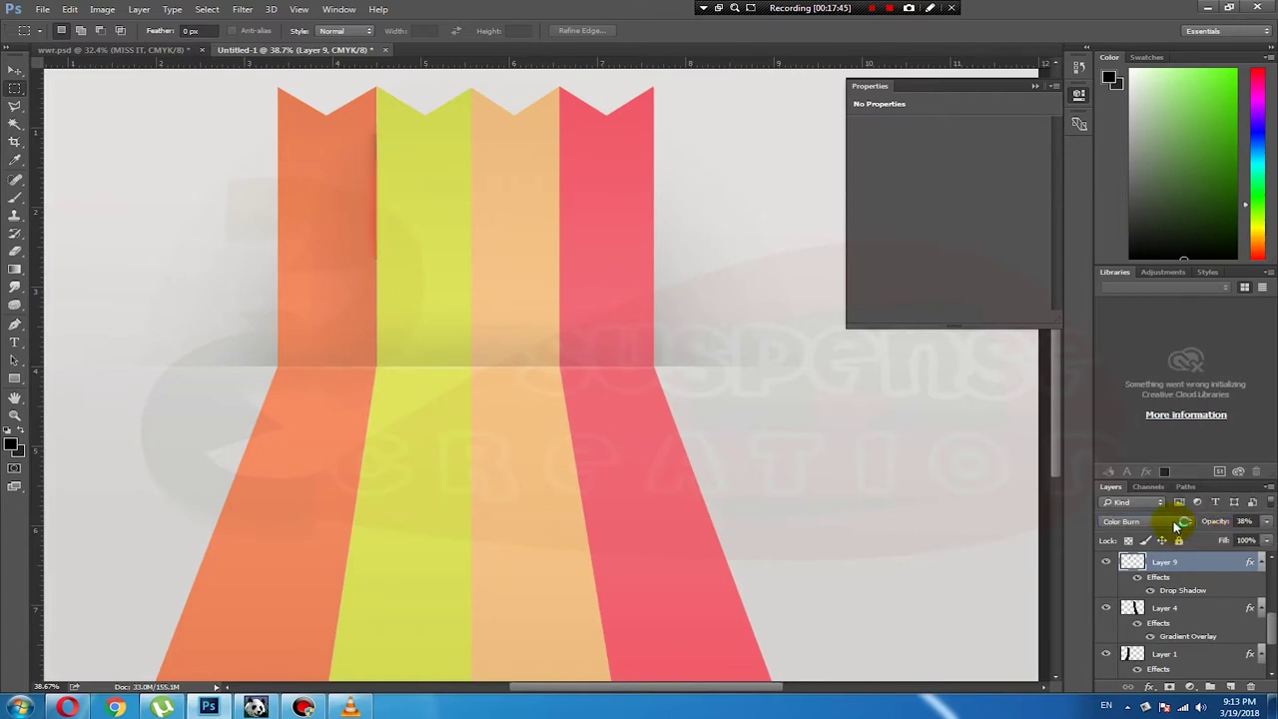
left_click(1266, 529)
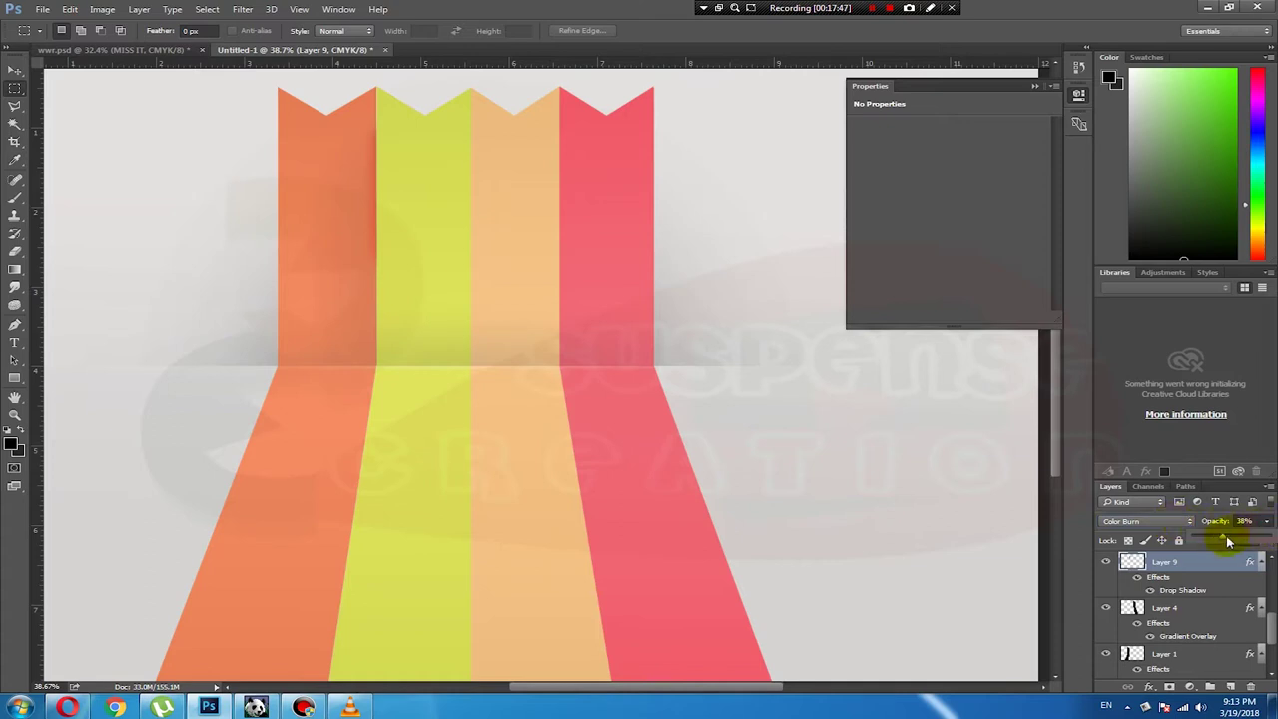
mouse_move(1225, 540)
left_mouse_down()
mouse_move(1253, 540)
mouse_move(1216, 537)
mouse_move(1242, 537)
left_mouse_up()
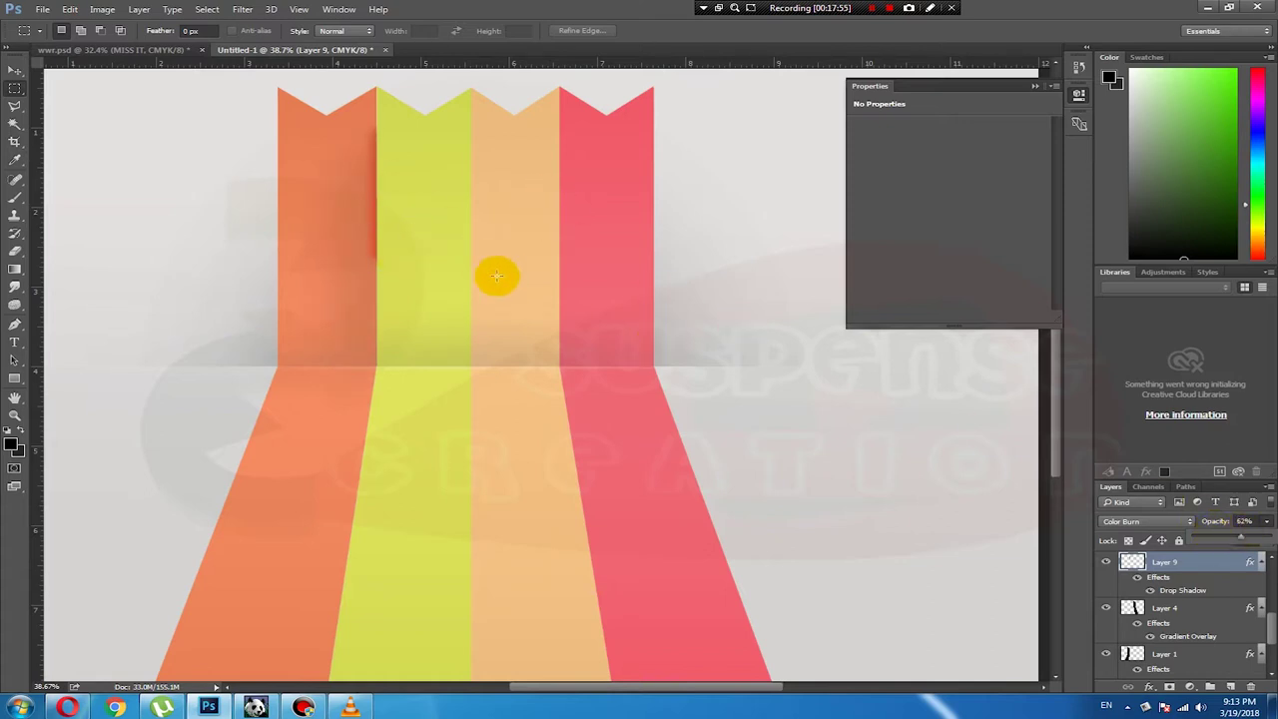
left_click(1163, 521)
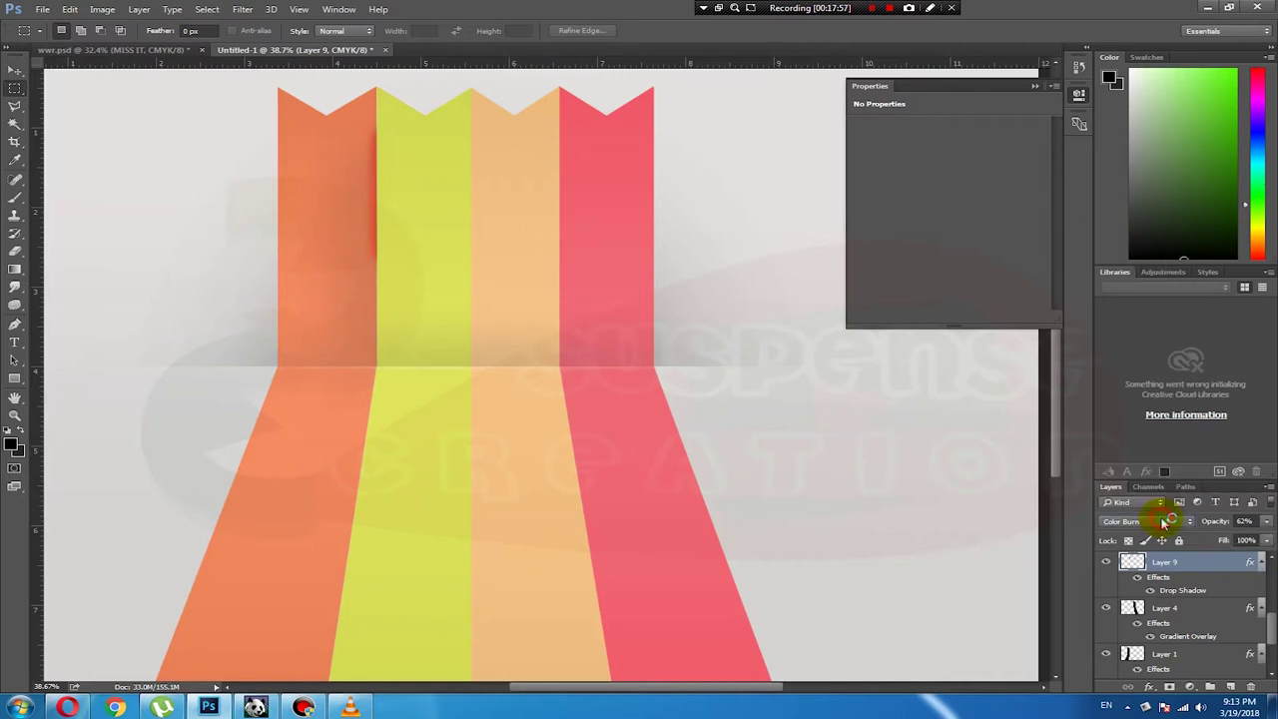
Step: Set Layer 9 to Linear Light blending and lower its opacity to 24%
key("Down")
key("Down")
key("Down")
key("Down")
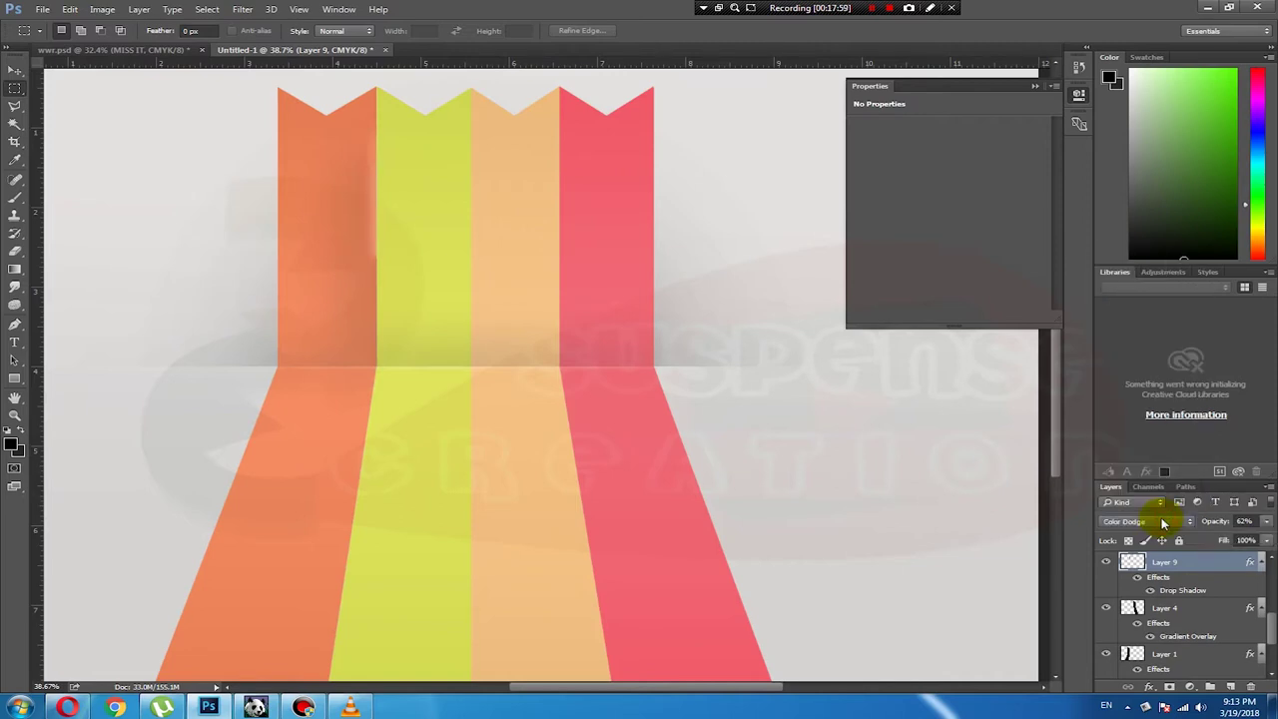
key("Down")
key("Down")
key("Down")
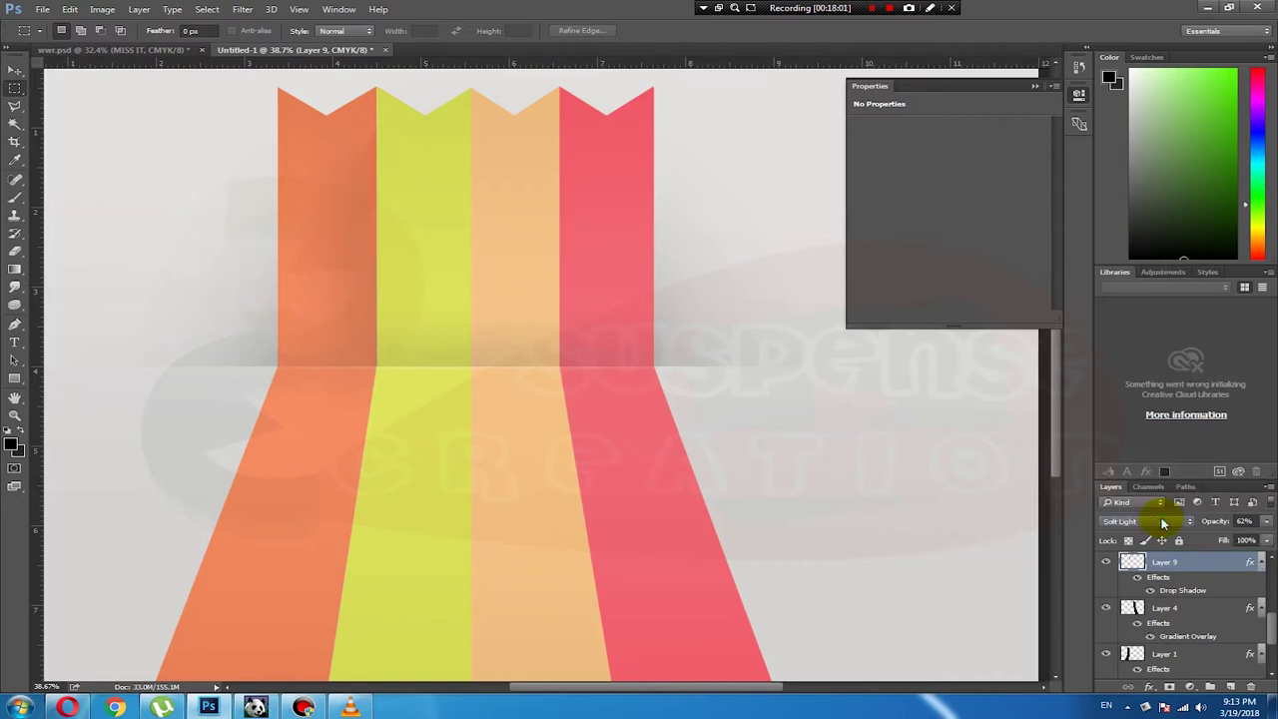
key("Down")
key("Down")
key("Up")
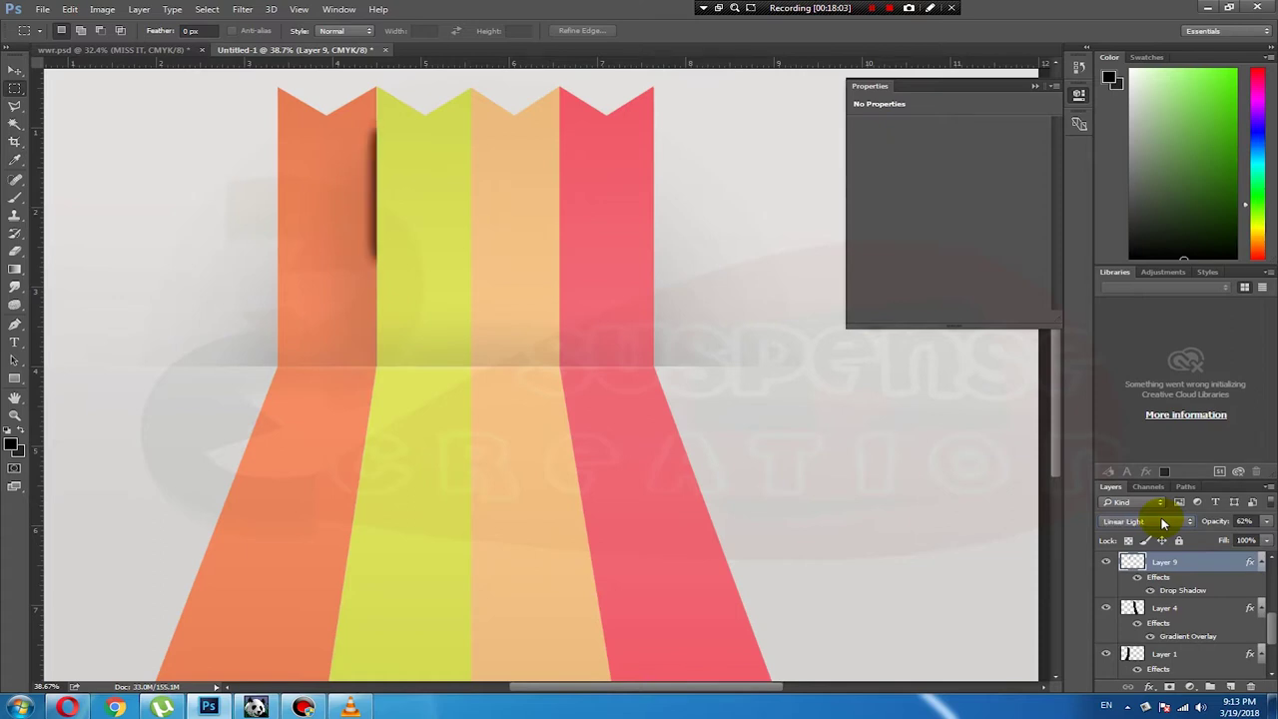
key("Down")
key("Up")
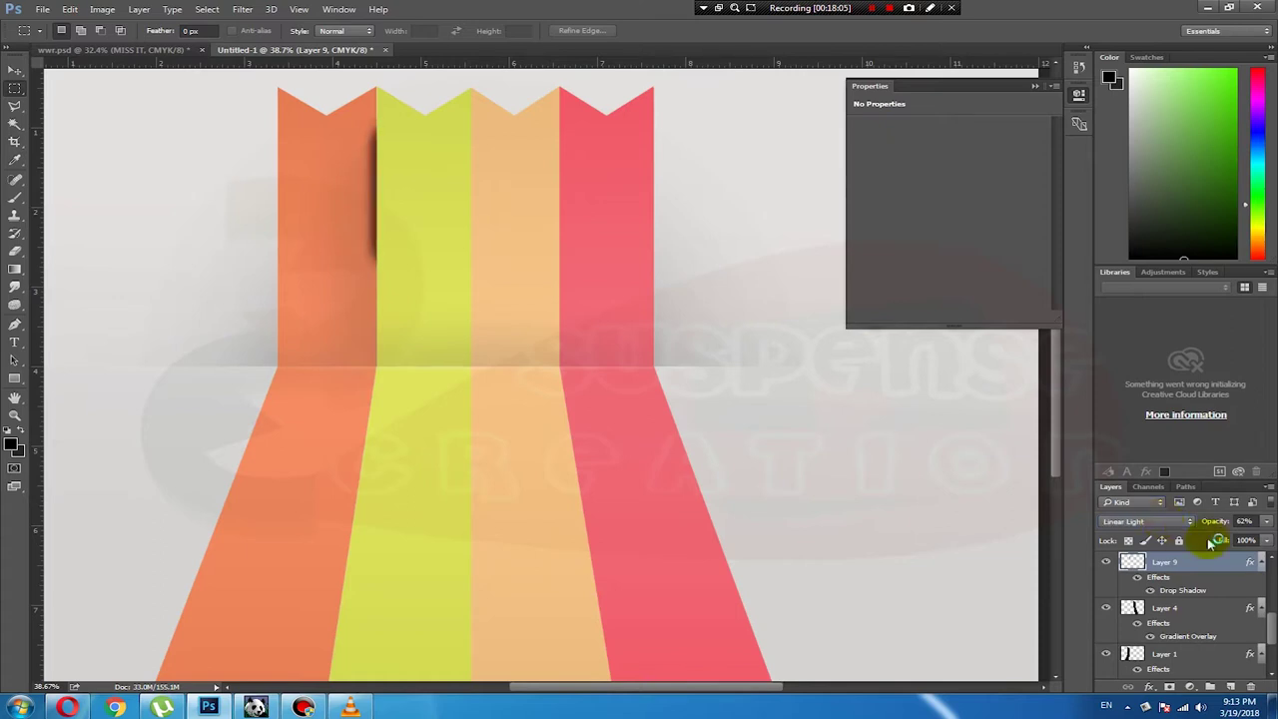
left_click(1264, 523)
left_click_drag(1209, 540, 1214, 542)
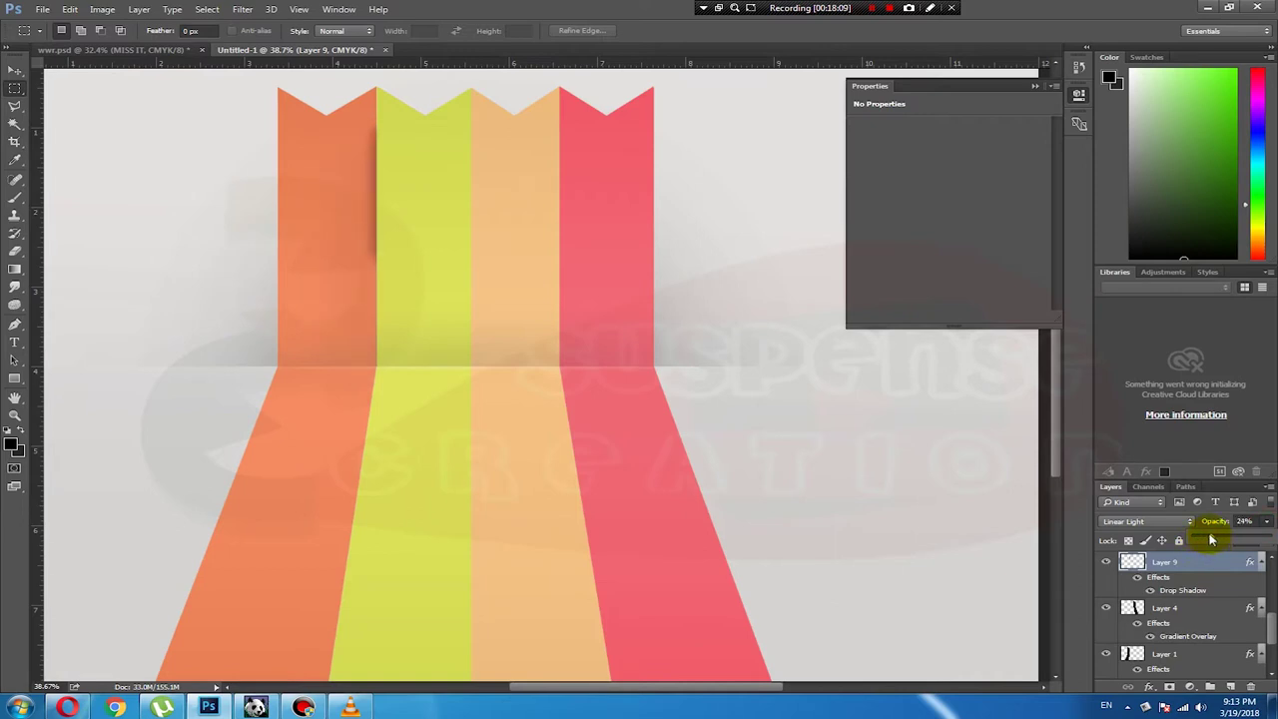
left_click(392, 249)
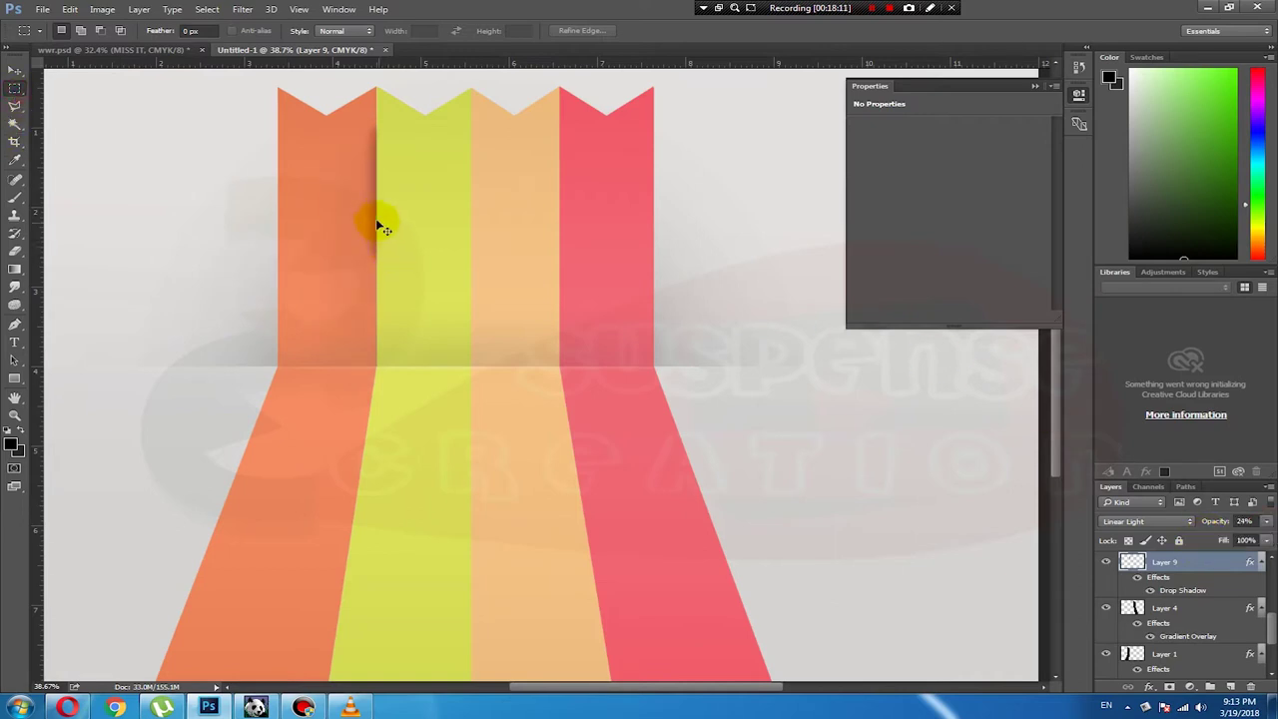
Step: Duplicate the Layer 9 fold shadow over to the yellow–peach seam
left_click_drag(384, 227, 486, 201)
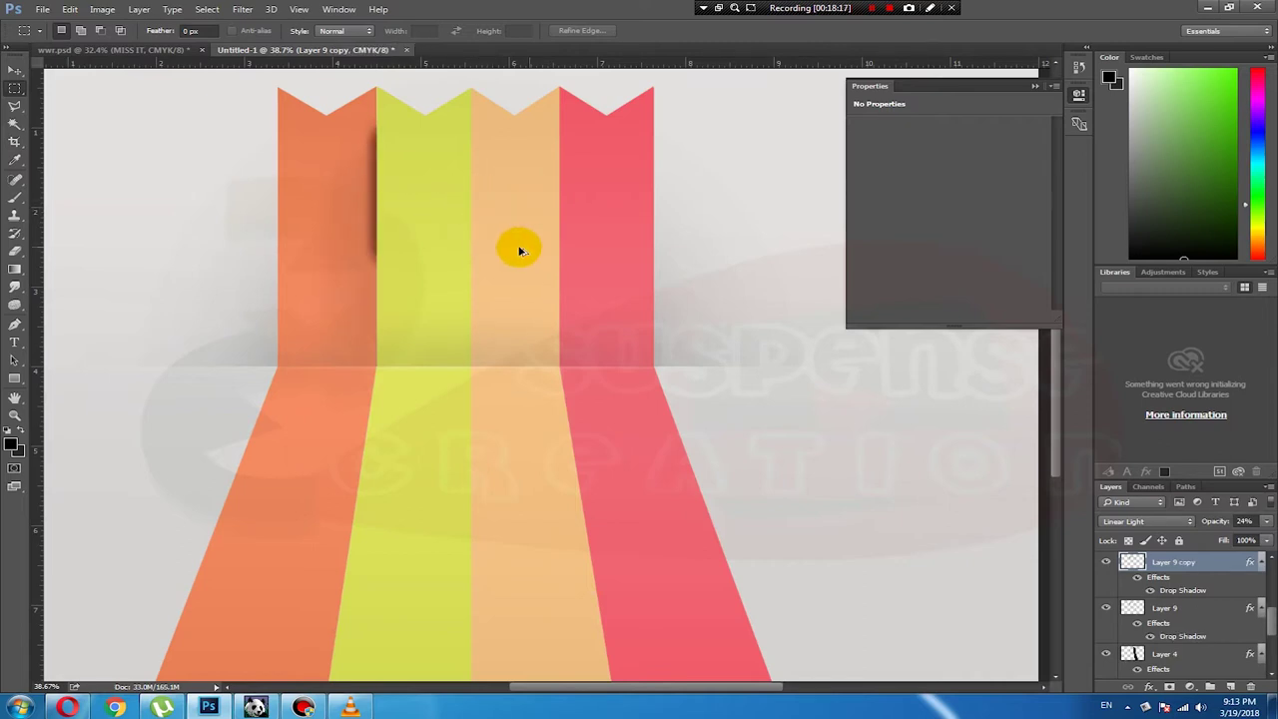
key("ctrl+alt+z")
key("ctrl+alt+z")
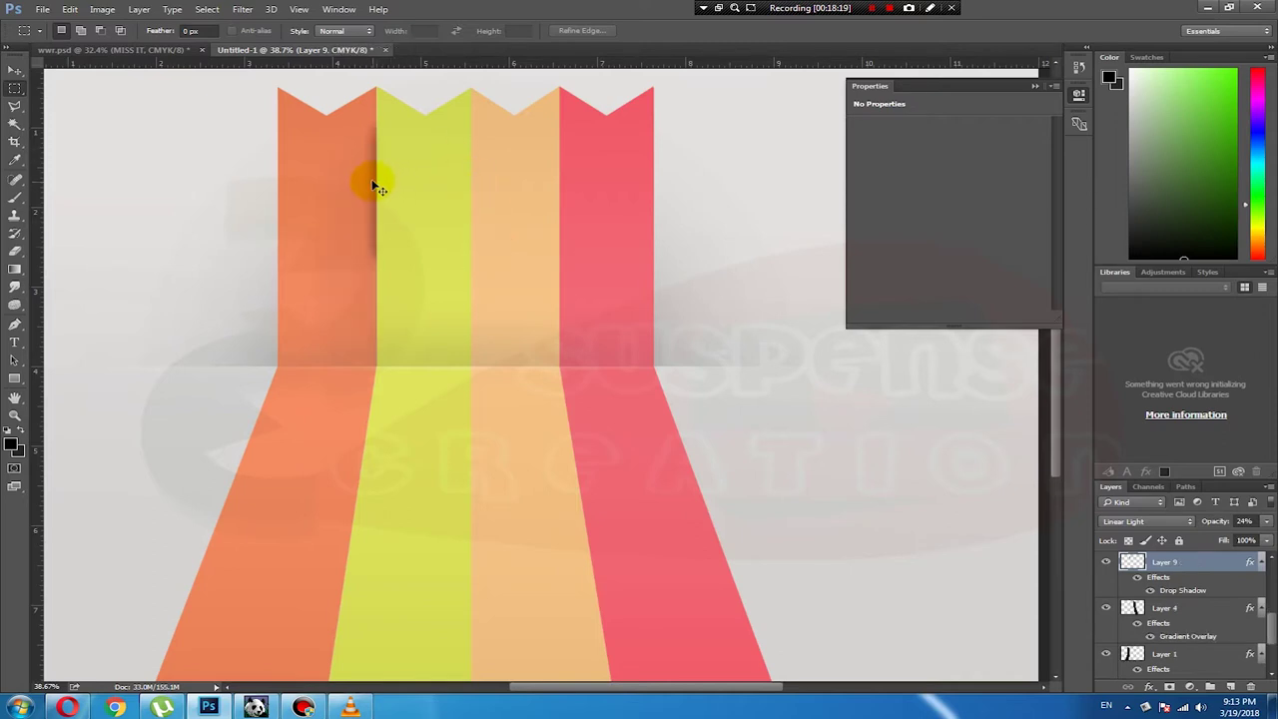
right_click(370, 177)
left_click(383, 188)
left_click_drag(476, 180, 473, 176)
scroll(1212, 585, "up", 1)
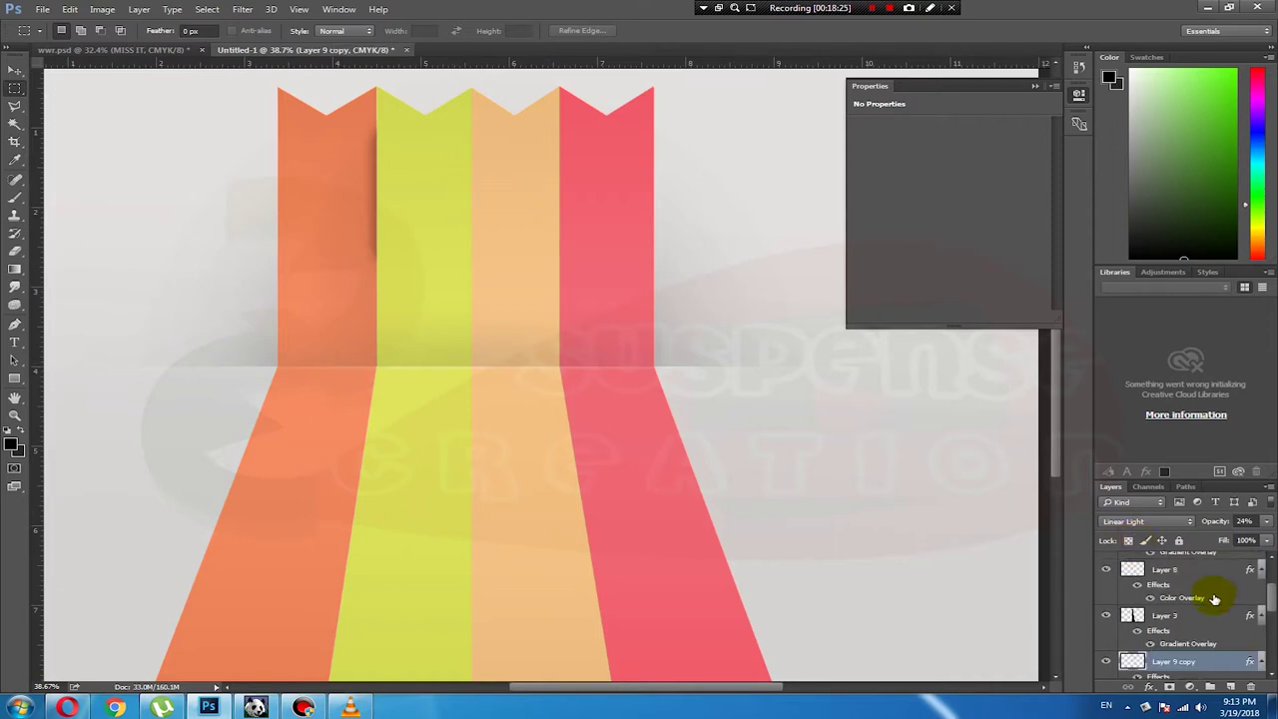
Step: Place Layer 9 copy above Layer 3, nudge it left, and copy it onto the peach–red seam
left_click_drag(1198, 622, 1183, 608)
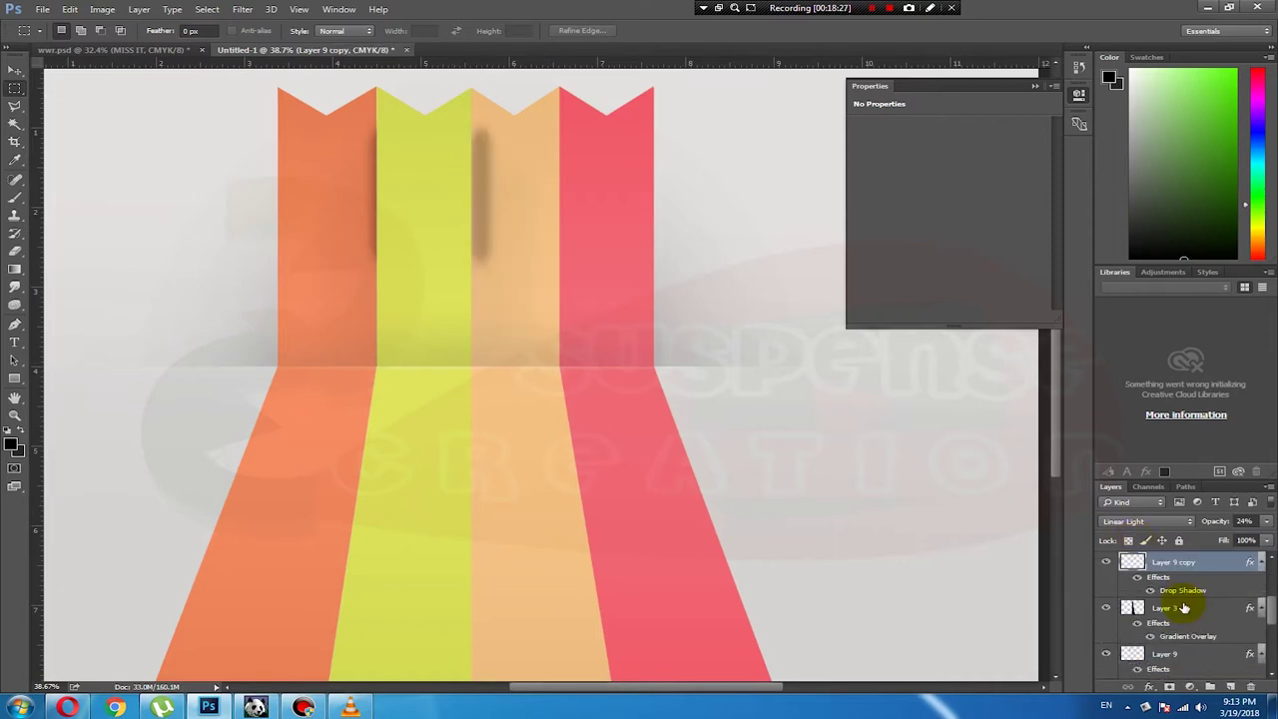
key("ctrl+t")
key("Left")
key("Left")
key("Left")
key("Left")
key("Left")
key("Left")
key("Left")
key("Left")
key("Left")
key("Left")
key("Left")
key("Left")
key("Left")
key("Left")
key("Left")
key("Left")
key("Left")
key("Left")
key("Left")
key("Left")
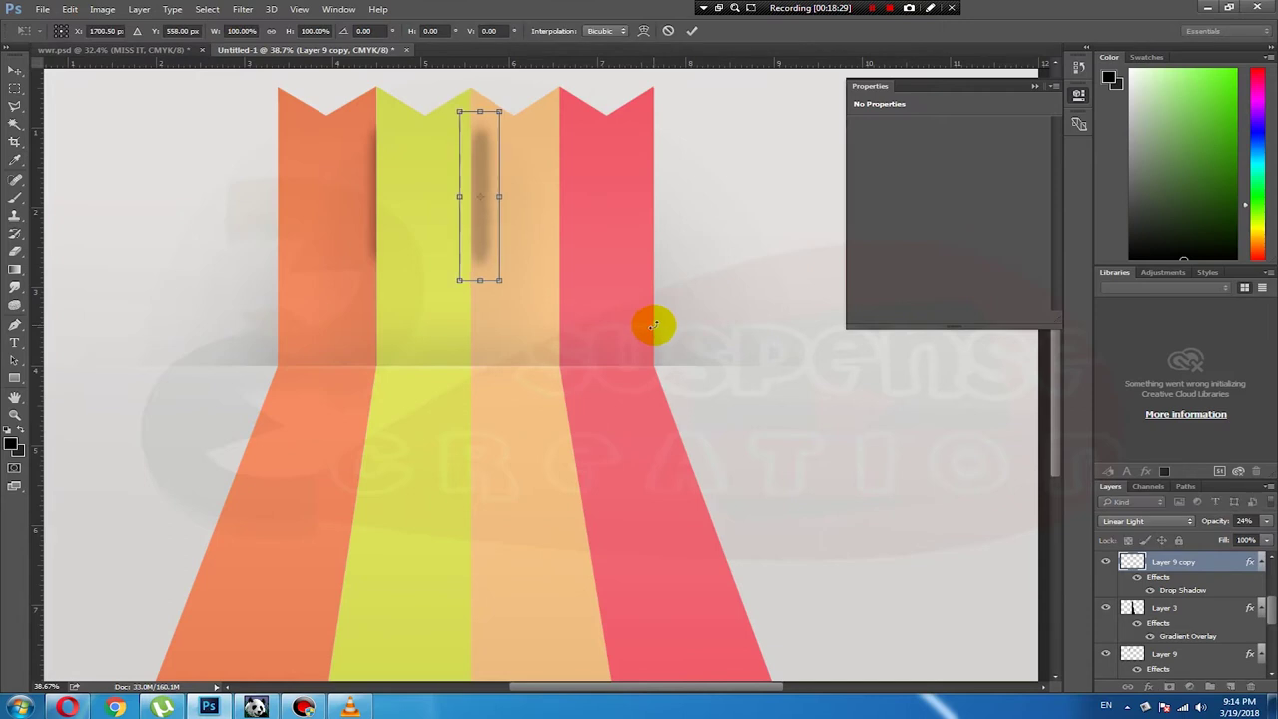
key("Left")
key("Left")
key("Left")
key("Left")
key("Left")
key("Left")
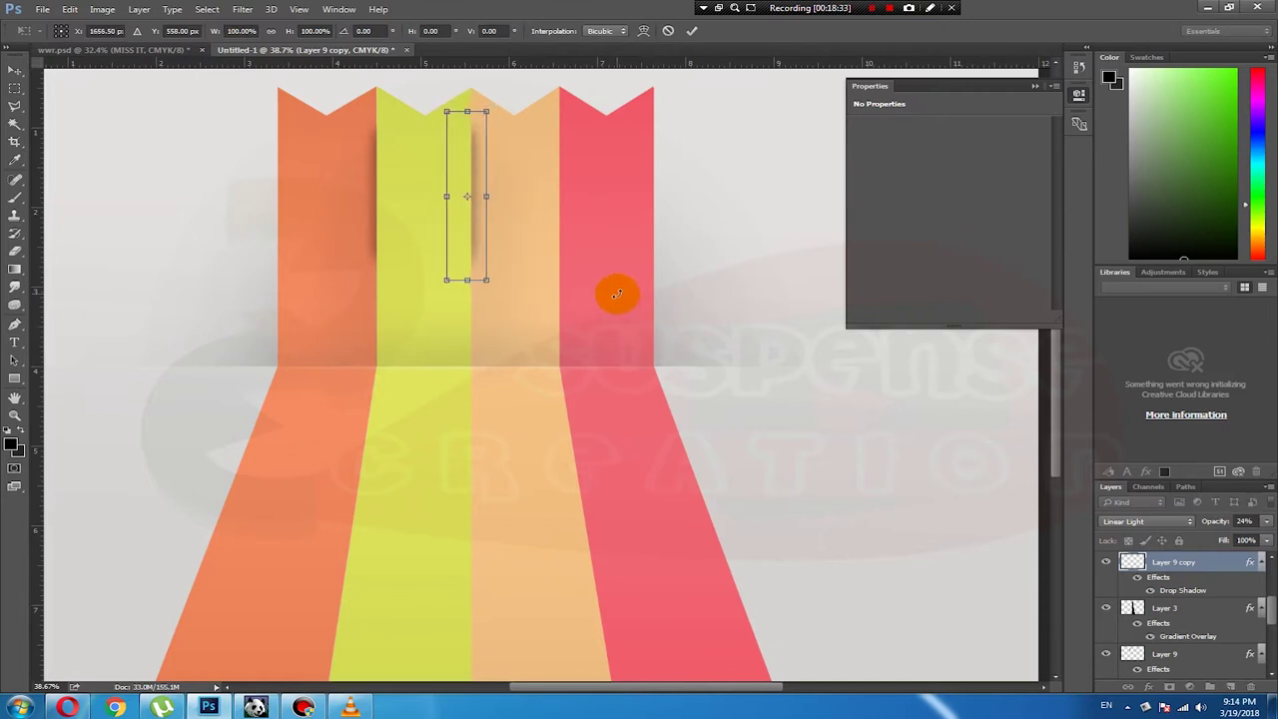
key("Return")
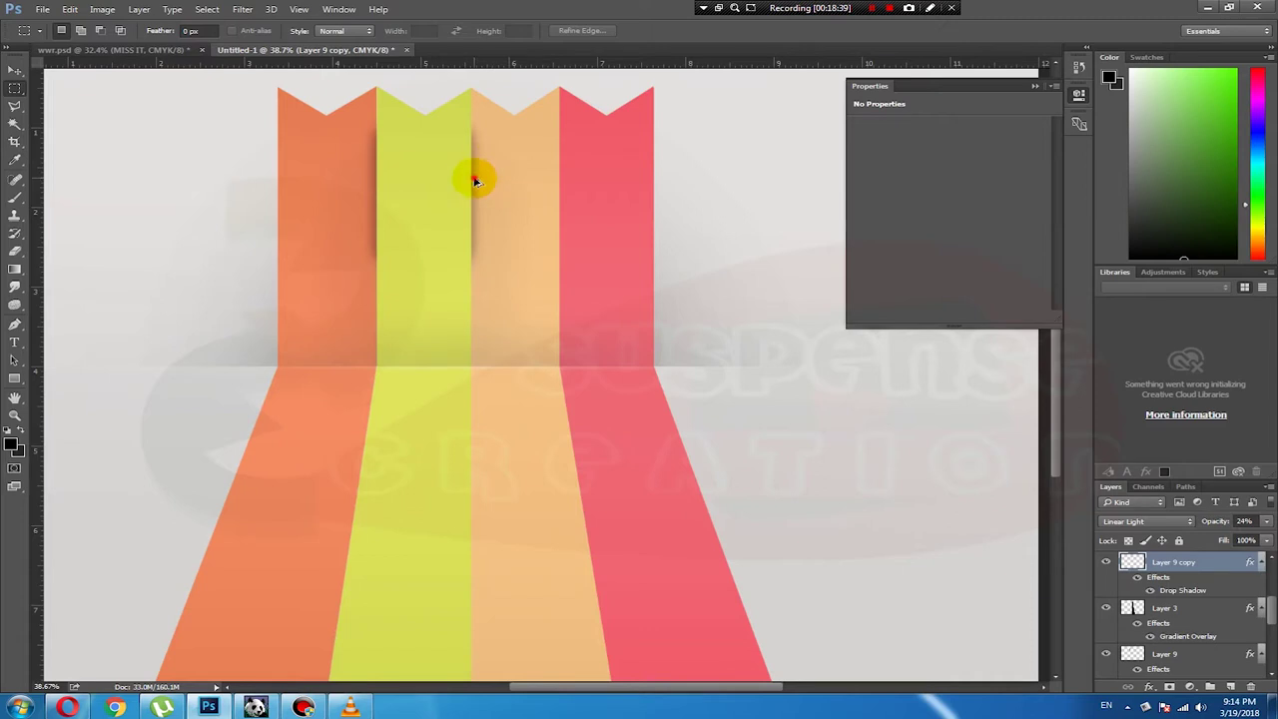
left_click_drag(470, 177, 568, 177)
Step: Move Layer 9 copy 2 down the stack to sit above Layer 4
scroll(950, 399, "down", 2)
scroll(593, 263, "up", 2)
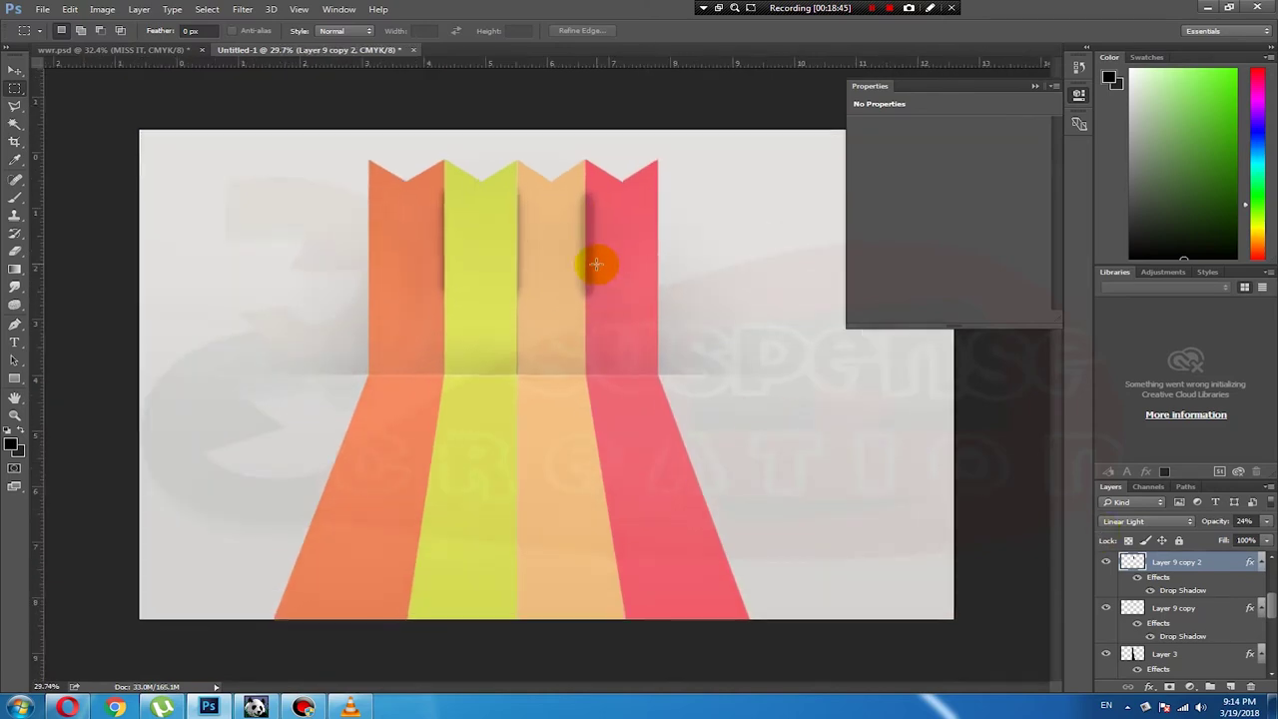
left_click_drag(1211, 562, 1194, 644)
left_click_drag(1178, 566, 1158, 667)
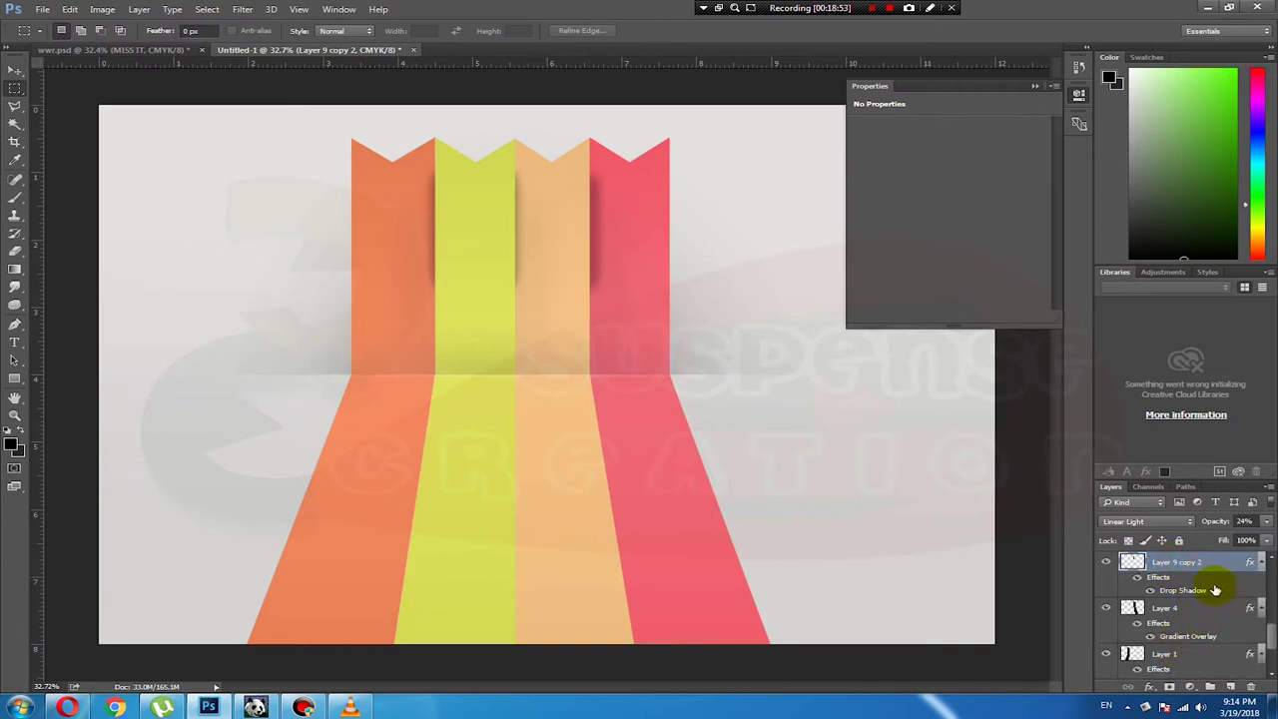
left_click_drag(1197, 561, 1181, 622)
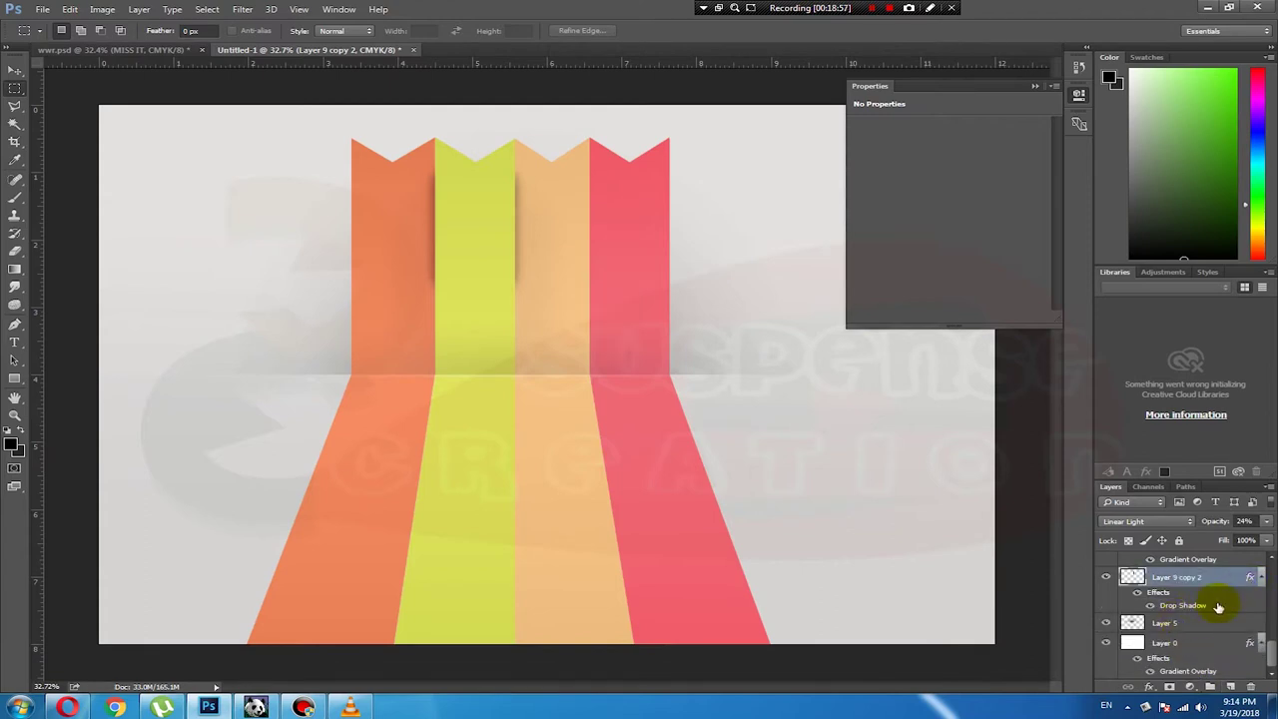
scroll(1191, 584, "up", 1)
left_click_drag(1191, 595, 1175, 559)
scroll(1246, 627, "up", 2)
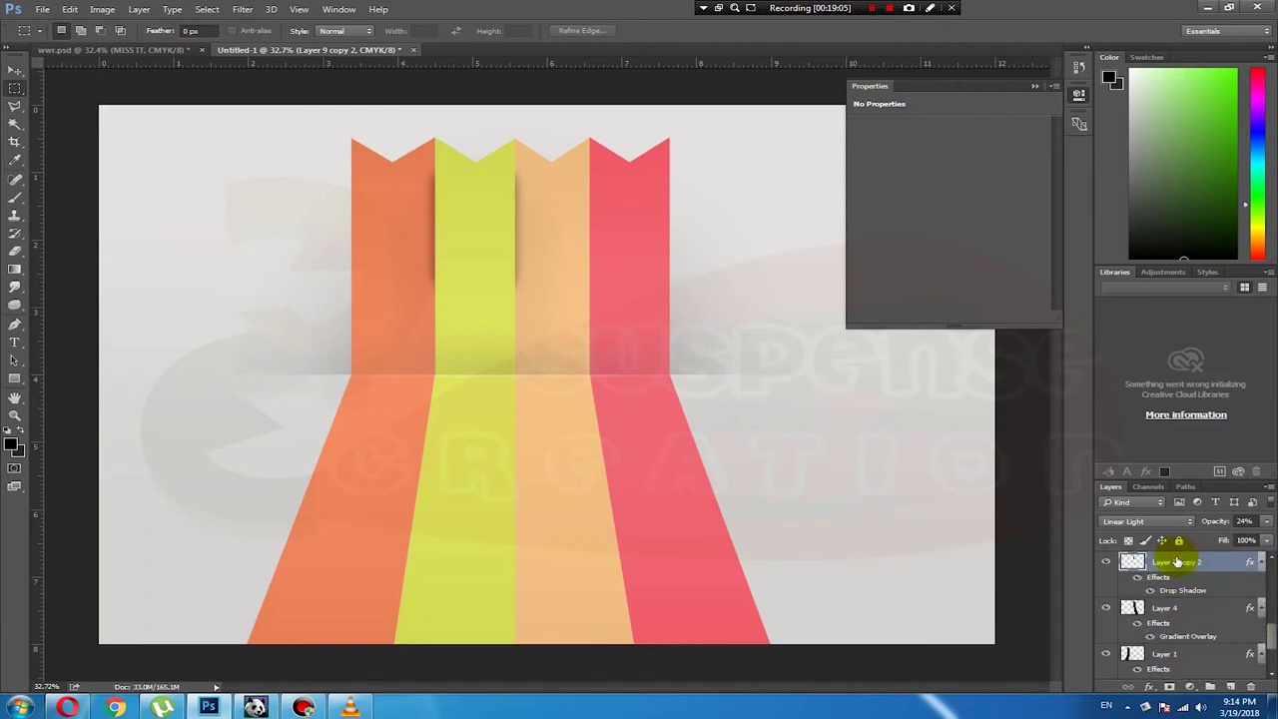
scroll(1258, 631, "up", 1)
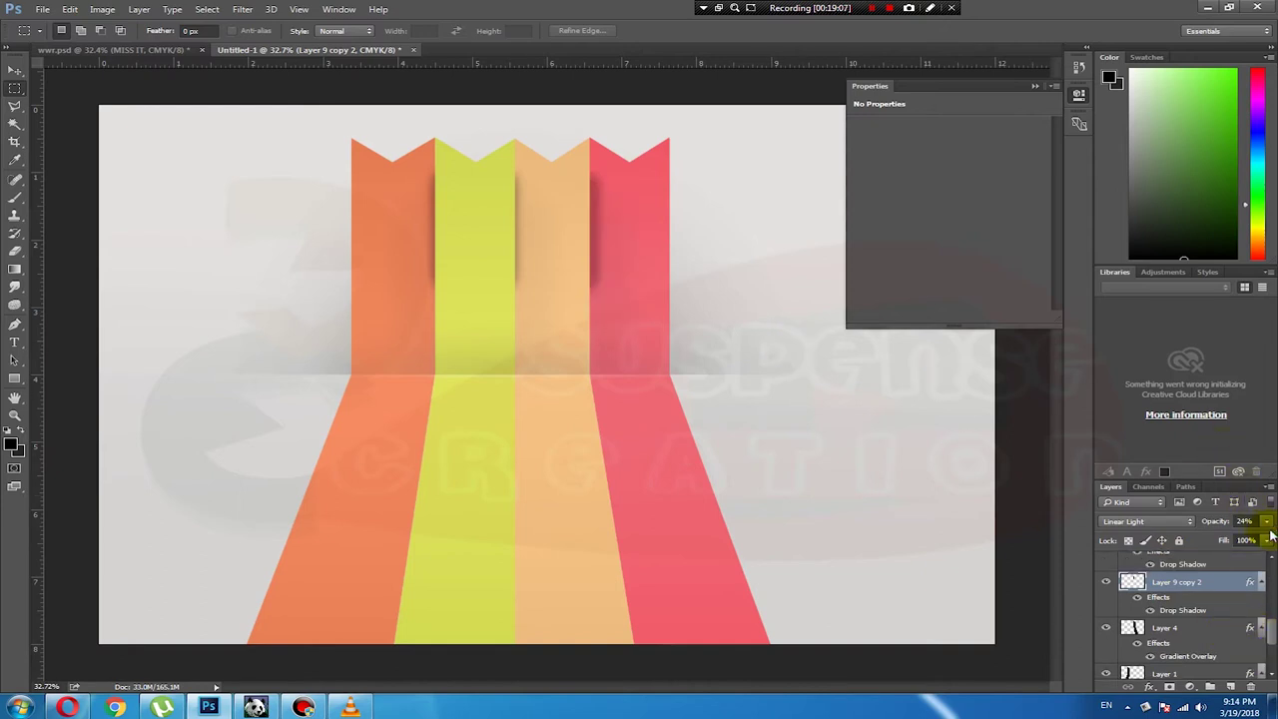
Step: Raise Layer 9 copy 2 to 30% opacity and nudge it slightly left
left_click(1266, 526)
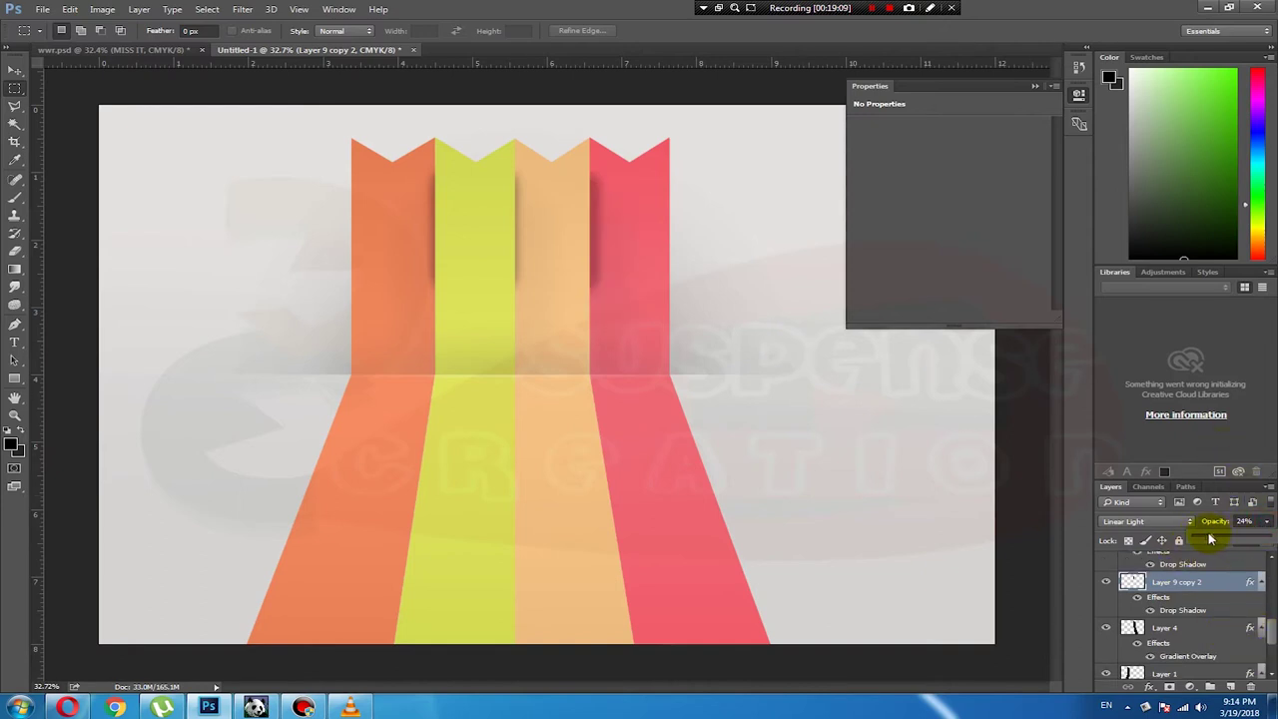
left_click_drag(1203, 539, 1208, 537)
left_click_drag(1215, 539, 1218, 540)
key("ctrl+t")
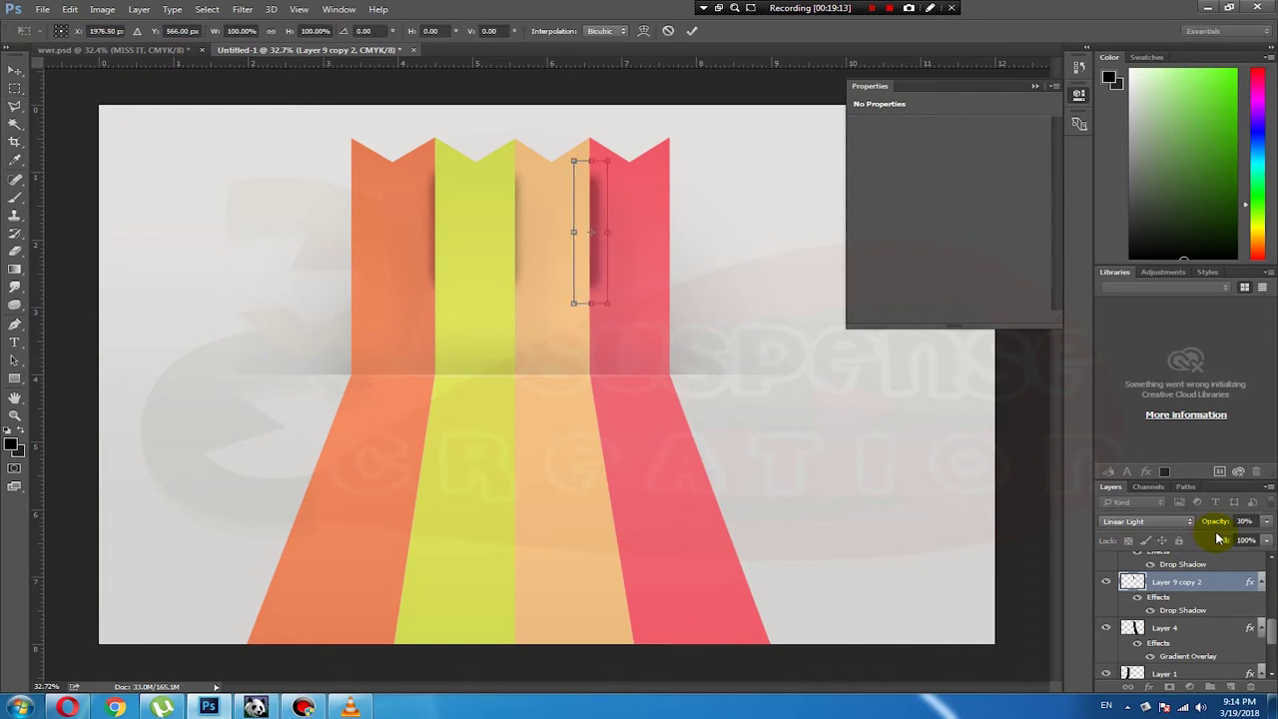
key("Left")
key("Left")
key("Left")
key("Left")
key("Left")
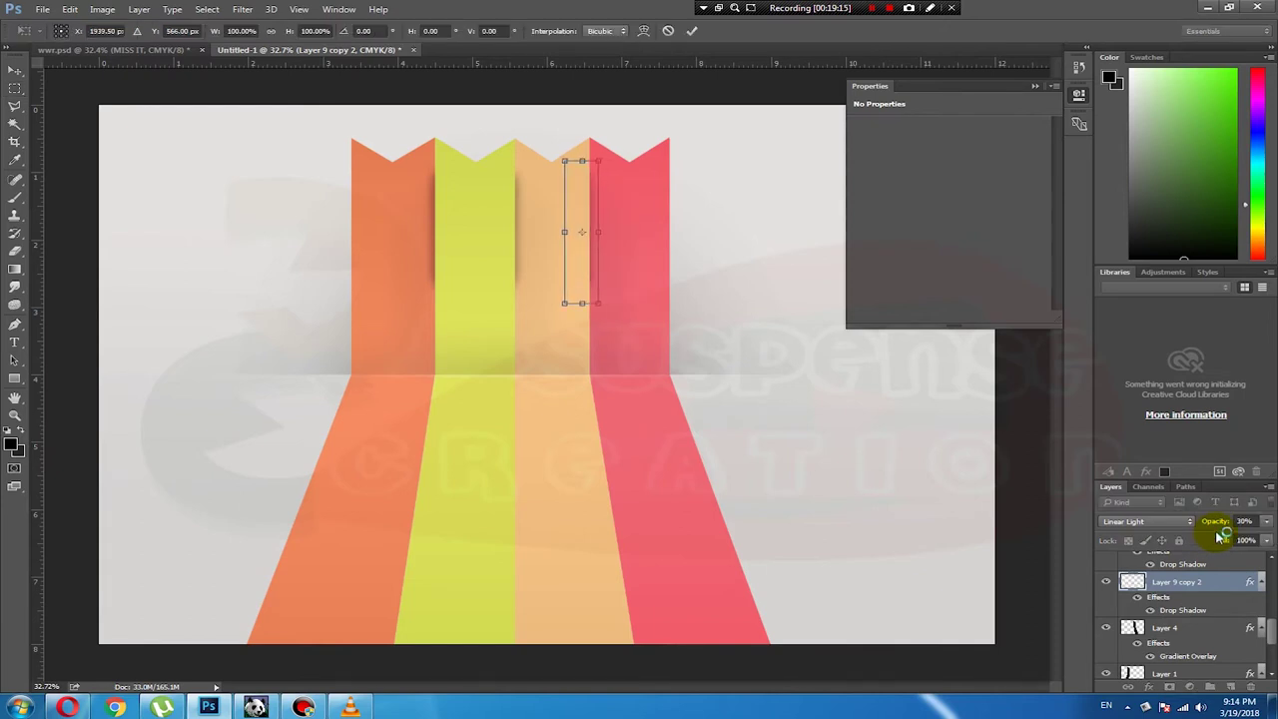
key("Return")
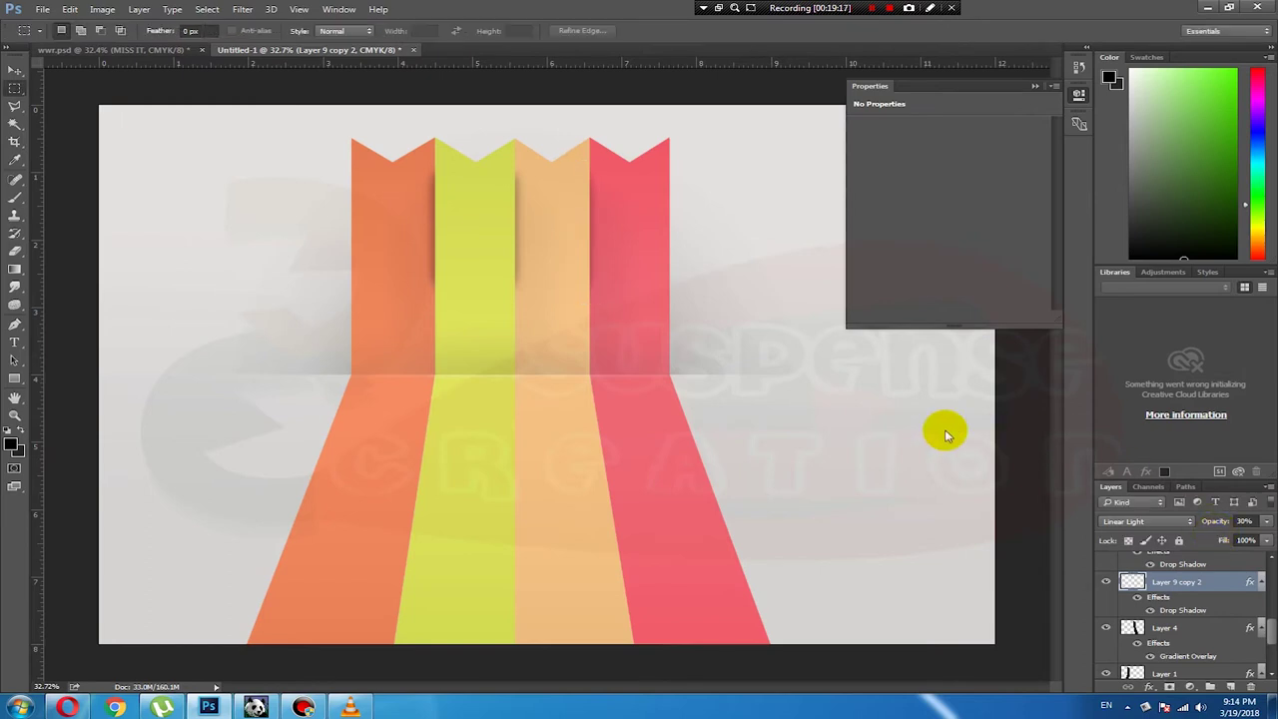
Step: Nudge Layer 9 copy and Layer 9 slightly left to align with their seams
right_click(516, 201)
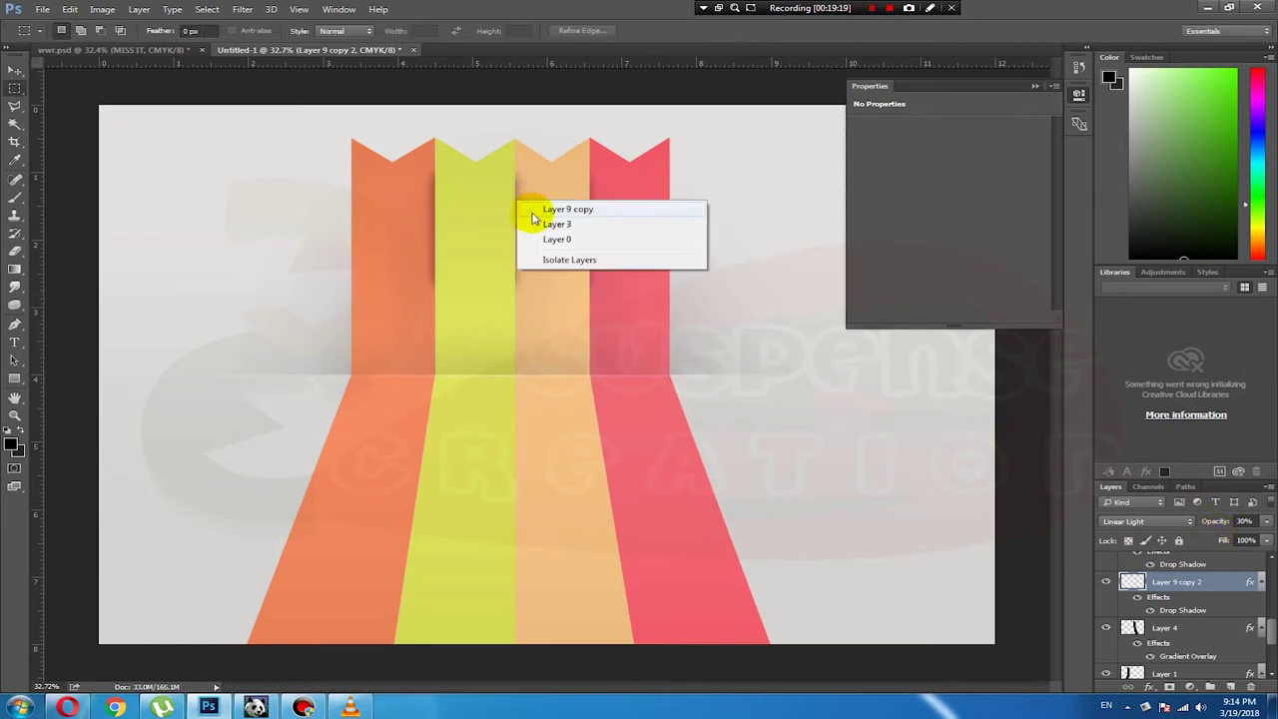
left_click(539, 207)
key("ctrl+t")
key("Left")
key("Left")
key("Left")
key("Left")
key("Left")
key("Left")
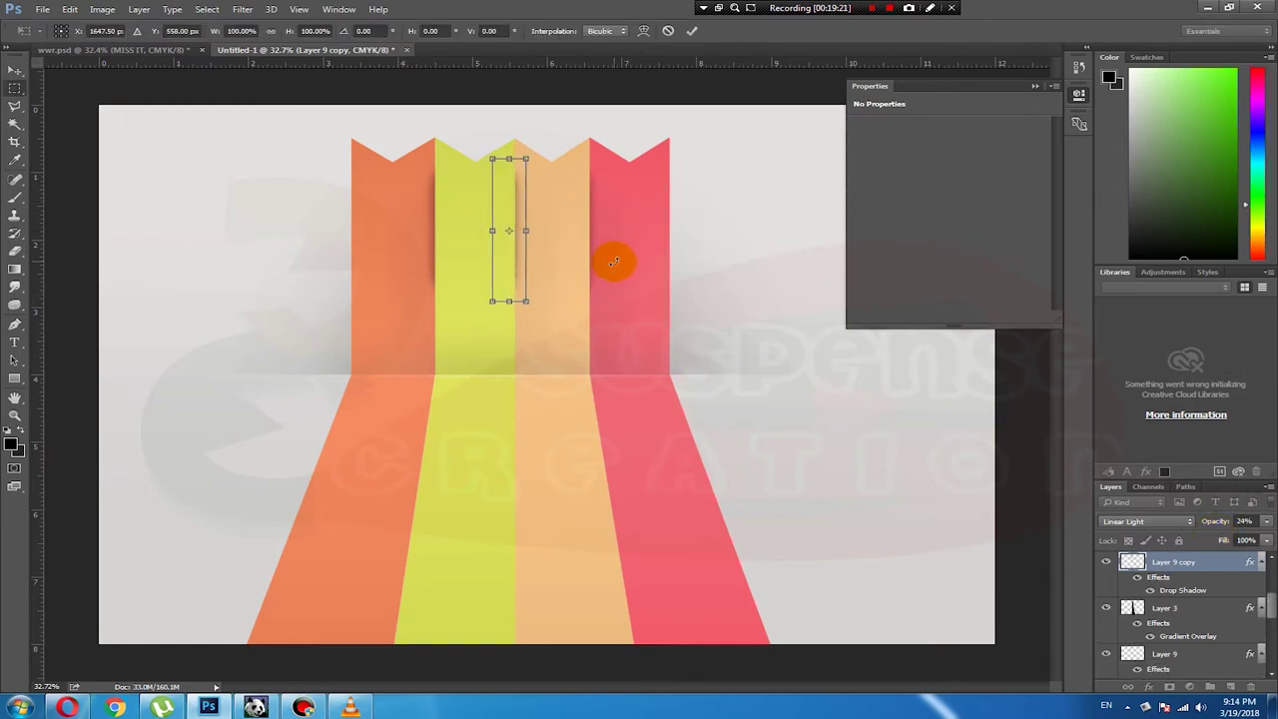
key("Return")
right_click(433, 206)
left_click(469, 214)
key("ctrl+t")
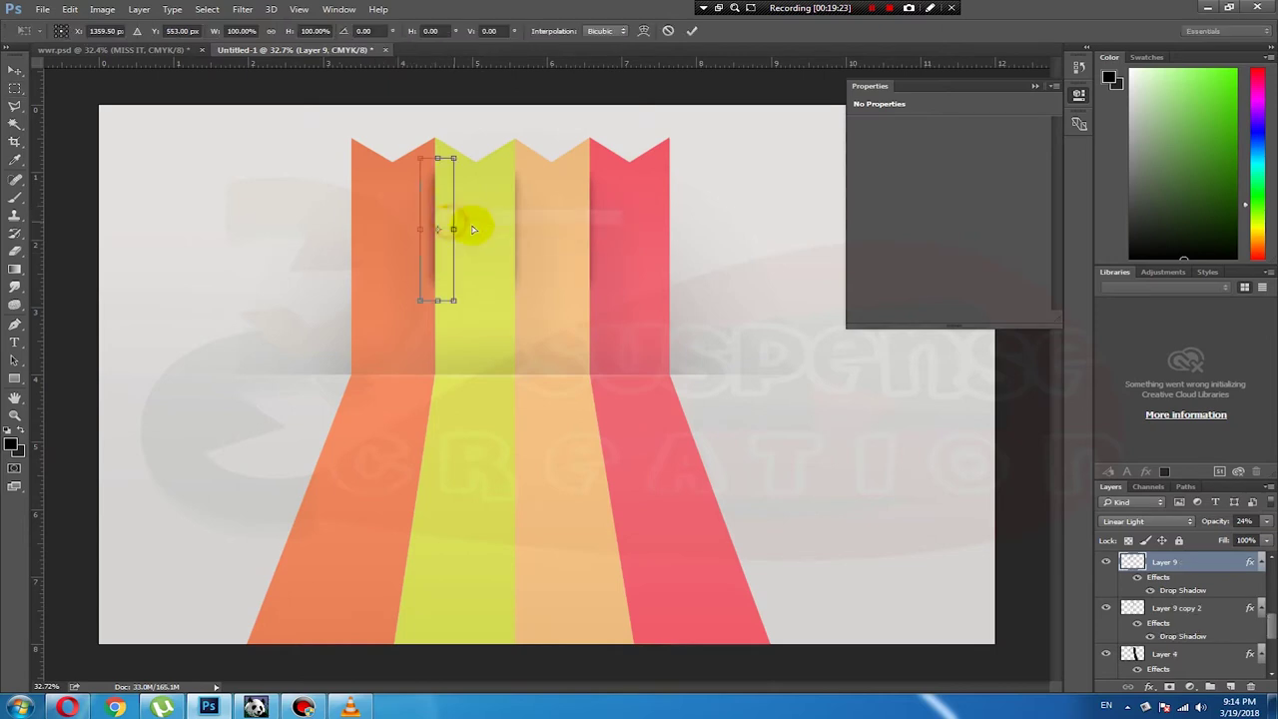
key("Left")
key("Left")
key("Left")
key("Return")
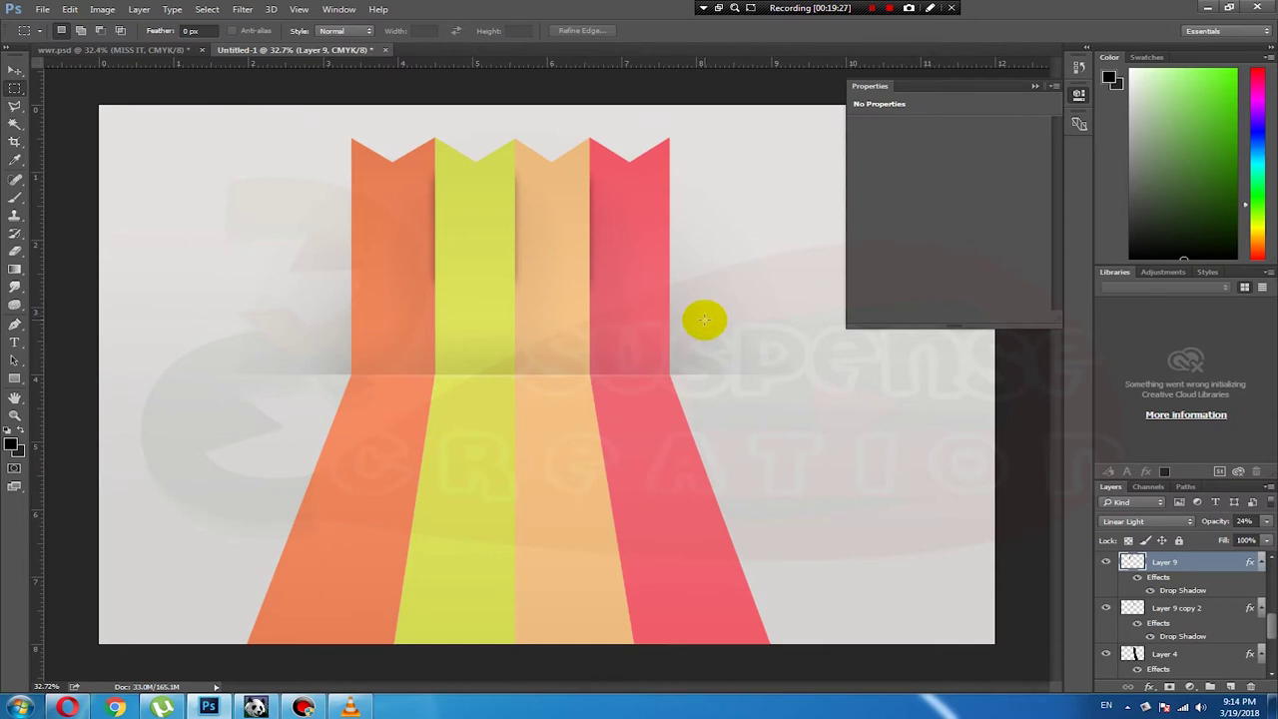
scroll(692, 323, "down", 3)
scroll(573, 276, "up", 2)
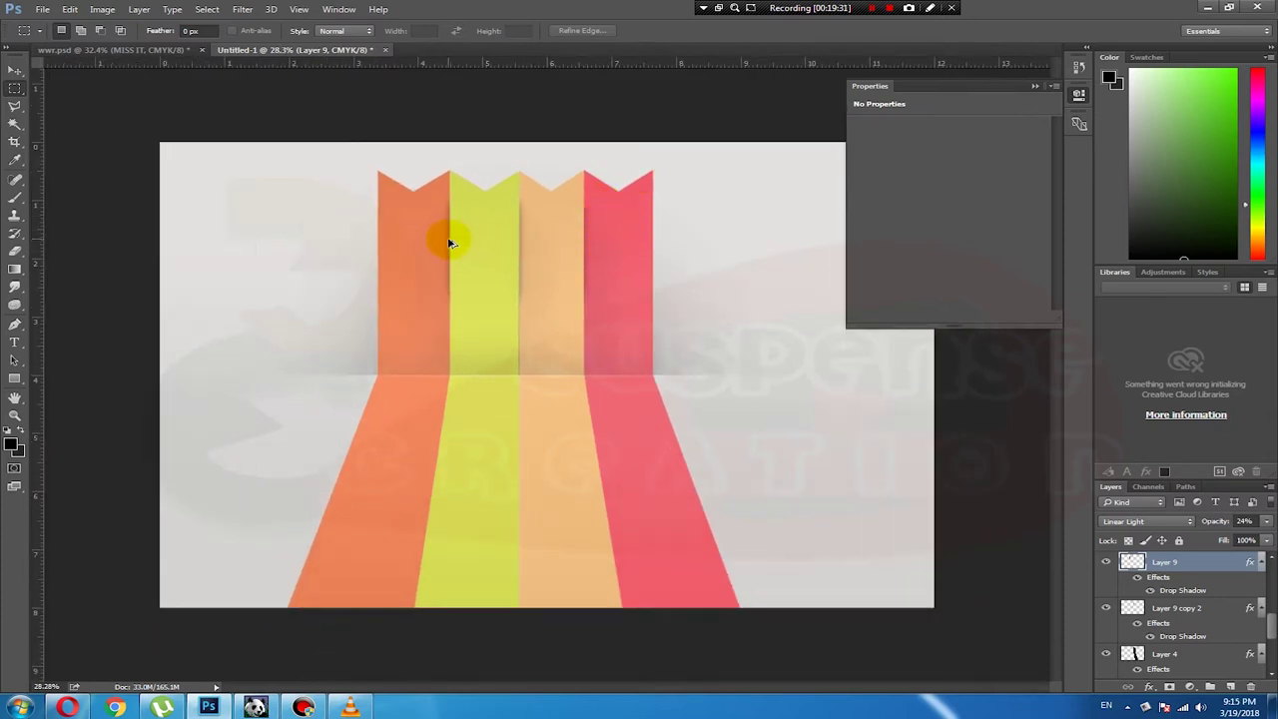
Step: Copy the orange–yellow fold shadow down onto the floor, tilt it and align it along the edge
left_click_drag(448, 240, 416, 532)
key("ctrl+j")
key("ctrl+t")
mouse_move(476, 448)
left_mouse_down()
mouse_move(480, 428)
mouse_move(480, 445)
left_mouse_up()
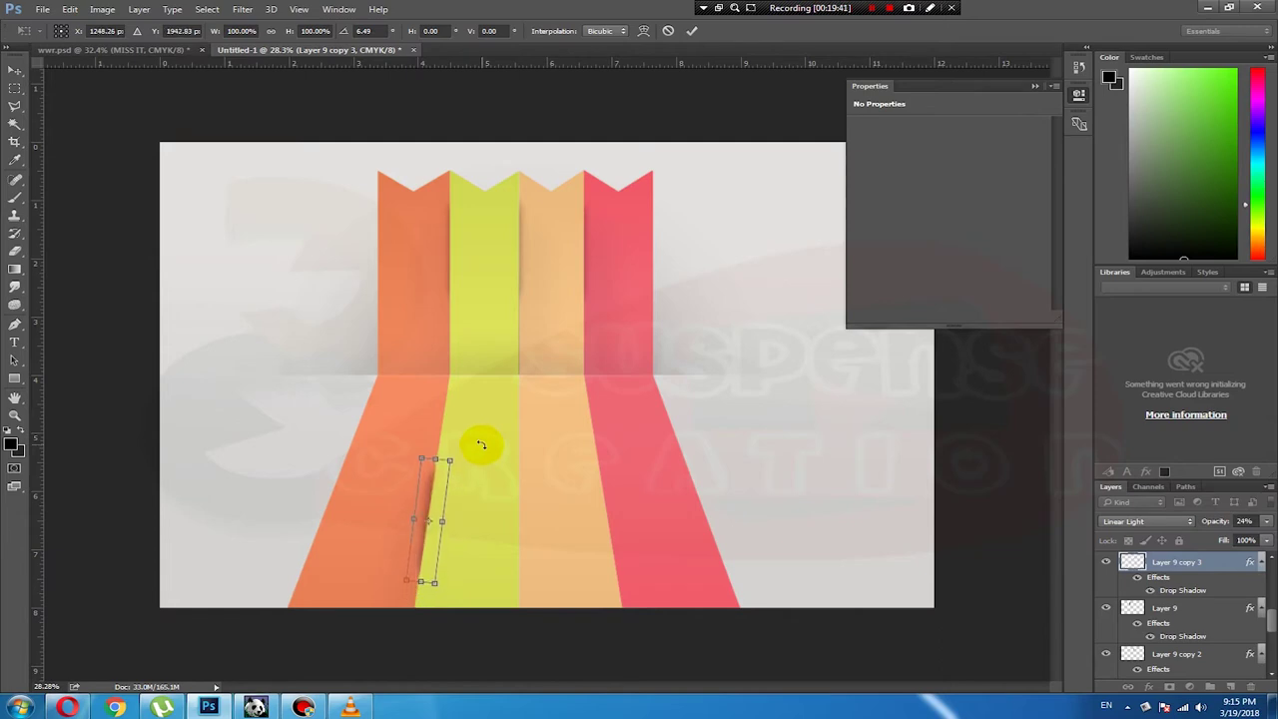
key("Return")
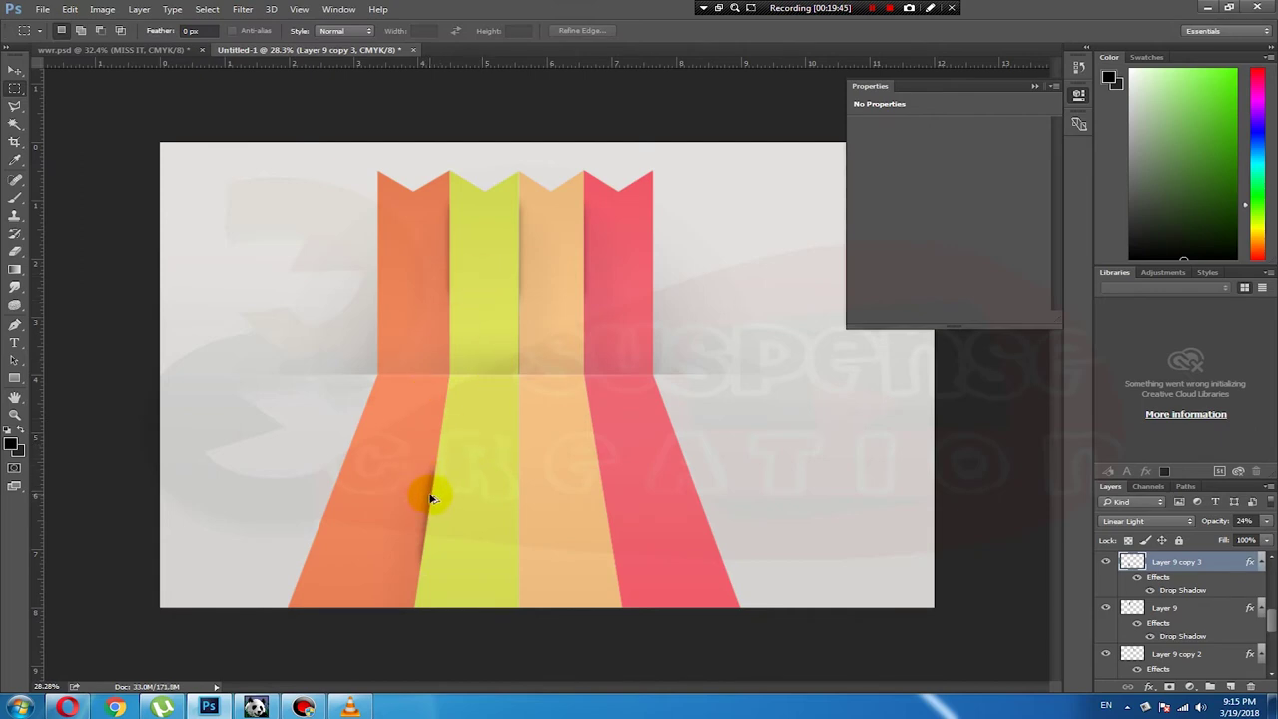
left_click_drag(431, 499, 520, 497)
Step: Duplicate the shadow lower in the stack and copy the yellow–peach shadow onto the floor
key("ctrl+j")
left_click_drag(1212, 562, 1218, 644)
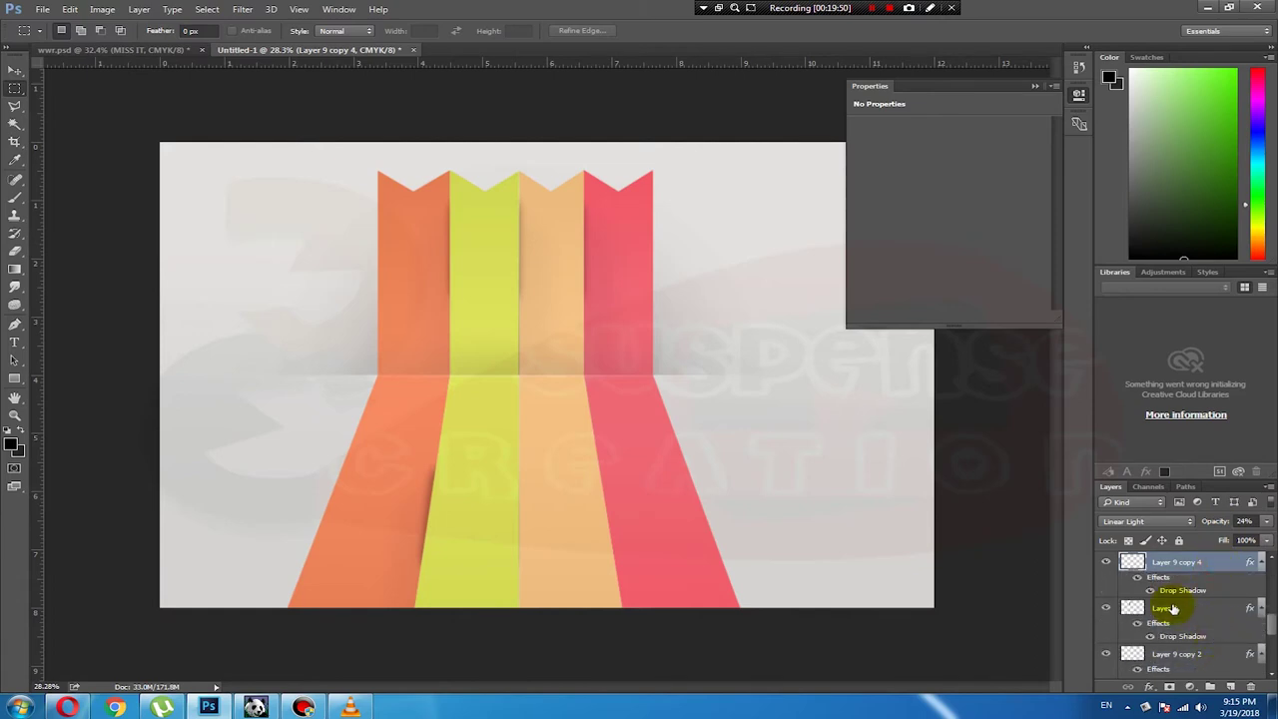
right_click(519, 223)
left_click(525, 234)
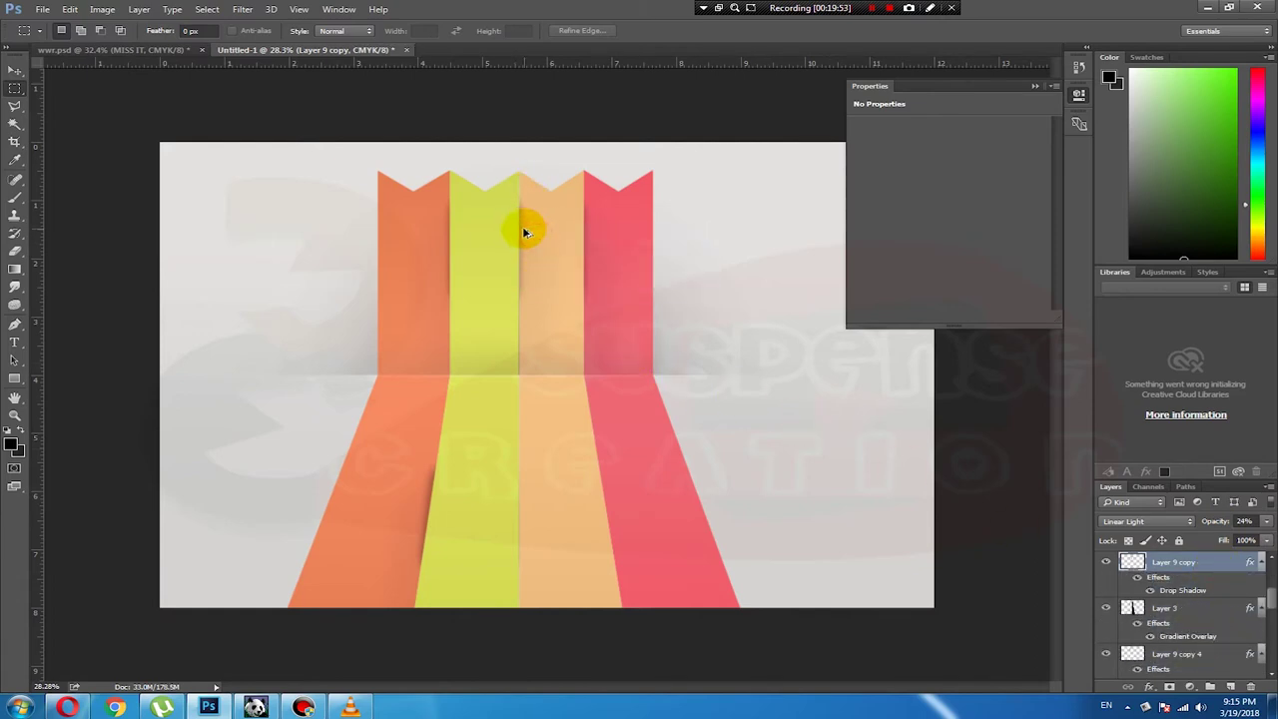
left_click_drag(522, 226, 521, 483)
key("ctrl+j")
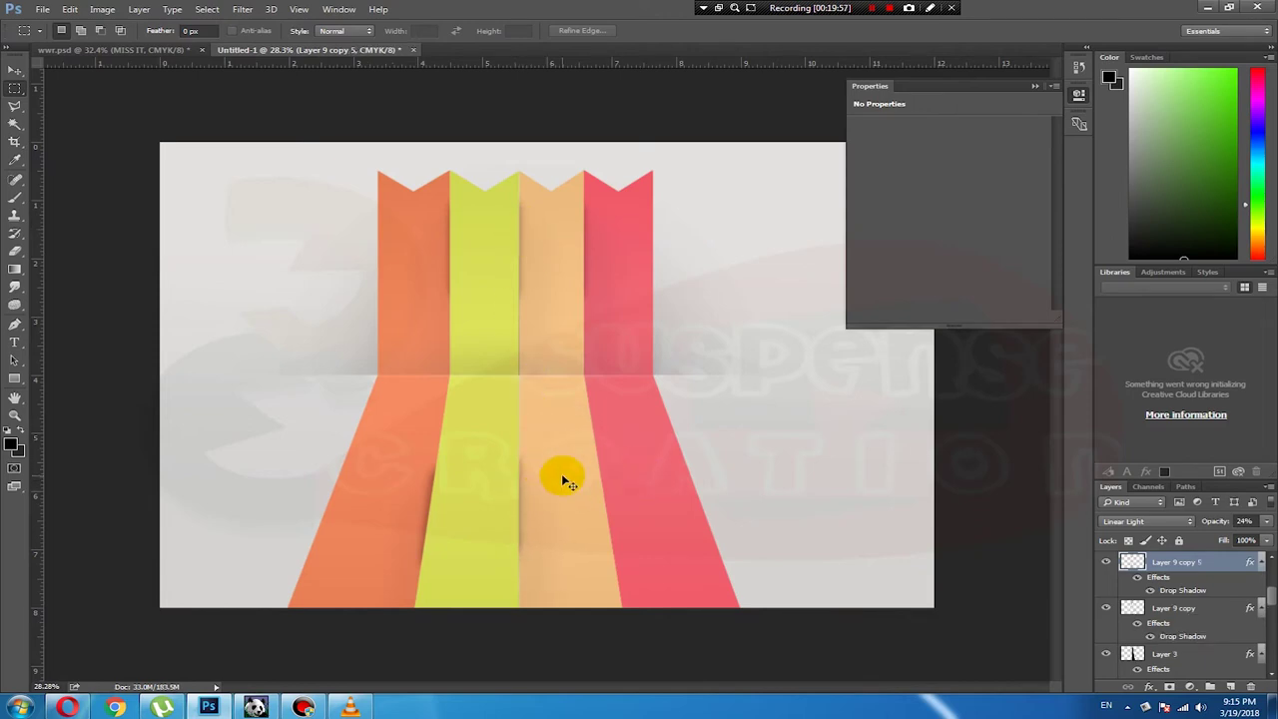
Step: Copy the peach–red fold shadow onto the floor and tilt it to match the red stripe edge
right_click(585, 228)
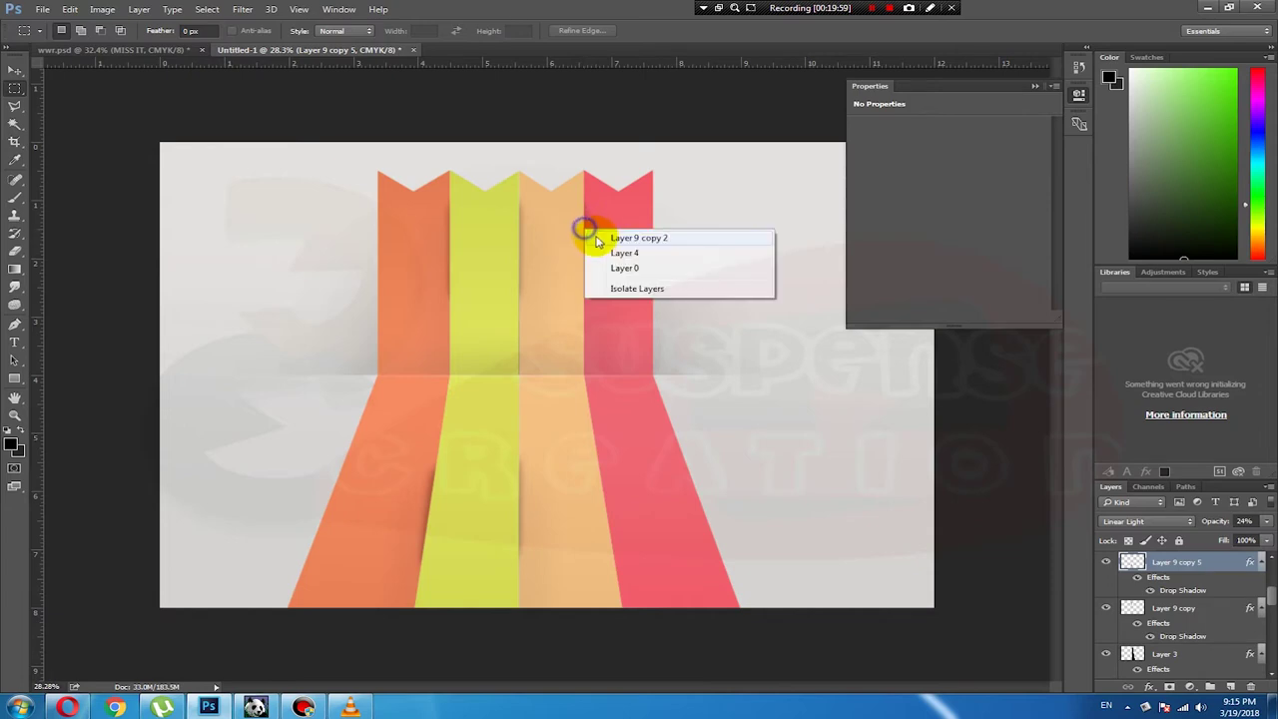
left_click(597, 240)
left_click_drag(587, 235, 614, 487)
key("ctrl+j")
key("ctrl+t")
mouse_move(648, 422)
left_mouse_down()
mouse_move(633, 417)
mouse_move(640, 425)
left_mouse_up()
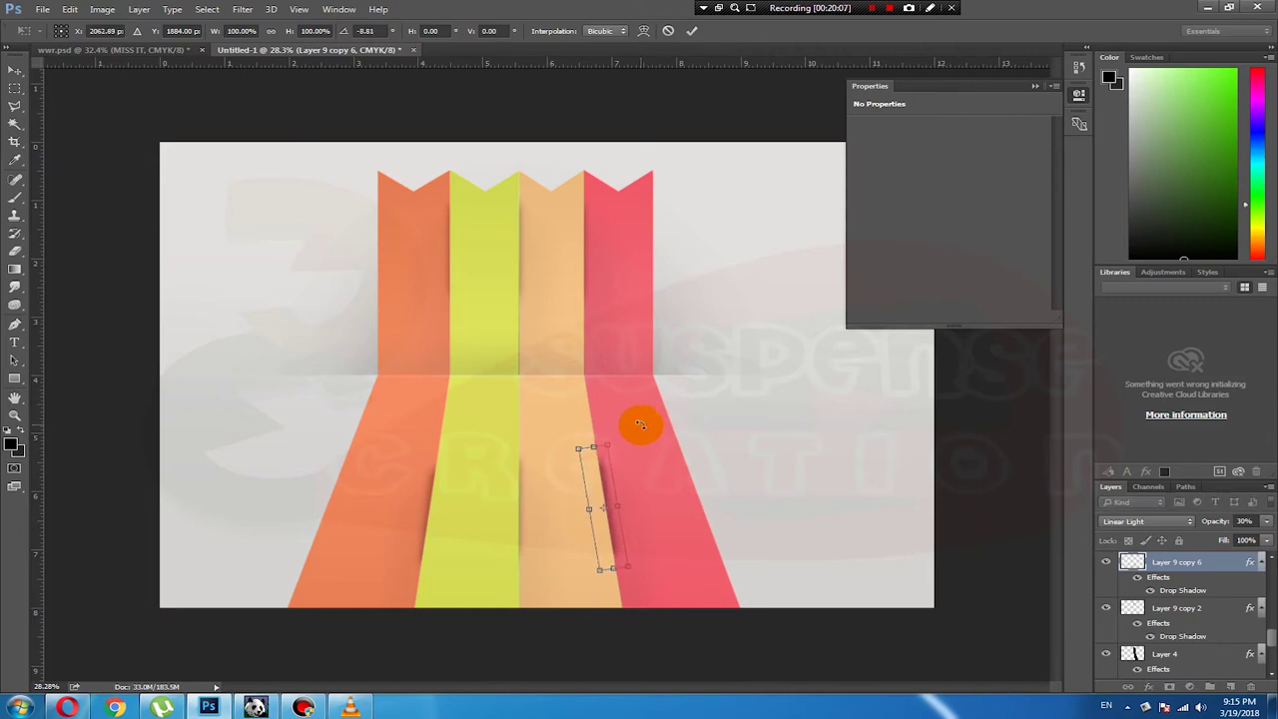
key("Return")
key("m")
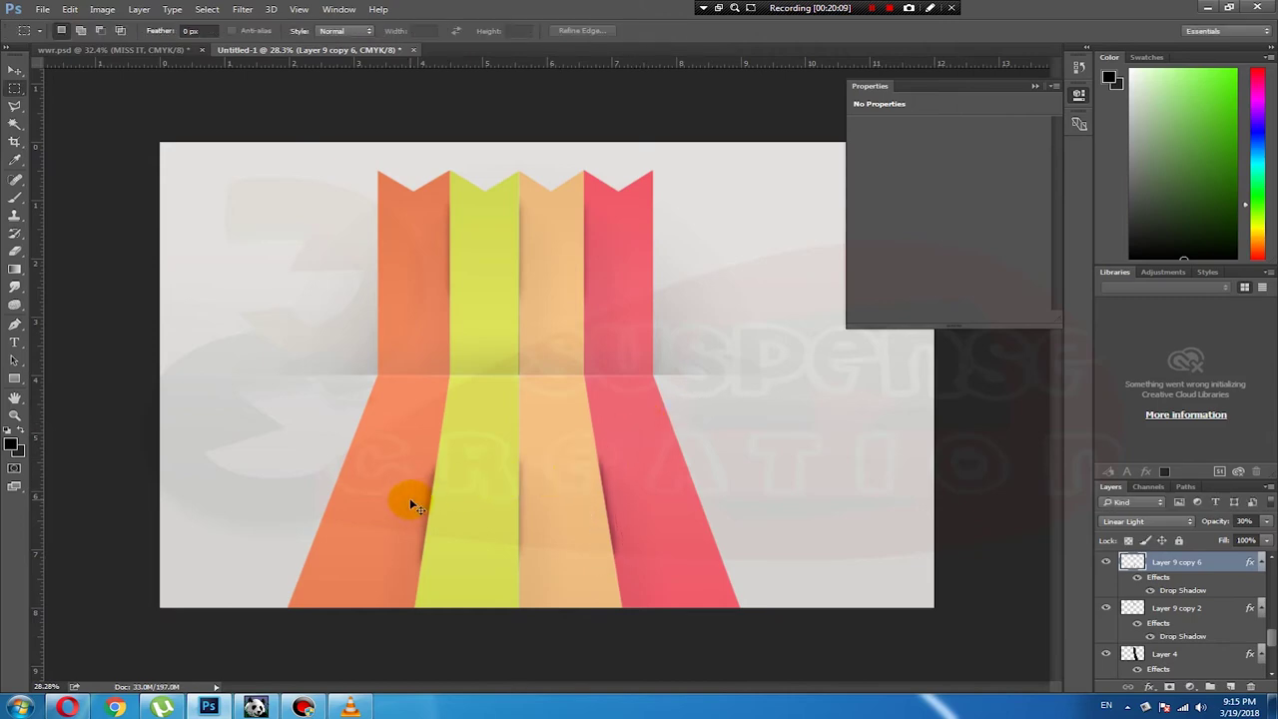
Step: Nudge Layer 9 copy 3 slightly right, commit Layer 9 copy 6's transform, and zoom out
right_click(436, 480, "ctrl")
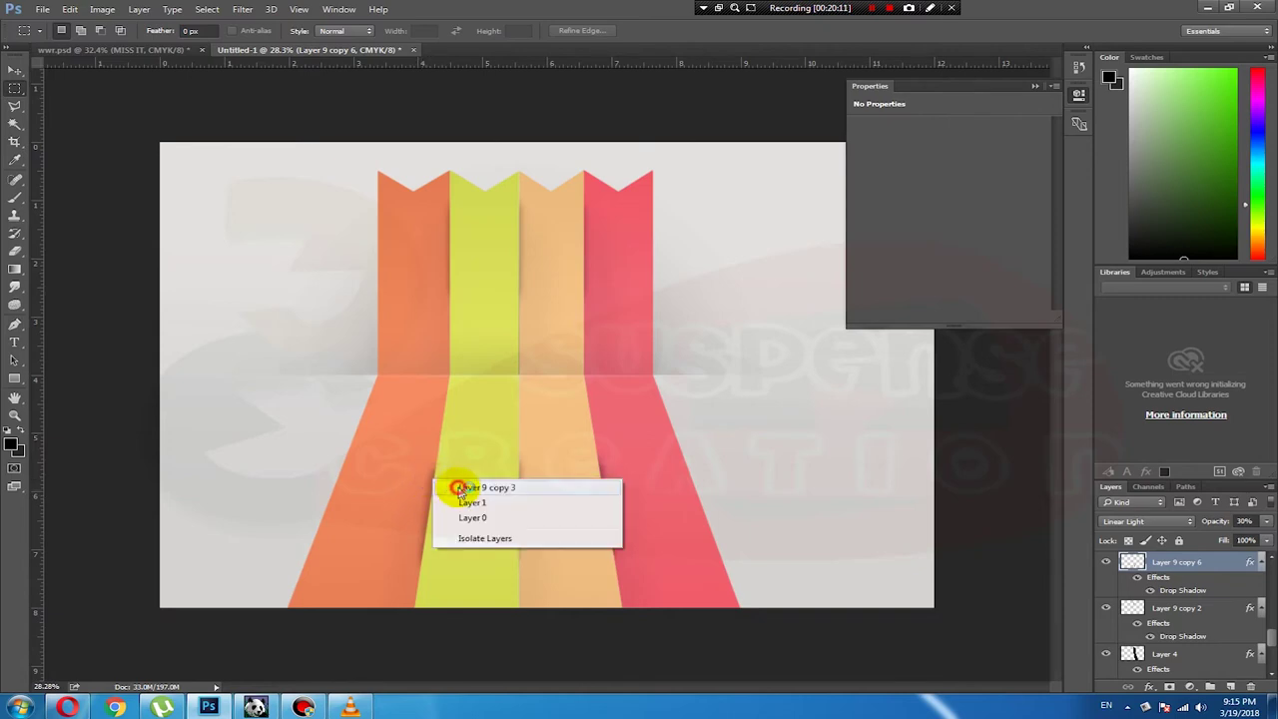
left_click(469, 486)
key("ctrl+t")
key("Right")
key("Right")
key("Right")
key("Right")
key("Right")
key("Right")
key("Right")
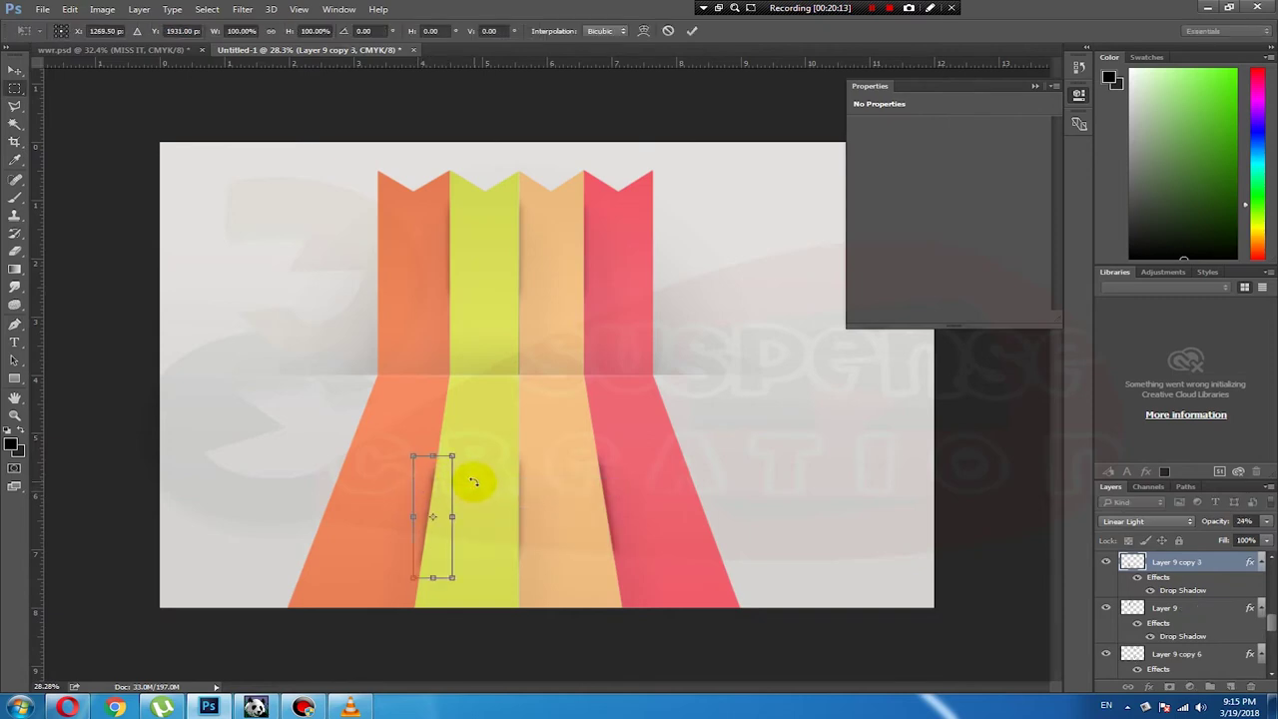
key("Return")
right_click(599, 488, "ctrl")
left_click(636, 499)
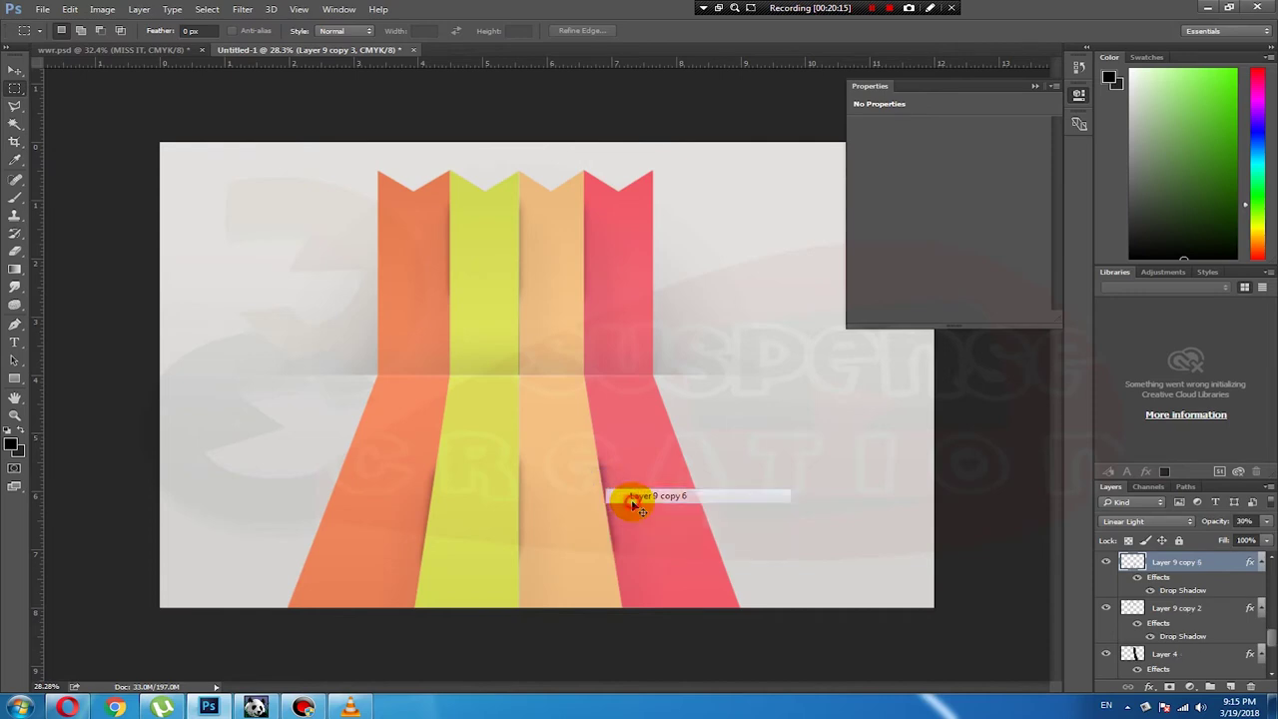
key("ctrl+t")
key("Return")
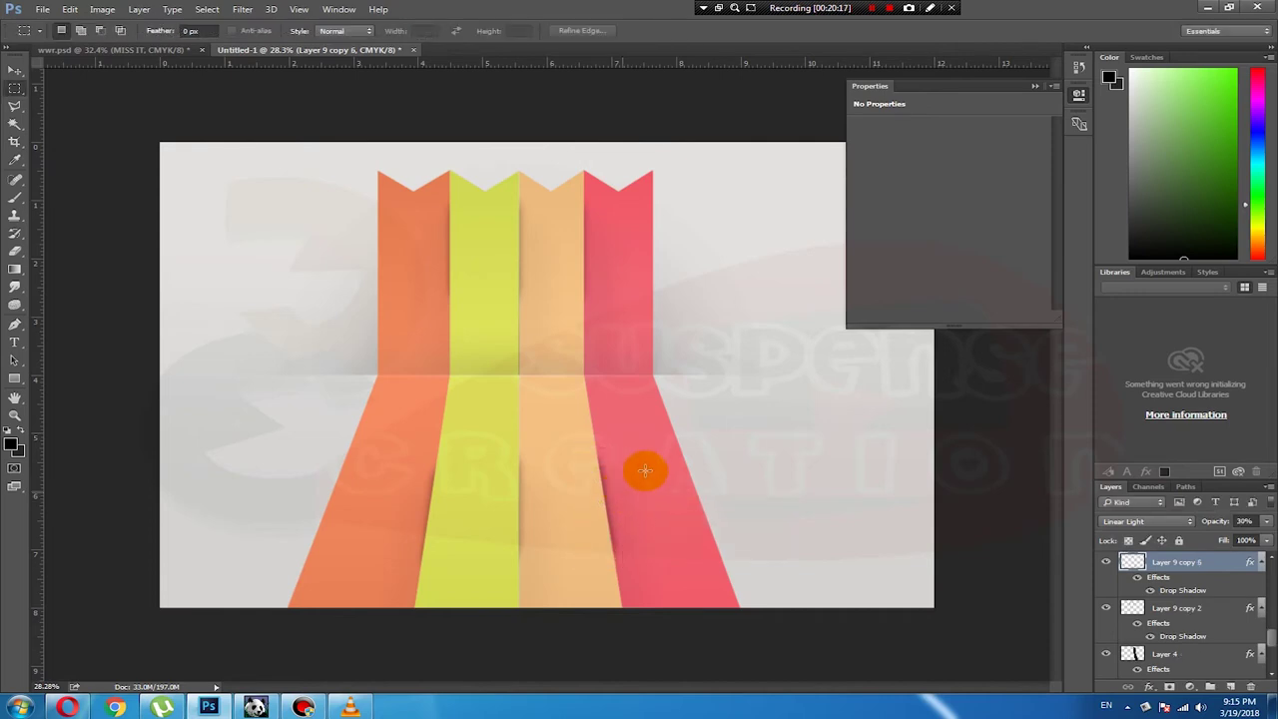
scroll(499, 392, "down", 1)
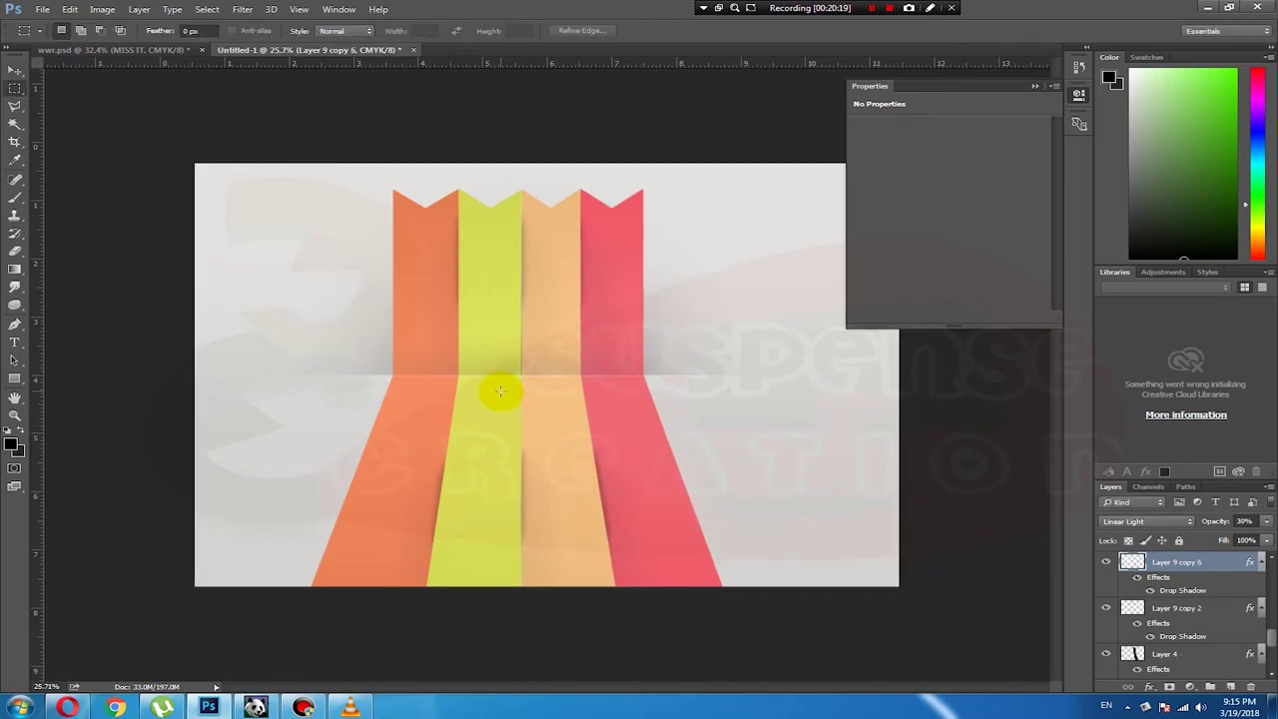
scroll(843, 440, "down", 1)
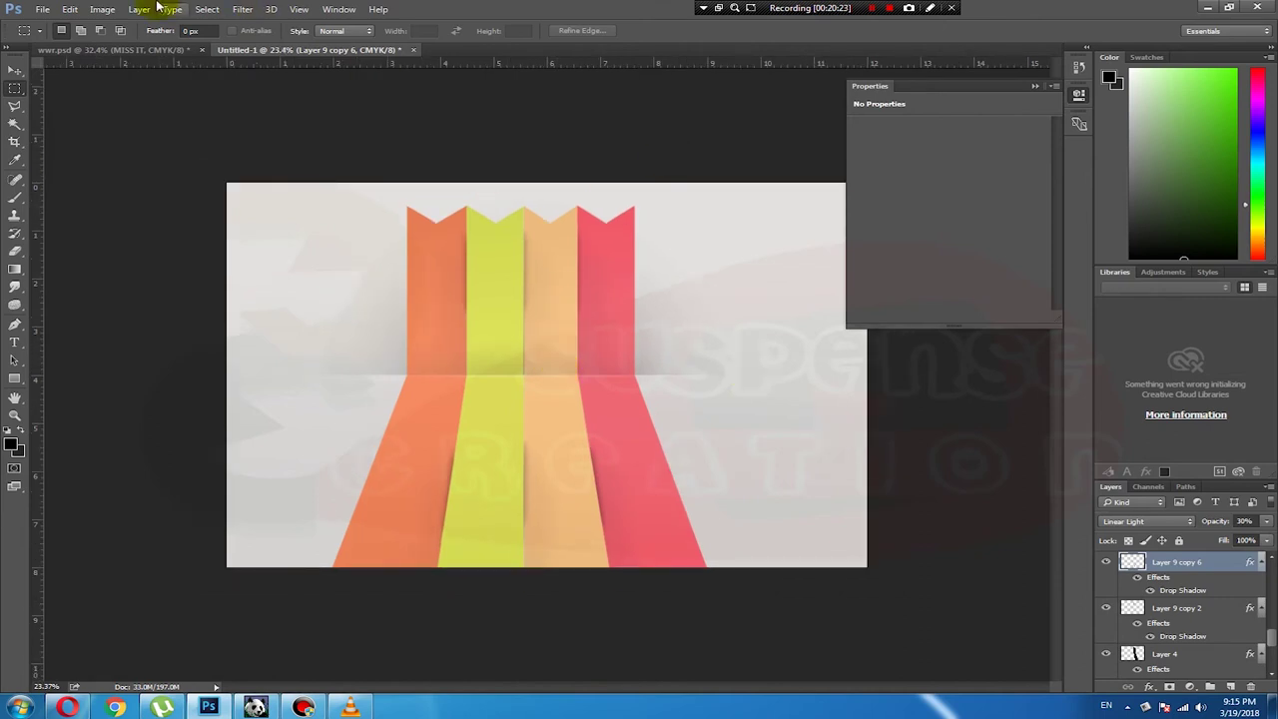
left_click(130, 50)
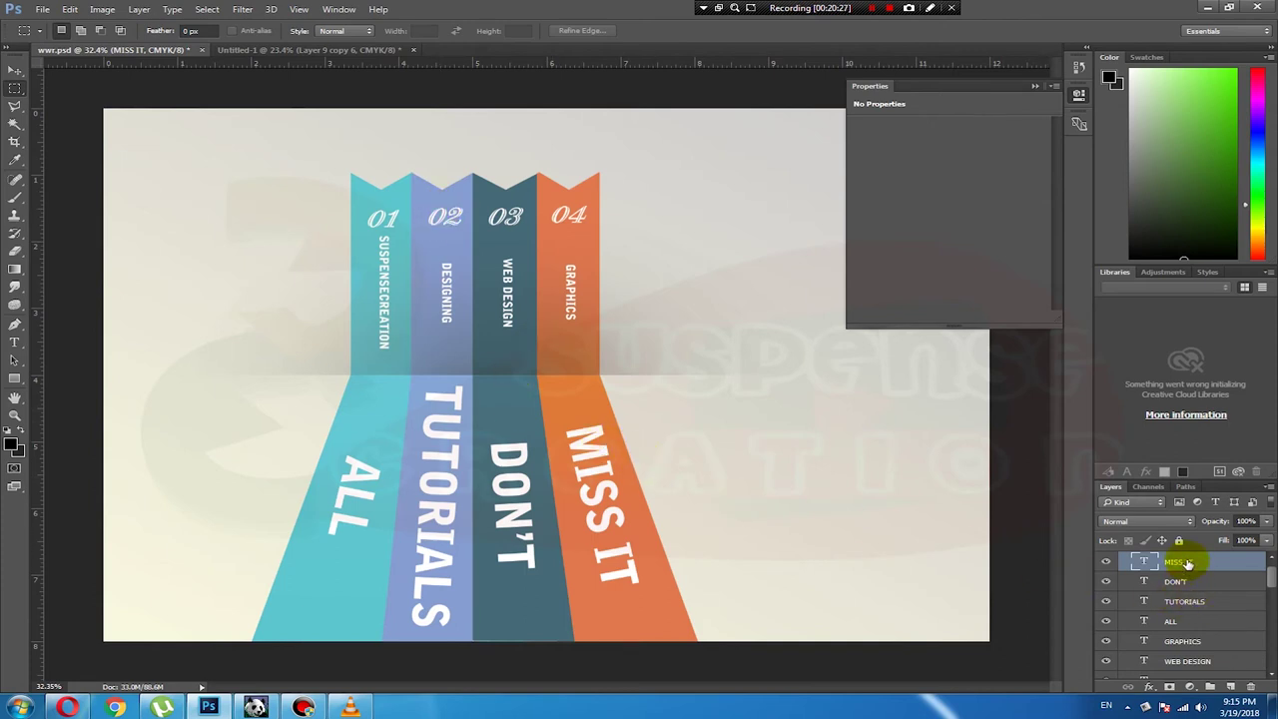
right_click(521, 452)
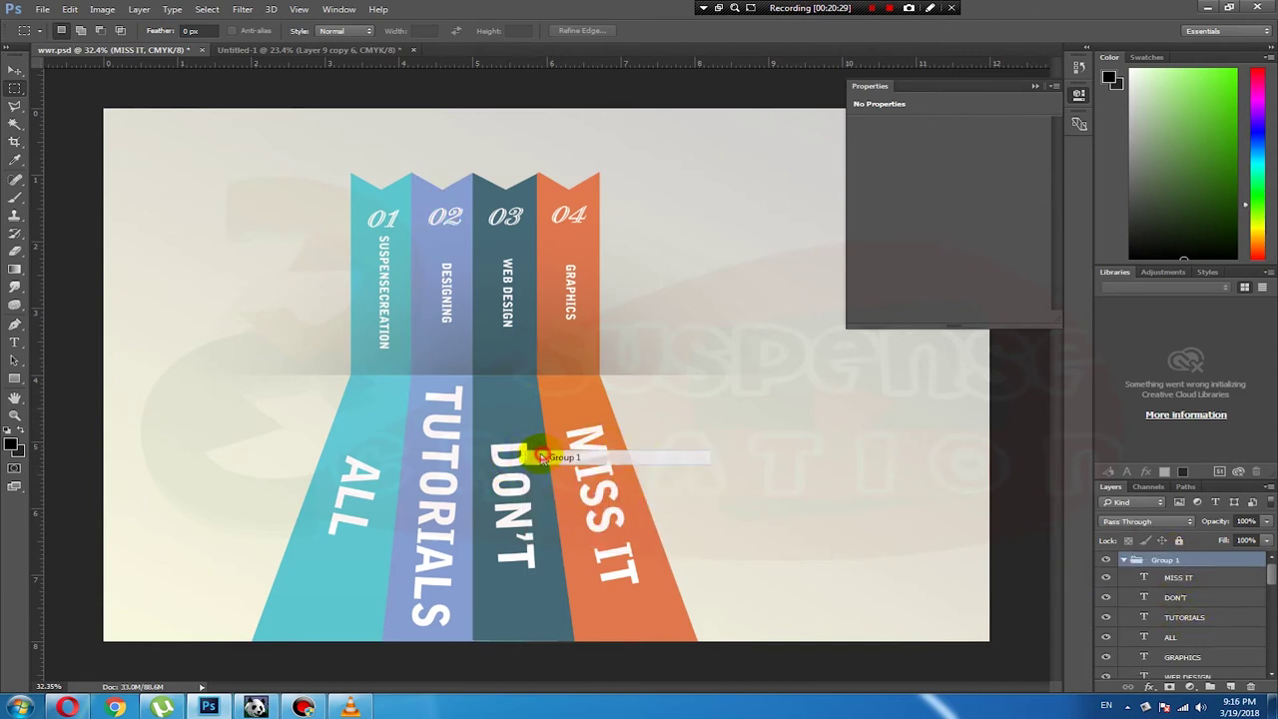
left_click(521, 448)
right_click(522, 447)
left_click(525, 447)
left_click_drag(517, 450, 505, 332)
key("ctrl+s")
key("ctrl+z")
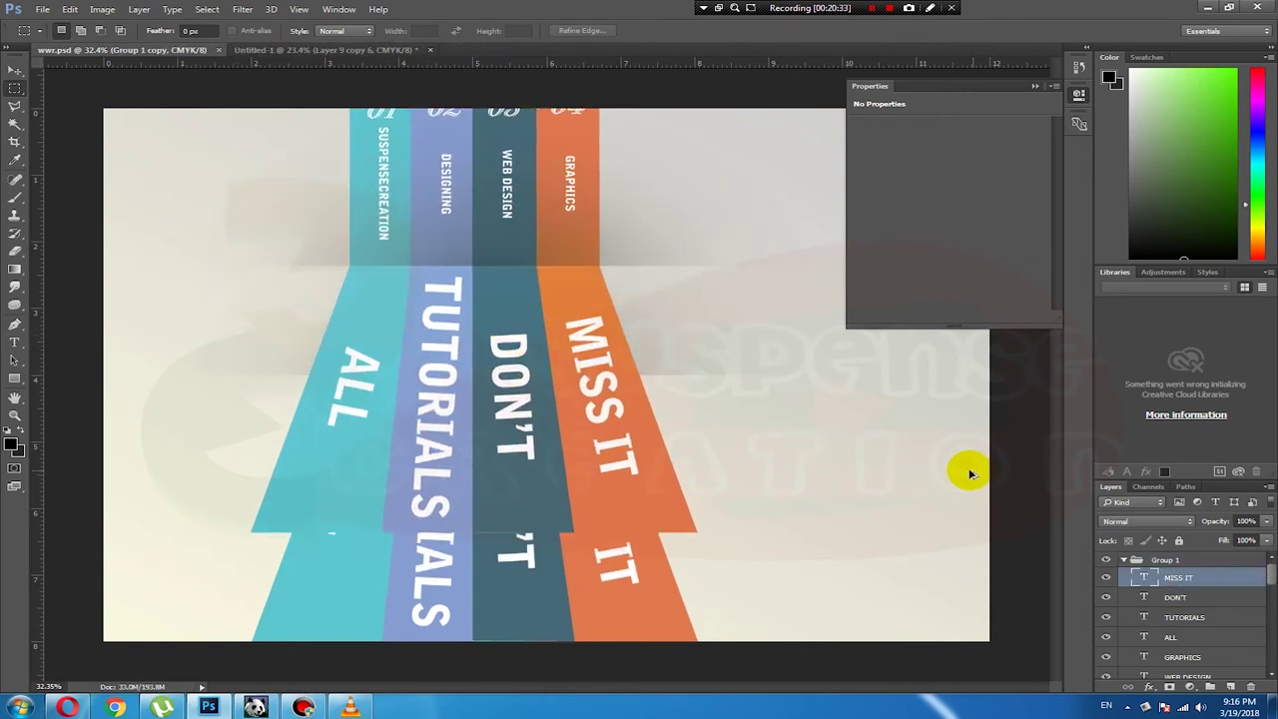
left_click(258, 49)
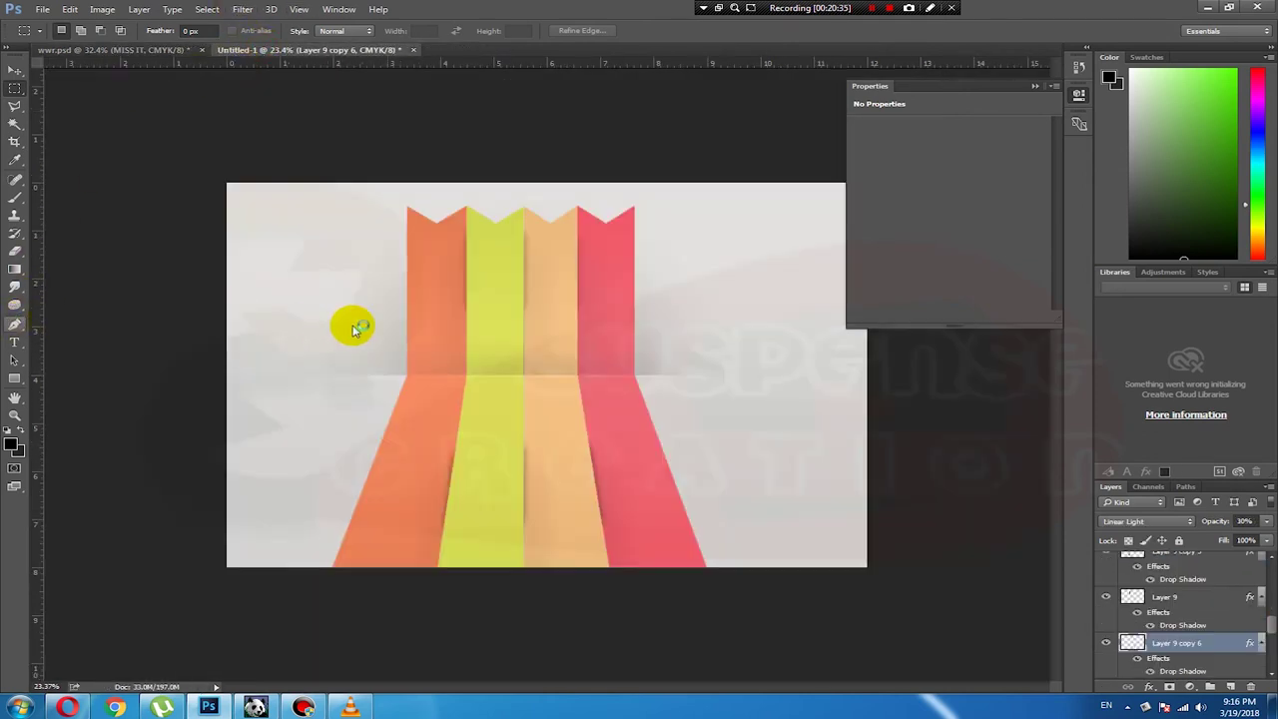
scroll(542, 262, "up", 1)
left_click(14, 340)
Step: Add a 01 text label at the top of the orange stripe and nudge it slightly right
left_click(407, 236)
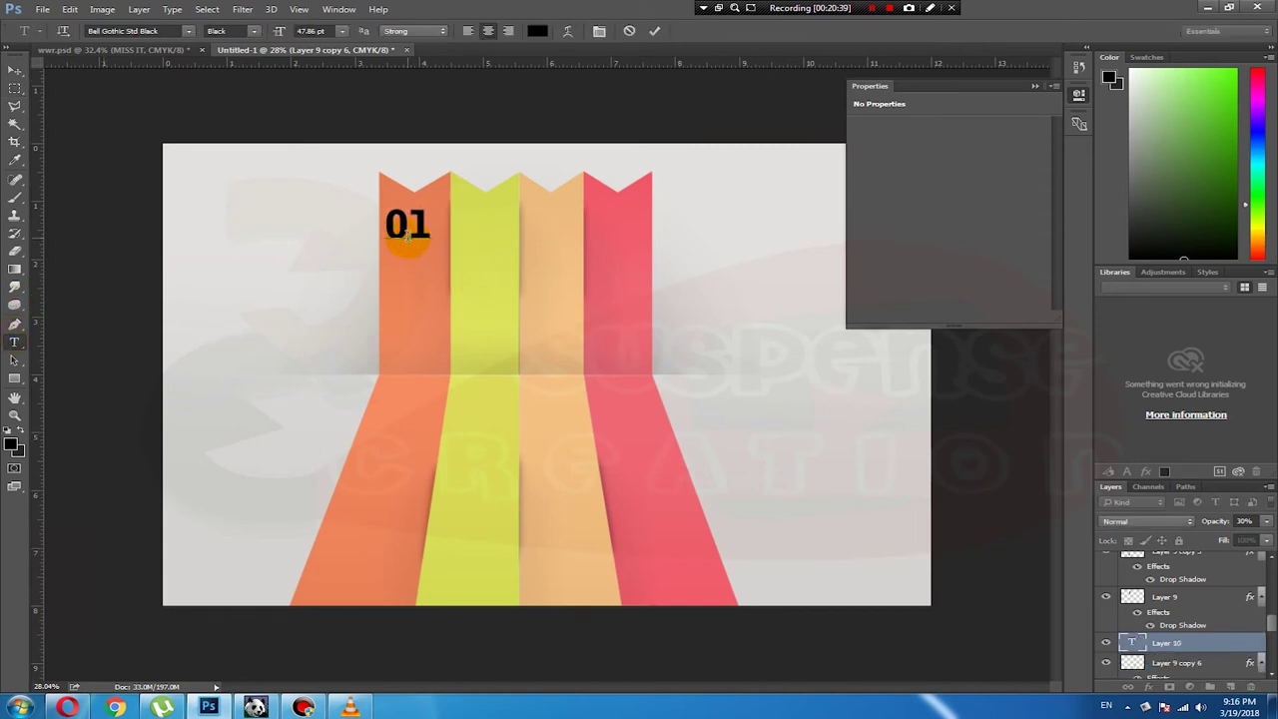
left_click(18, 90)
key("ctrl+t")
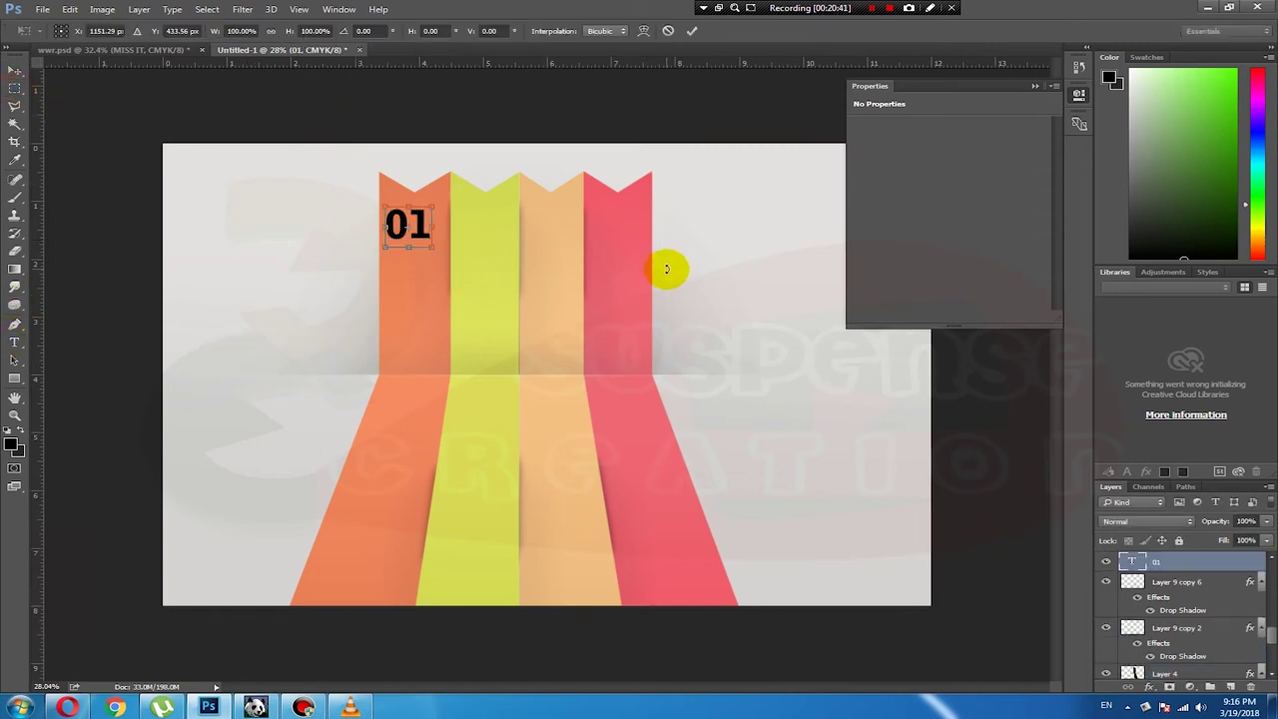
key("Right")
key("Right")
key("Right")
key("Right")
key("Right")
key("Right")
key("Right")
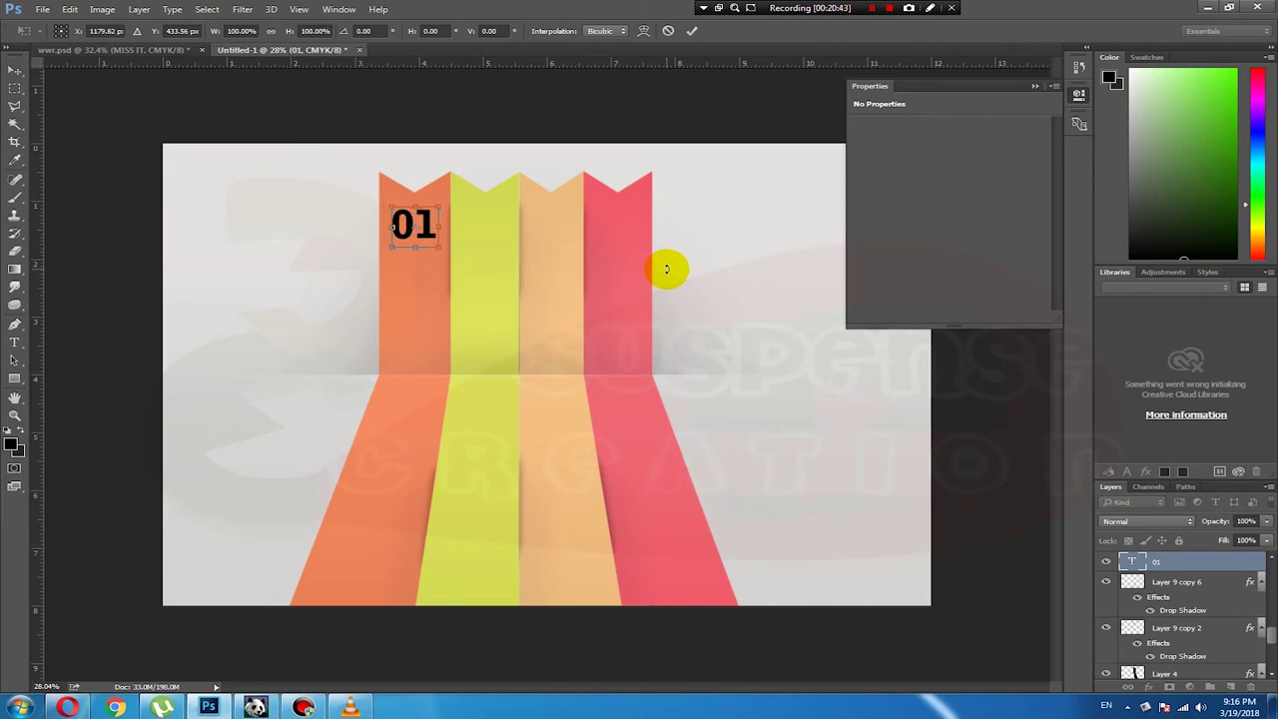
key("Return")
right_click(613, 213)
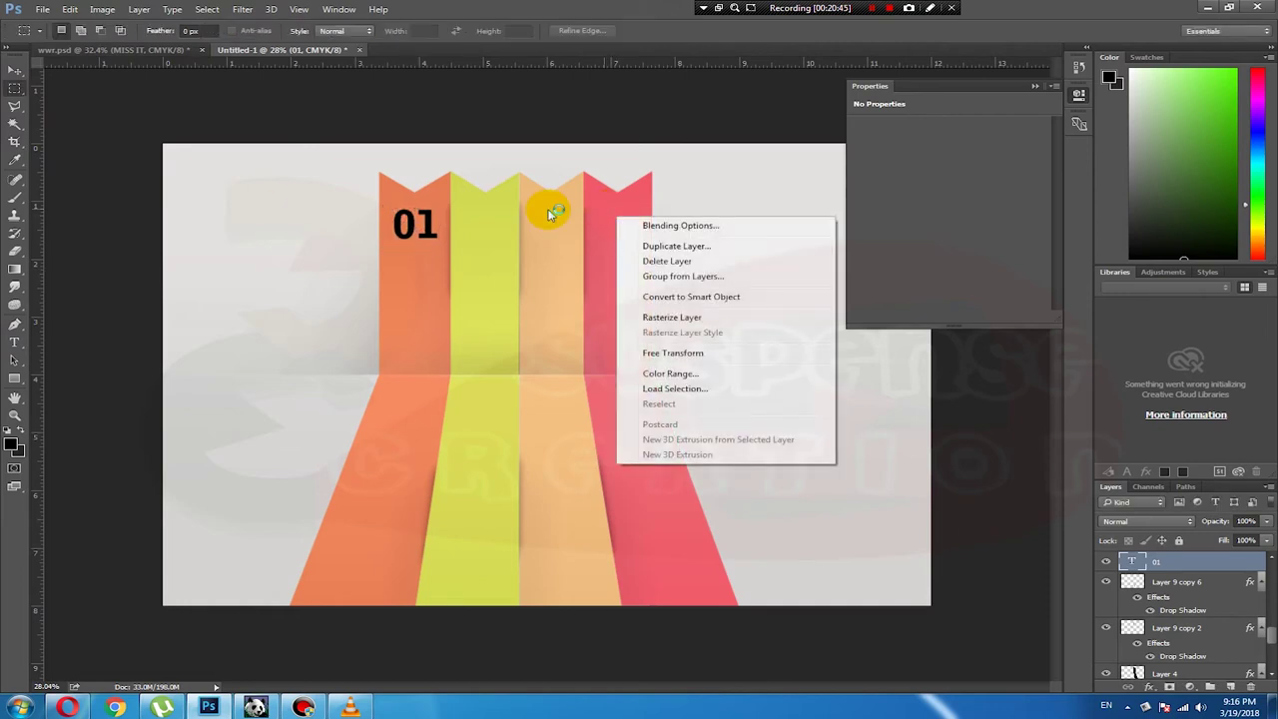
left_click(367, 262)
Step: Duplicate the 01 label onto the yellow, peach and red stripes
left_click_drag(431, 219, 497, 222)
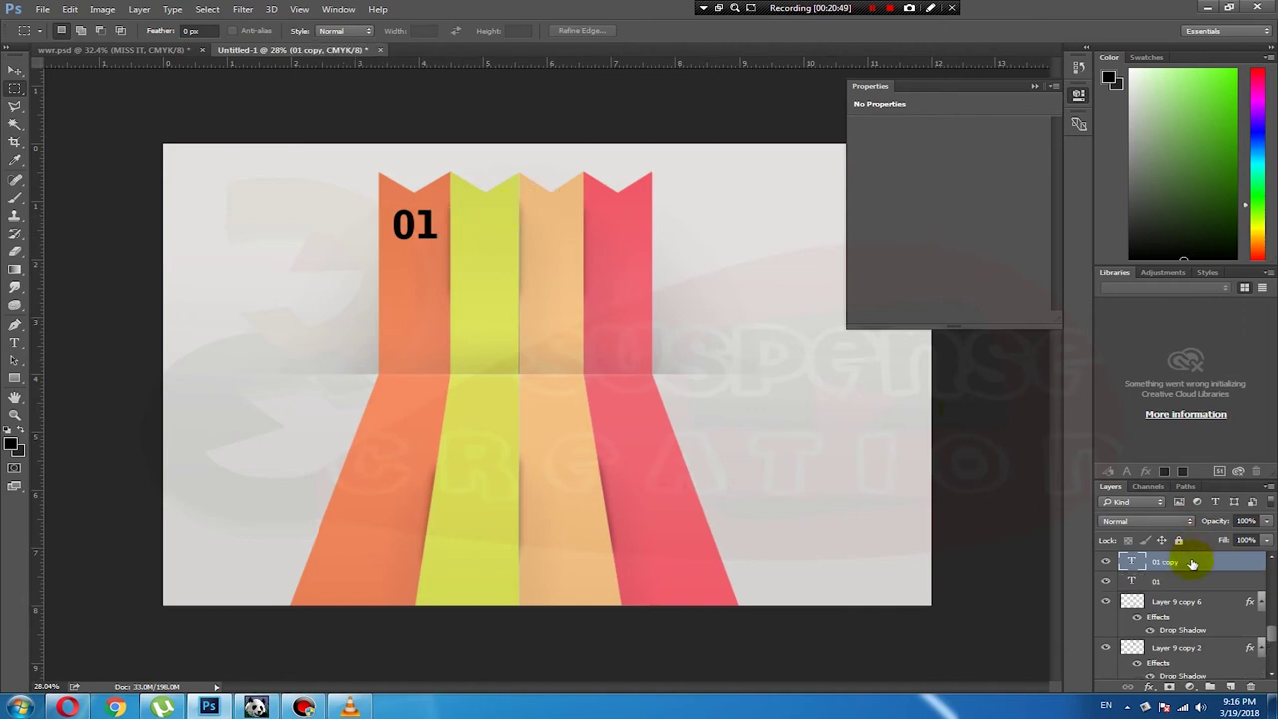
left_click_drag(1192, 564, 1156, 605)
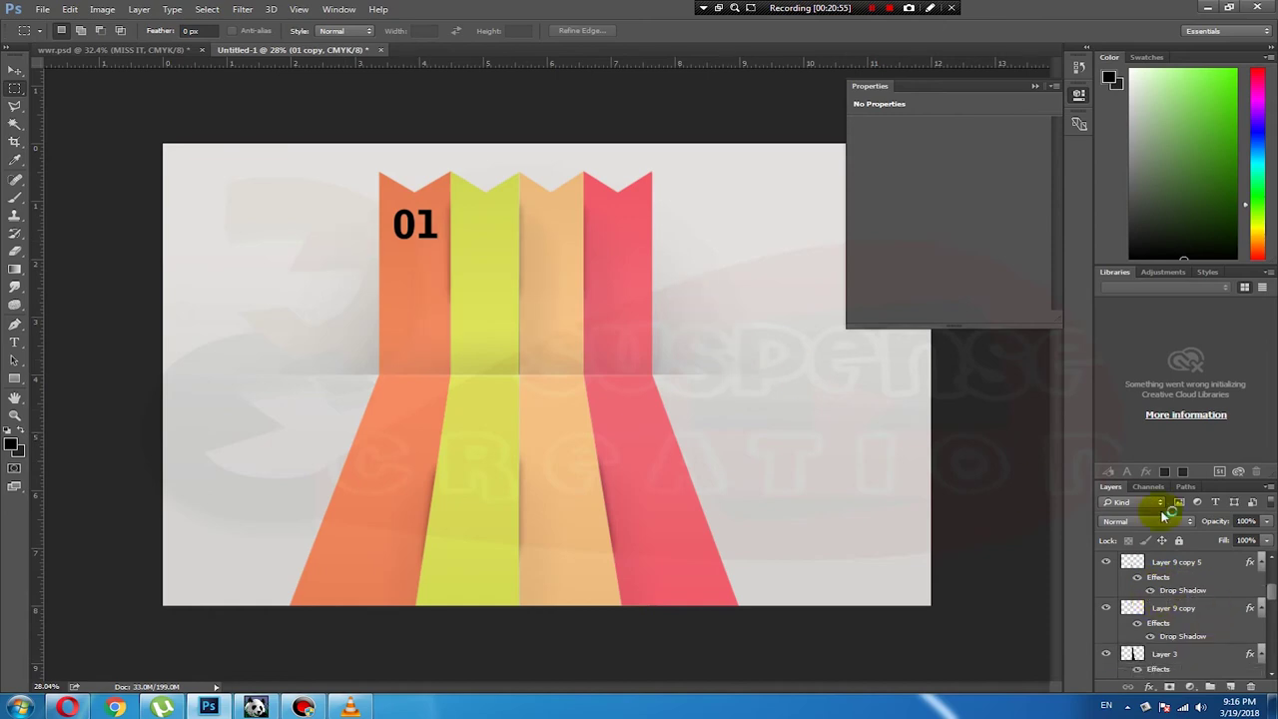
left_click(424, 226, "ctrl")
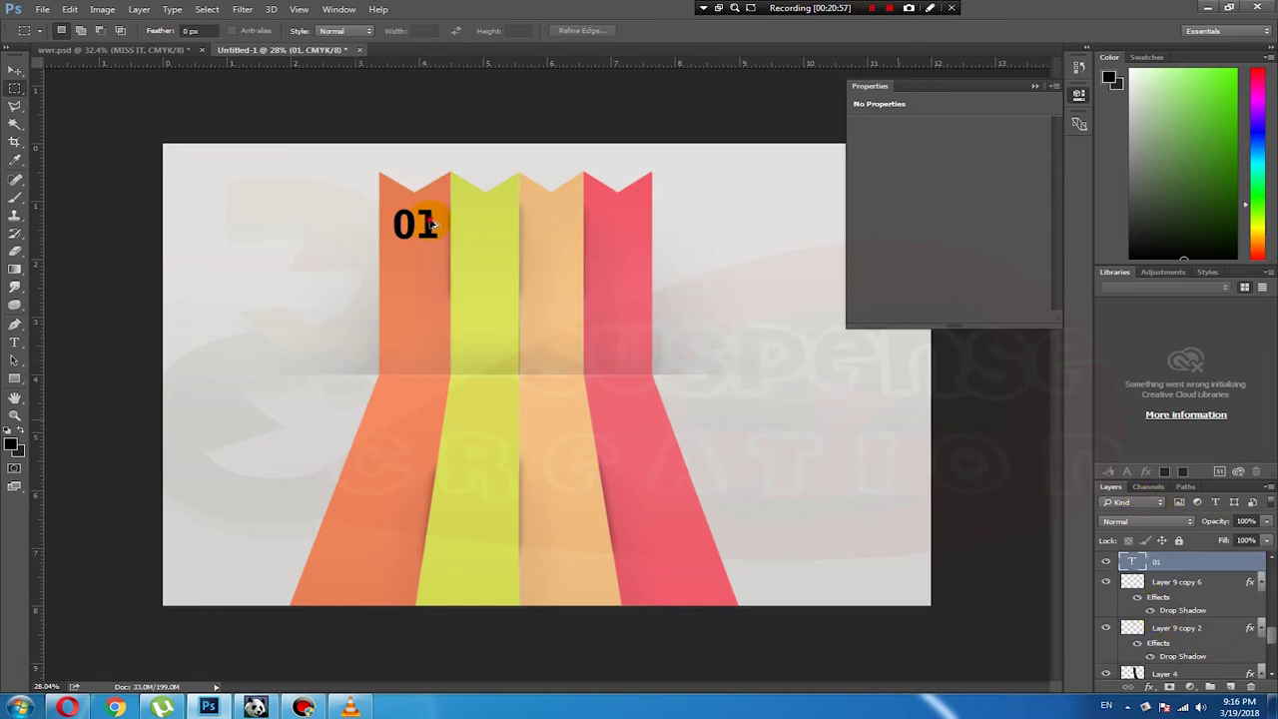
left_click_drag(461, 226, 477, 232)
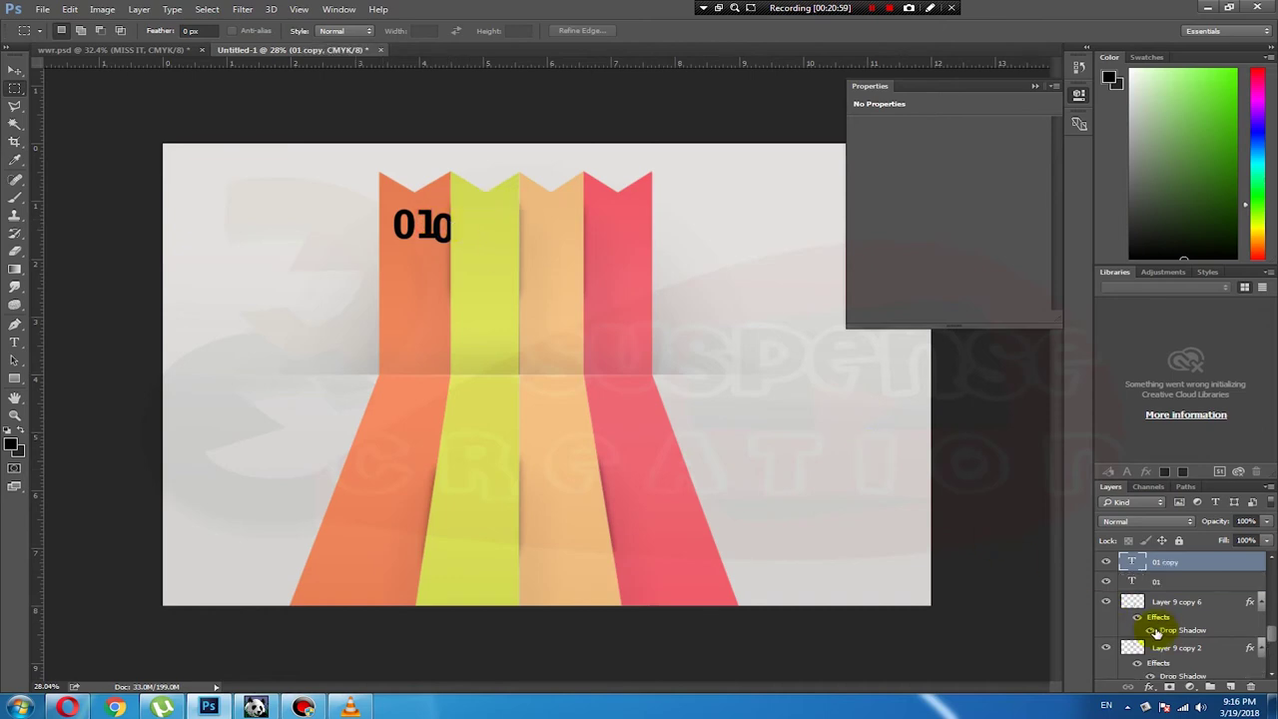
left_click_drag(1155, 632, 1181, 526)
left_click(1176, 556)
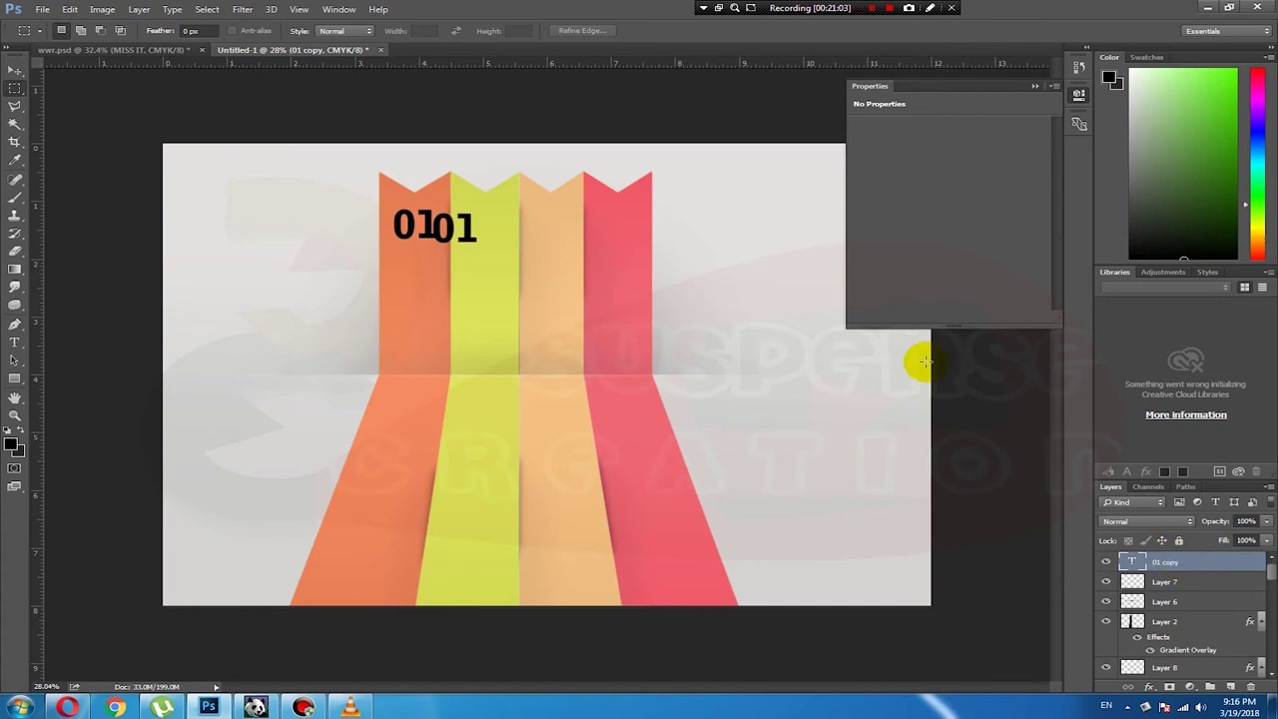
left_click_drag(487, 225, 633, 228)
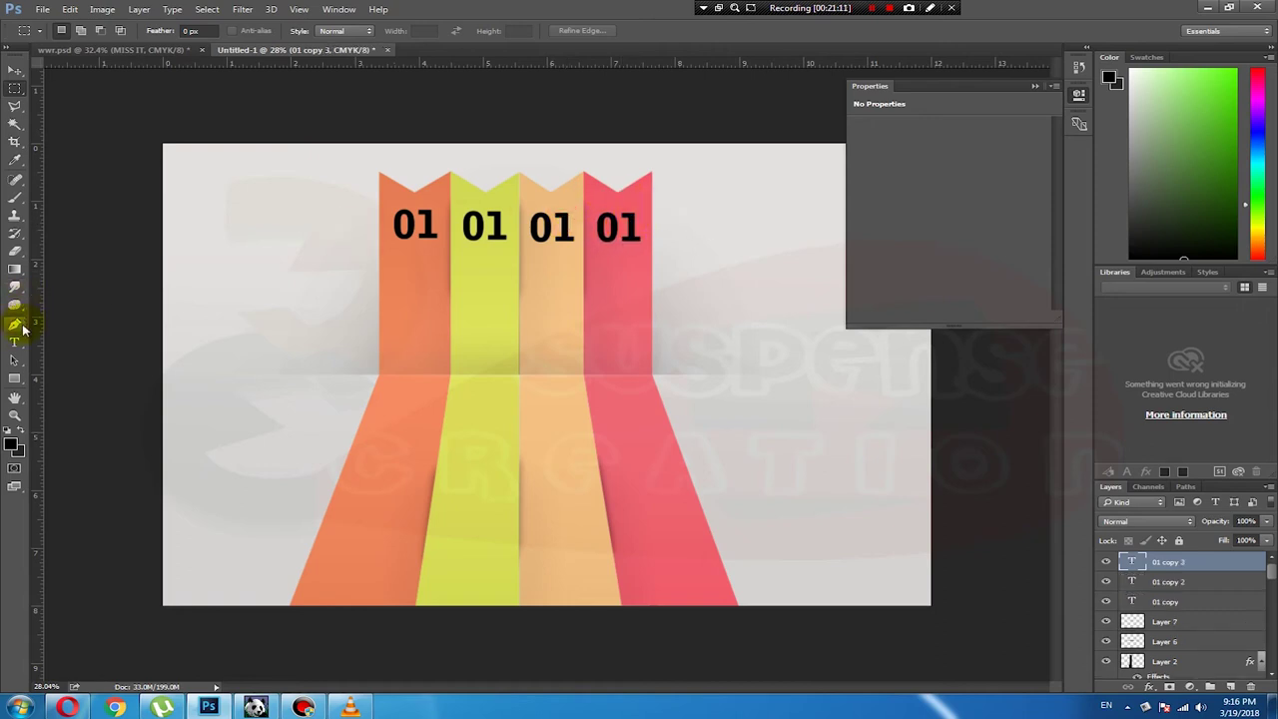
left_click(15, 339)
Step: Keep the first label as 01 and change the second label's last digit to read 02
left_click(424, 218)
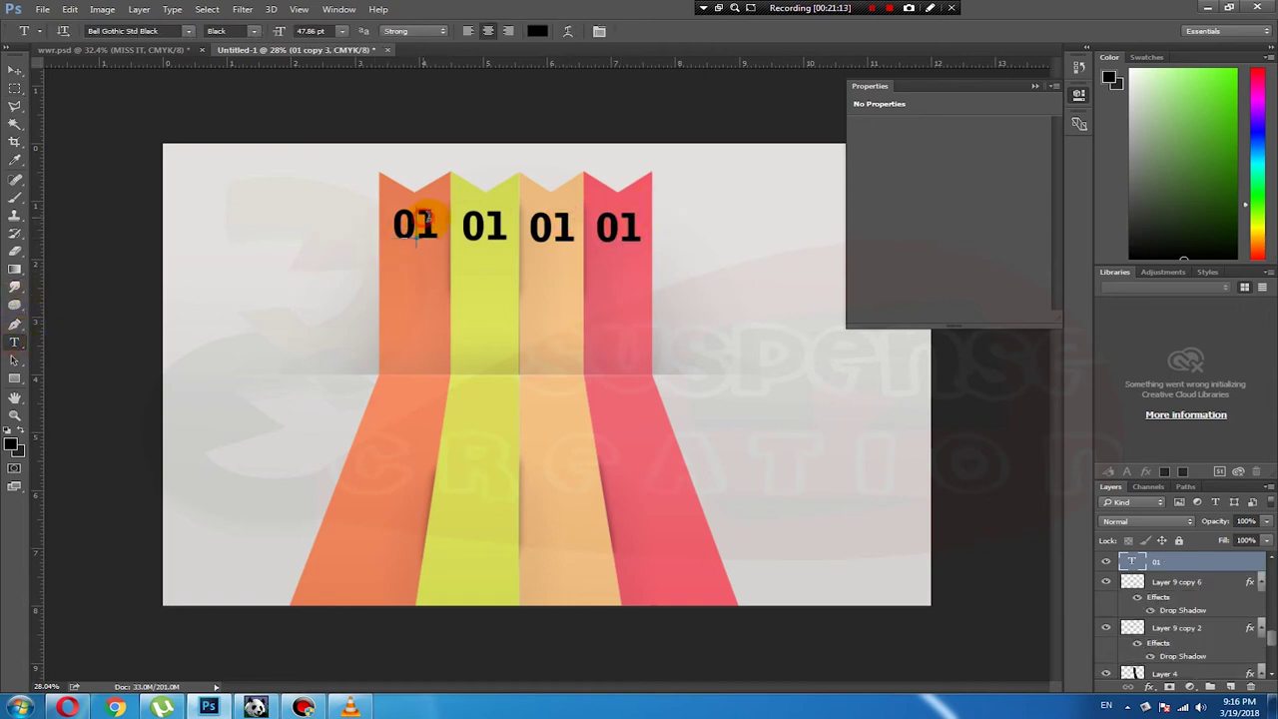
left_click_drag(426, 217, 436, 218)
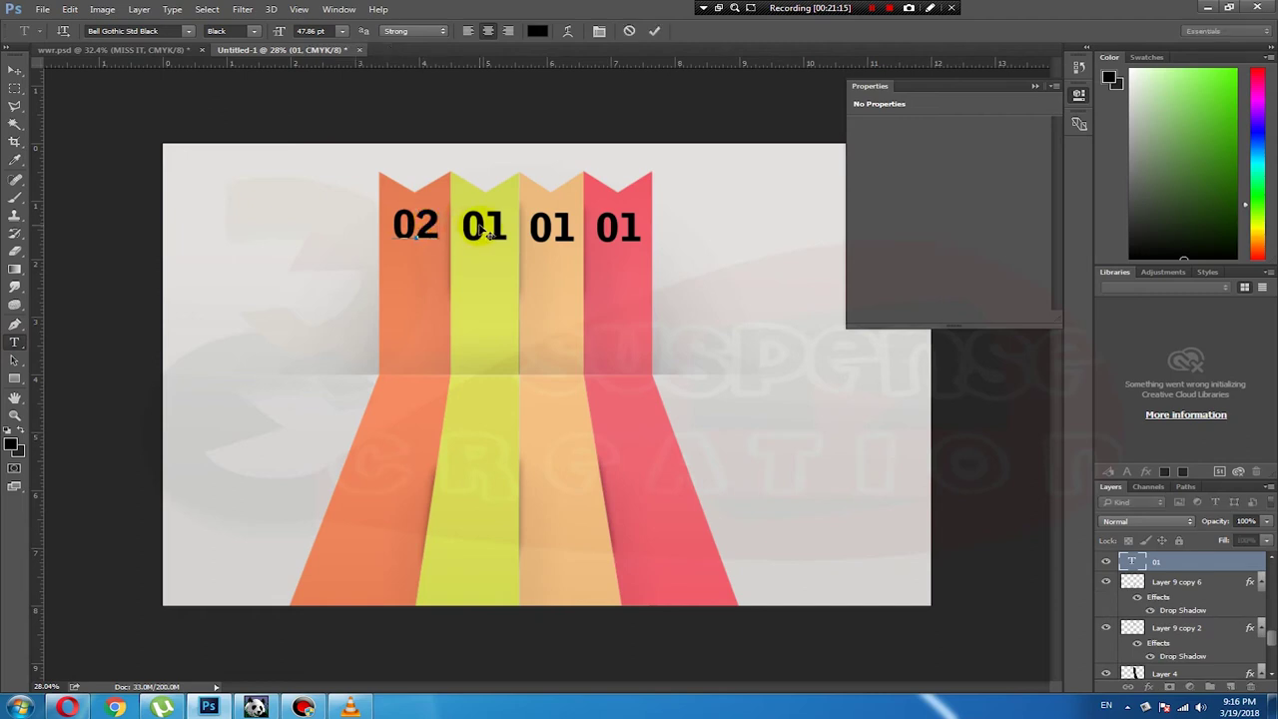
type("1")
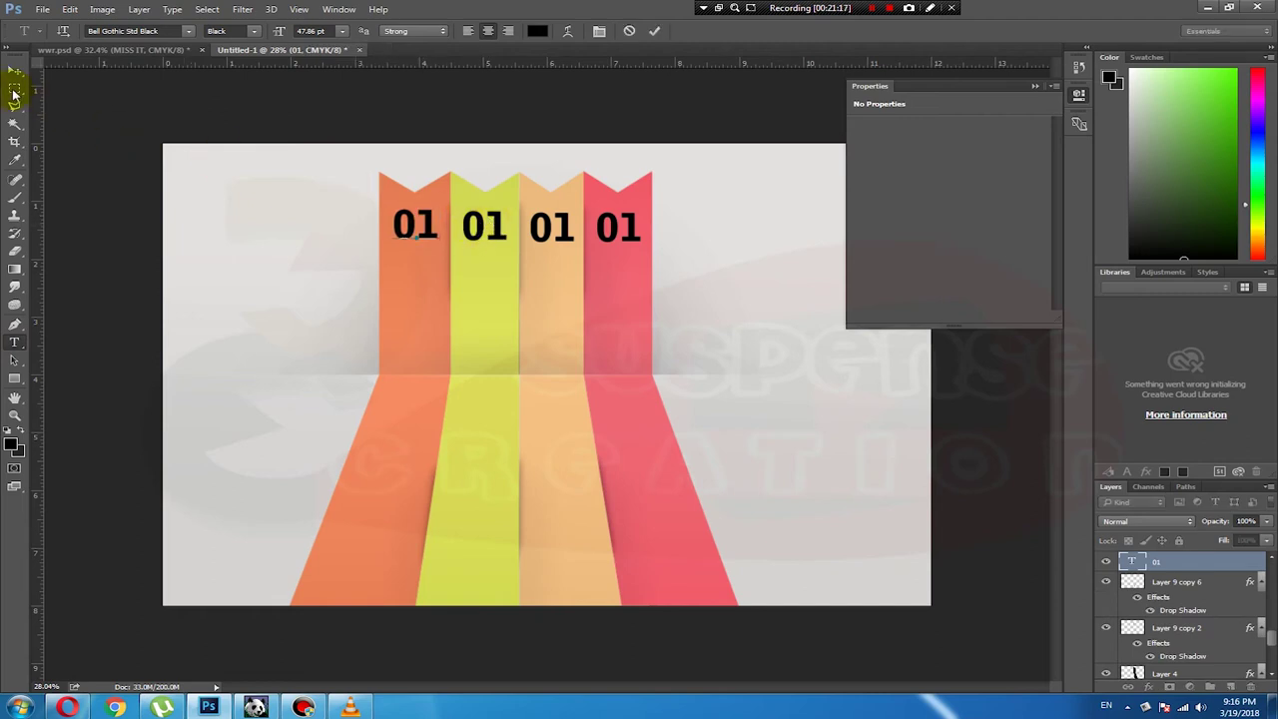
left_click(15, 341)
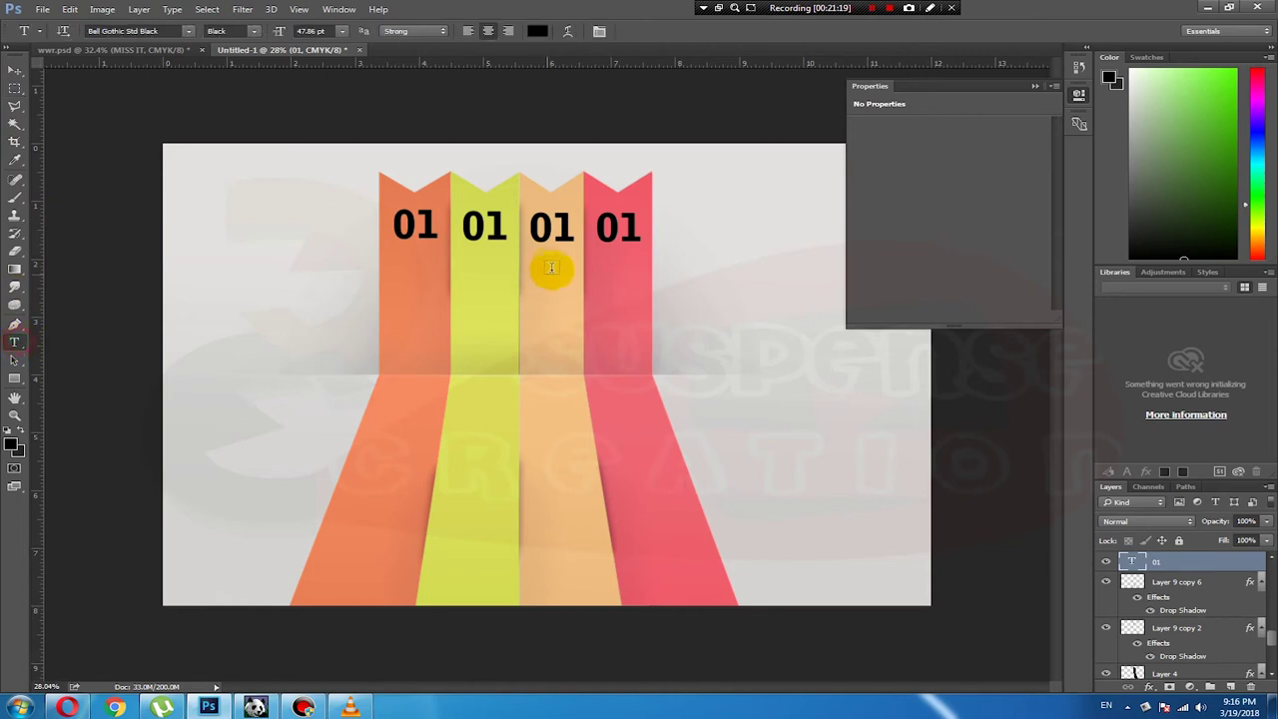
left_click_drag(490, 225, 509, 224)
type("1")
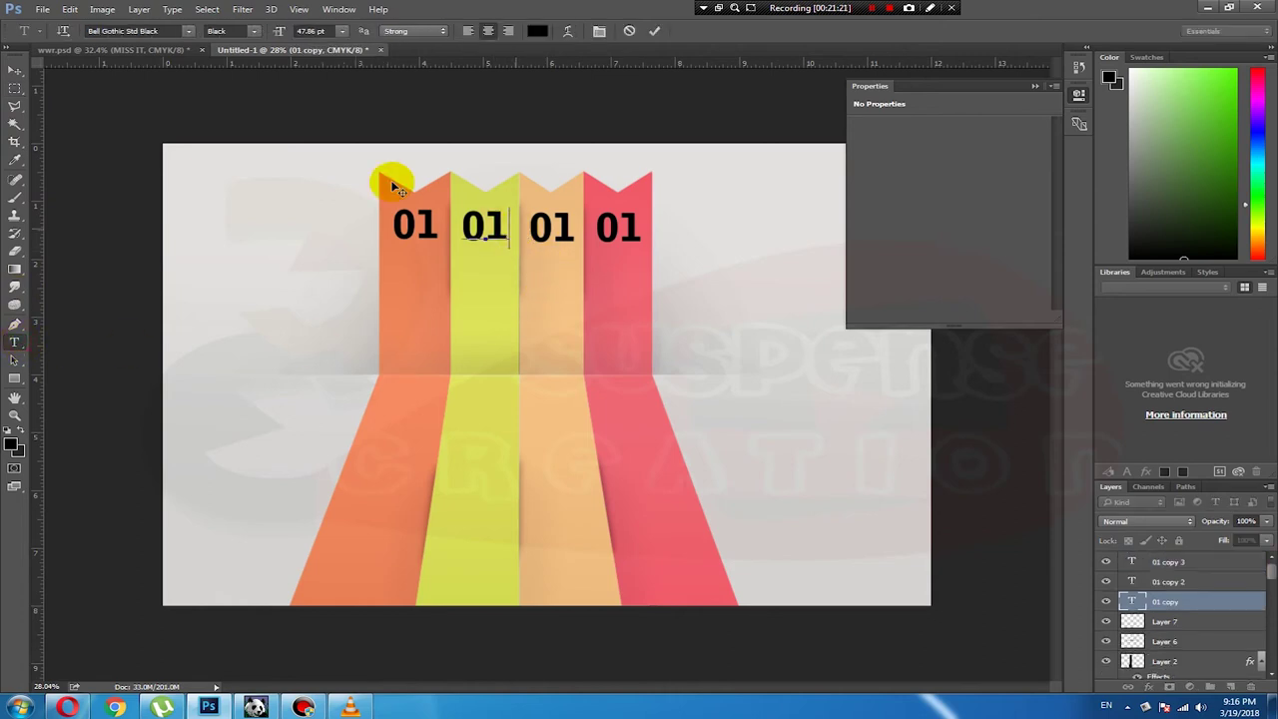
key("BackSpace")
type("2")
left_click(12, 90)
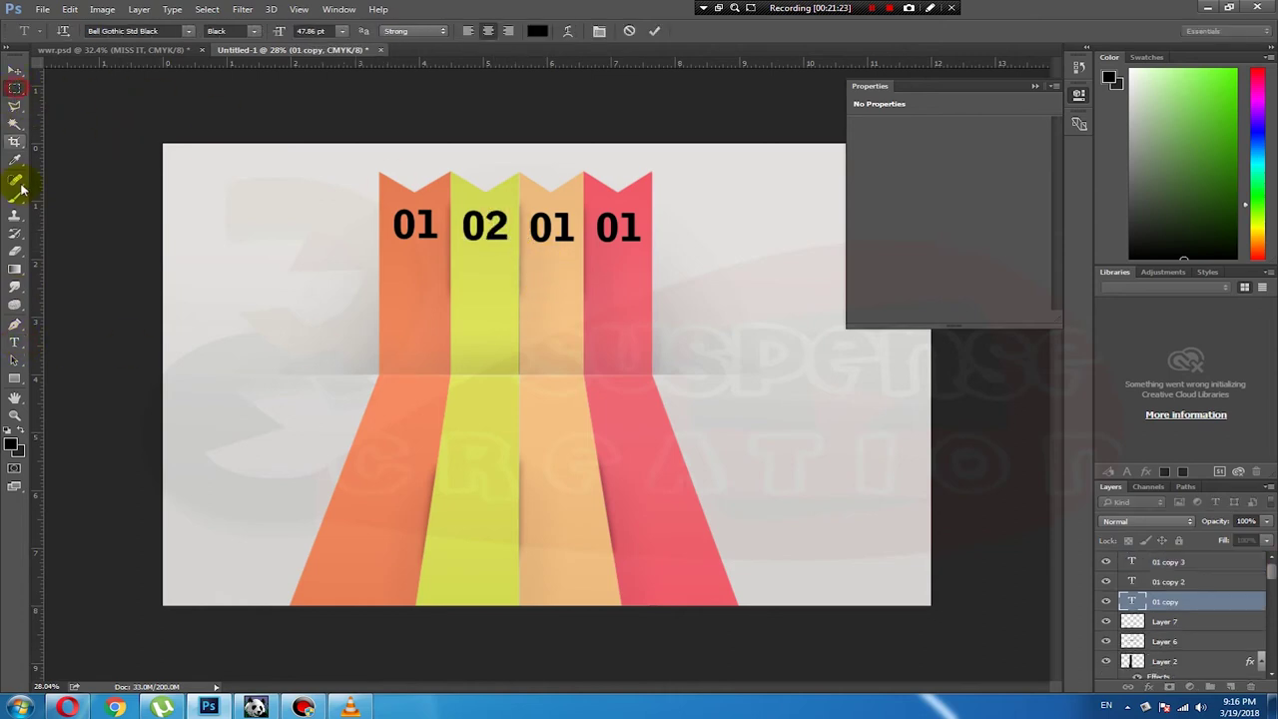
Step: Change the third and fourth labels to read 03 and 04
left_click(14, 343)
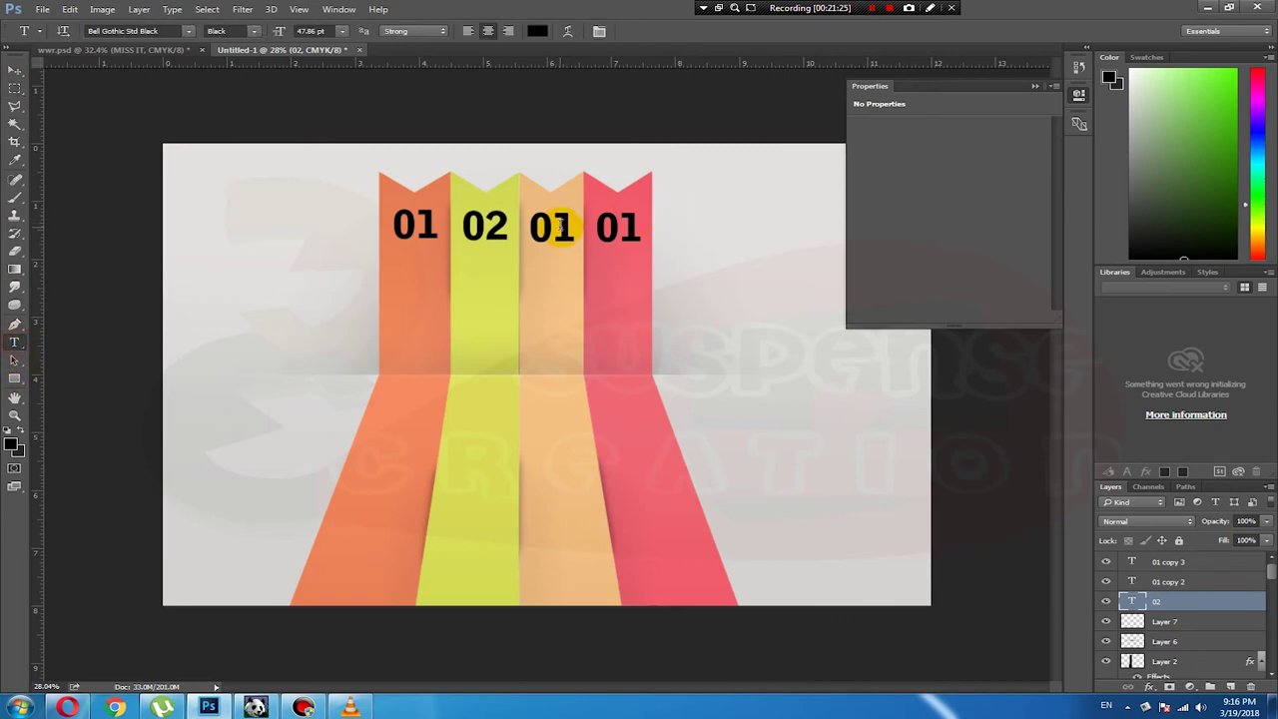
left_click_drag(550, 228, 575, 228)
type("3")
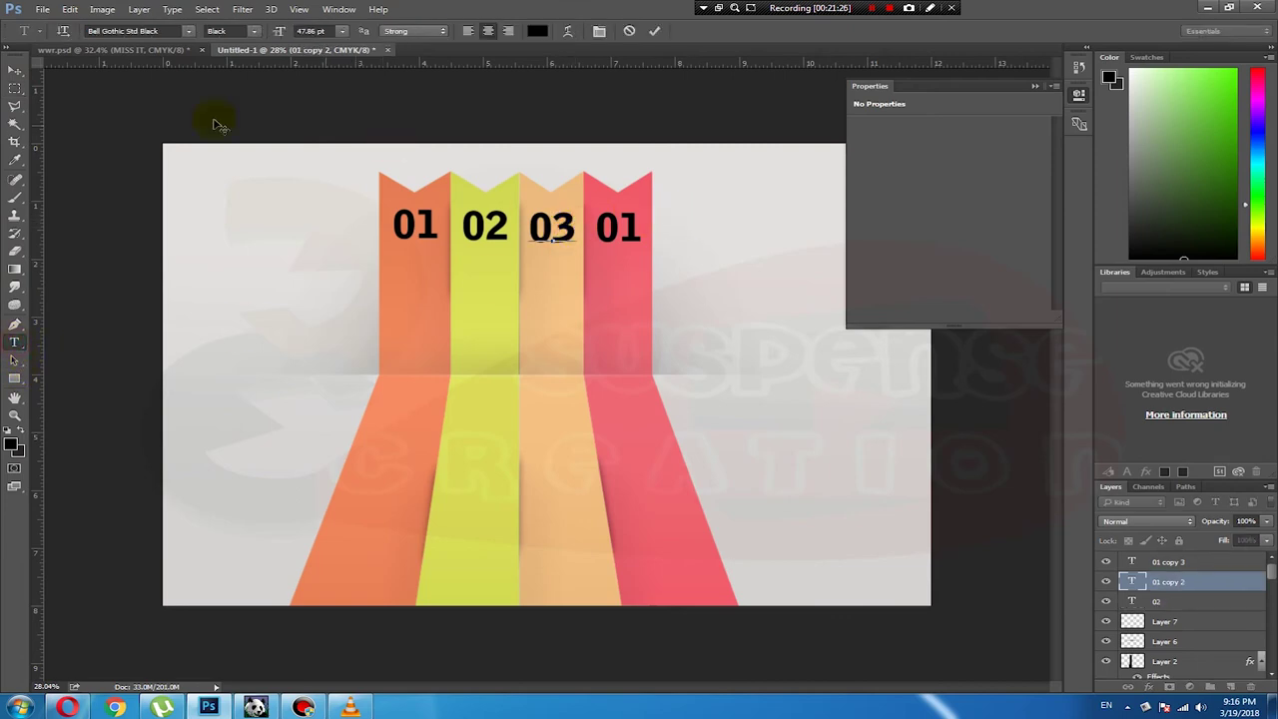
left_click(24, 88)
left_click(15, 346)
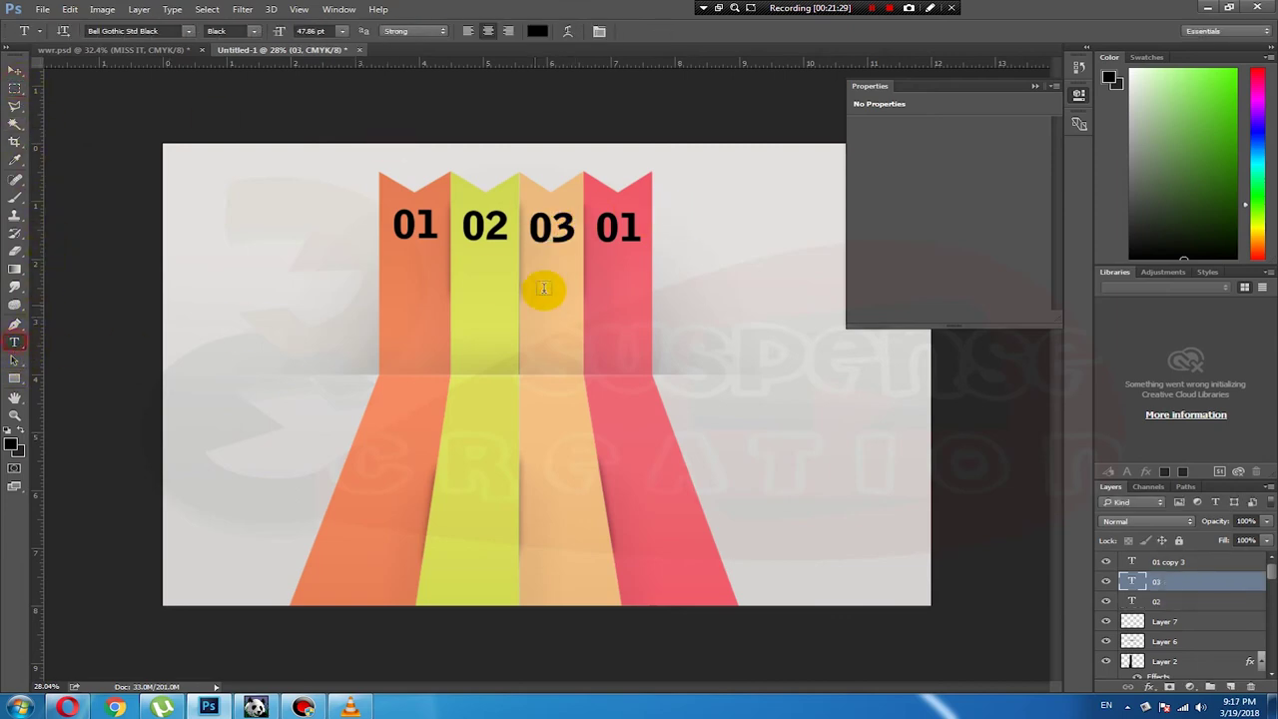
left_click_drag(621, 227, 643, 226)
type("4")
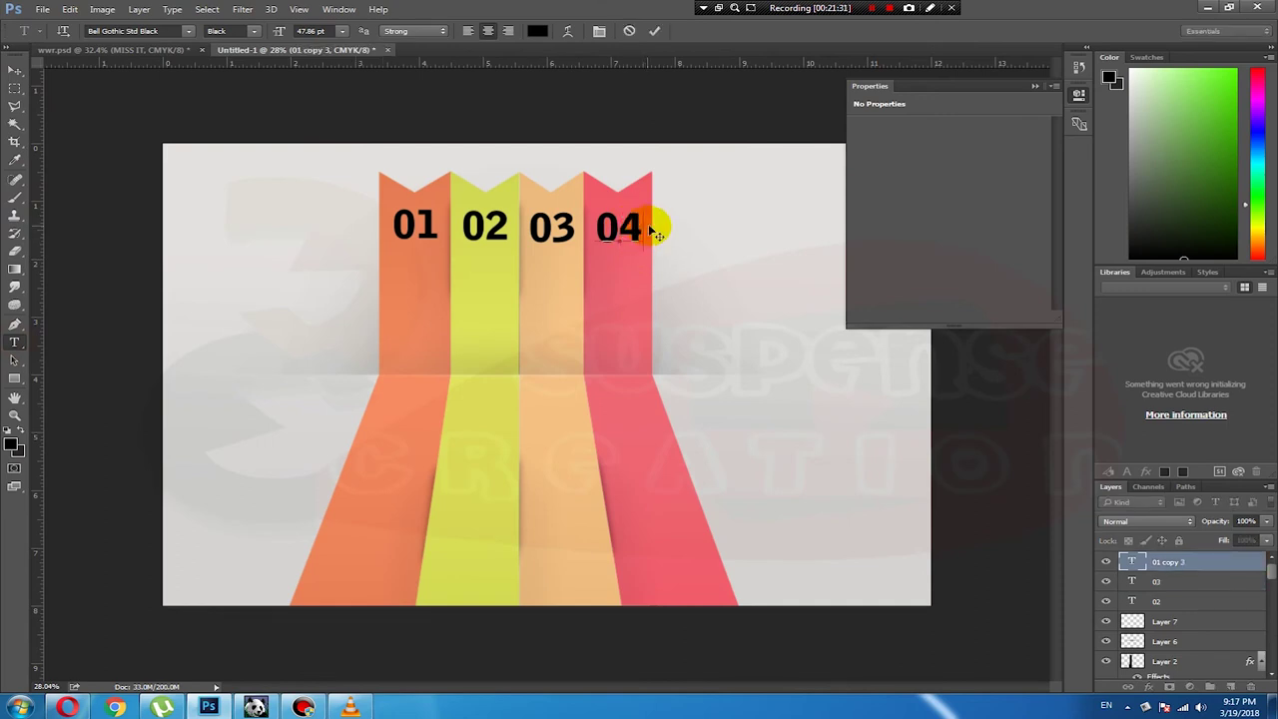
left_click(15, 86)
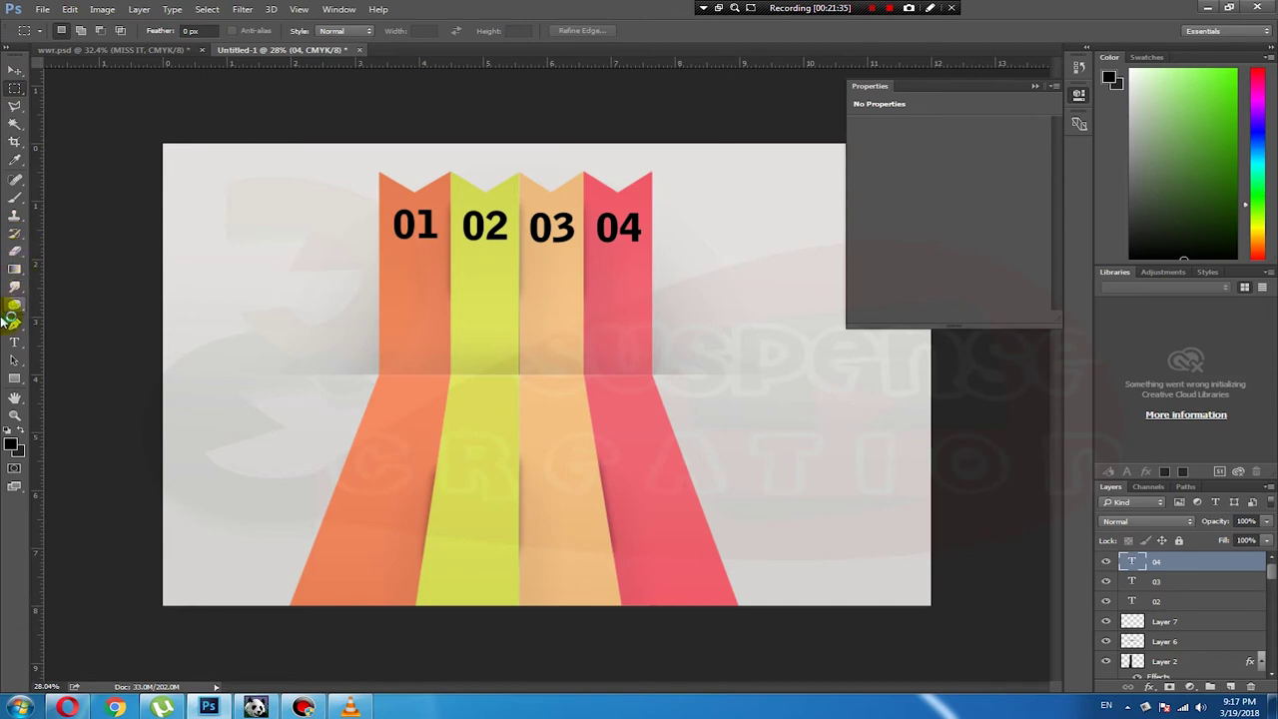
Step: Type the text SUSPENSECREATION on the lower orange stripe
left_click(15, 345)
left_click(382, 431)
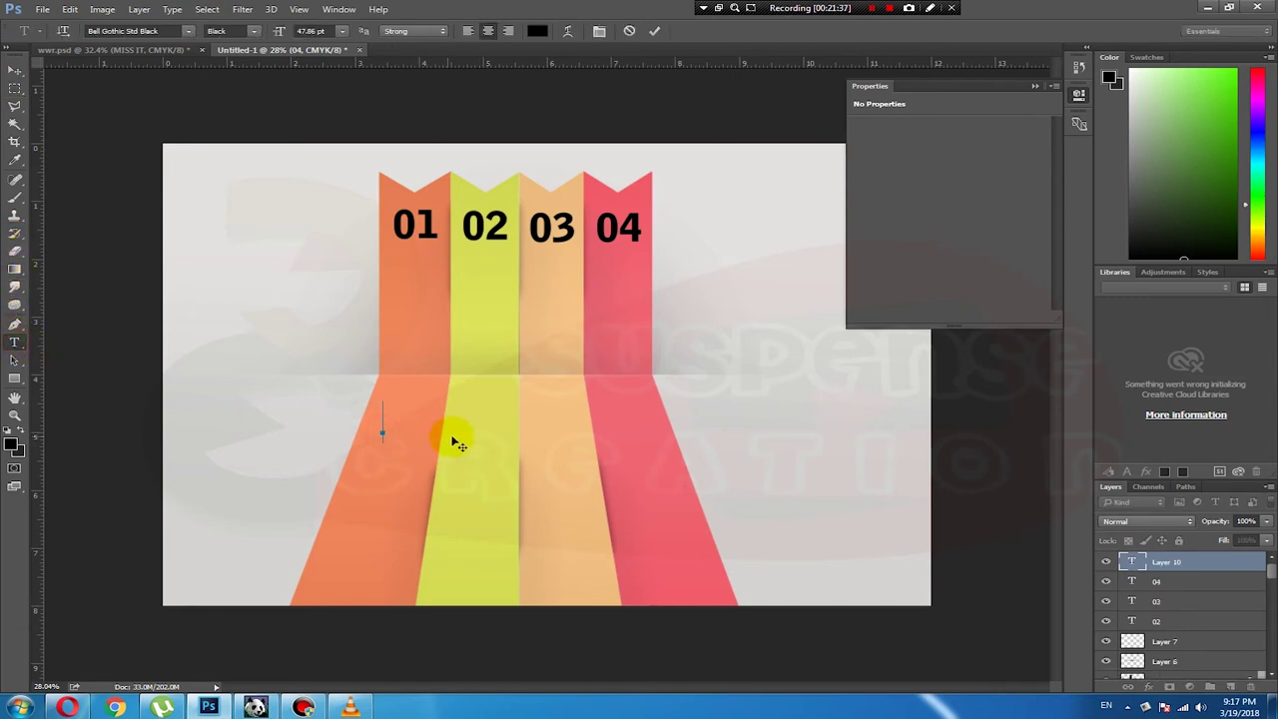
type("SUSPENSECRE")
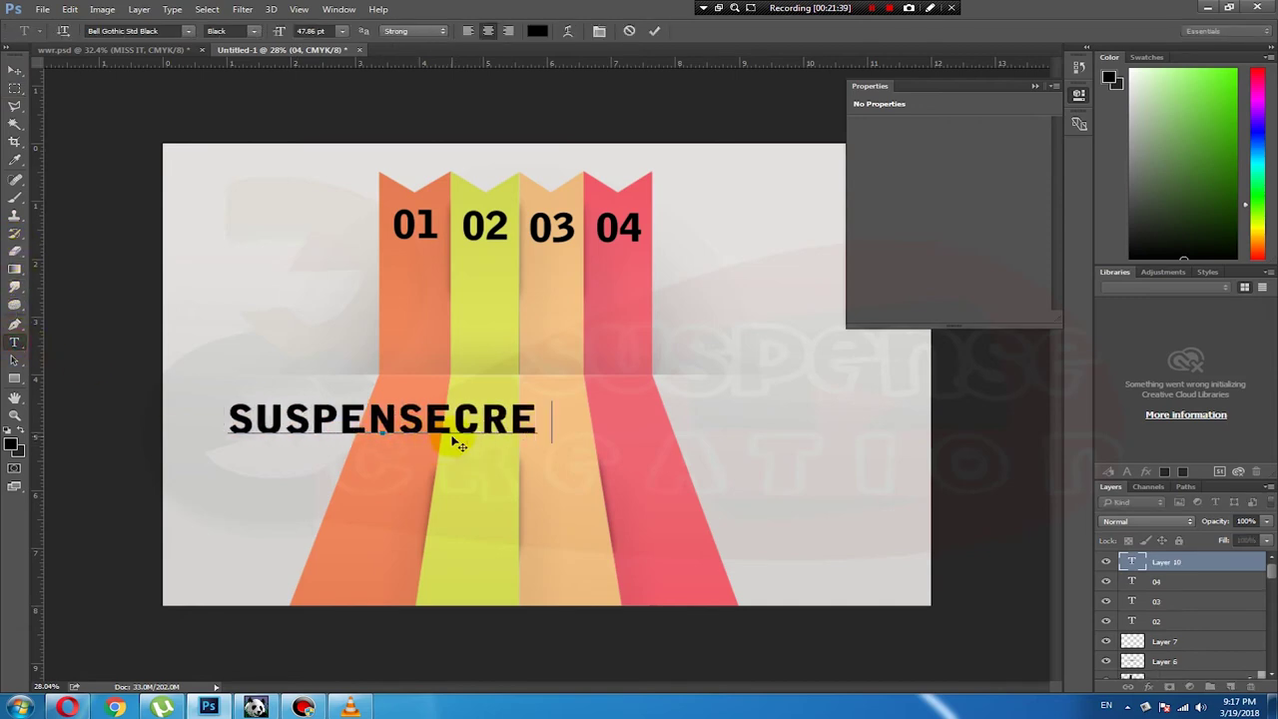
key("BackSpace")
type("ATION")
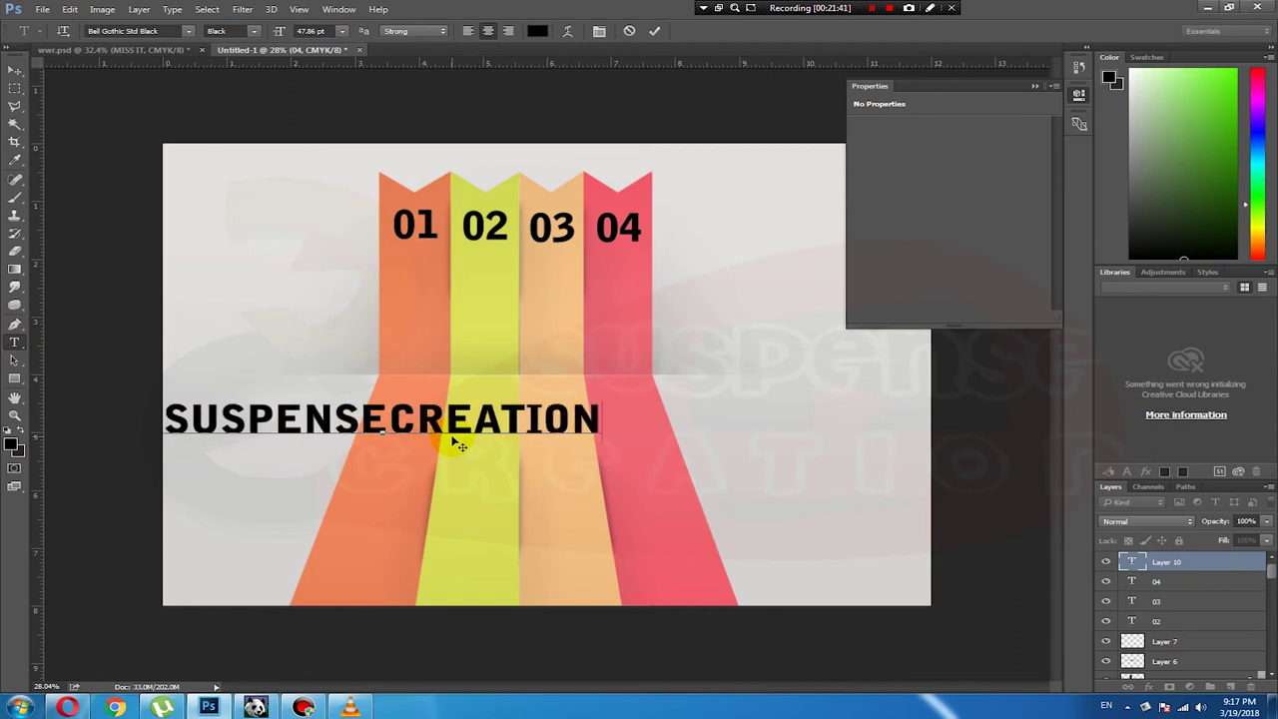
left_click(622, 570)
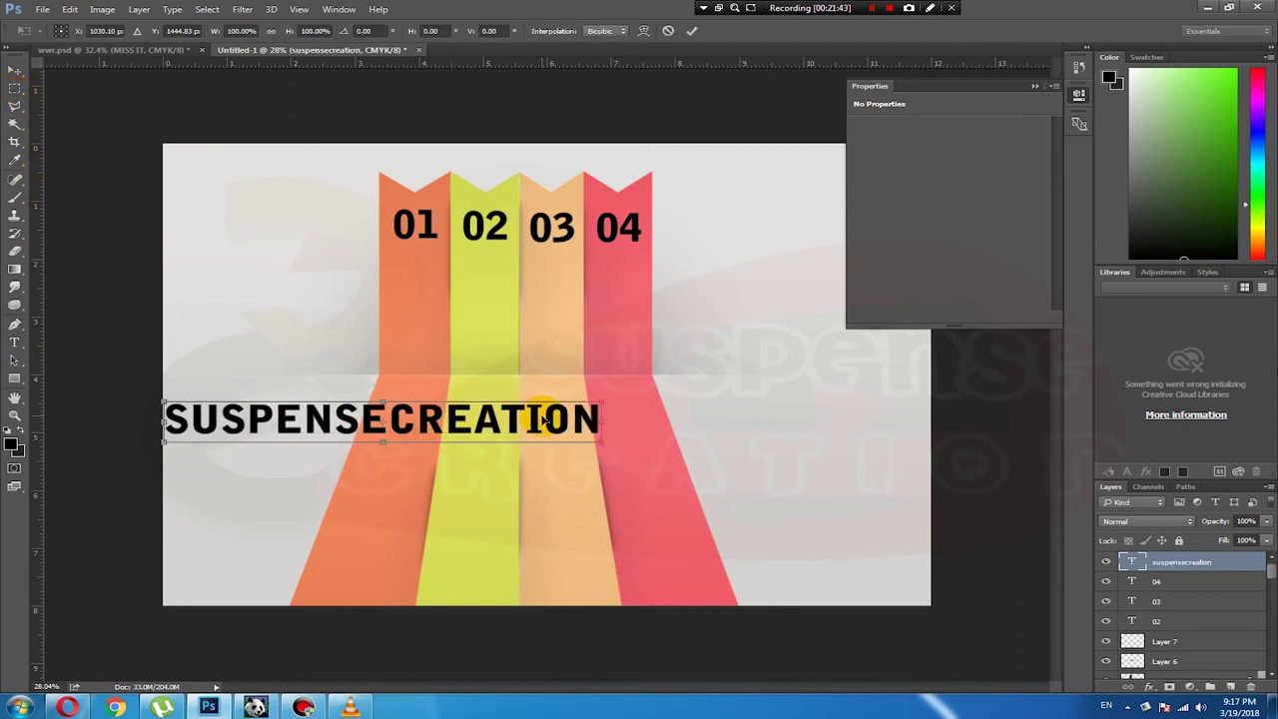
Step: Rotate the SUSPENSECREATION text 90° clockwise, then scale and tilt it onto the yellow stripe
left_click_drag(578, 415, 695, 477)
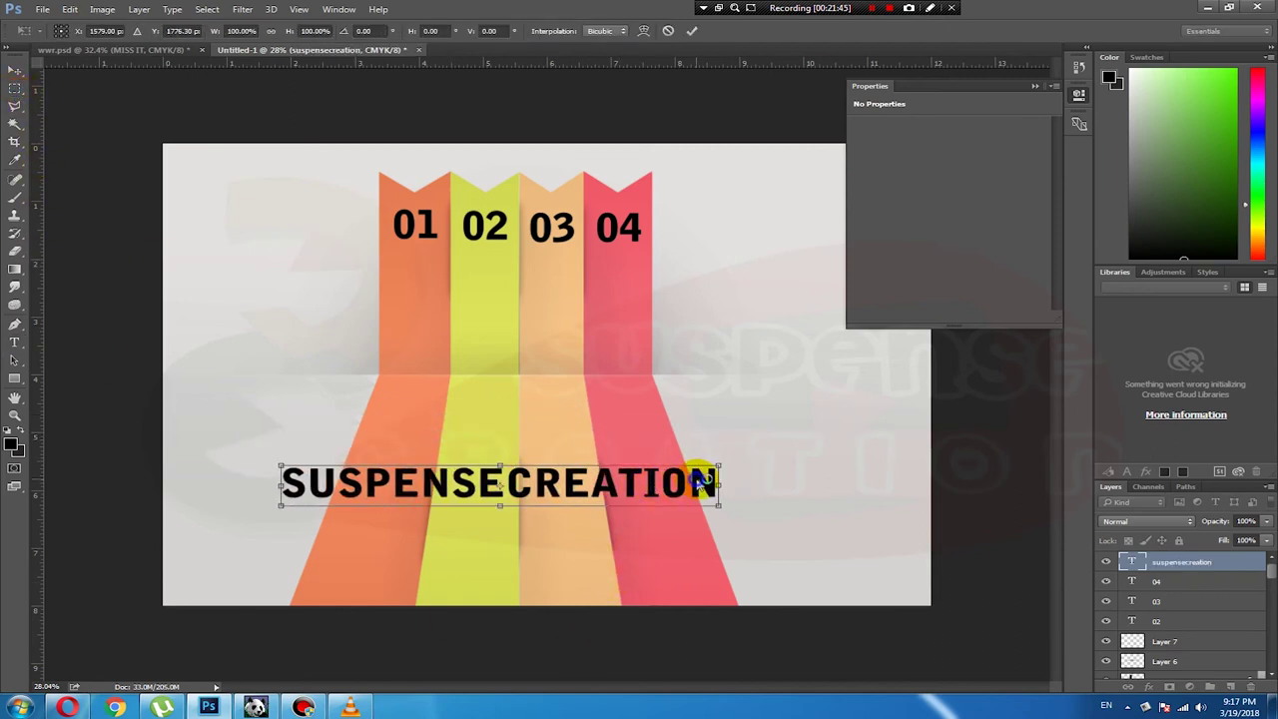
right_click(711, 477)
left_click(723, 417)
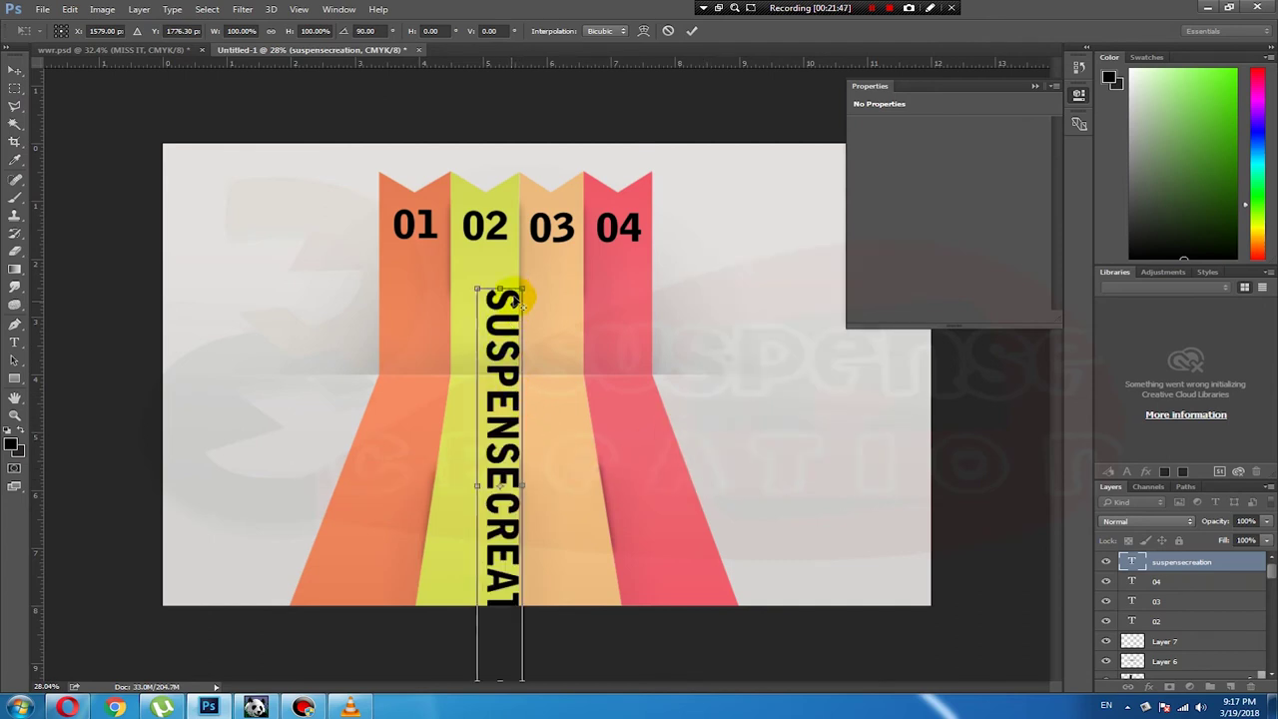
left_click_drag(521, 289, 515, 362)
mouse_move(522, 331)
left_mouse_down()
mouse_move(529, 348)
mouse_move(542, 337)
left_mouse_up()
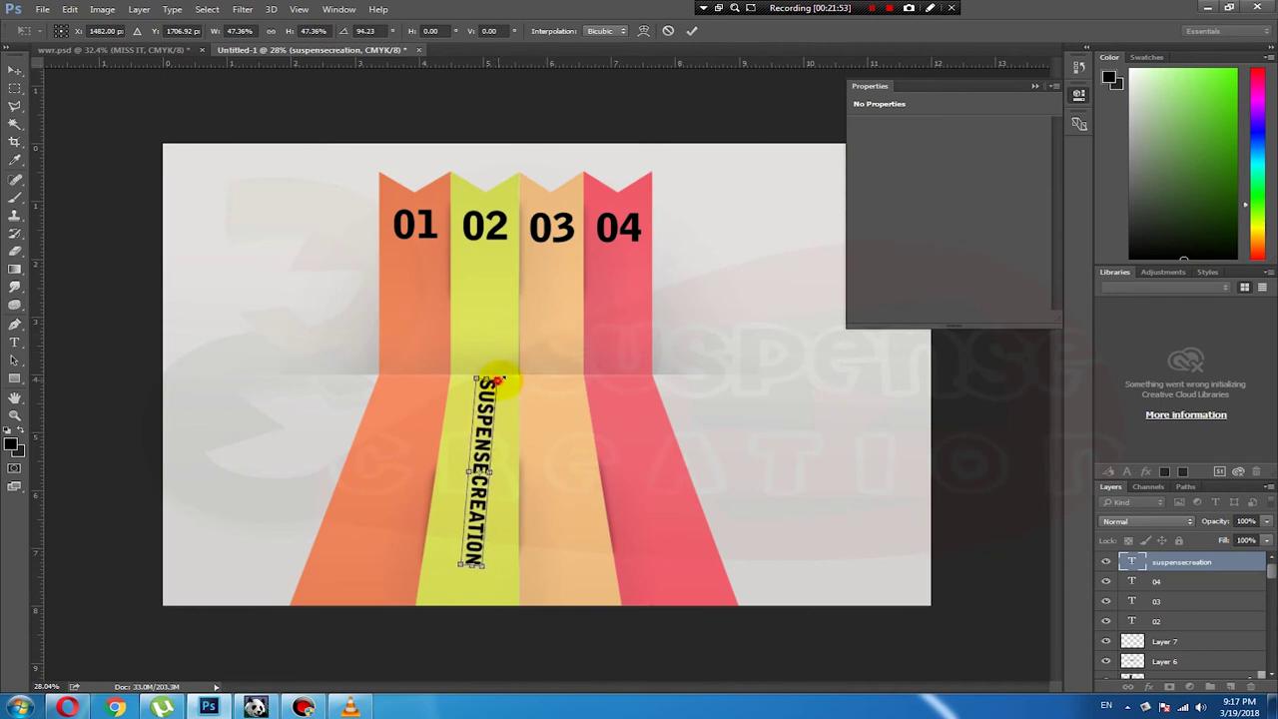
left_click_drag(490, 376, 506, 378)
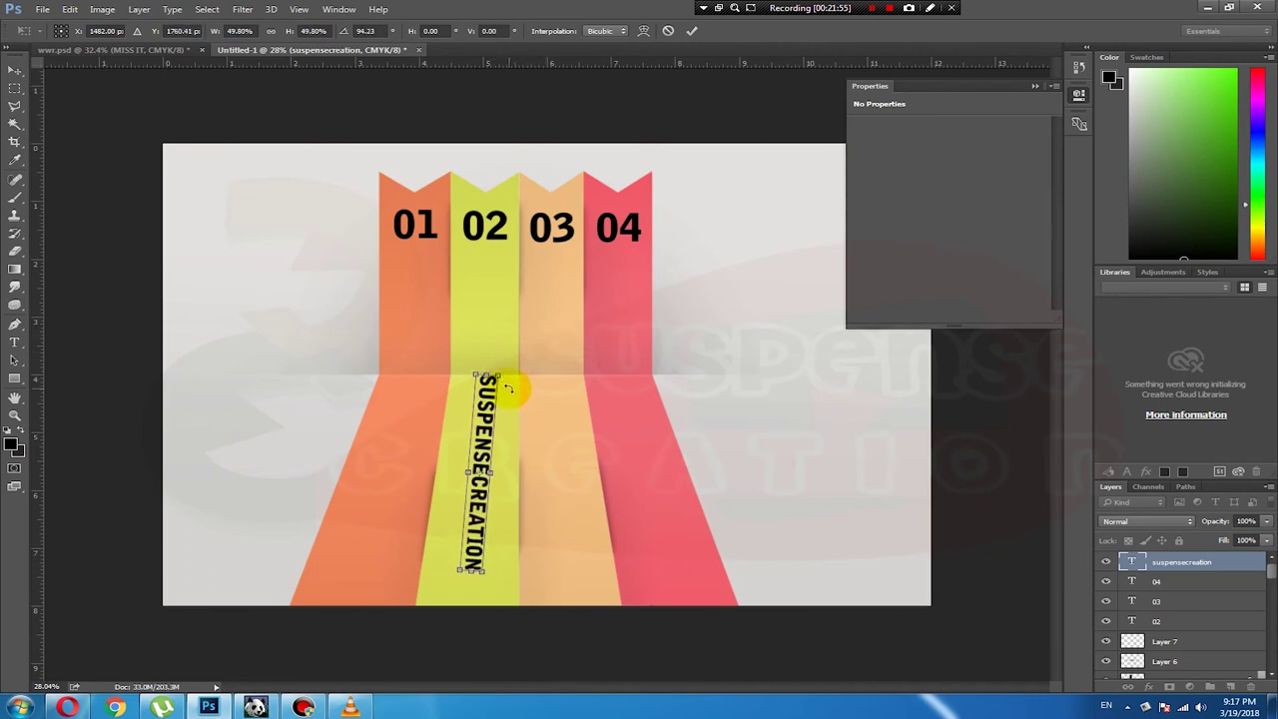
key("Return")
Step: Copy the vertical text onto the 03 stripe, tilt it to fit, and retype it as DESIGN
key("m")
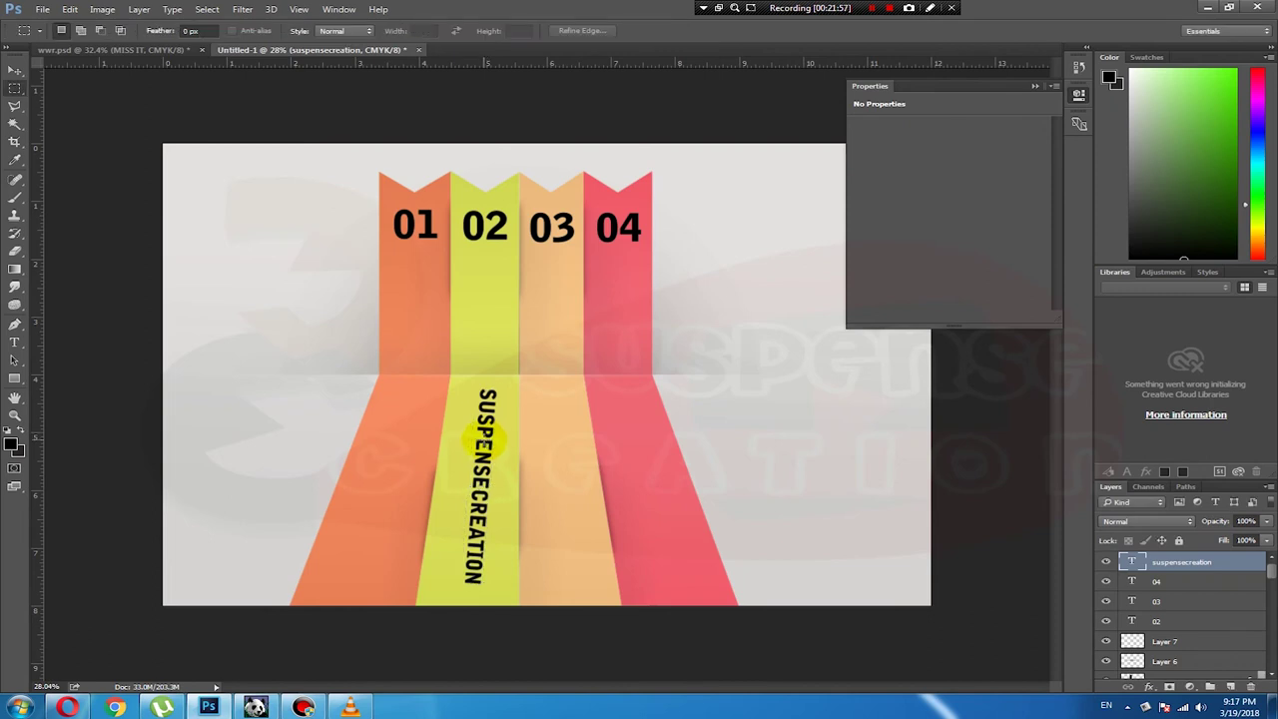
left_click_drag(483, 441, 557, 435)
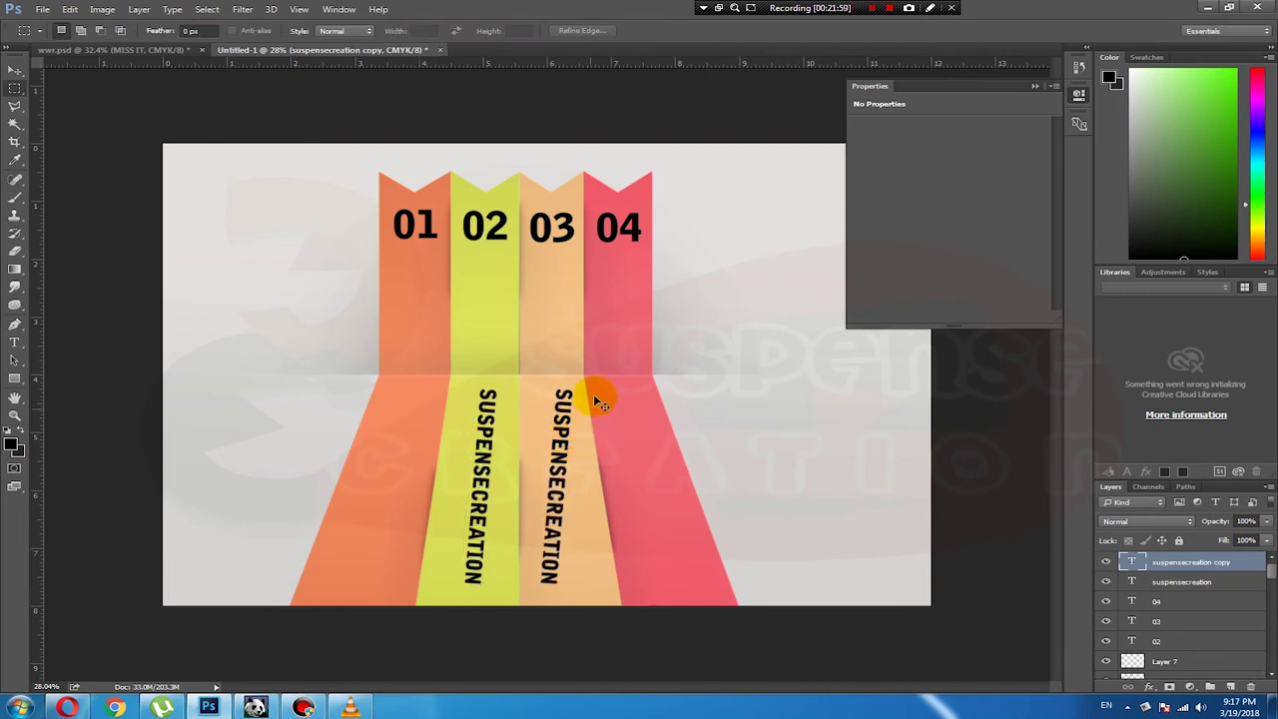
key("ctrl+t")
left_click_drag(593, 394, 605, 353)
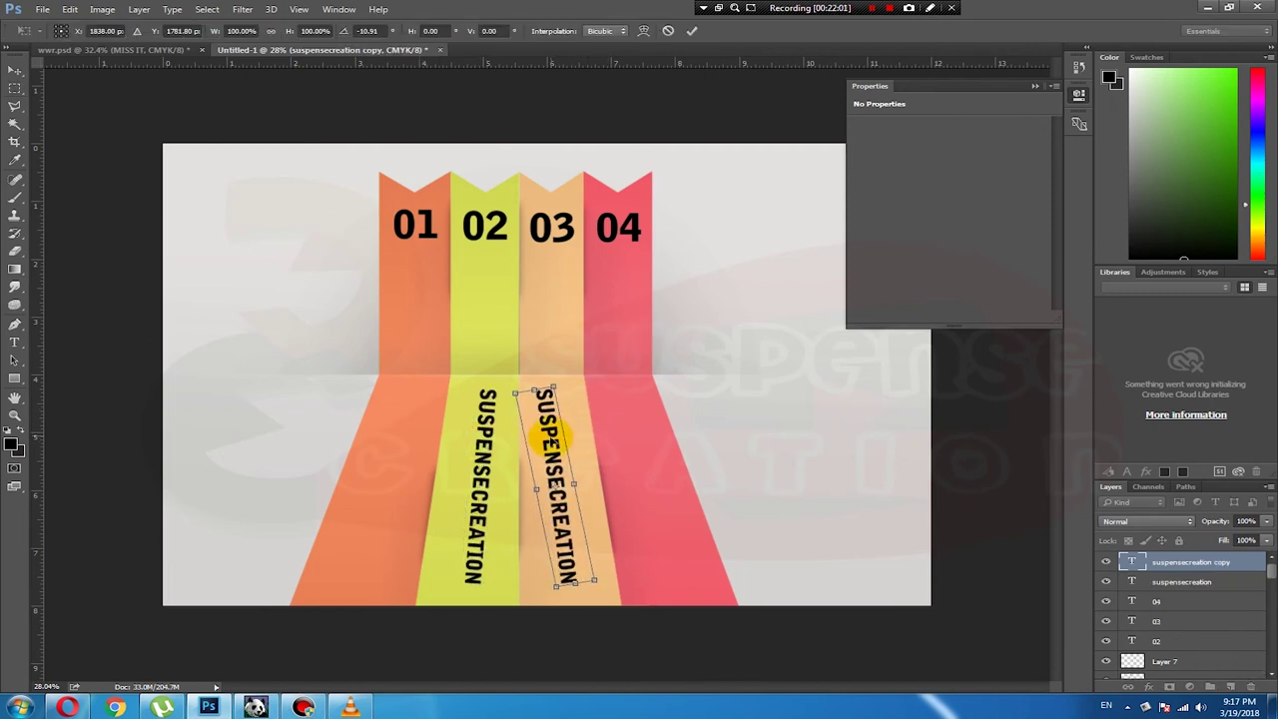
left_click_drag(549, 443, 557, 445)
key("Return")
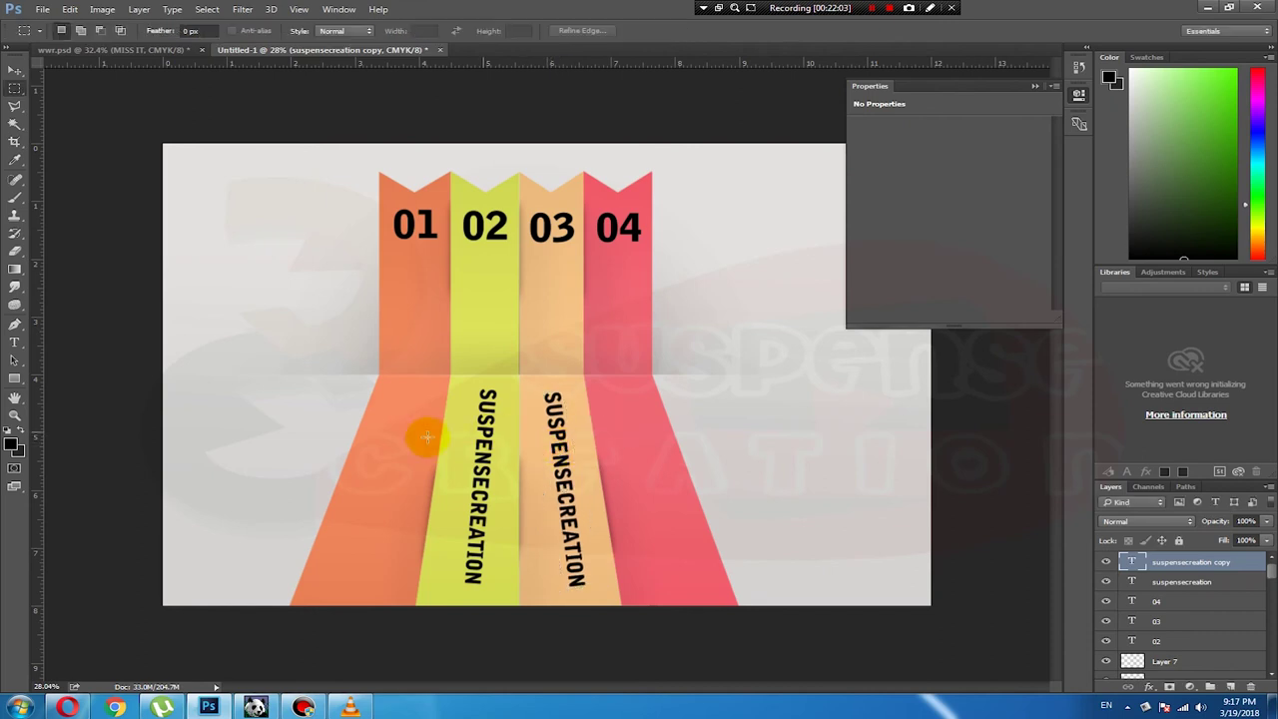
left_click(14, 342)
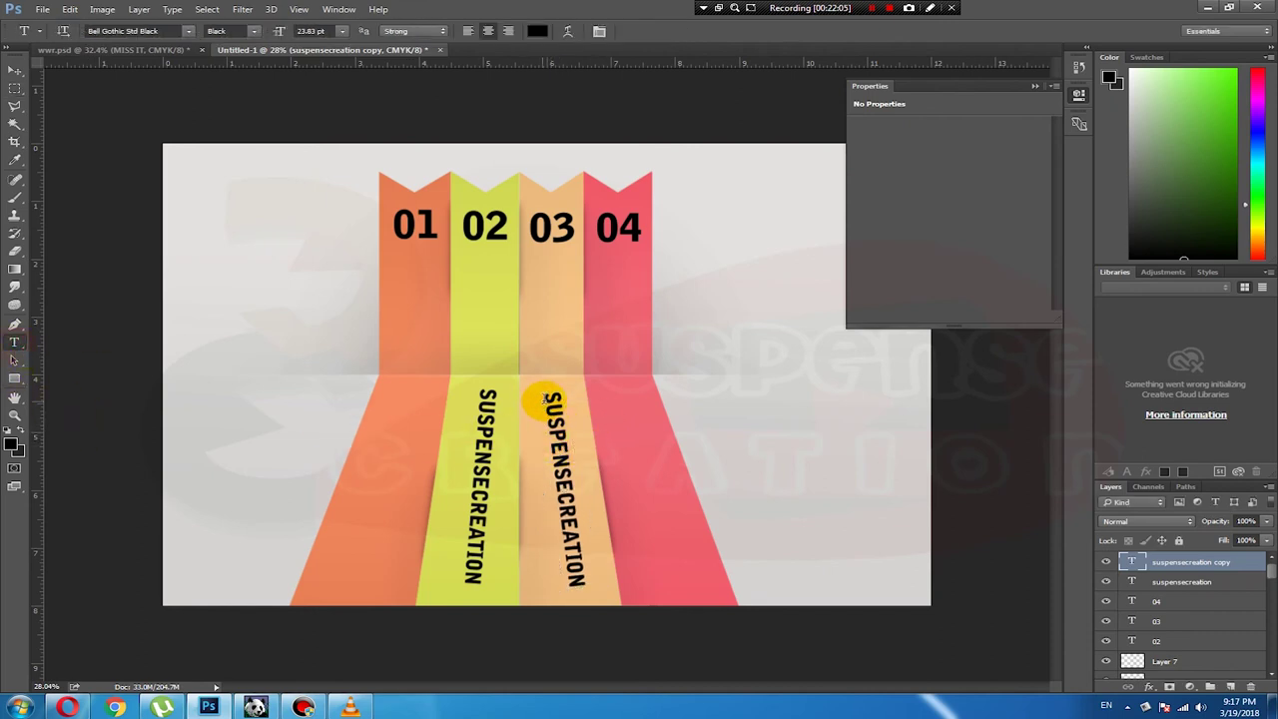
left_click(548, 399)
double_click(569, 444)
key("BackSpace")
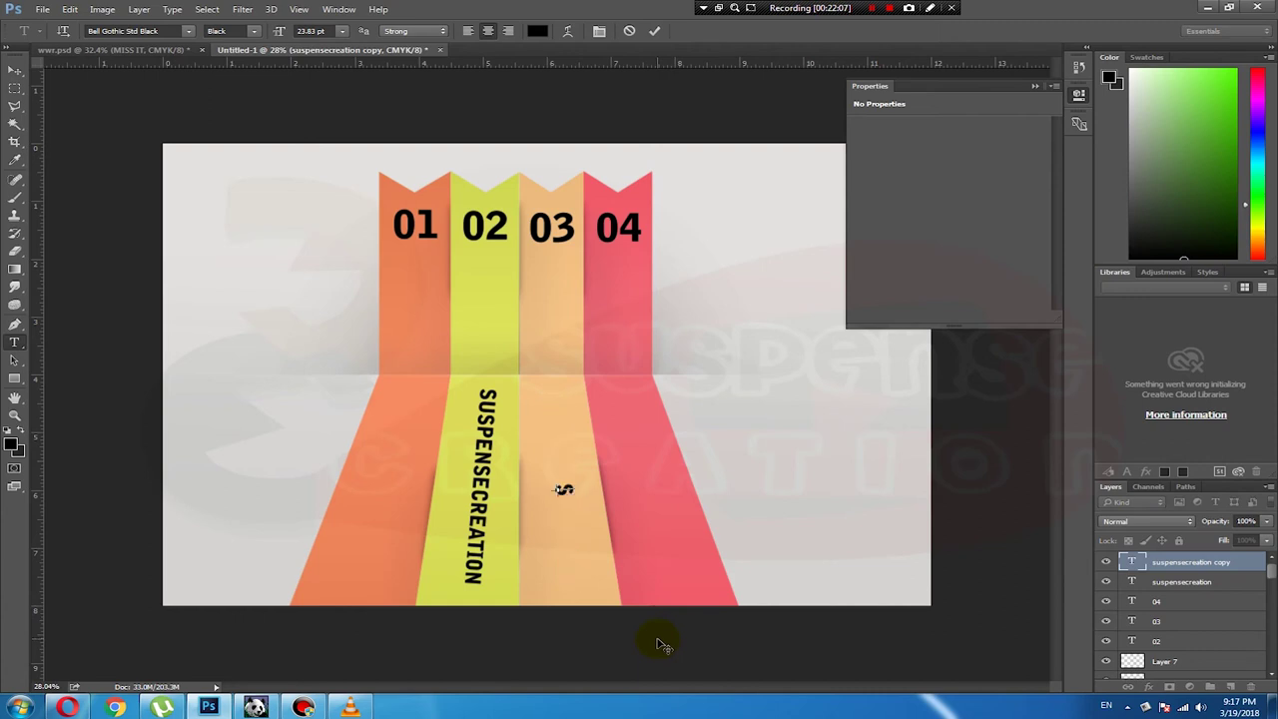
type("DESIGN")
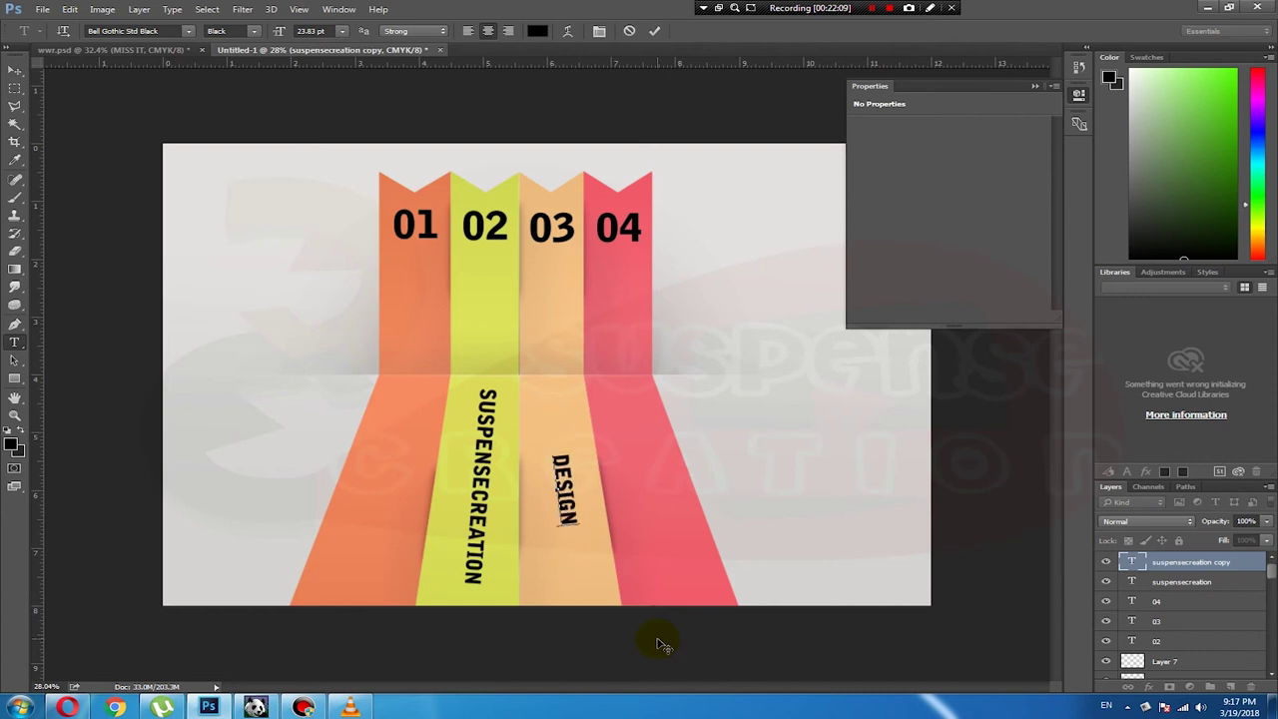
left_click(16, 92)
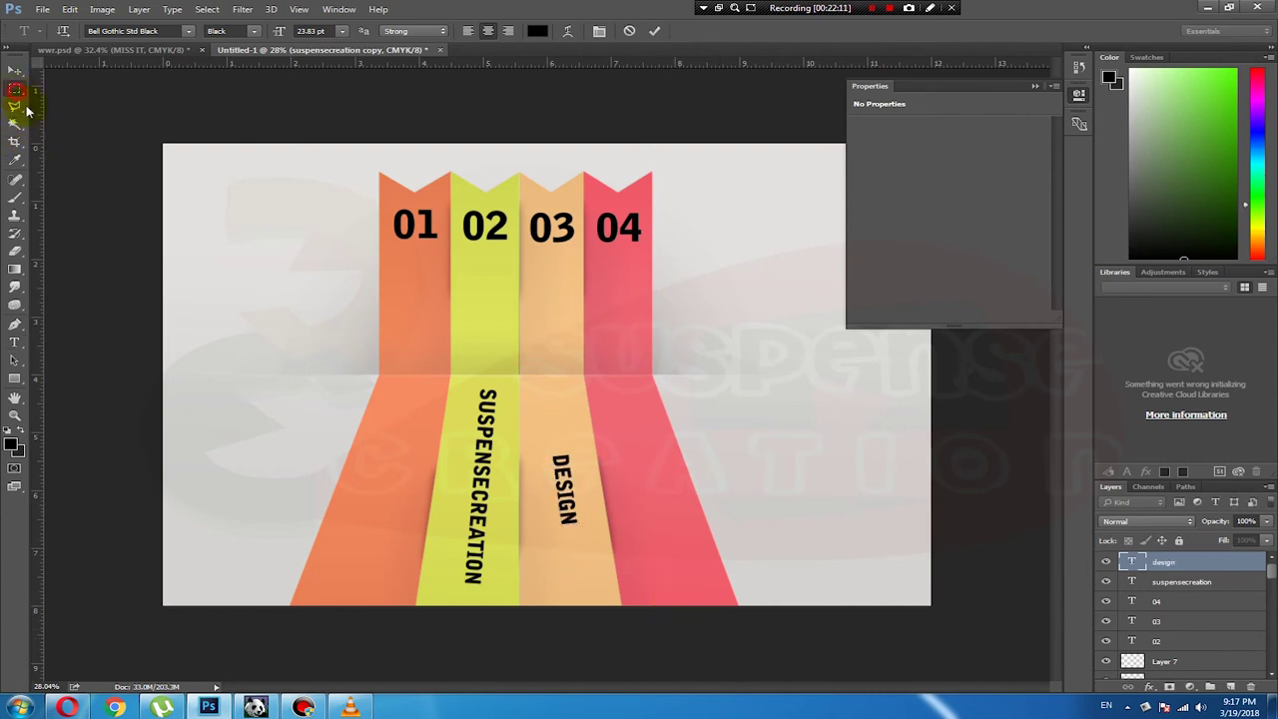
Step: Copy DESIGN onto the red 04 stripe, retype it as TUTORIALS, and tilt it along the stripe
left_click(15, 342)
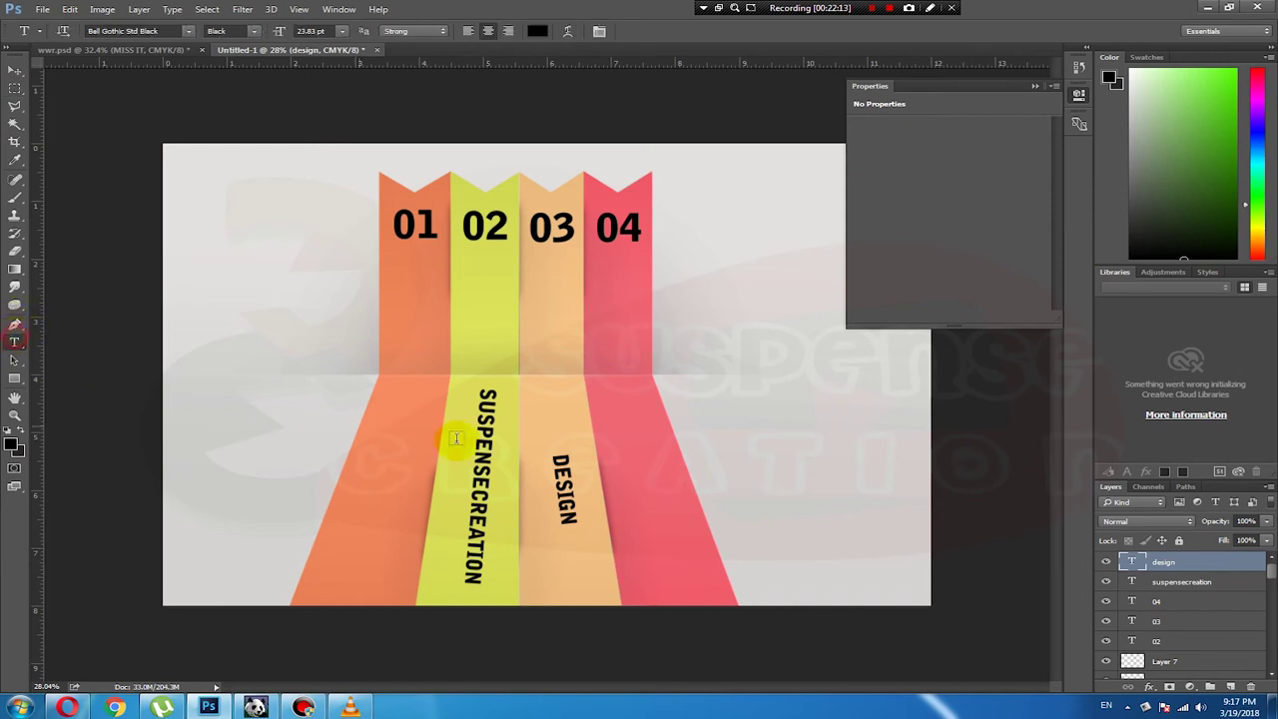
left_click_drag(614, 474, 647, 463)
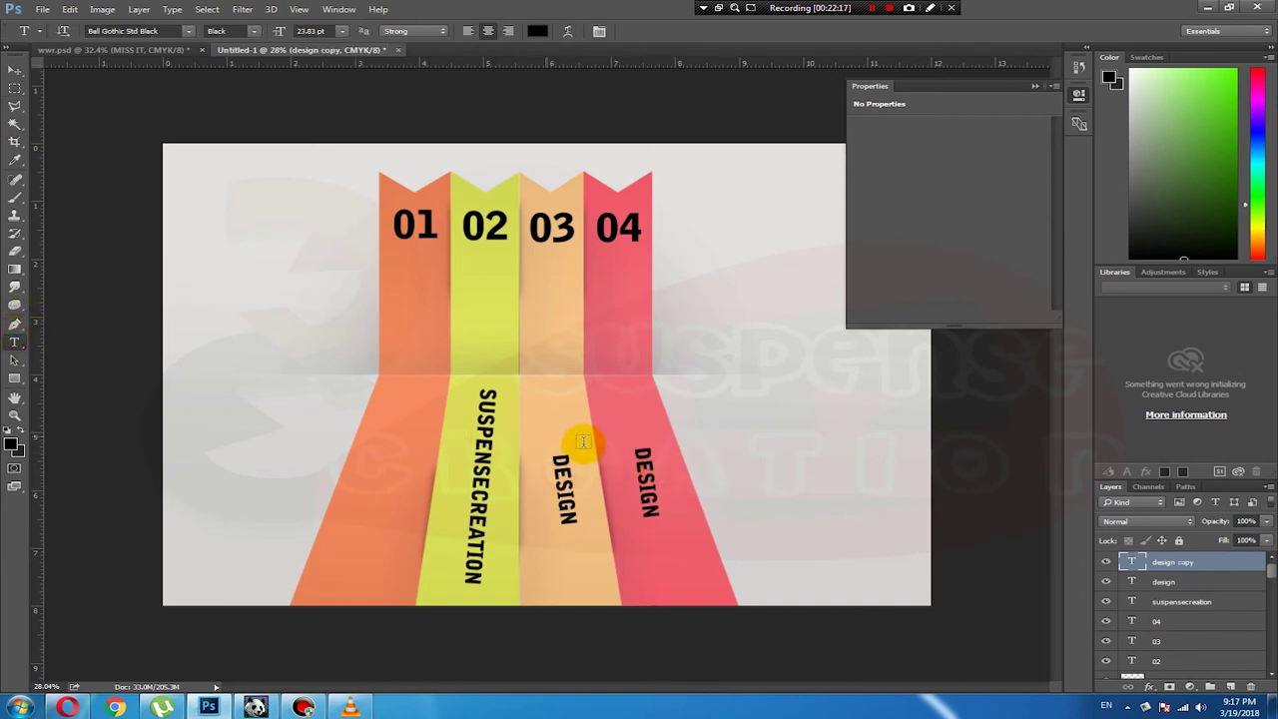
double_click(644, 459)
left_click(644, 456)
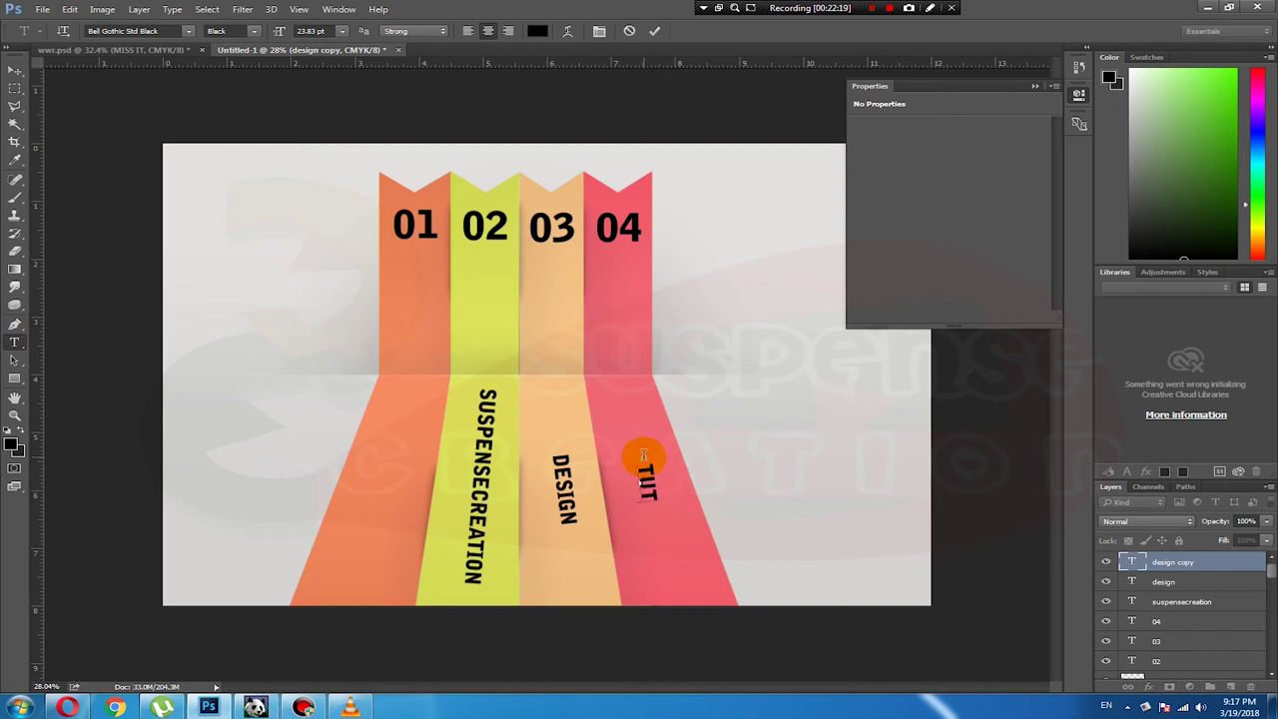
type("TUTORIALS")
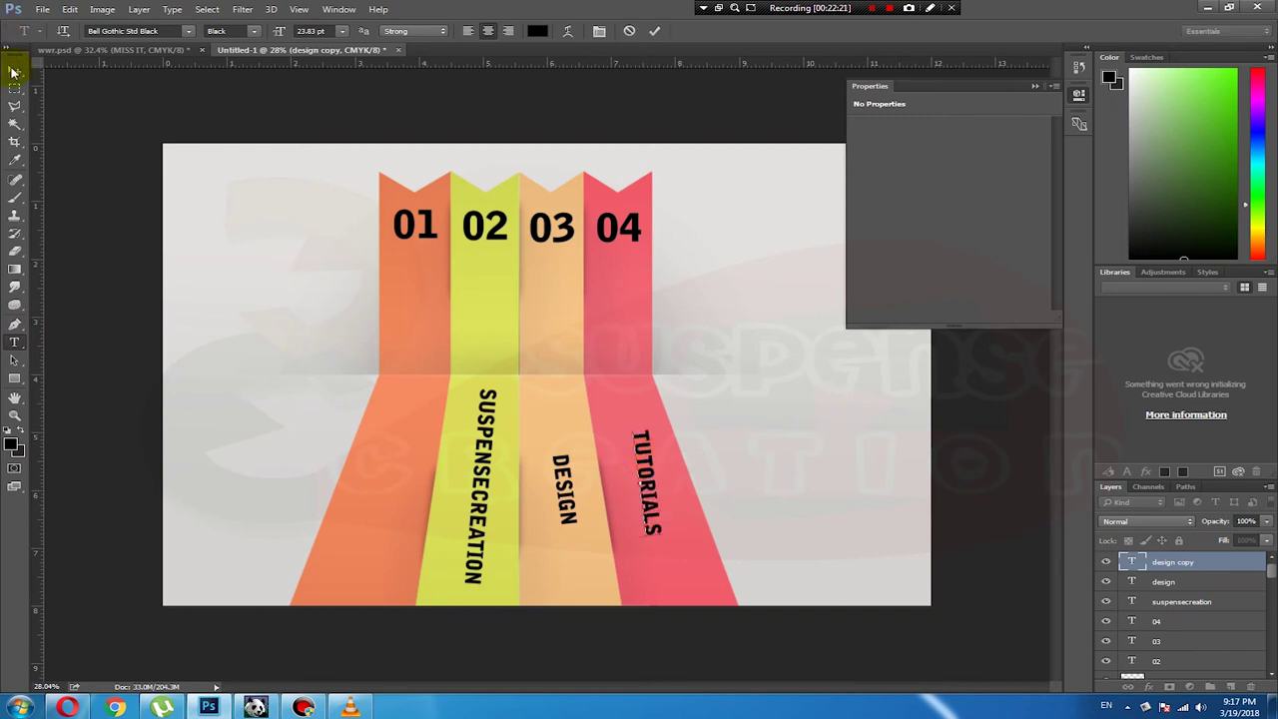
left_click(14, 88)
key("ctrl+t")
left_click_drag(736, 356, 701, 372)
double_click(661, 461)
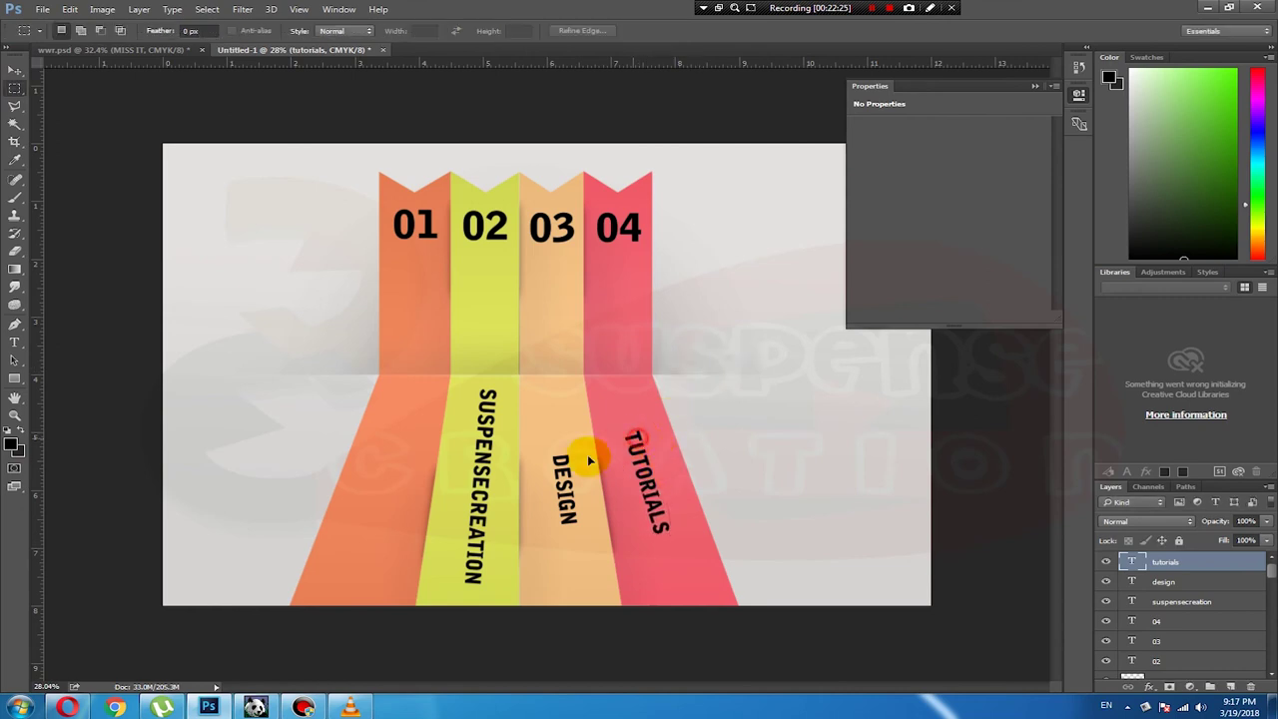
Step: Copy the TUTORIALS label onto the orange 01 stripe and retype it as TAMIL VIDEOS
left_click_drag(589, 459, 472, 434)
key("ctrl+t")
key("Return")
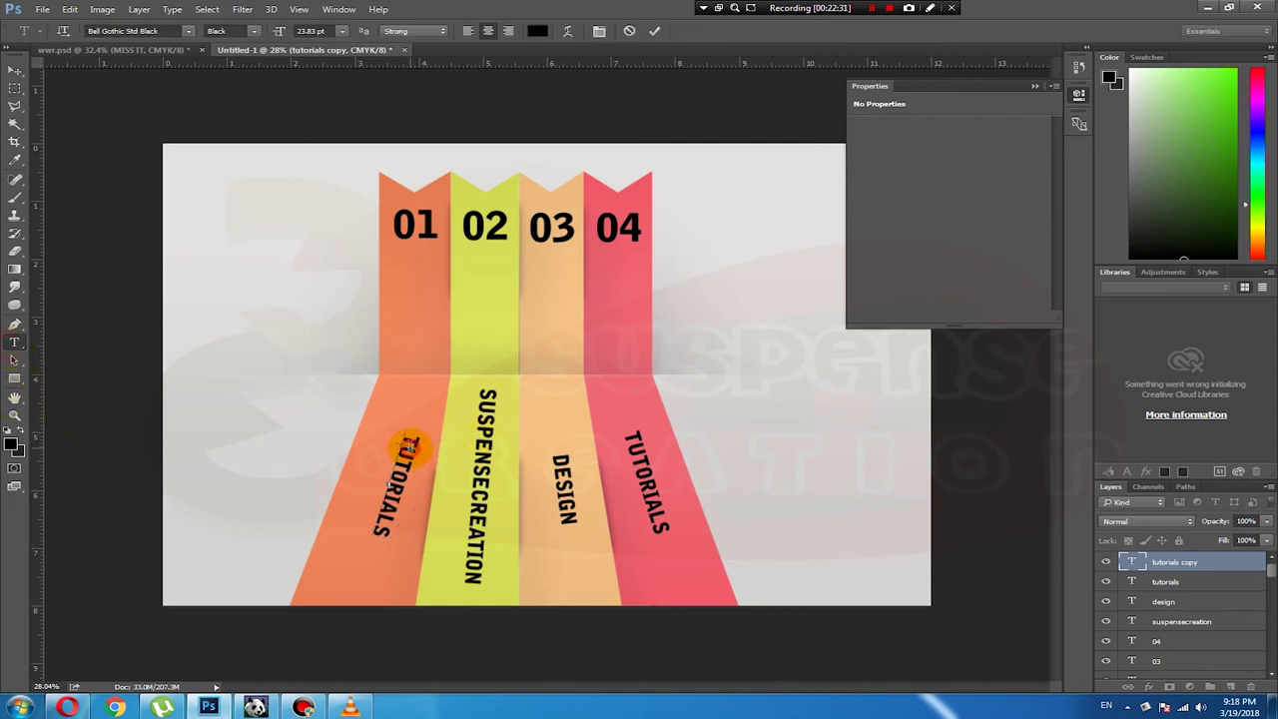
double_click(409, 447)
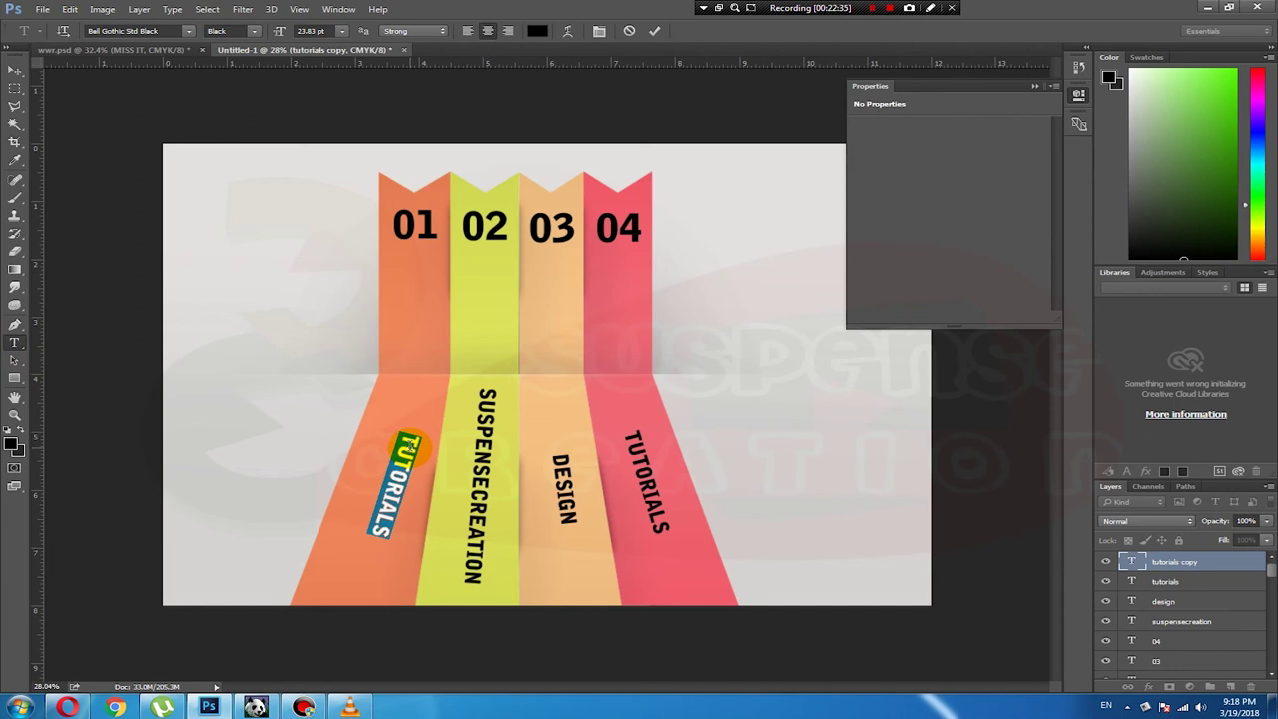
key("BackSpace")
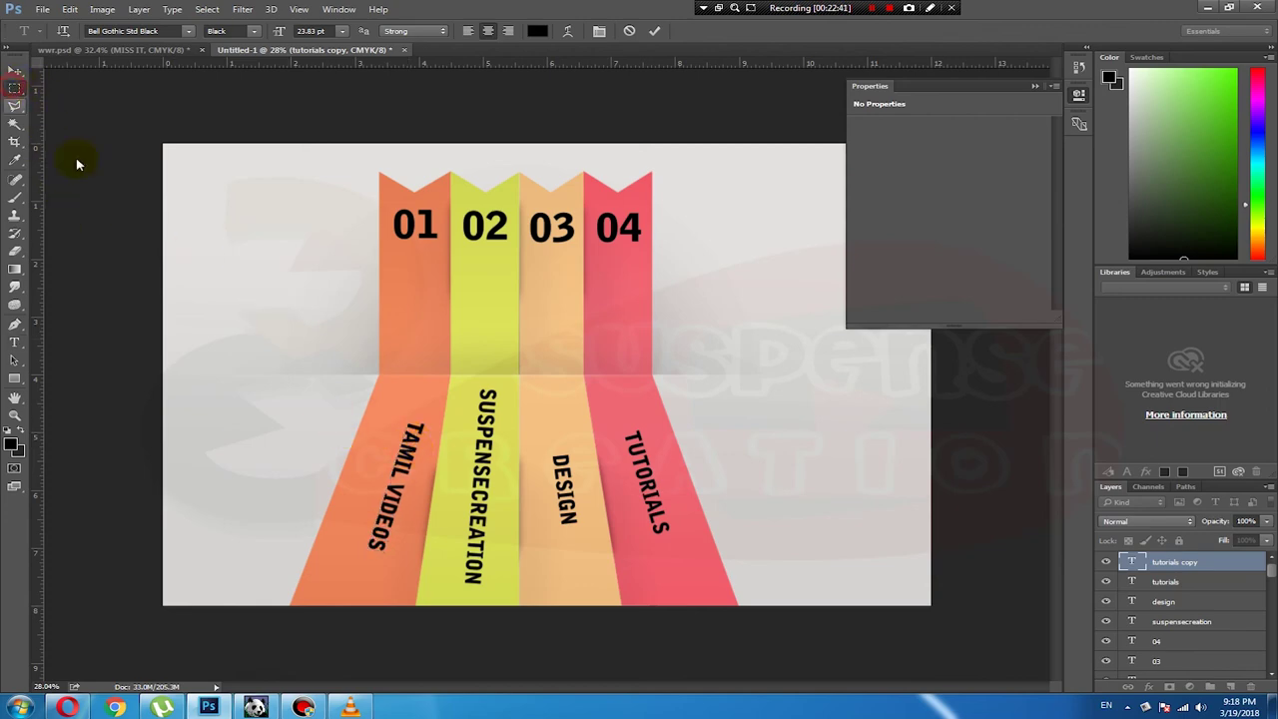
left_click(576, 331)
Step: Save a JPEG copy of the design named dfew, then minimize Photoshop
key("ctrl+alt+s")
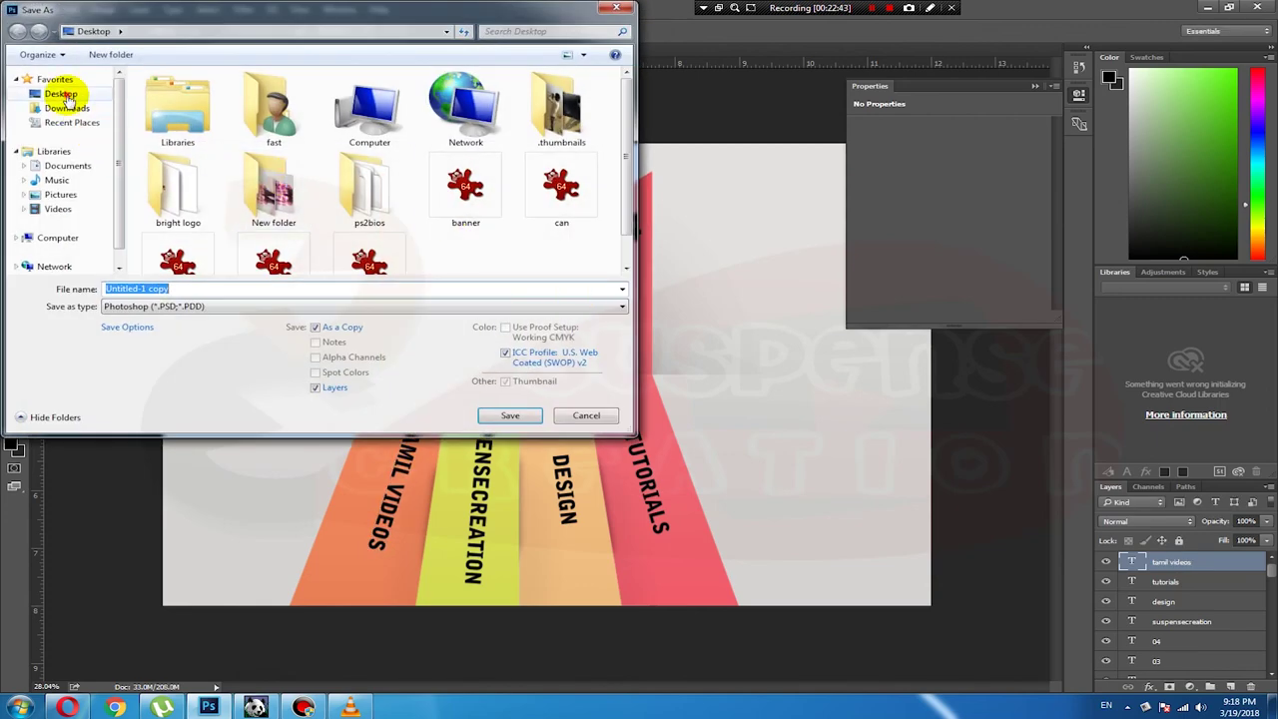
left_click(160, 307)
left_click(193, 365)
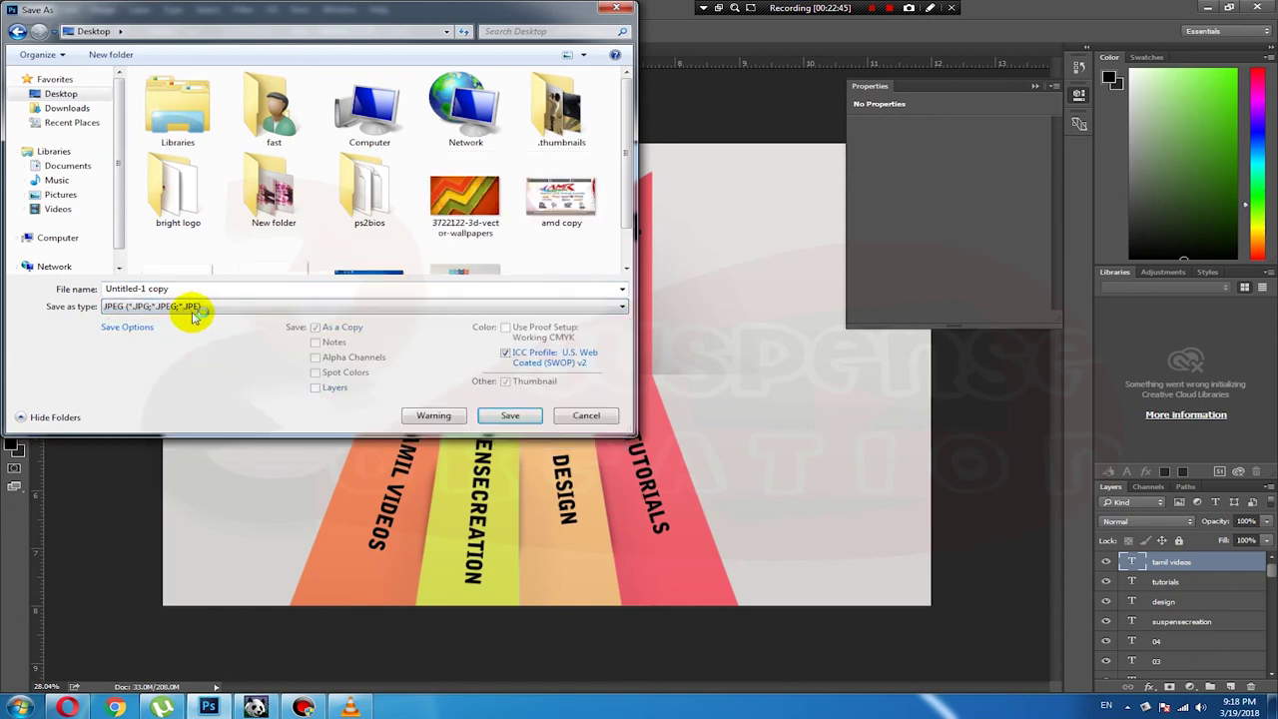
left_click(185, 289)
type("dfew")
key("Return")
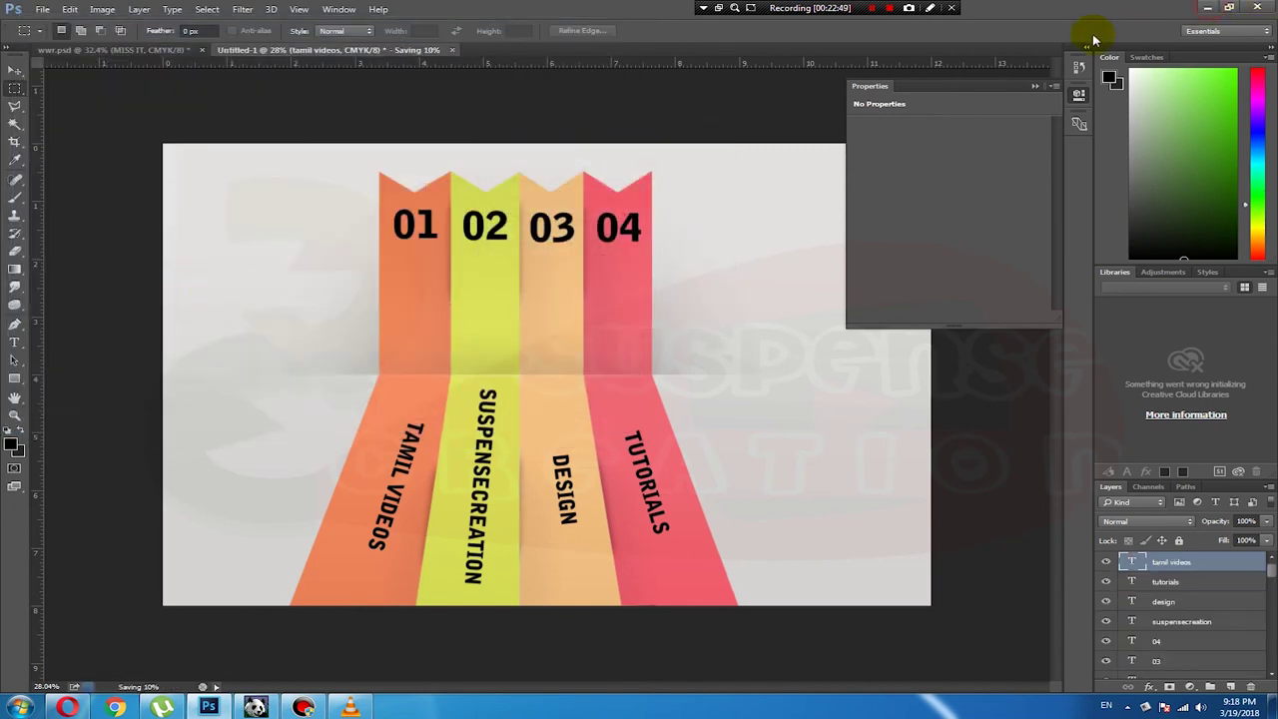
left_click(1208, 9)
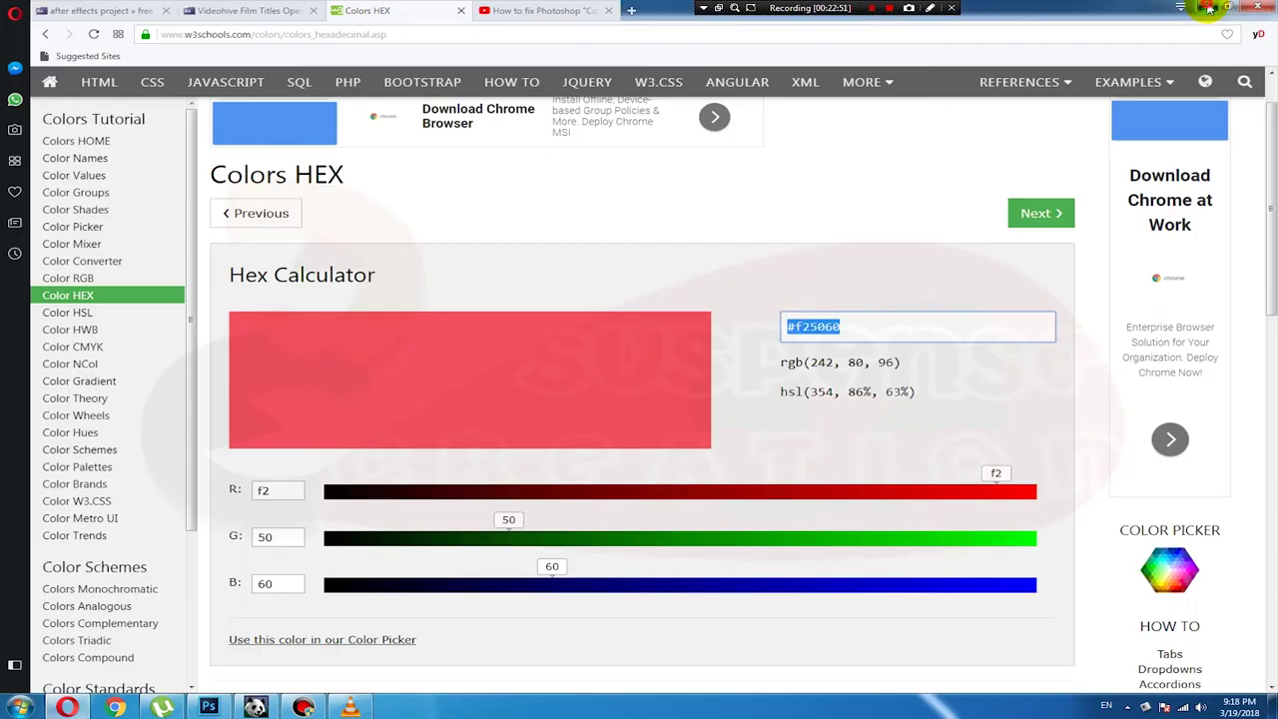
Step: Minimize the open windows, refresh the desktop, and open wwr copy in a smaller IrfanView window
left_click(1208, 9)
left_click(1203, 7)
right_click(656, 171)
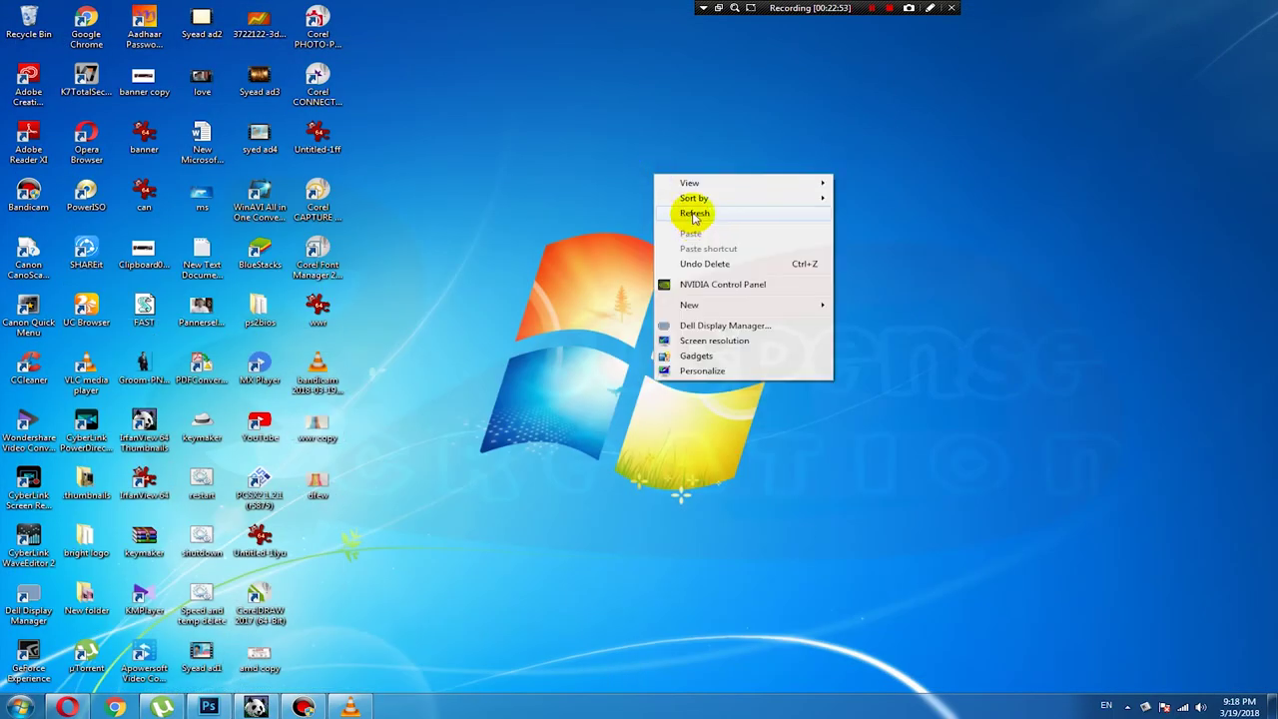
left_click(694, 213)
double_click(318, 427)
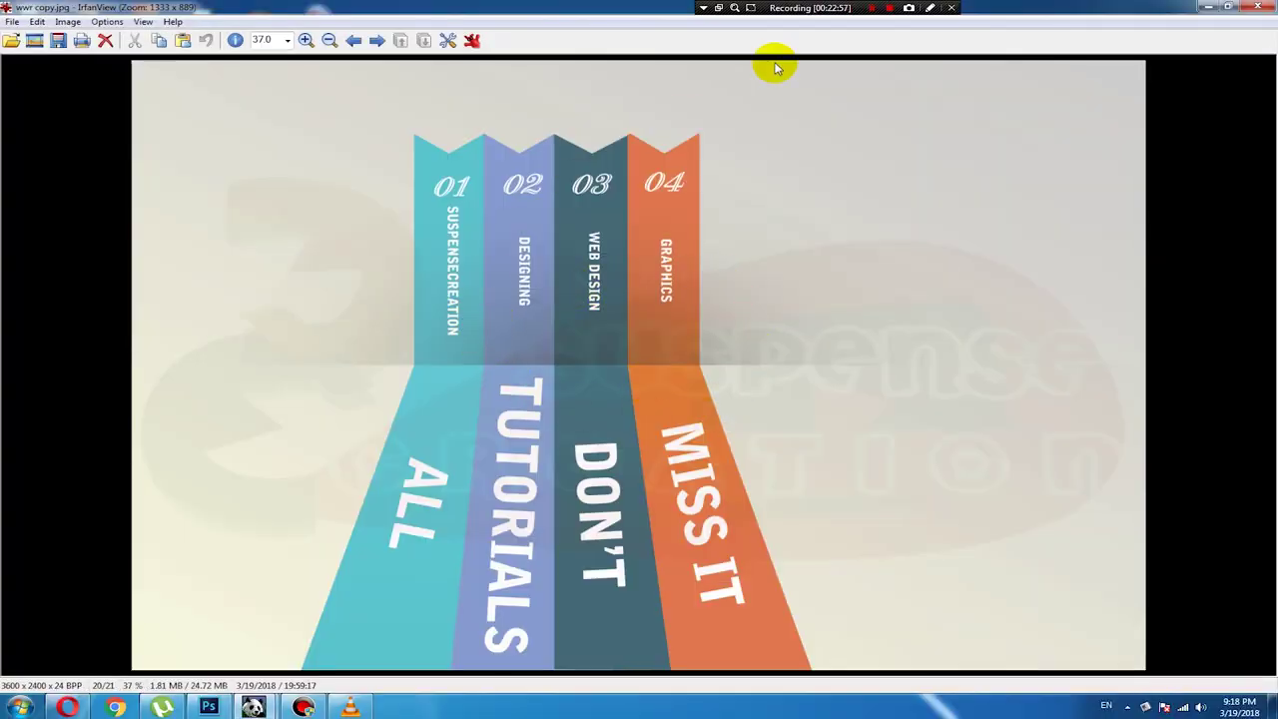
double_click(991, 7)
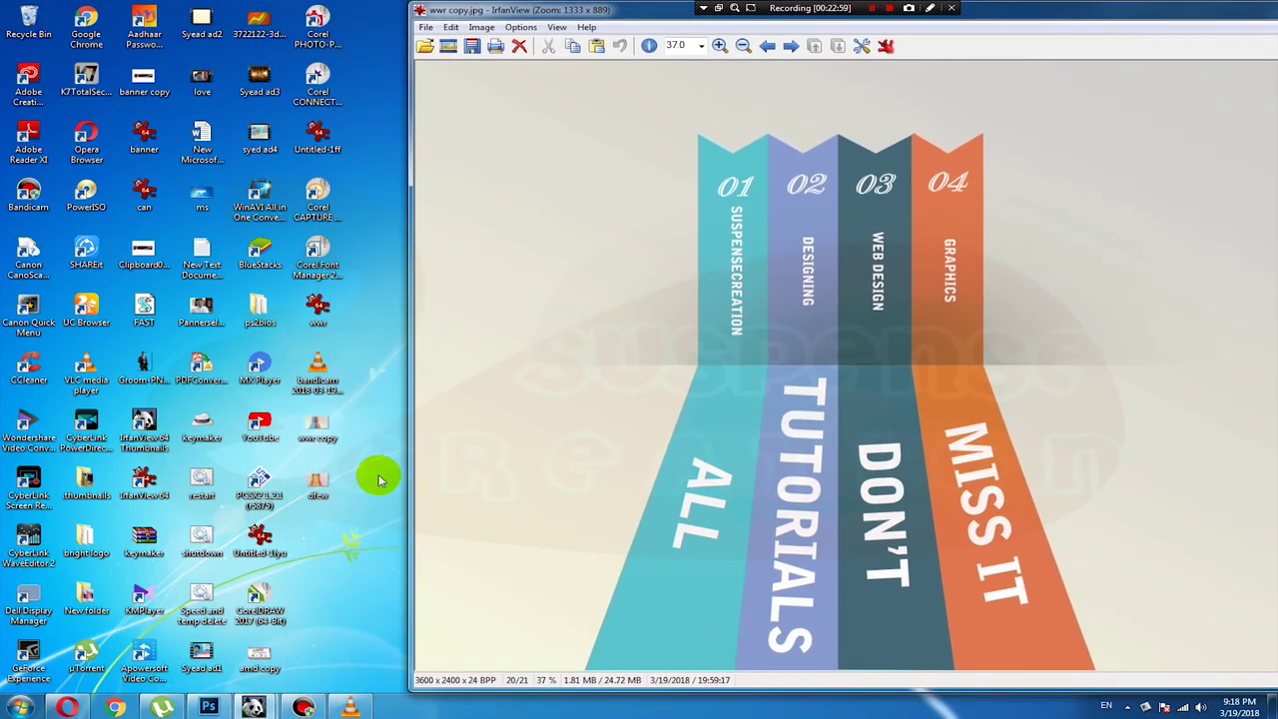
Step: Open the saved dfew ribbon JPEG and arrange both viewer windows side by side
double_click(329, 486)
left_click_drag(599, 9, 429, 22)
left_click(943, 240)
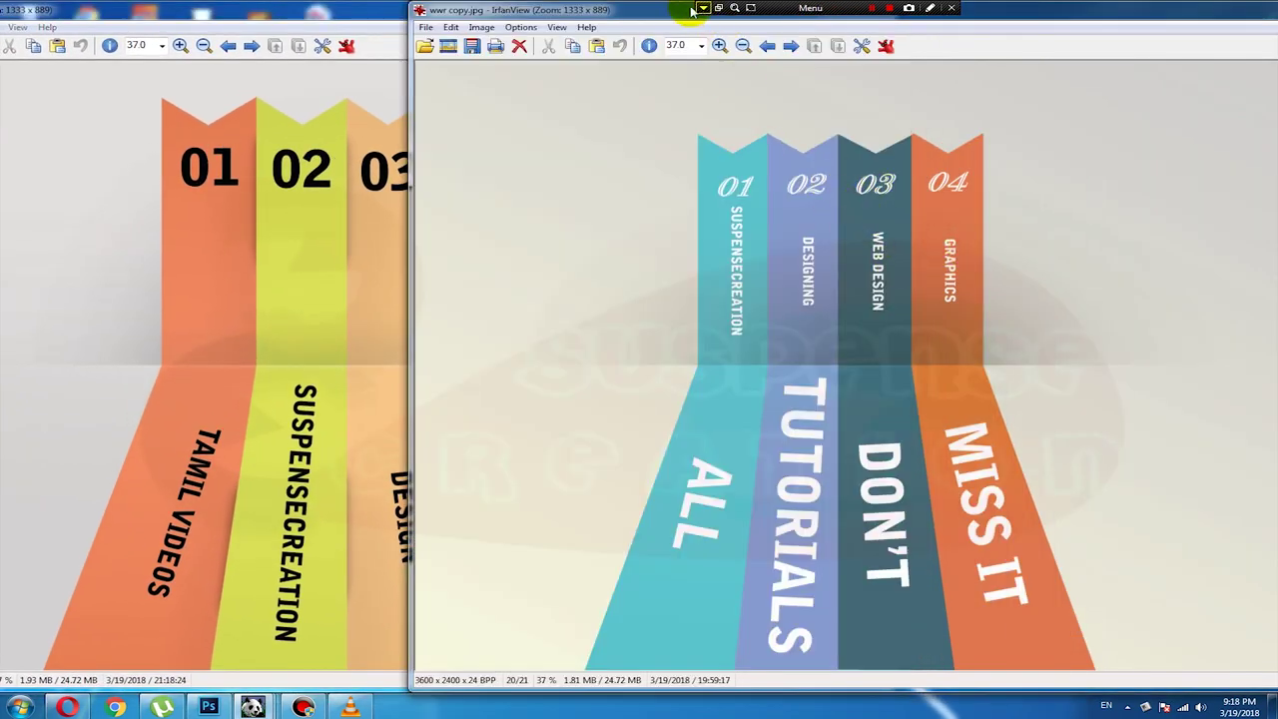
left_click_drag(635, 20, 767, 27)
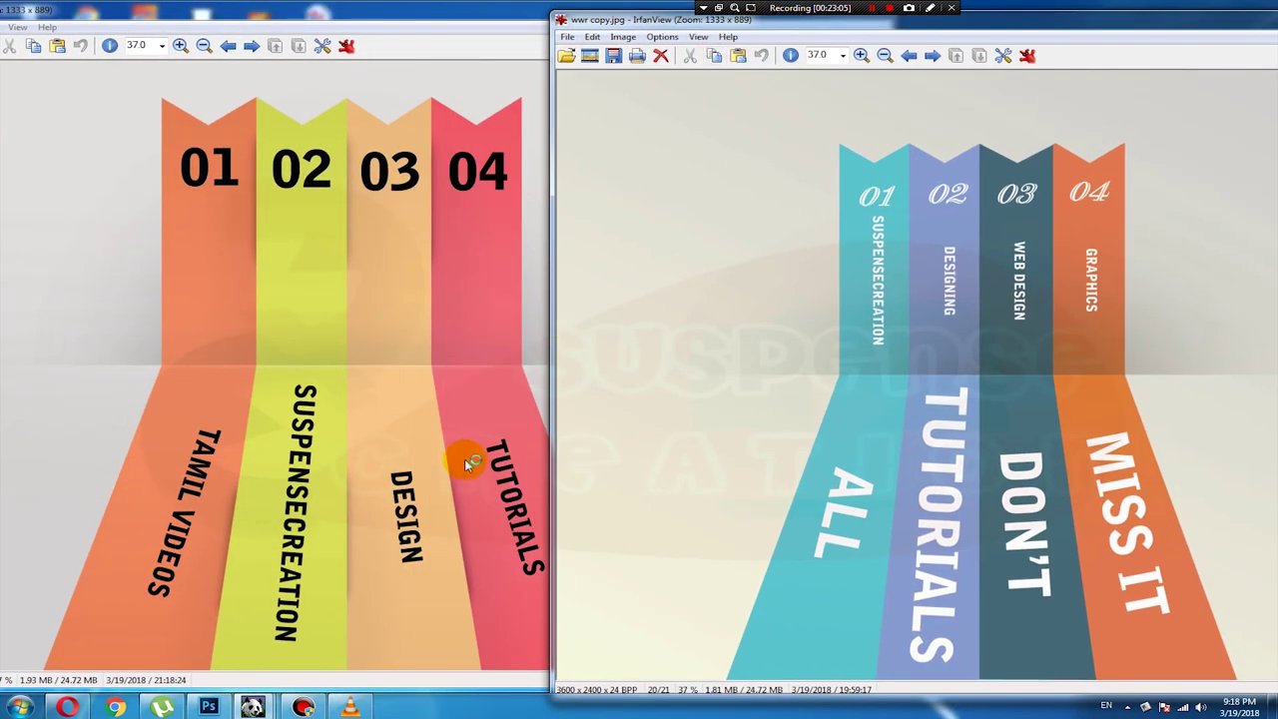
left_click(449, 492)
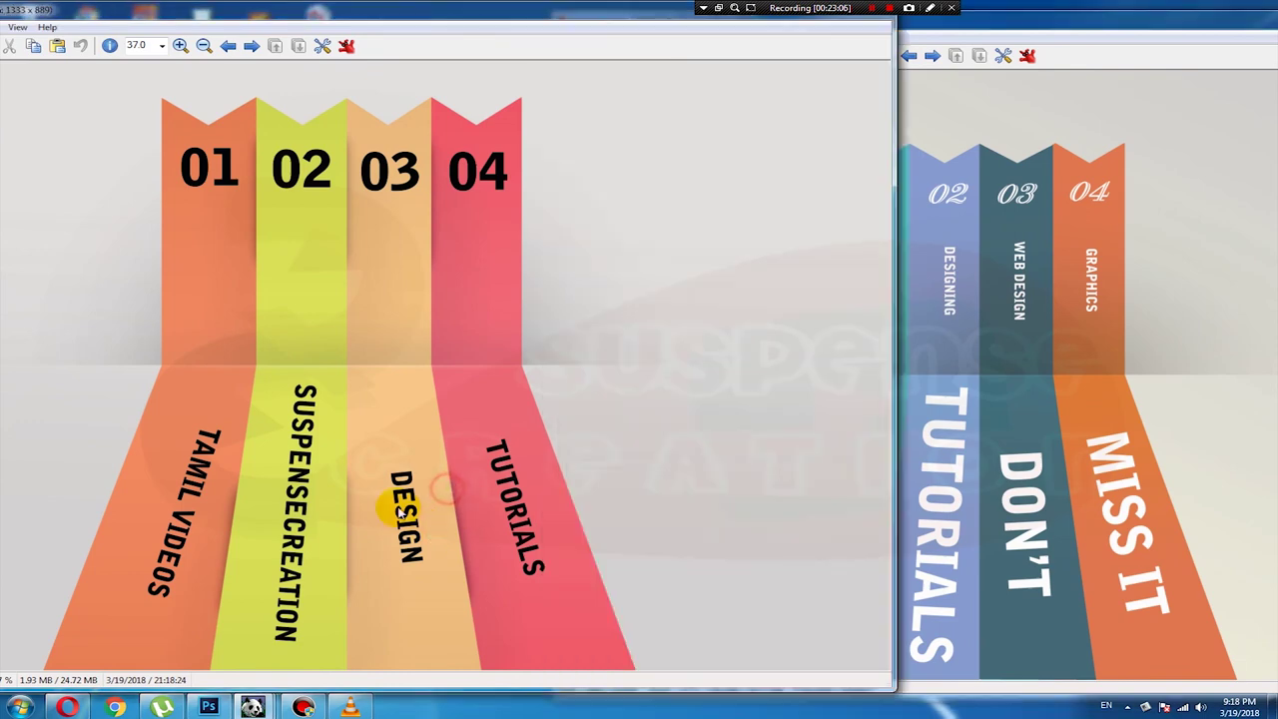
left_click(1039, 441)
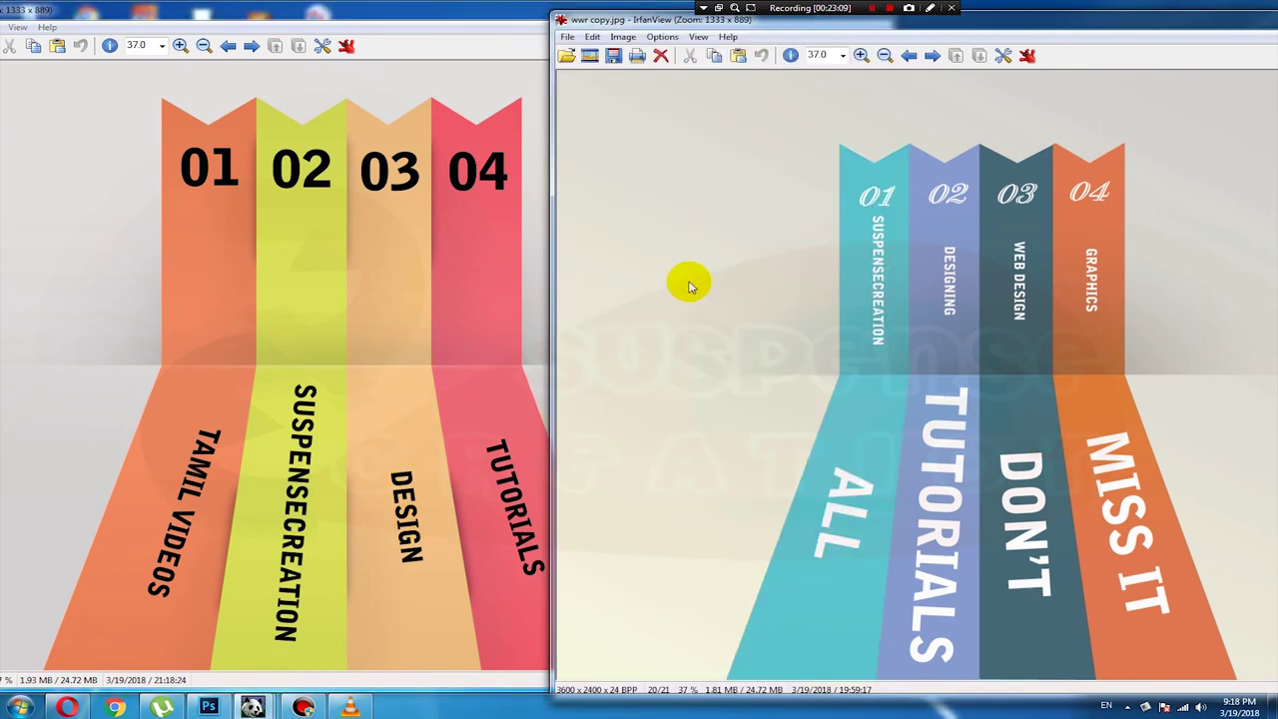
left_click_drag(649, 28, 723, 23)
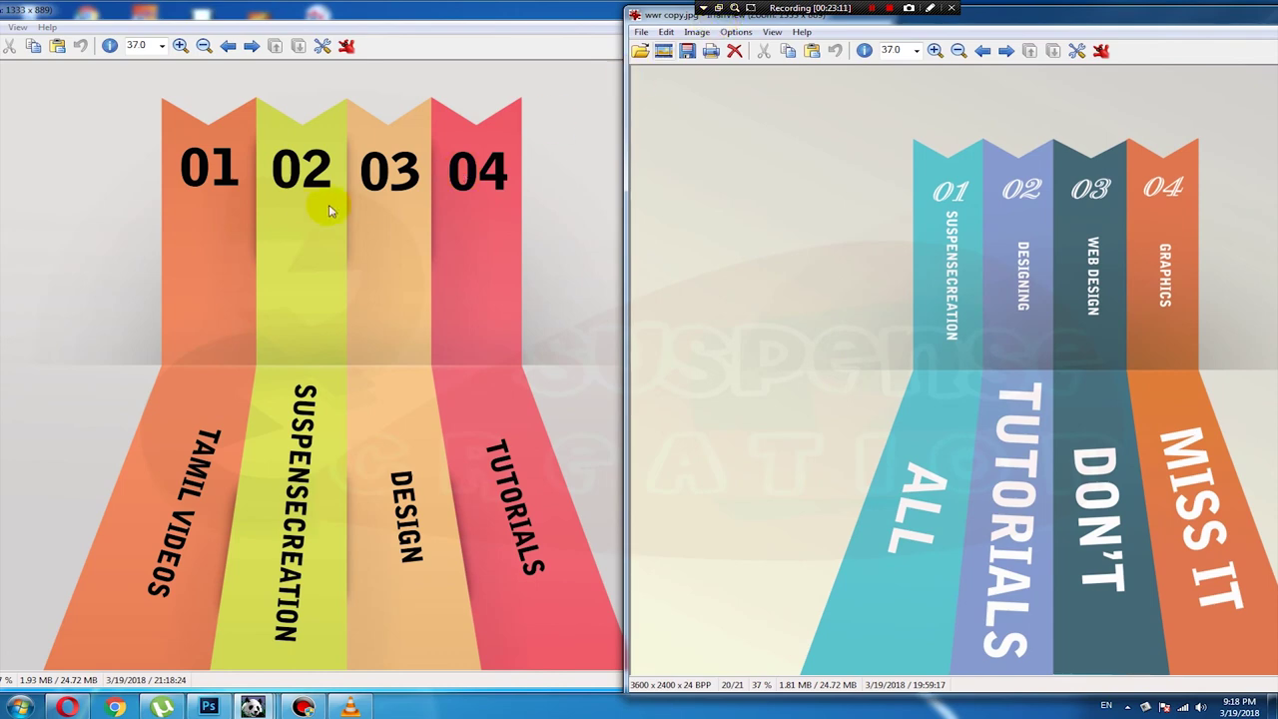